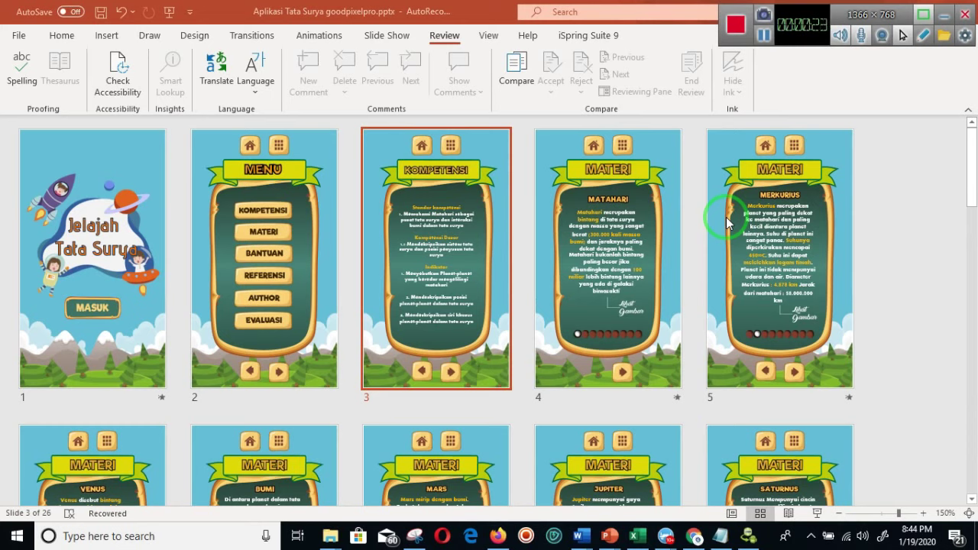
Search the Google Play Store for 'goodpixelpro'.
scroll(725, 217, down, 10)
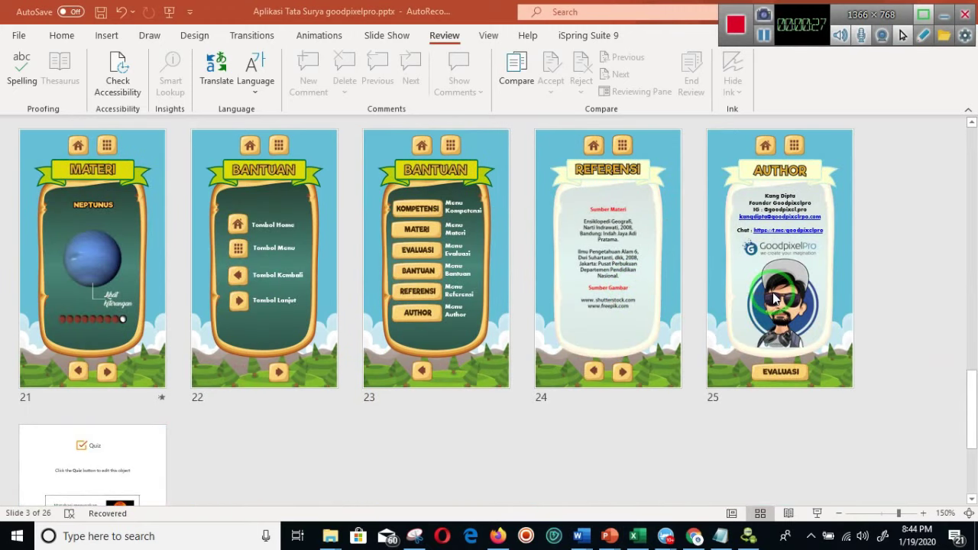
scroll(773, 296, up, 3)
scroll(774, 297, up, 2)
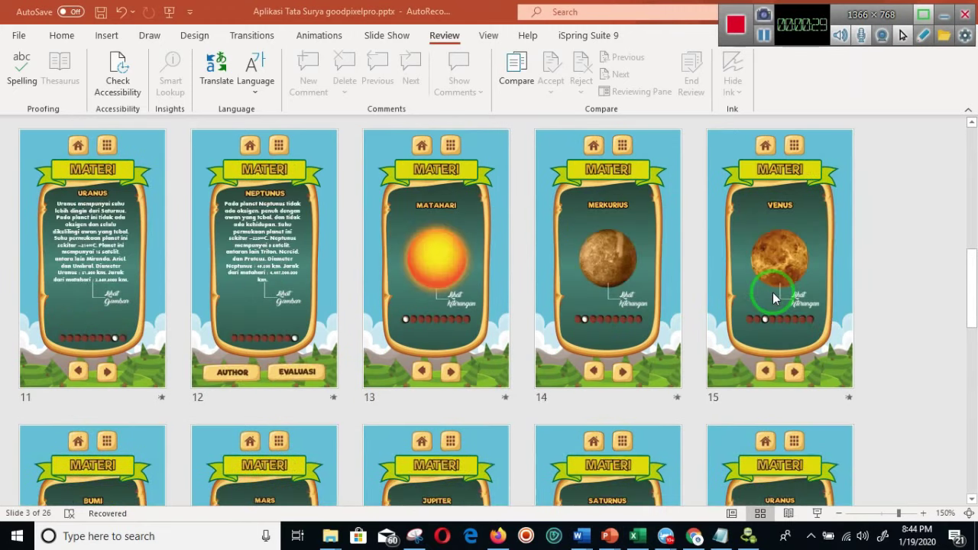
scroll(773, 297, up, 5)
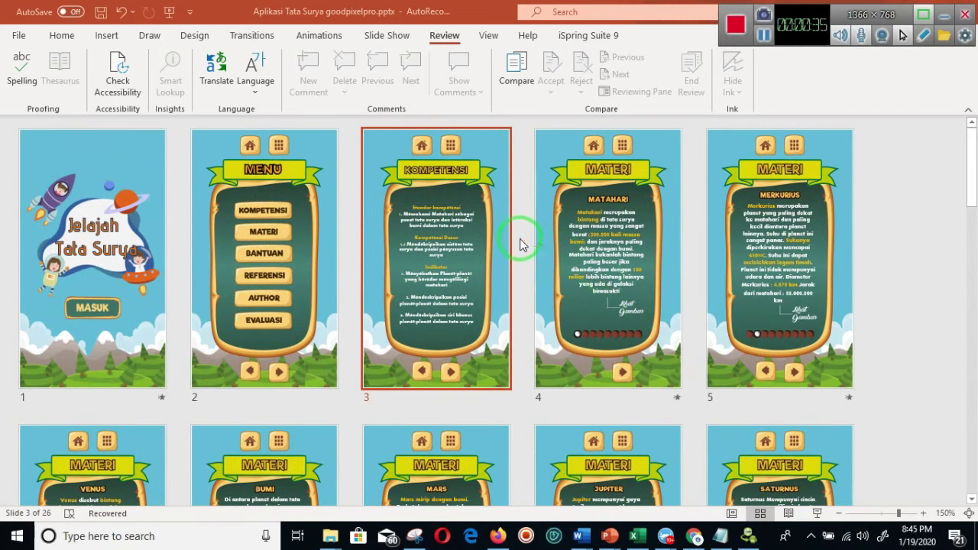
click(700, 540)
scroll(710, 324, up, 5)
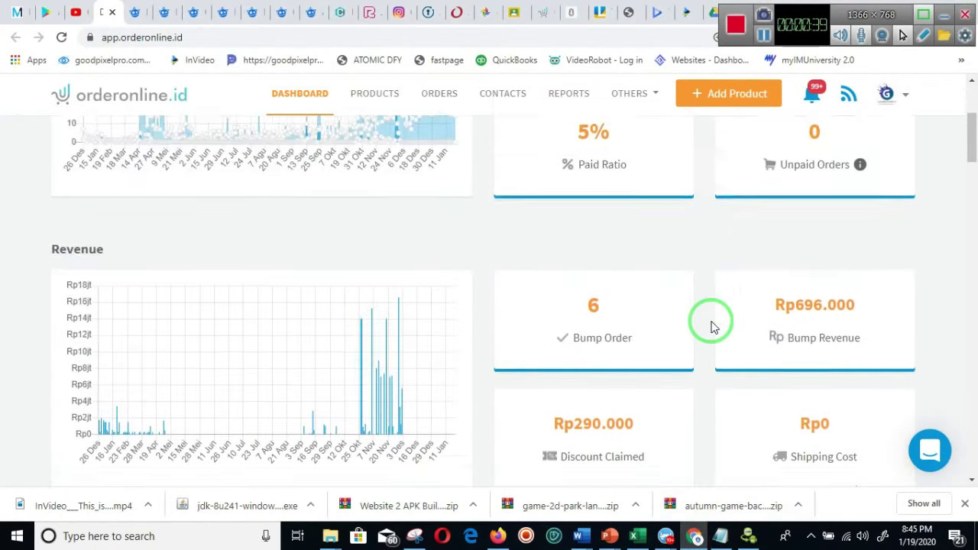
scroll(710, 323, up, 3)
scroll(684, 321, down, 4)
scroll(482, 266, down, 2)
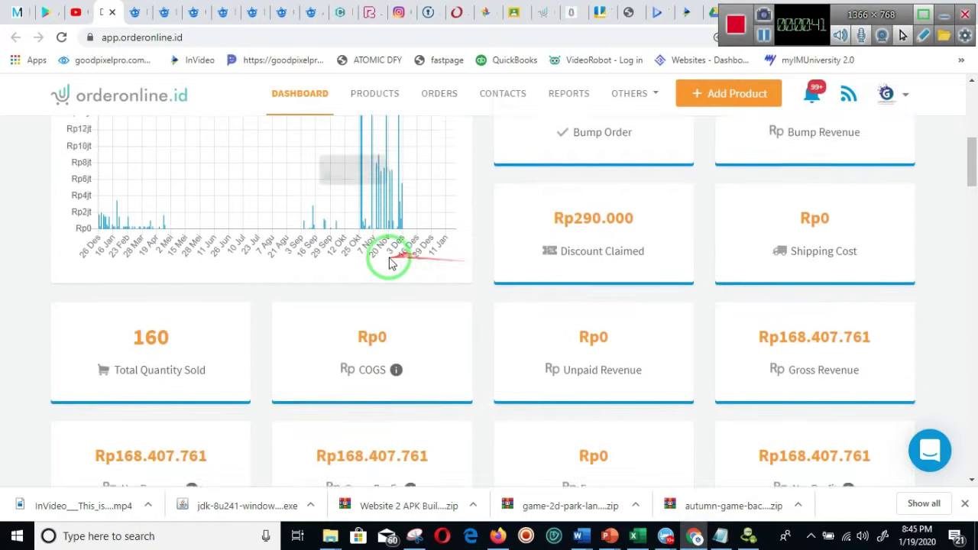
scroll(386, 260, down, 1)
click(44, 12)
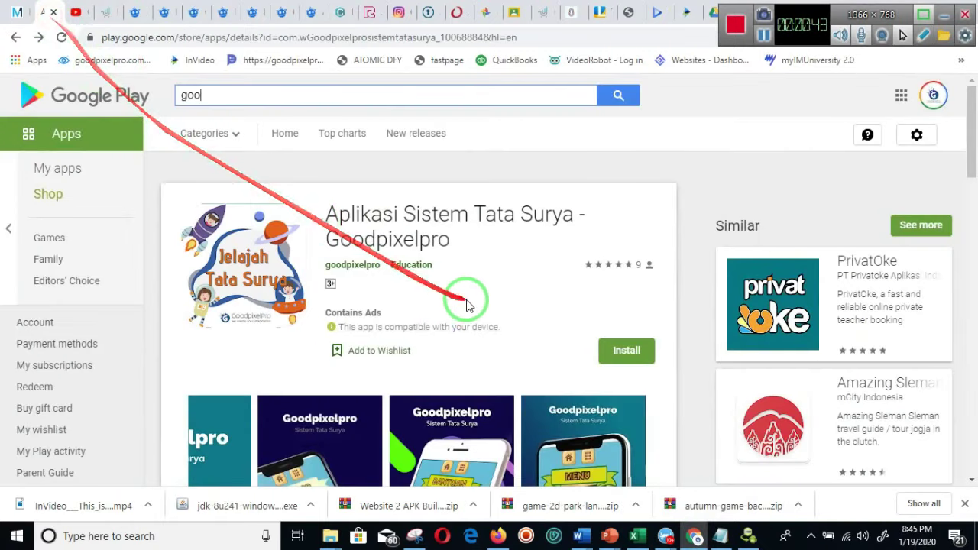
double_click(268, 94)
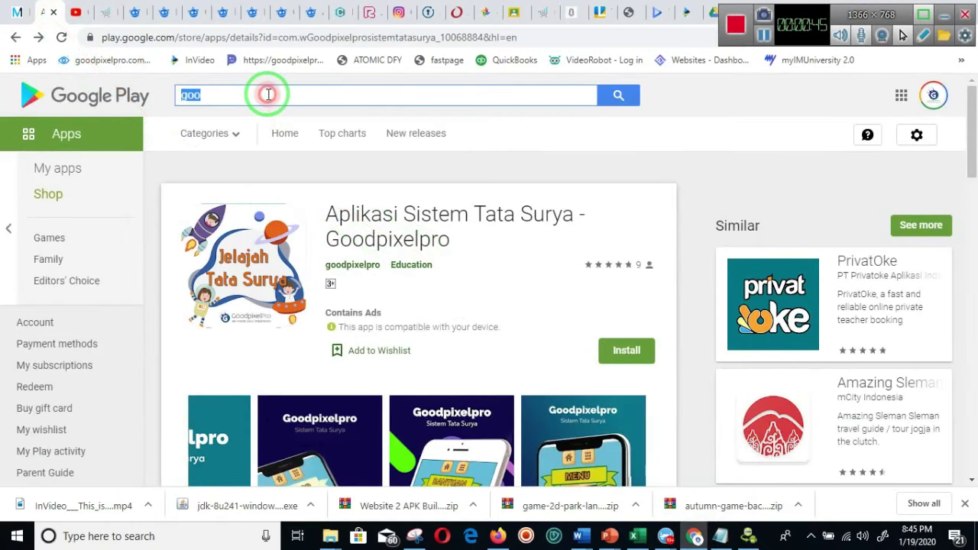
text(goodpixelpro)
key(Return)
Open the Goodpixelpro developer page and the Aplikasi Sistem Tata Surya app details.
click(260, 351)
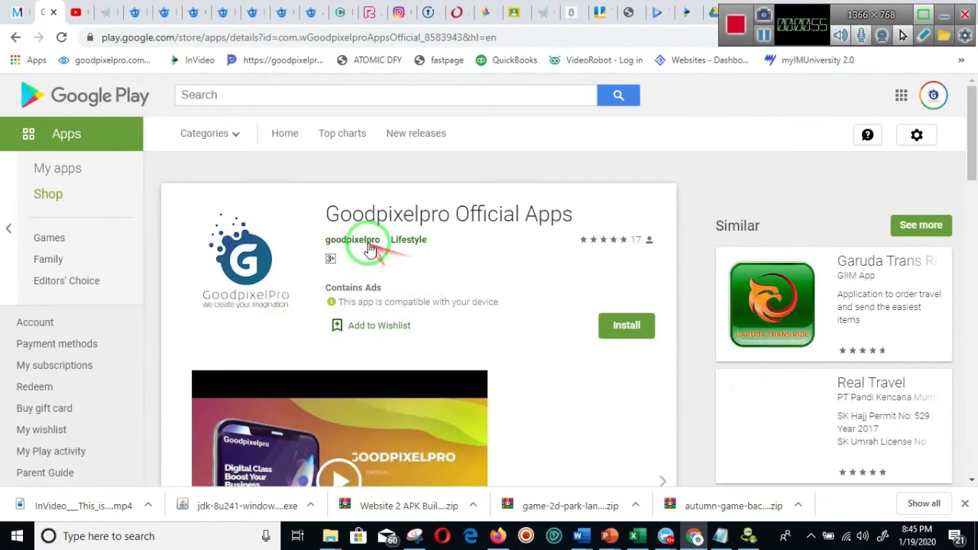
click(367, 246)
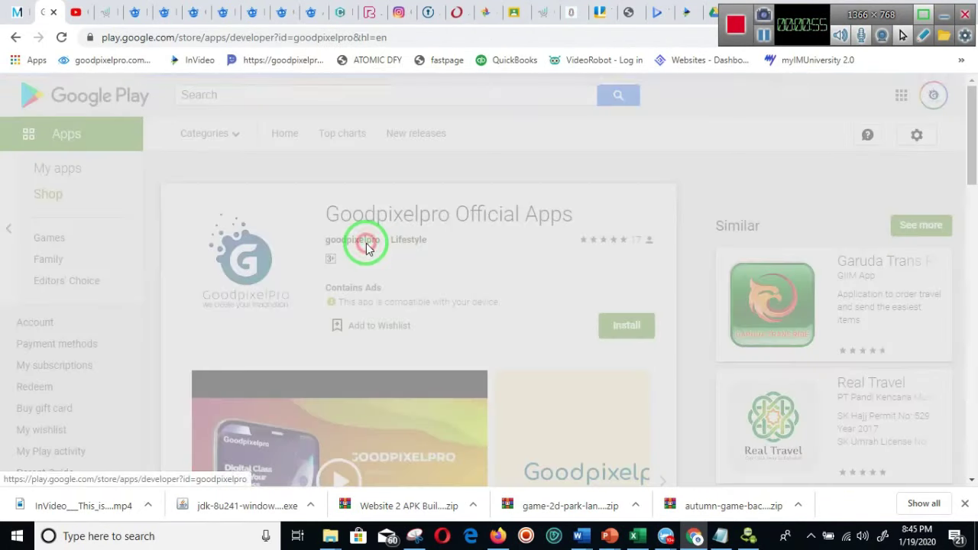
scroll(458, 260, down, 3)
scroll(469, 274, down, 2)
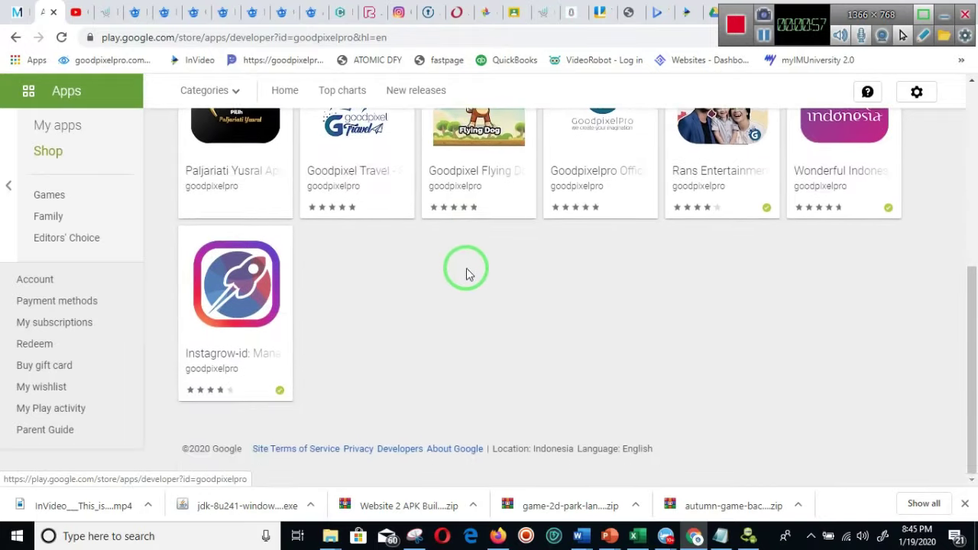
scroll(468, 290, up, 2)
scroll(470, 304, up, 2)
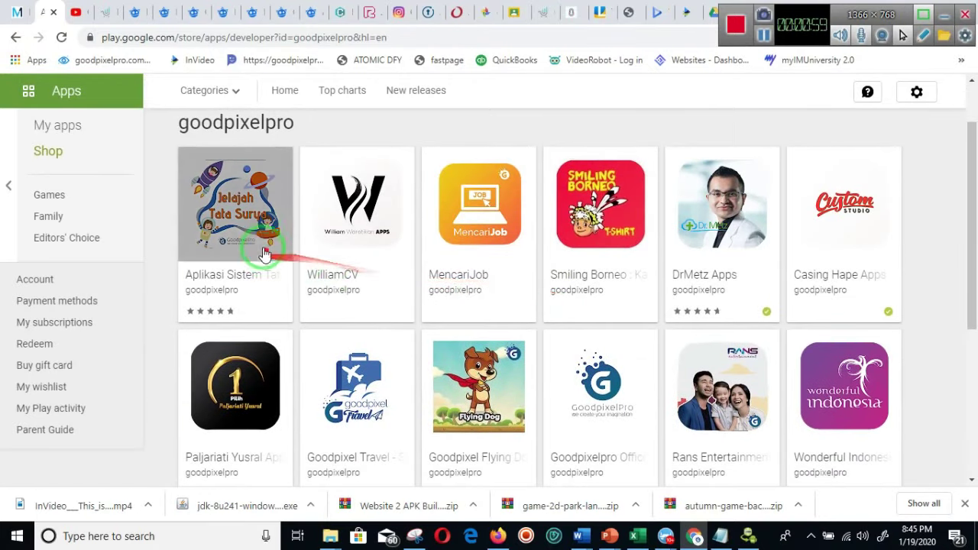
click(260, 209)
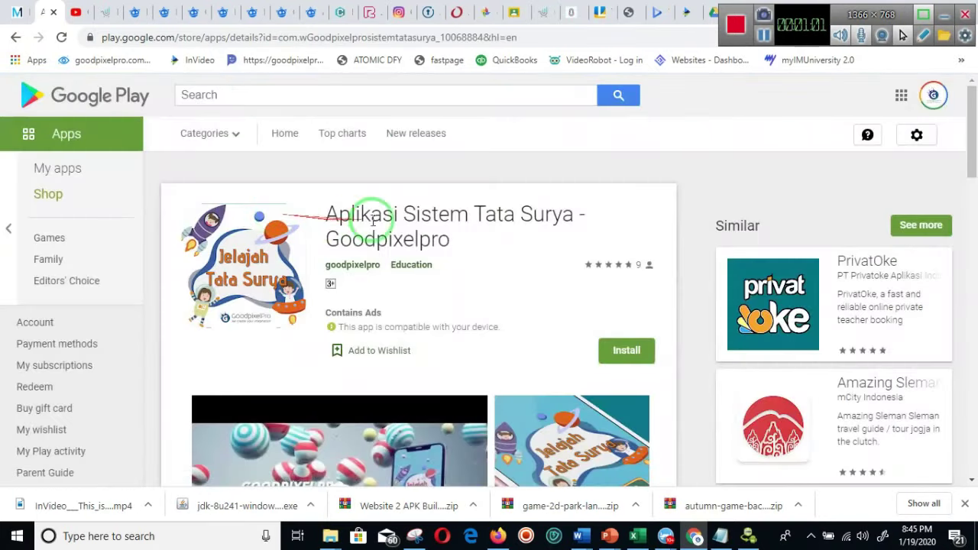
scroll(382, 225, down, 3)
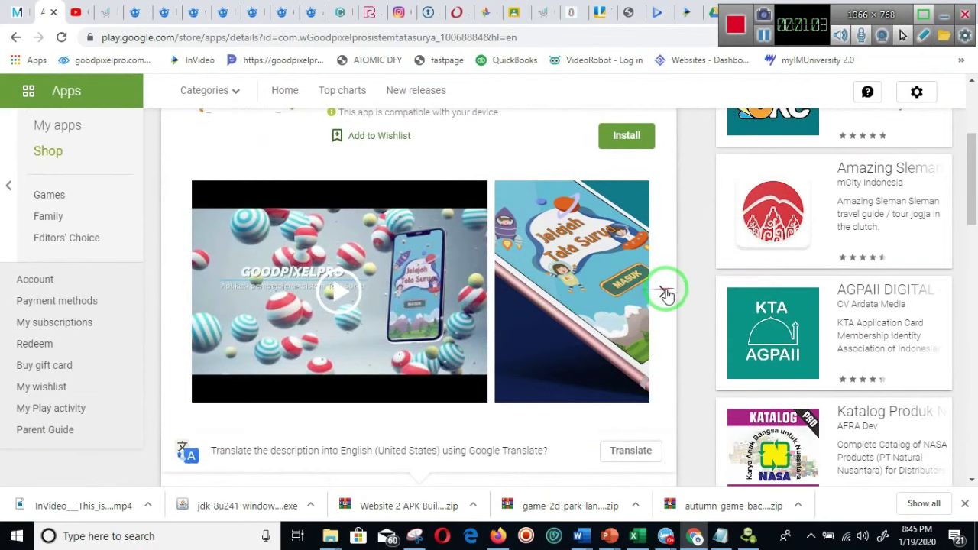
click(666, 295)
Watch the Tata Surya promo video, close it, and switch to File Explorer.
click(309, 298)
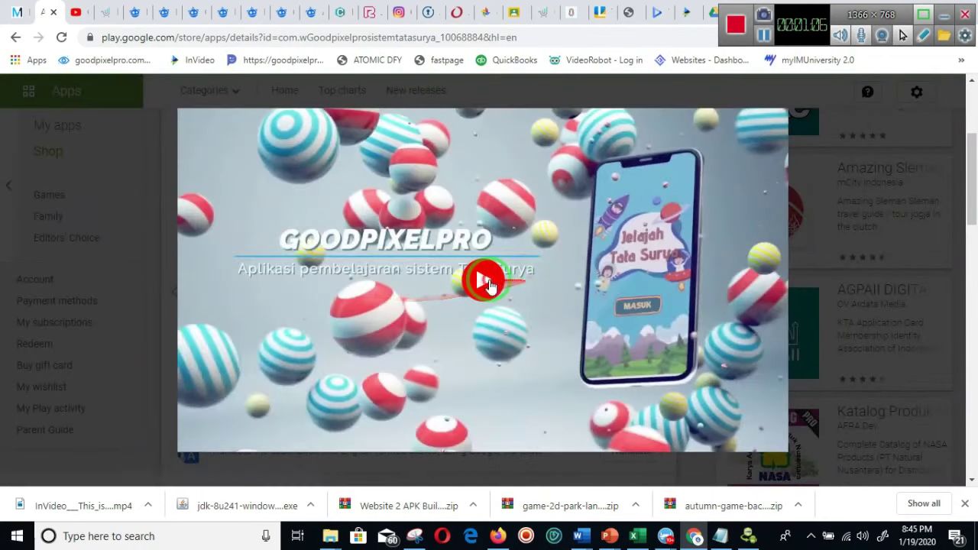
click(488, 281)
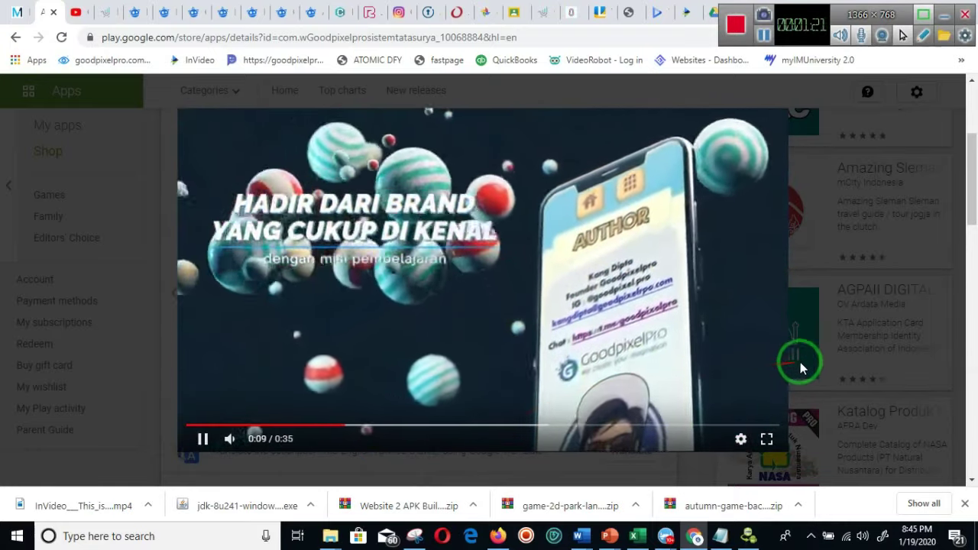
click(868, 331)
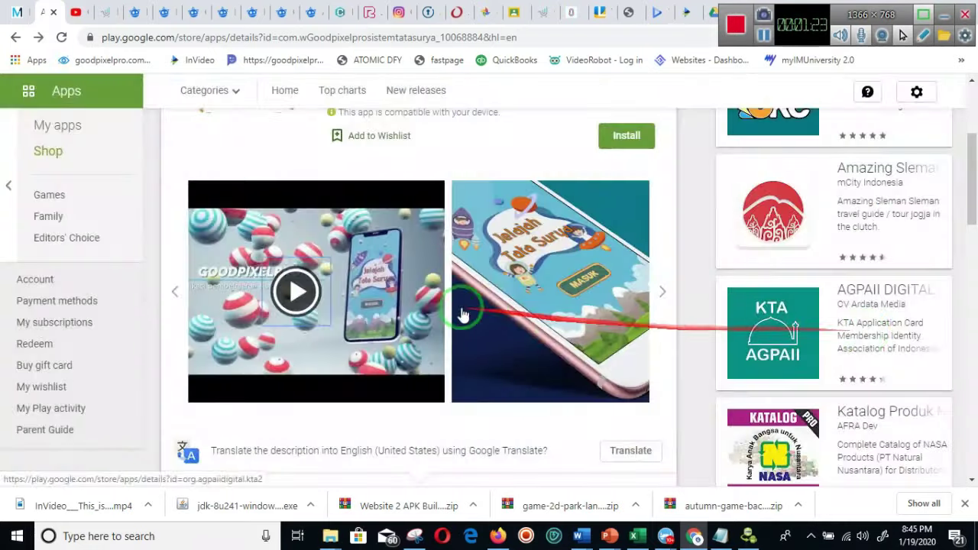
click(409, 505)
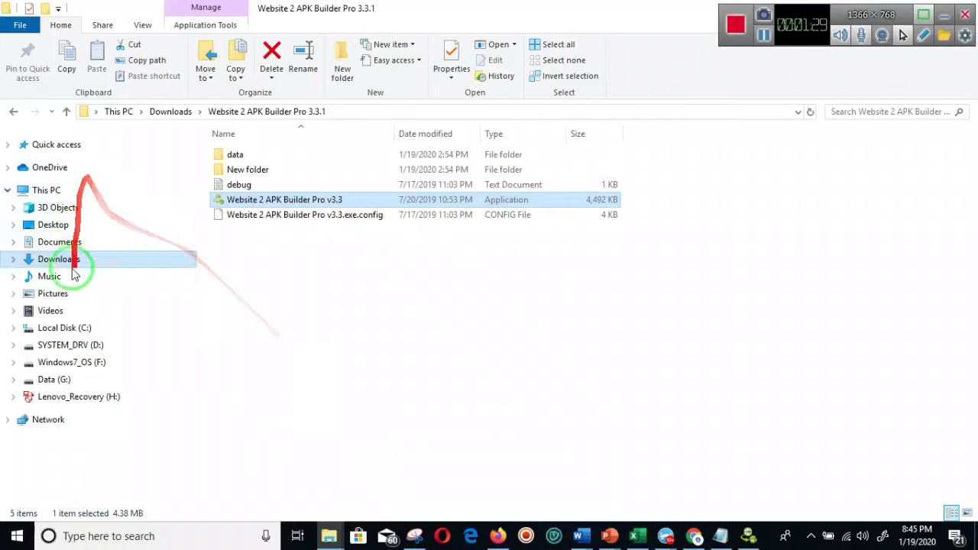
Open the Downloads folder and group its files by type.
click(102, 264)
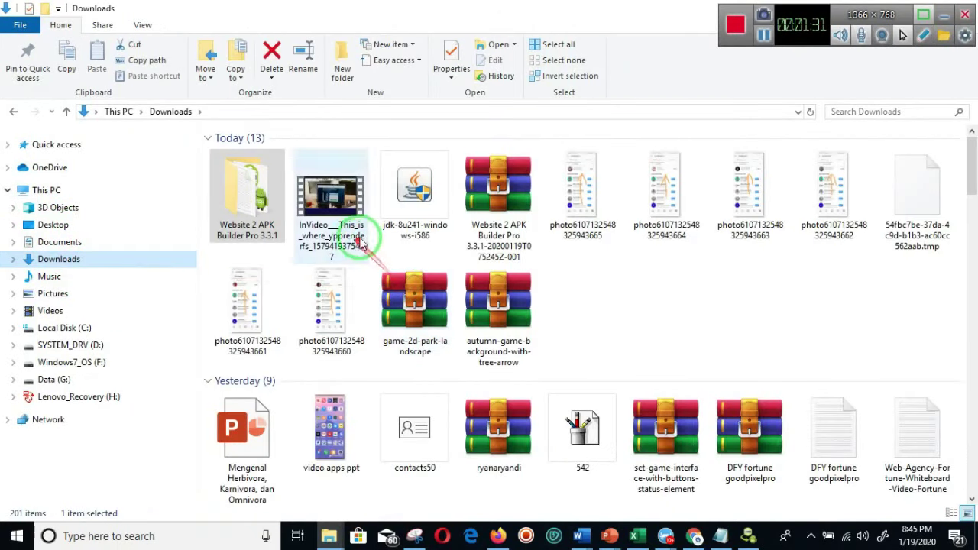
click(408, 234)
scroll(416, 254, down, 2)
scroll(416, 254, down, 5)
scroll(405, 249, down, 3)
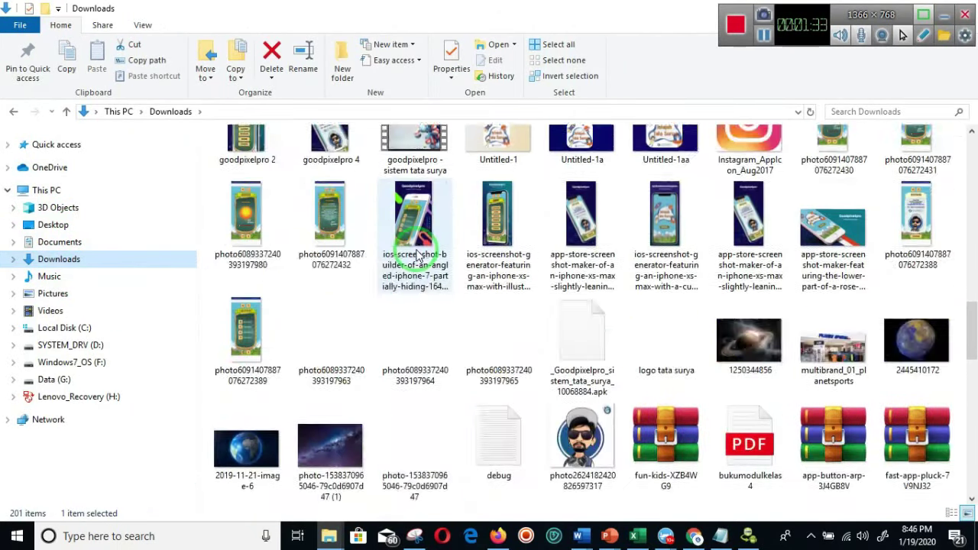
scroll(459, 264, down, 3)
scroll(501, 275, up, 3)
scroll(505, 278, up, 2)
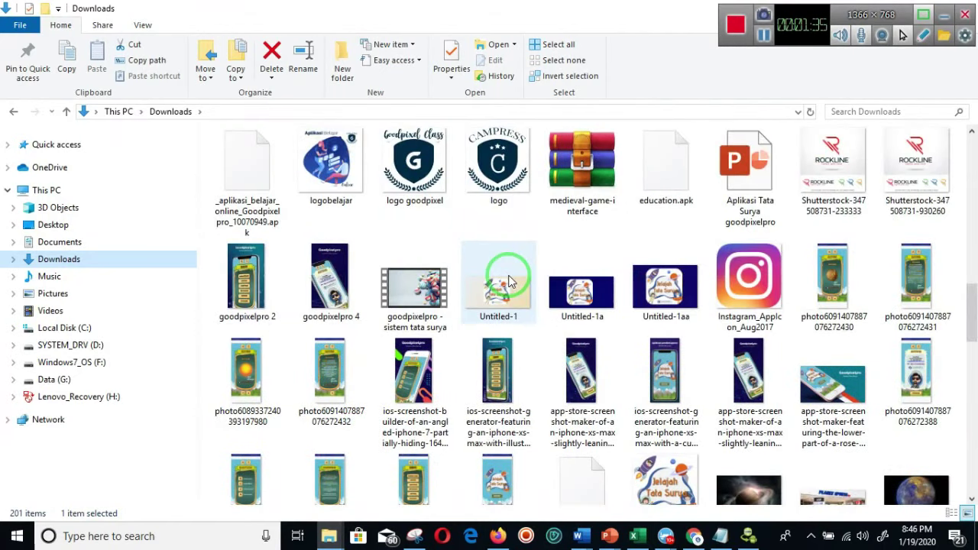
scroll(509, 273, up, 3)
scroll(535, 291, up, 3)
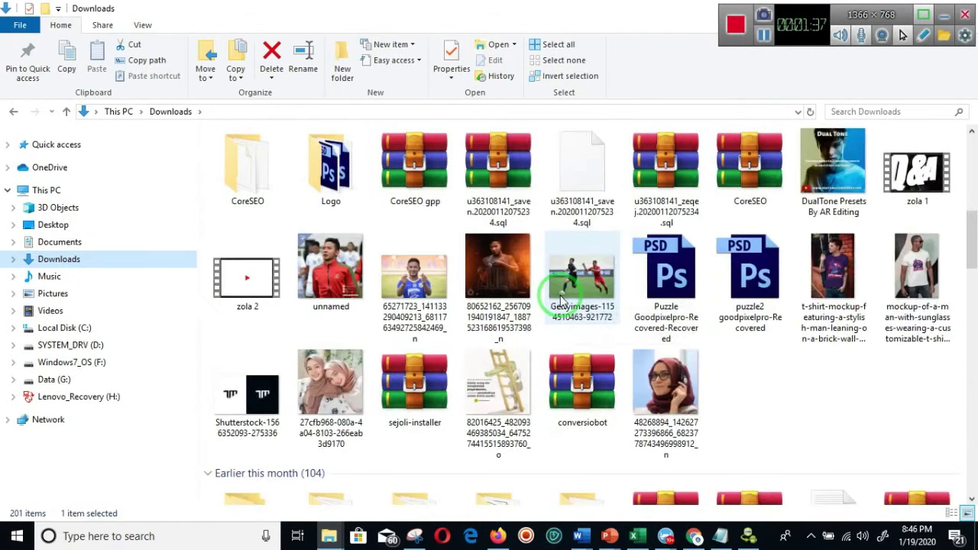
scroll(564, 298, up, 3)
scroll(553, 288, up, 3)
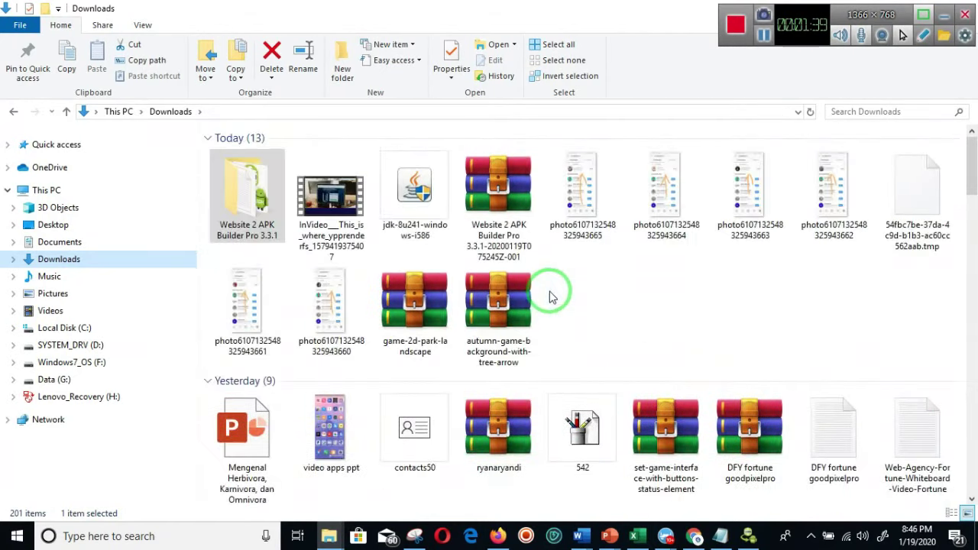
right_click(631, 303)
click(608, 341)
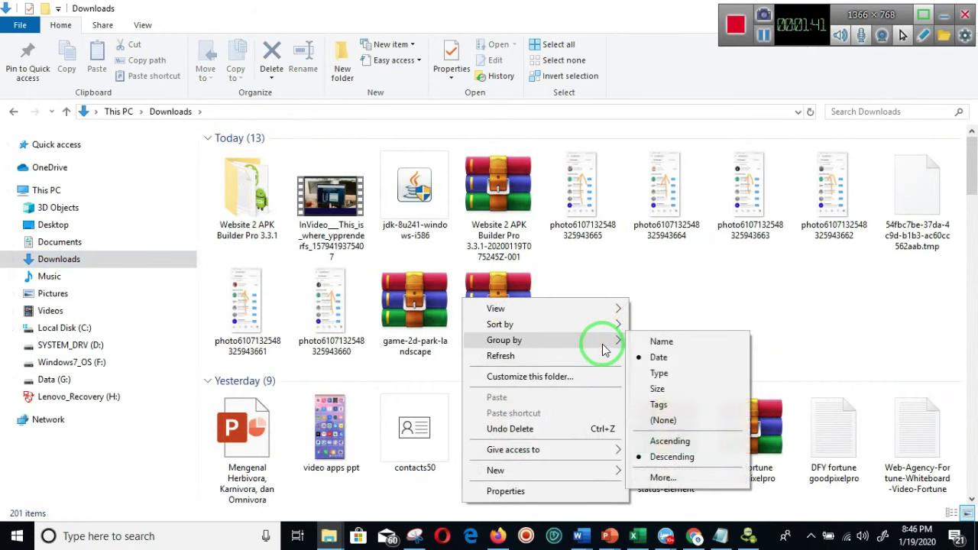
click(655, 375)
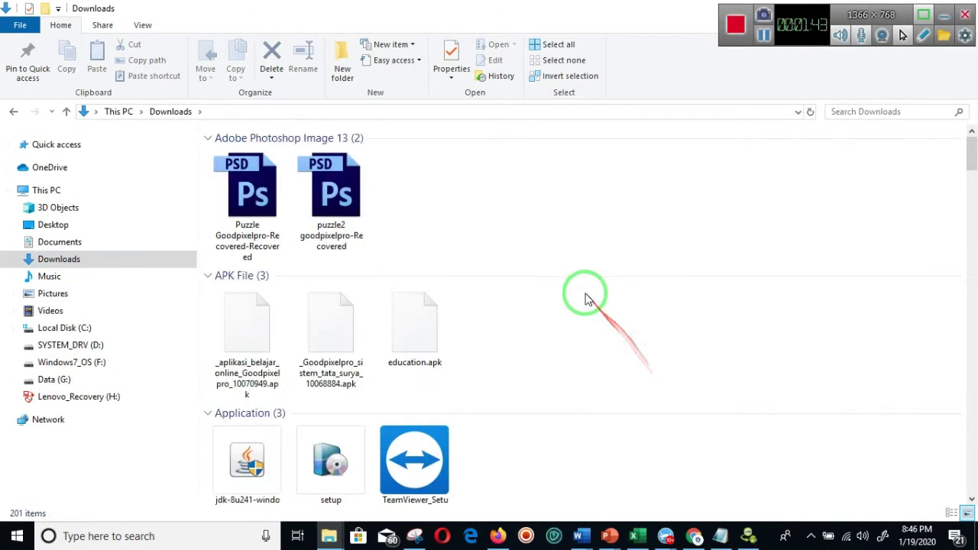
Scroll to the MP4 group and open the 'video apps ppt' recording.
scroll(585, 295, down, 3)
scroll(585, 298, down, 5)
scroll(585, 302, down, 3)
scroll(586, 302, down, 3)
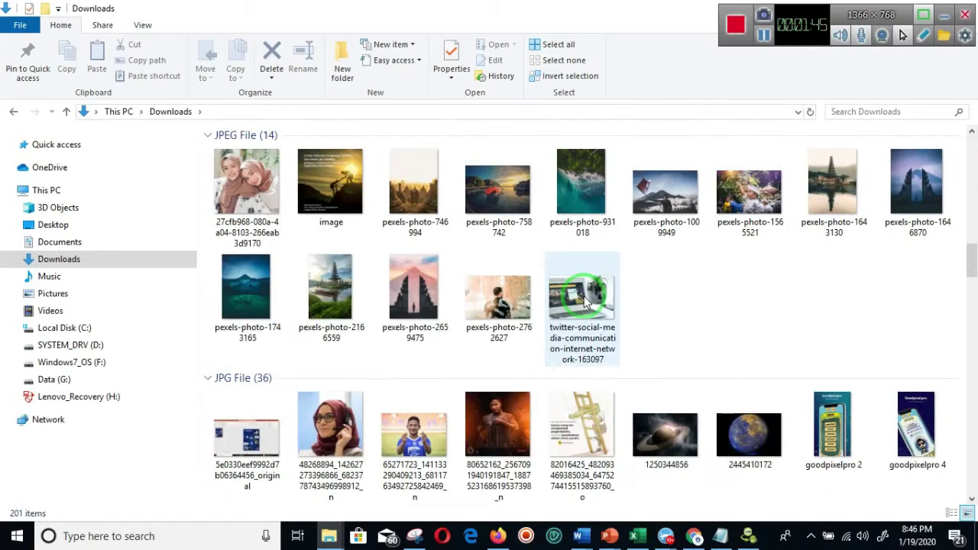
scroll(586, 302, down, 3)
scroll(585, 302, down, 3)
scroll(585, 302, down, 6)
scroll(585, 302, up, 5)
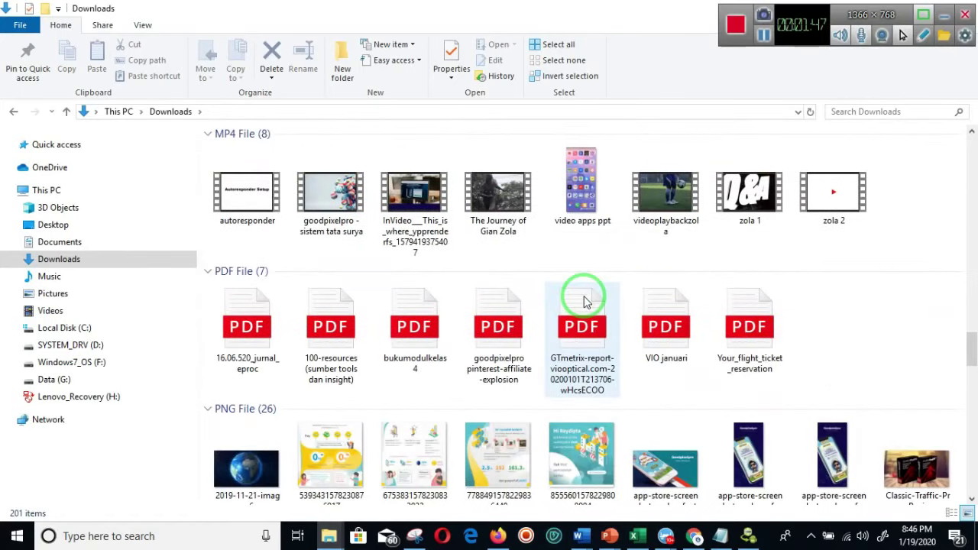
double_click(582, 185)
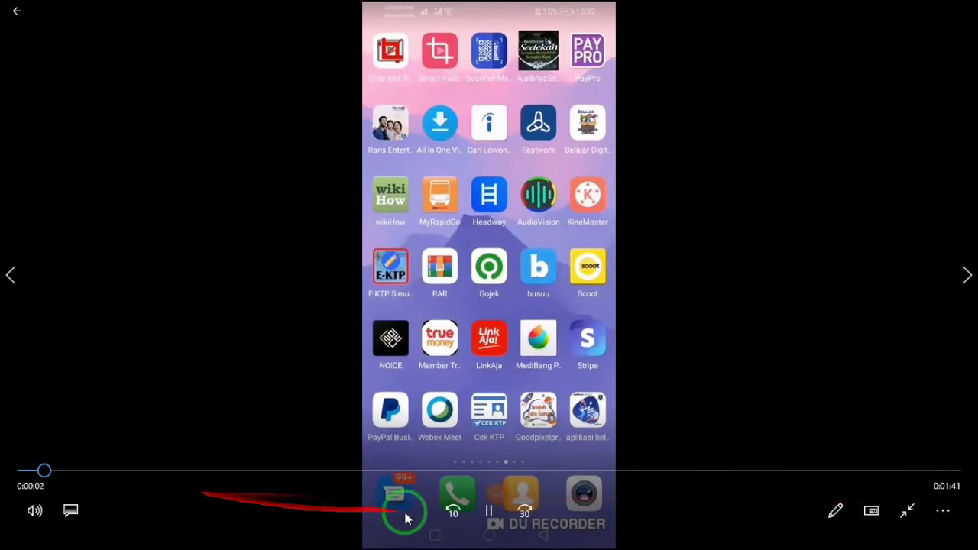
Lower the playback volume to 26.
click(34, 511)
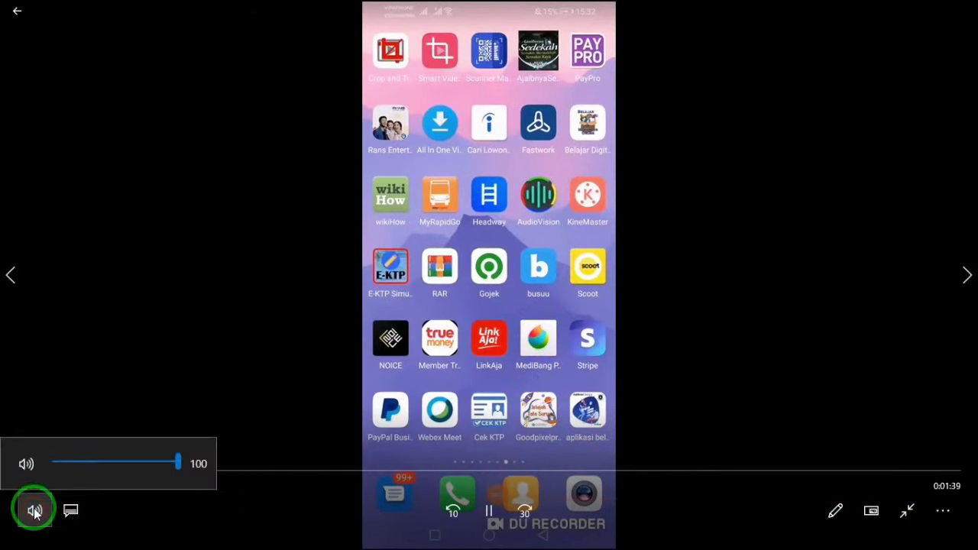
click(97, 463)
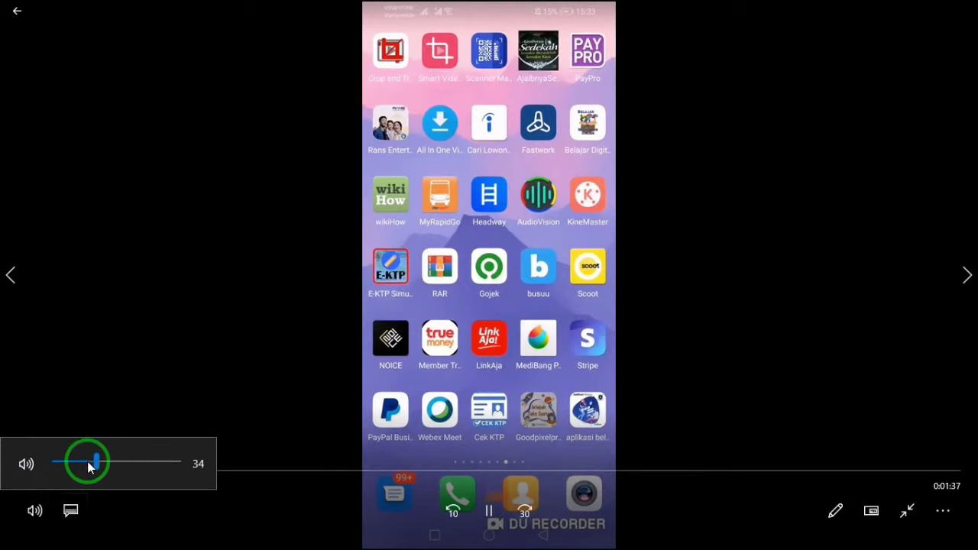
click(88, 462)
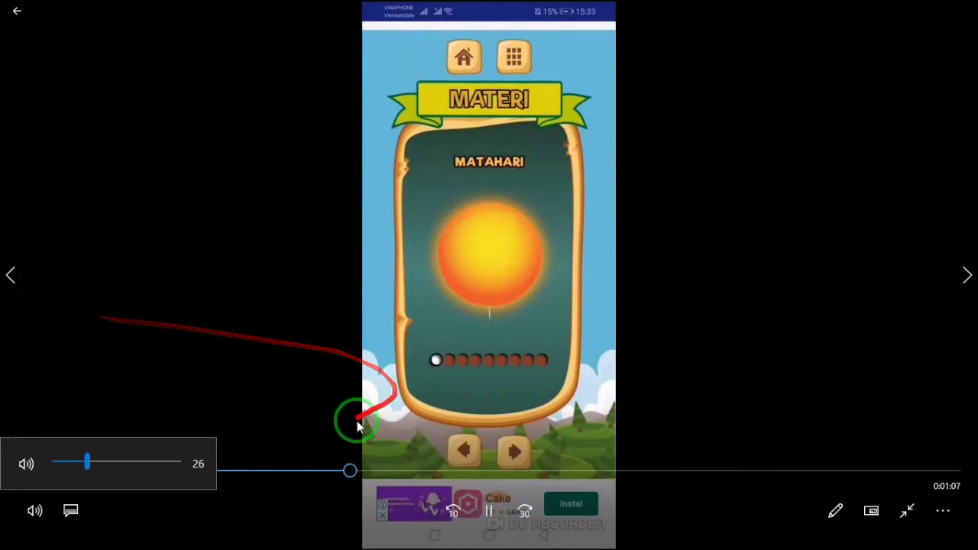
Skip ahead past the planet lessons to the quiz, then close the player.
click(492, 471)
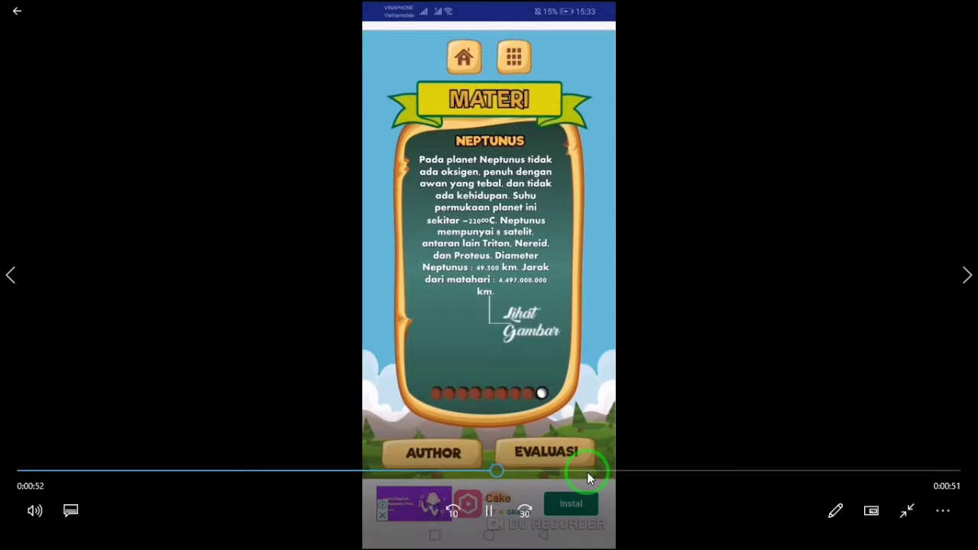
click(588, 474)
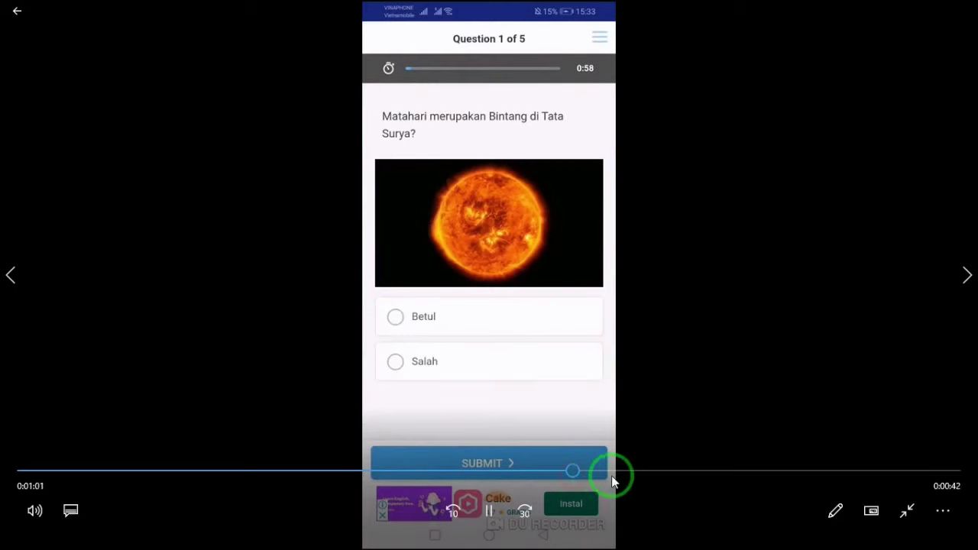
click(556, 472)
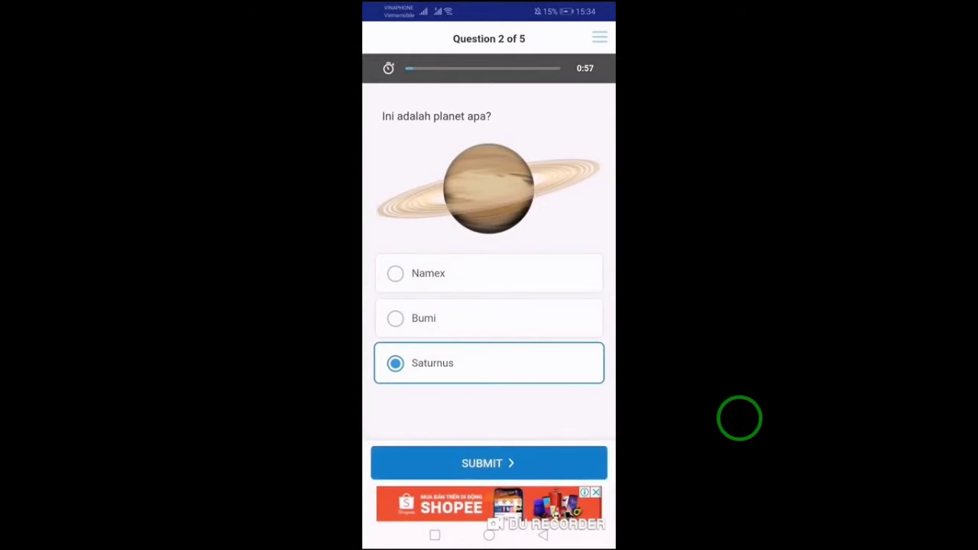
key(alt+F4)
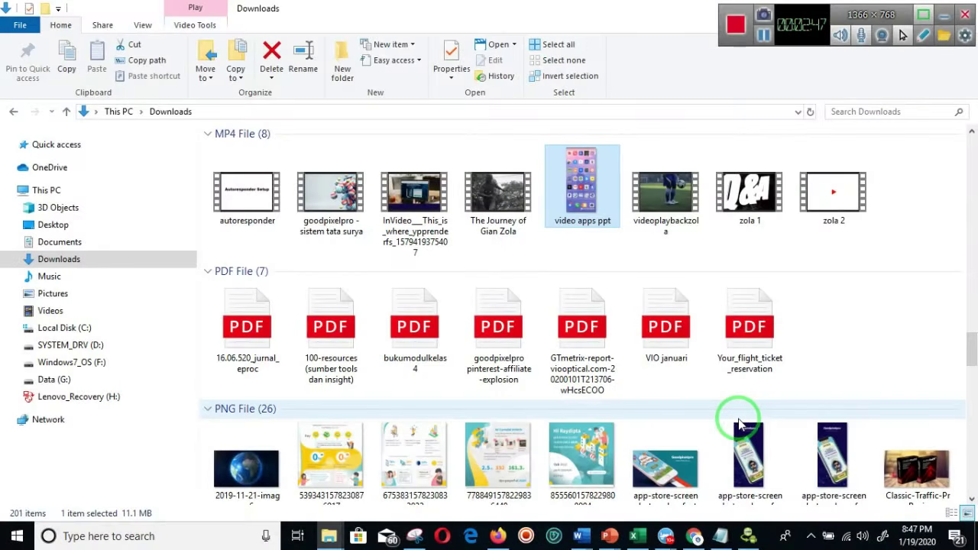
Bring up the 'presentasi membuat aplikasi dari ppt1' deck and start its slideshow from slide 1.
click(608, 537)
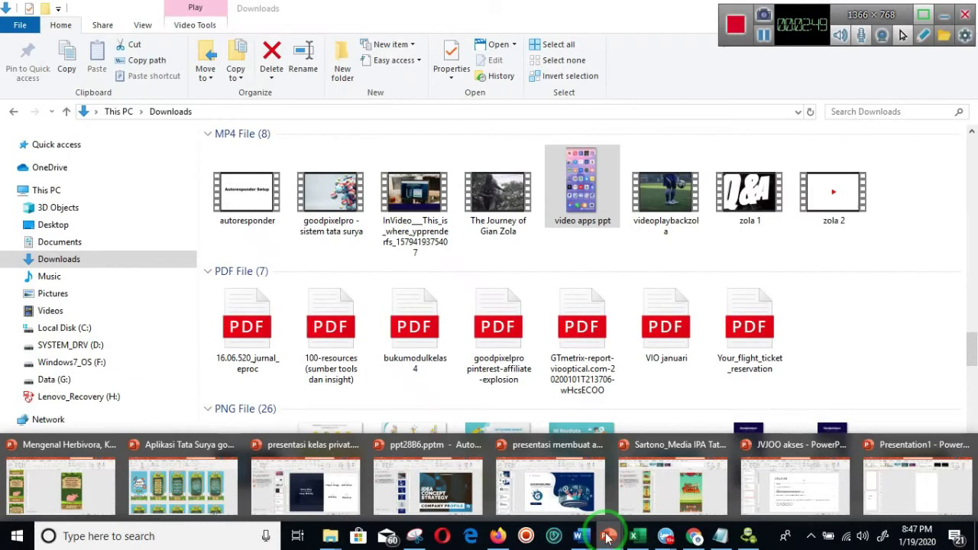
click(550, 485)
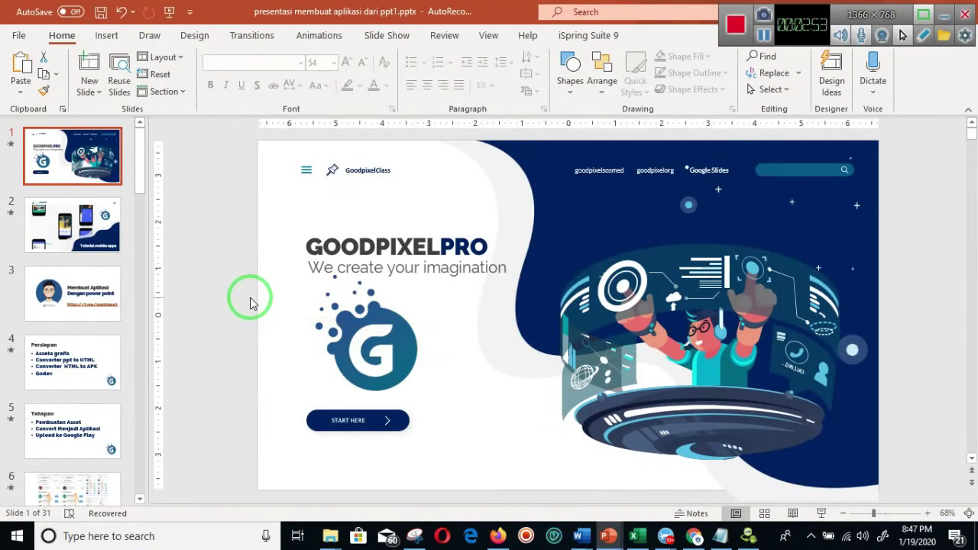
key(F5)
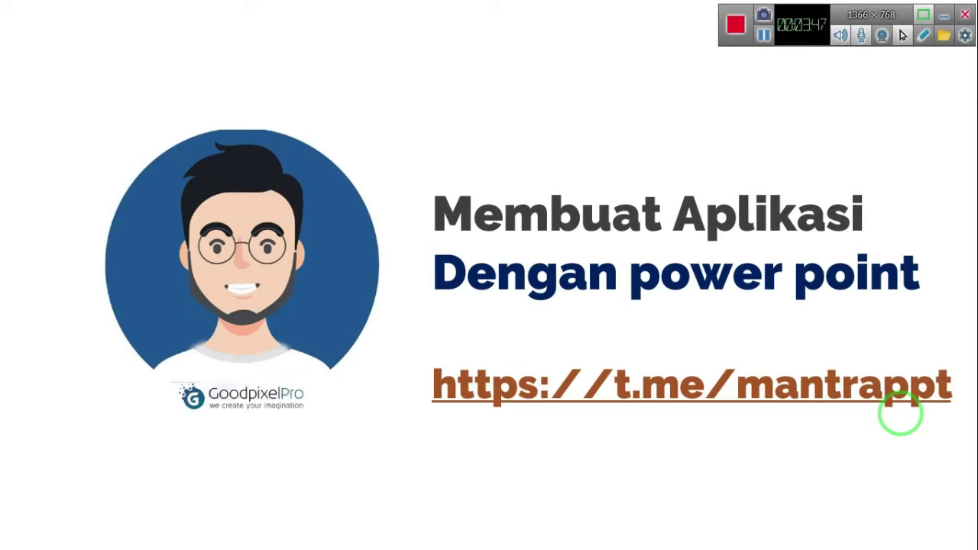
Advance through the Persiapan and Tahapan slides, then end the slideshow.
click(900, 413)
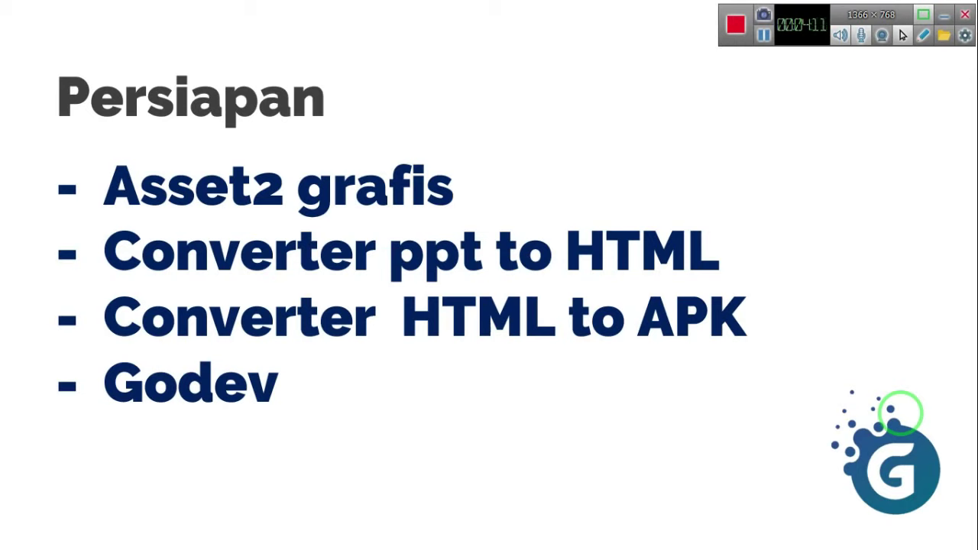
key(Right)
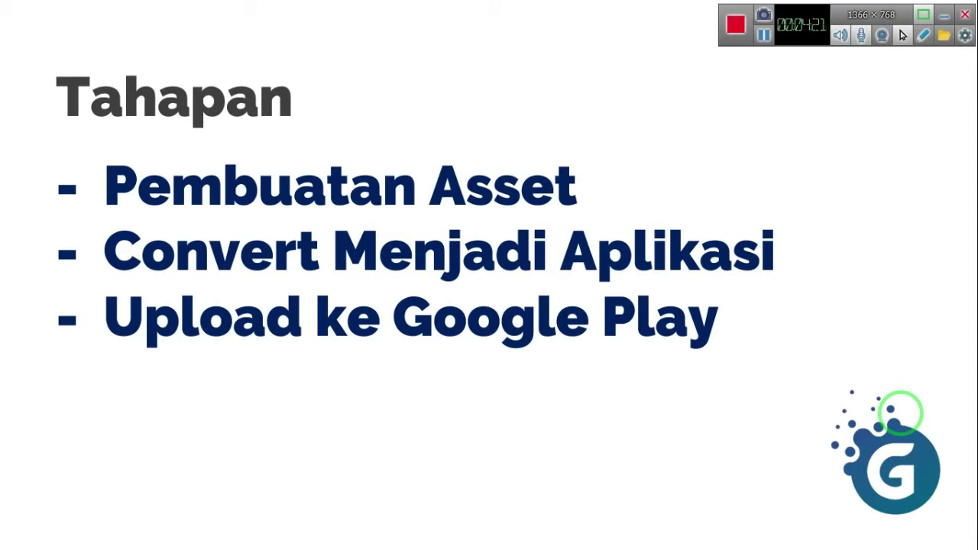
key(Escape)
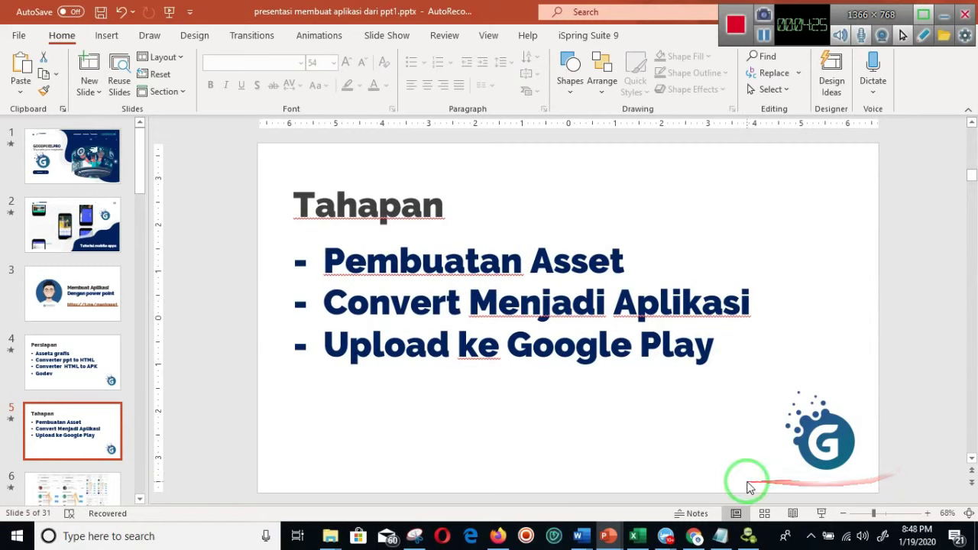
In Presentation1, delete slide 2 with the 5.625 in / 10 in labels.
mouse_move(608, 535)
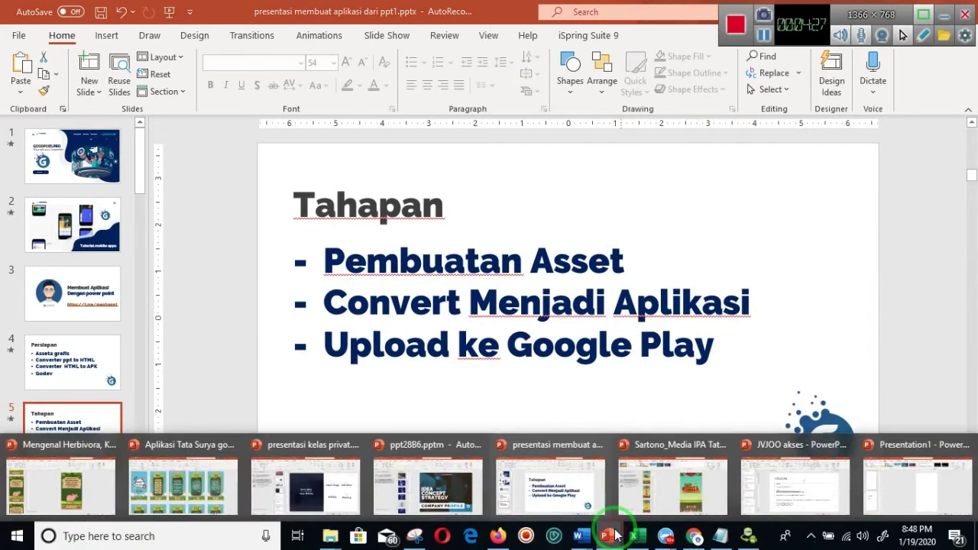
click(929, 492)
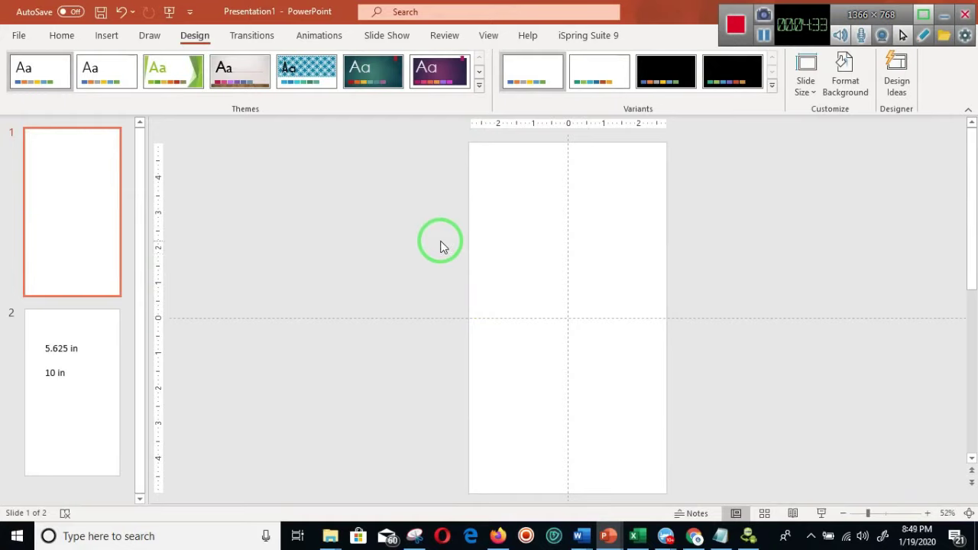
click(88, 381)
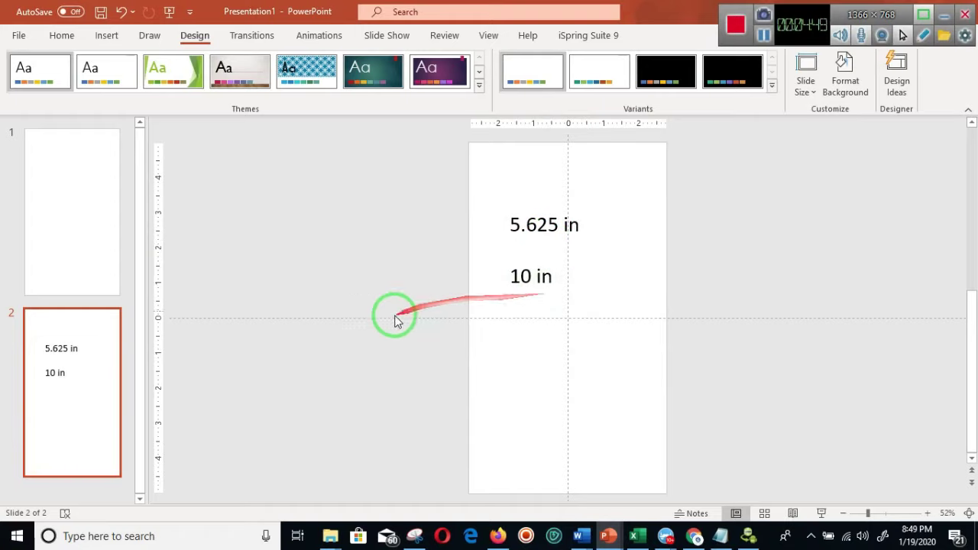
key(Delete)
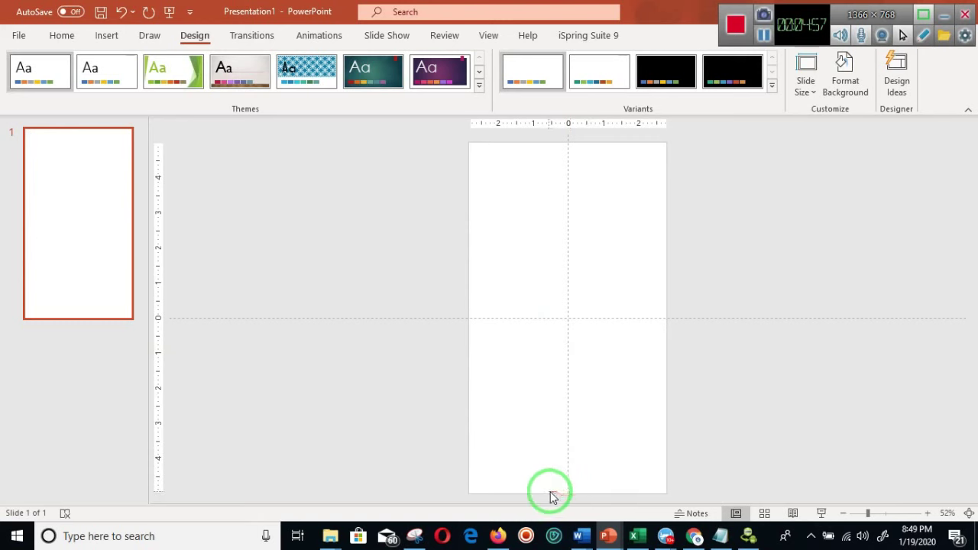
Search Freepik for 'game' resources.
click(694, 535)
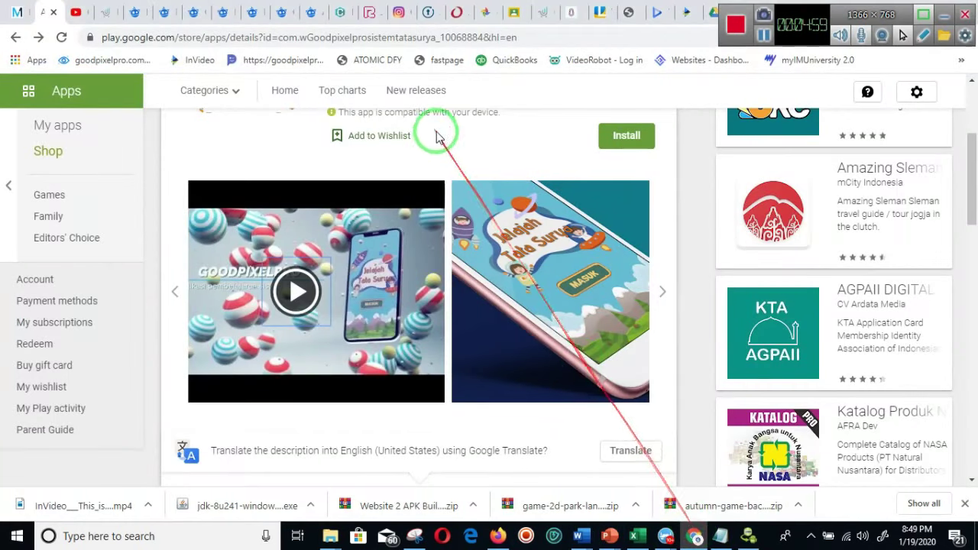
click(101, 14)
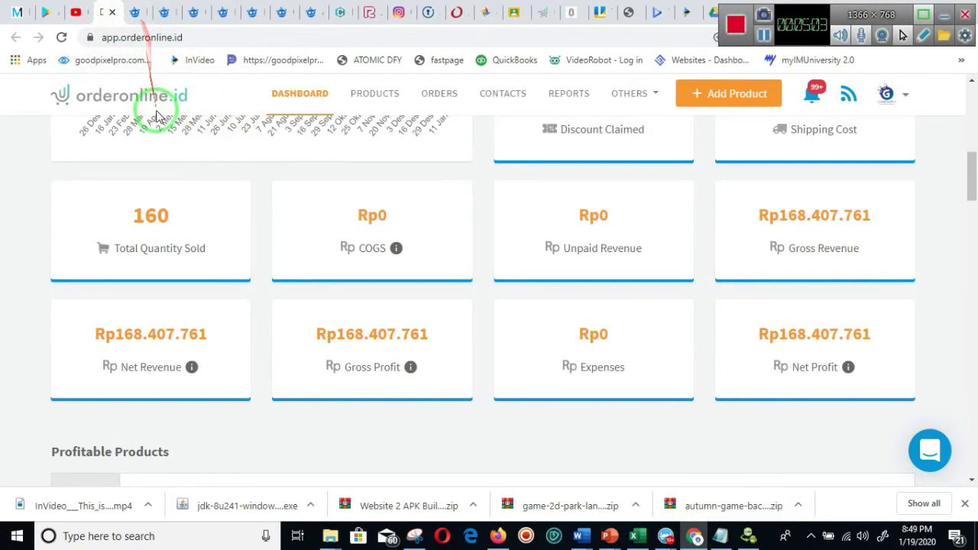
click(134, 13)
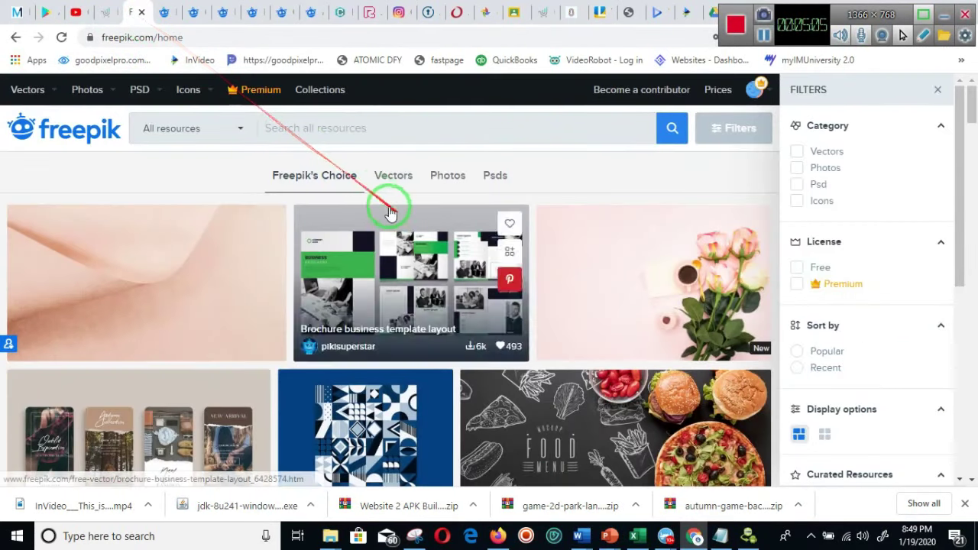
click(384, 127)
text(game)
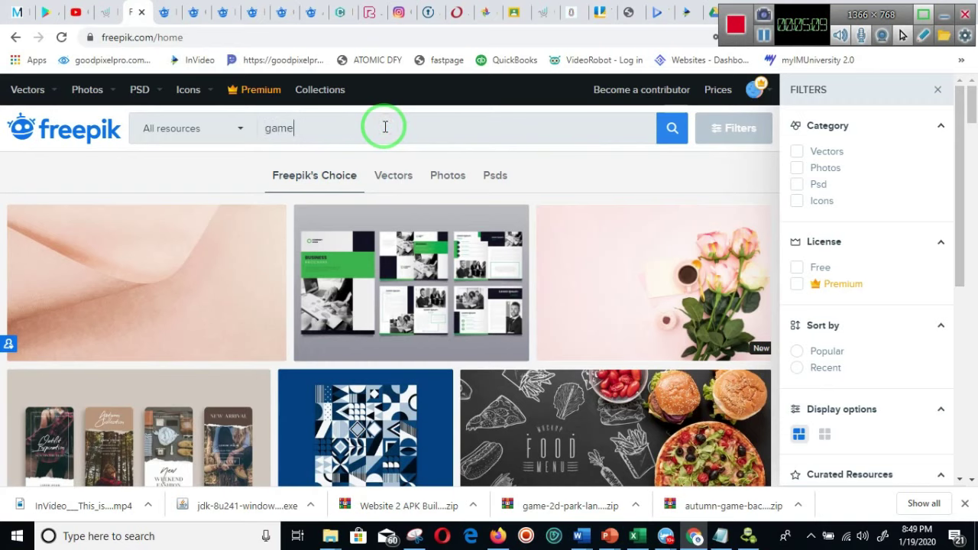
key(Return)
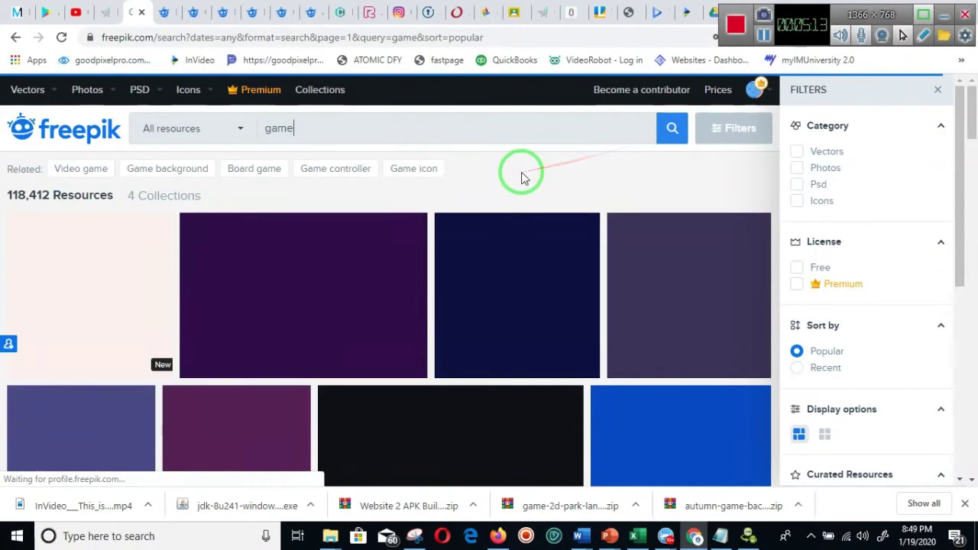
Open the 'Level complete and exit menu pop up screen' vector preview.
scroll(497, 218, down, 1)
scroll(493, 228, down, 2)
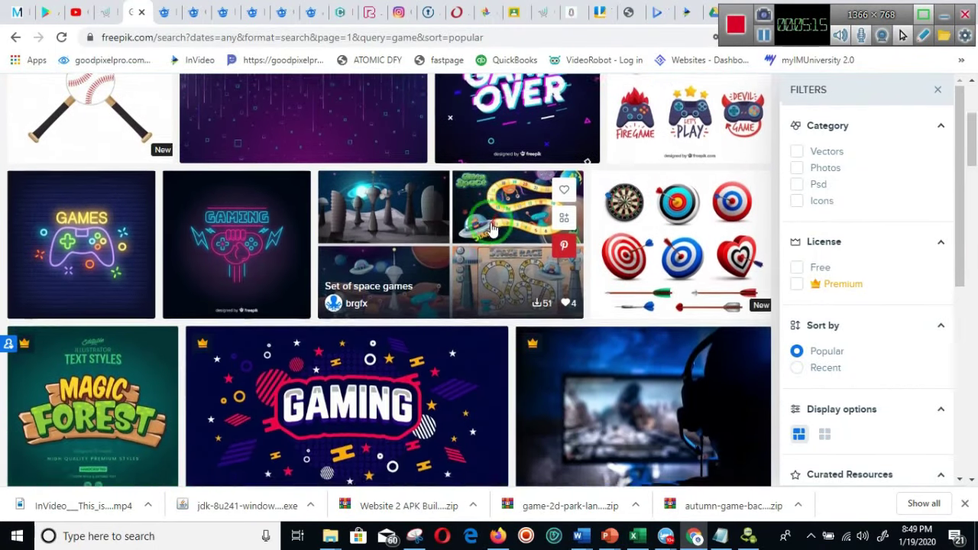
scroll(492, 228, down, 3)
scroll(505, 229, down, 4)
scroll(699, 244, up, 2)
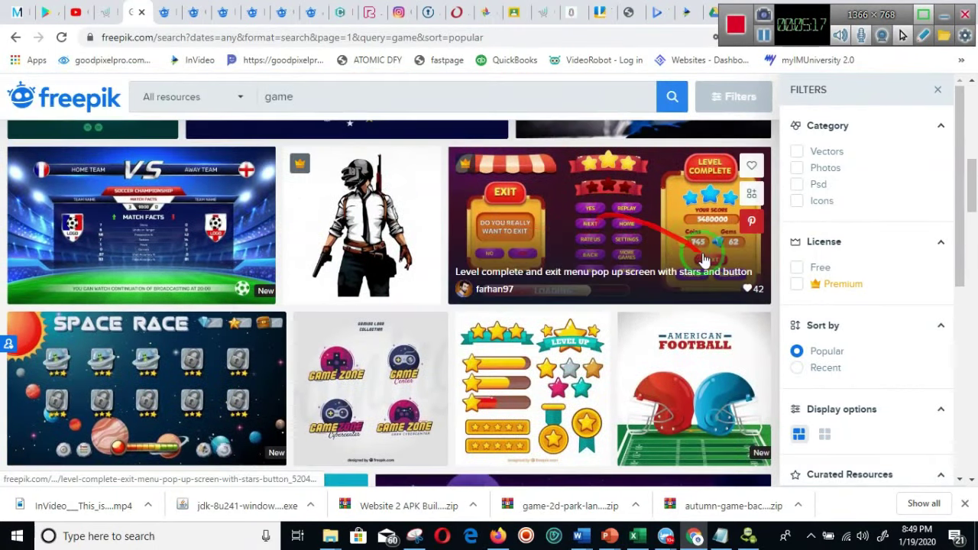
click(609, 221)
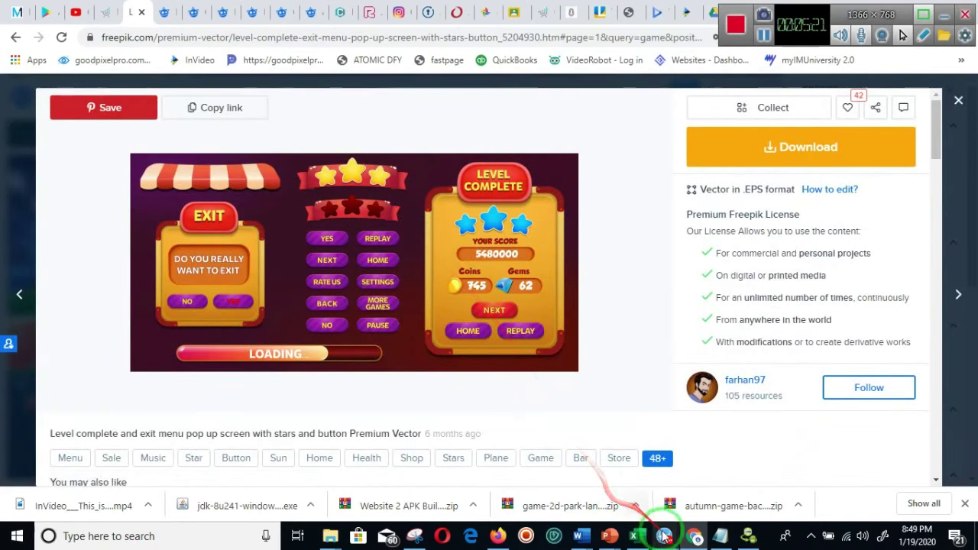
mouse_move(609, 535)
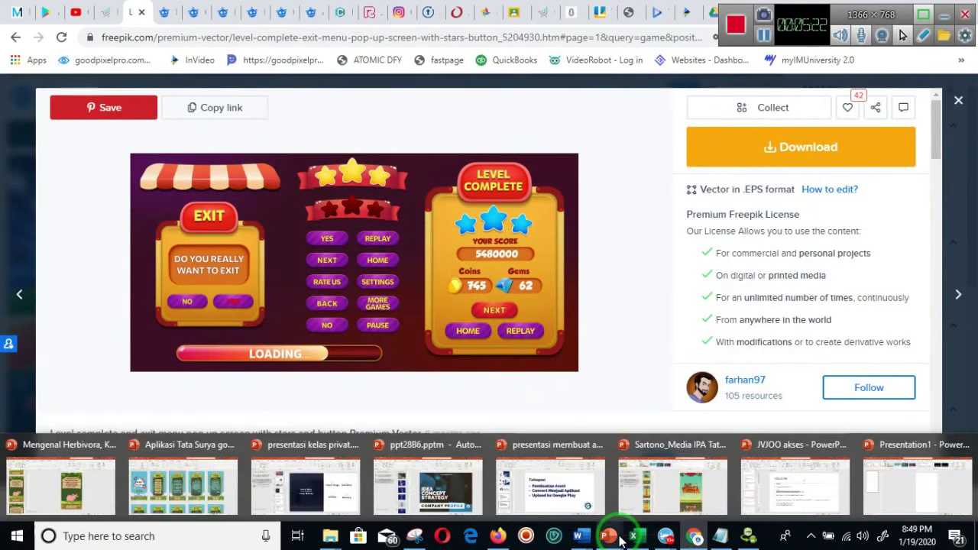
click(177, 494)
click(779, 260)
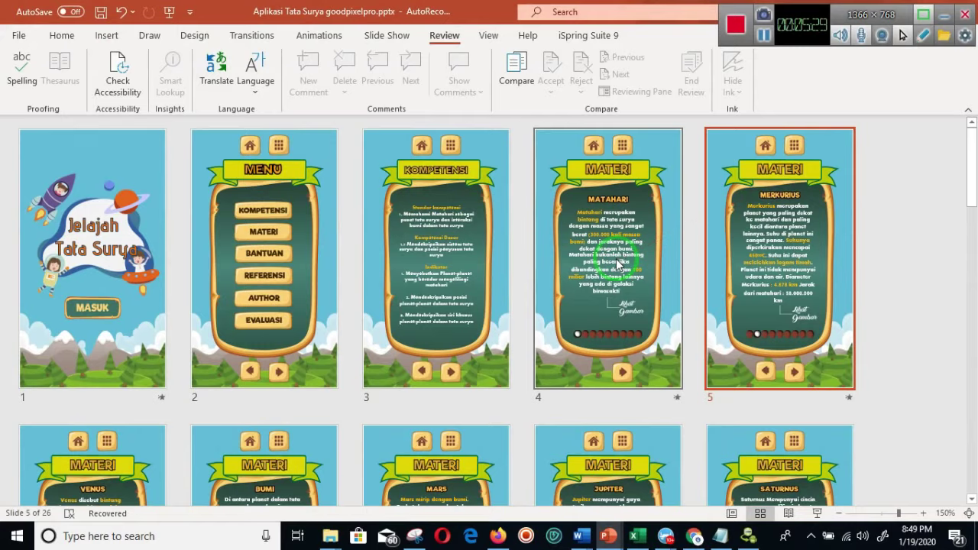
key(alt+Tab)
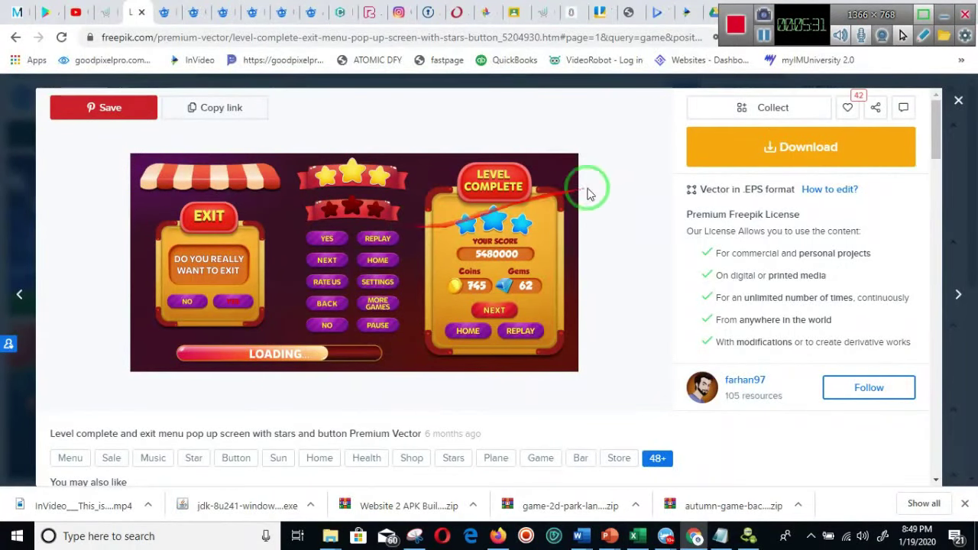
Download the level-complete menu vector and close its preview.
click(789, 153)
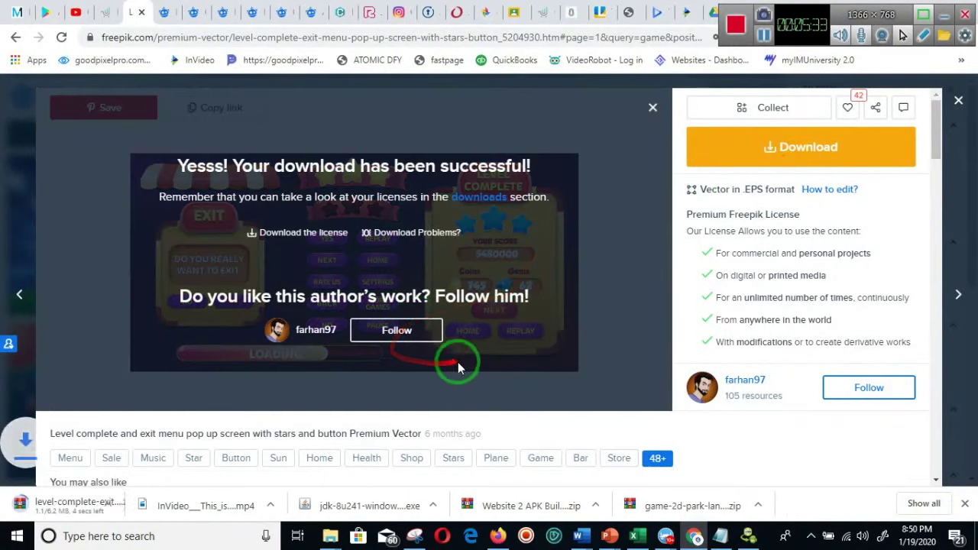
click(653, 111)
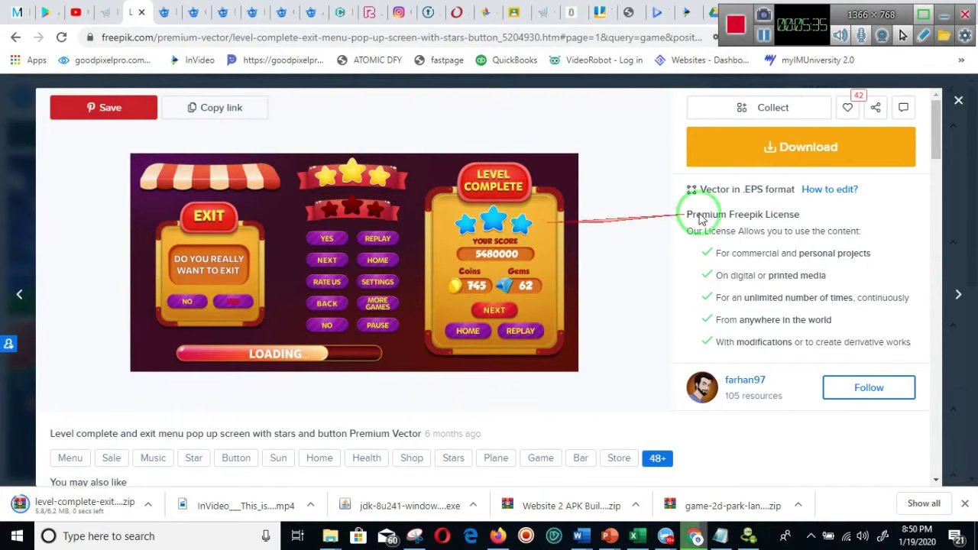
click(962, 107)
Go to page 2 of the 'game' search results and browse it.
scroll(495, 248, down, 5)
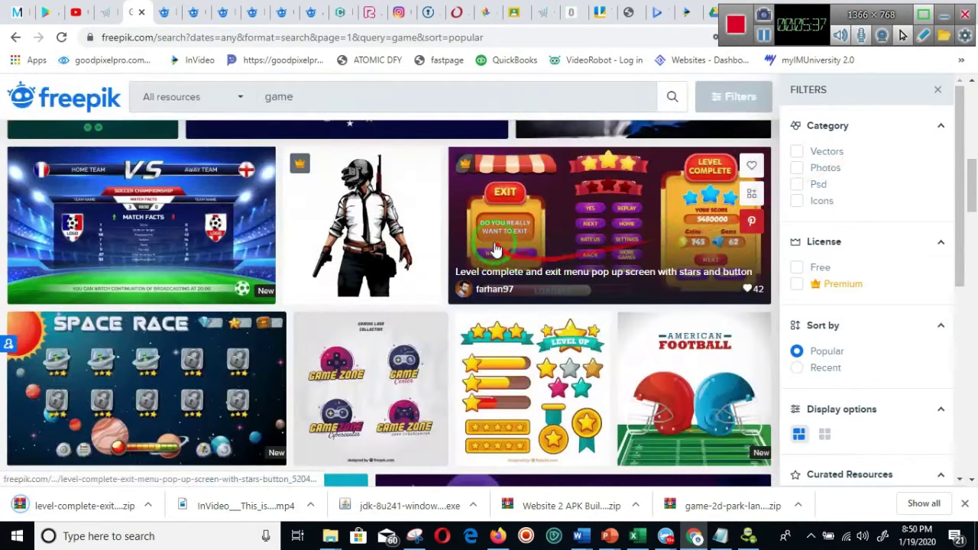
scroll(495, 248, down, 3)
scroll(495, 252, down, 3)
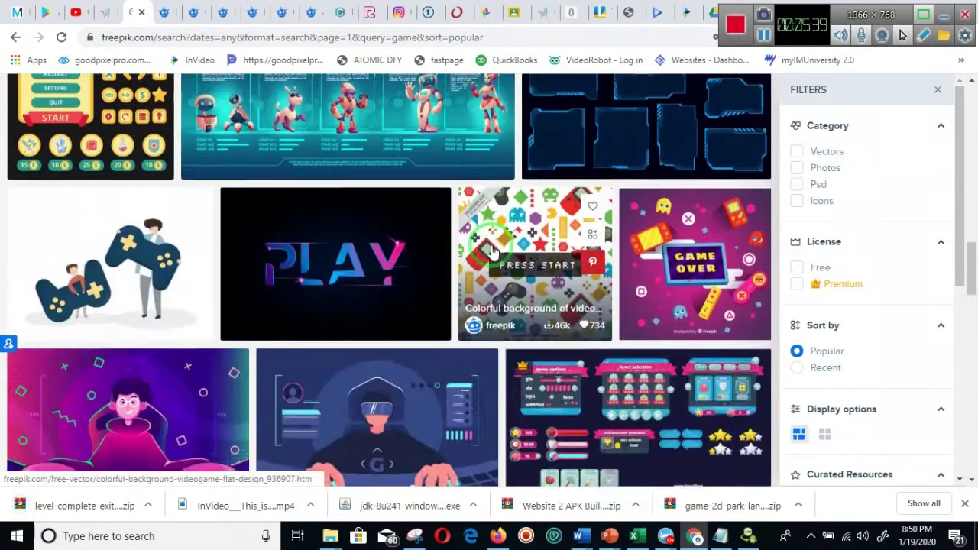
scroll(495, 256, down, 3)
scroll(493, 260, down, 3)
scroll(494, 260, down, 3)
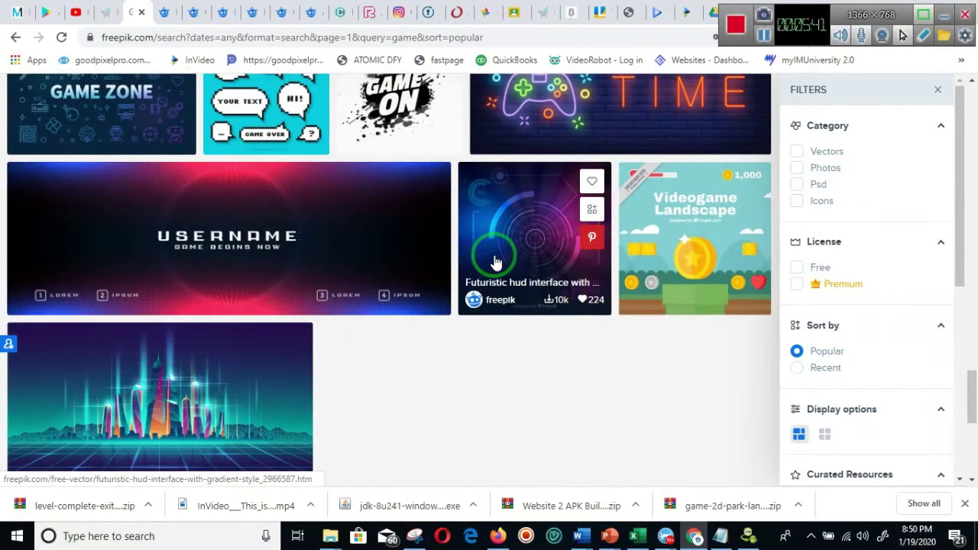
scroll(494, 259, up, 5)
scroll(493, 260, up, 5)
scroll(497, 260, up, 3)
scroll(505, 267, down, 3)
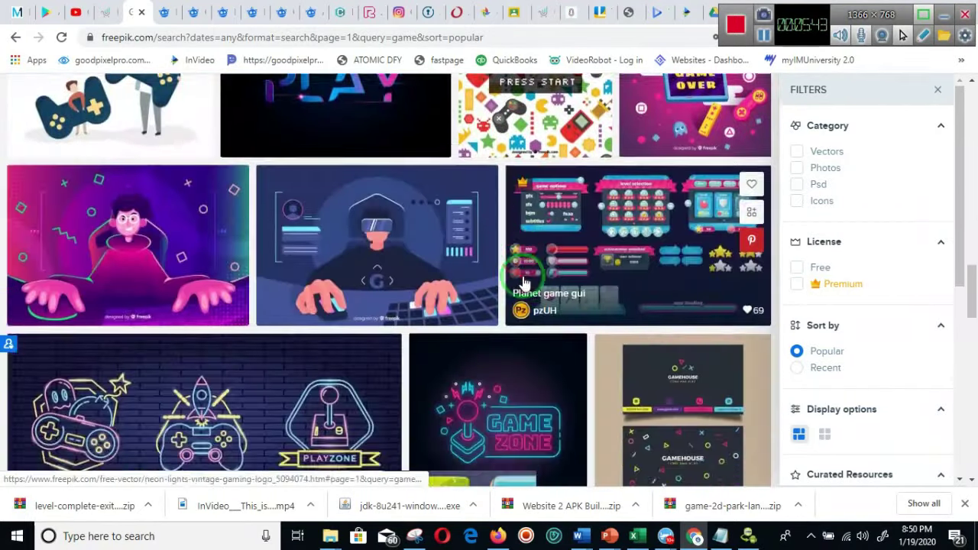
scroll(527, 279, down, 5)
scroll(533, 280, down, 5)
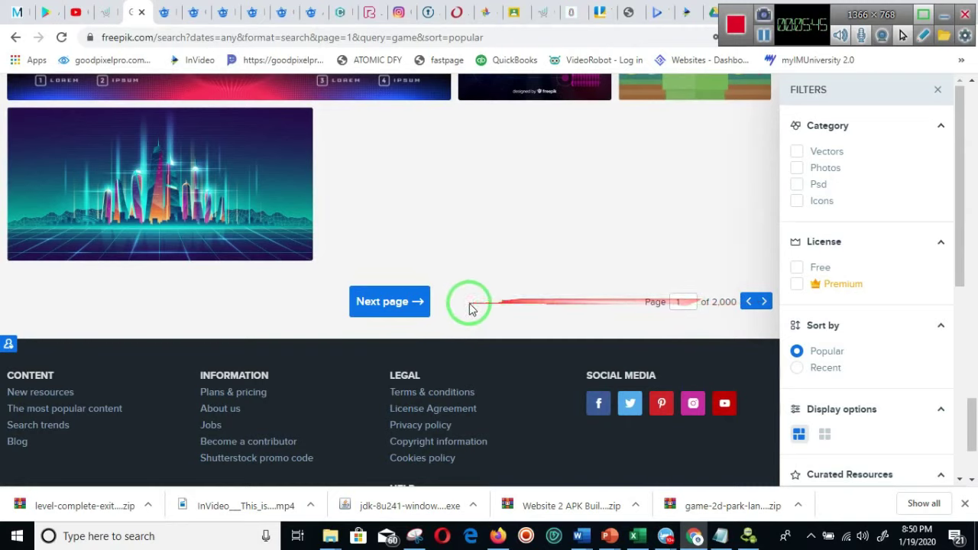
click(414, 301)
scroll(447, 291, down, 3)
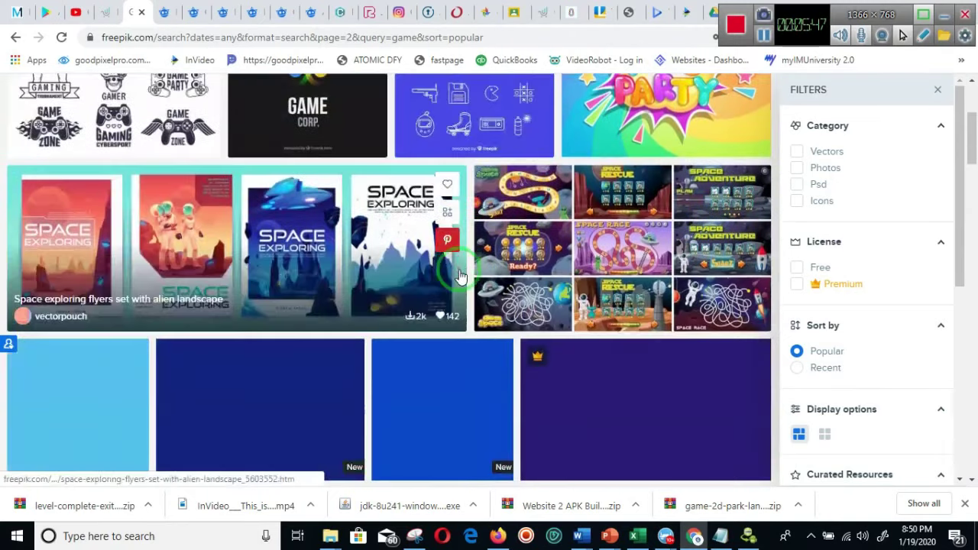
scroll(462, 276, down, 3)
scroll(461, 276, down, 3)
scroll(462, 276, down, 3)
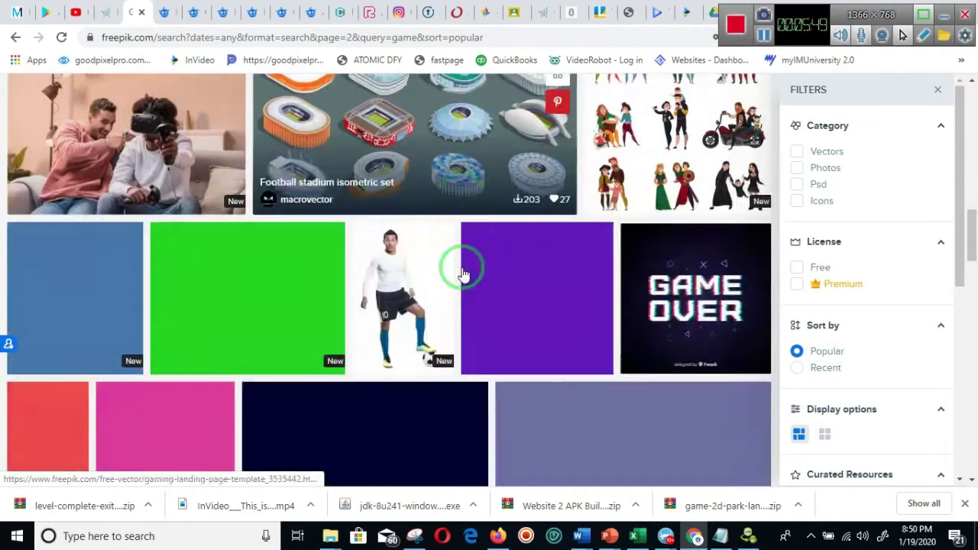
scroll(462, 275, down, 1)
scroll(463, 273, up, 8)
scroll(463, 275, up, 4)
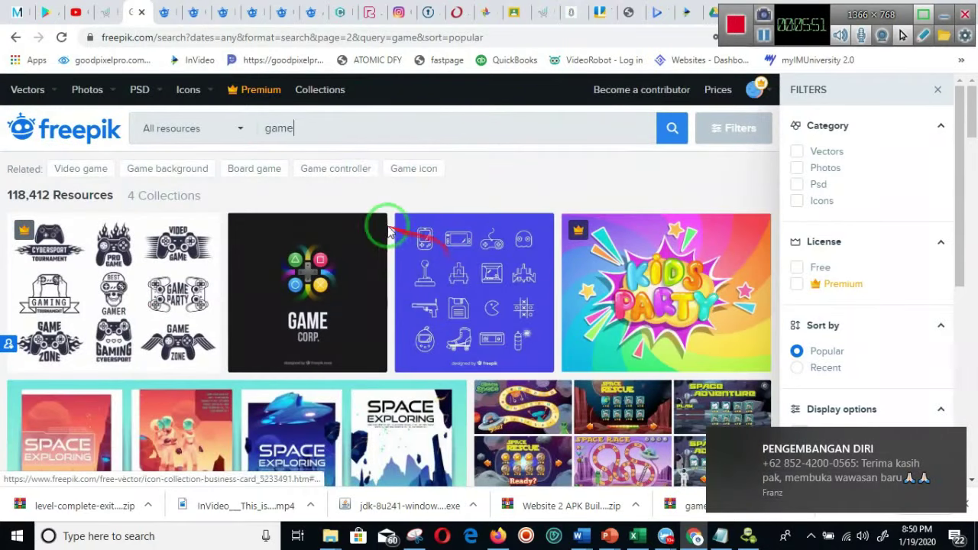
Search Freepik for a game background and scroll through the results.
click(368, 127)
text(ba)
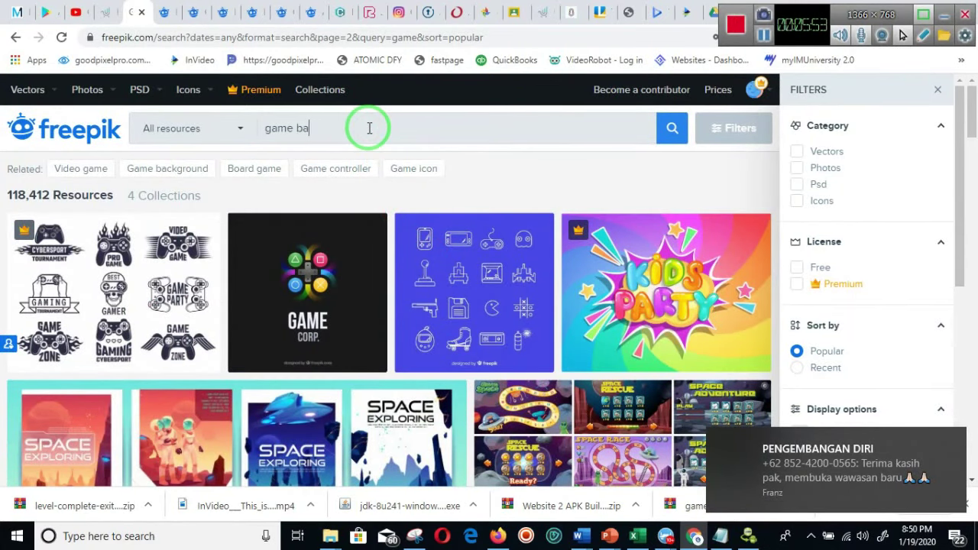
text(ckground)
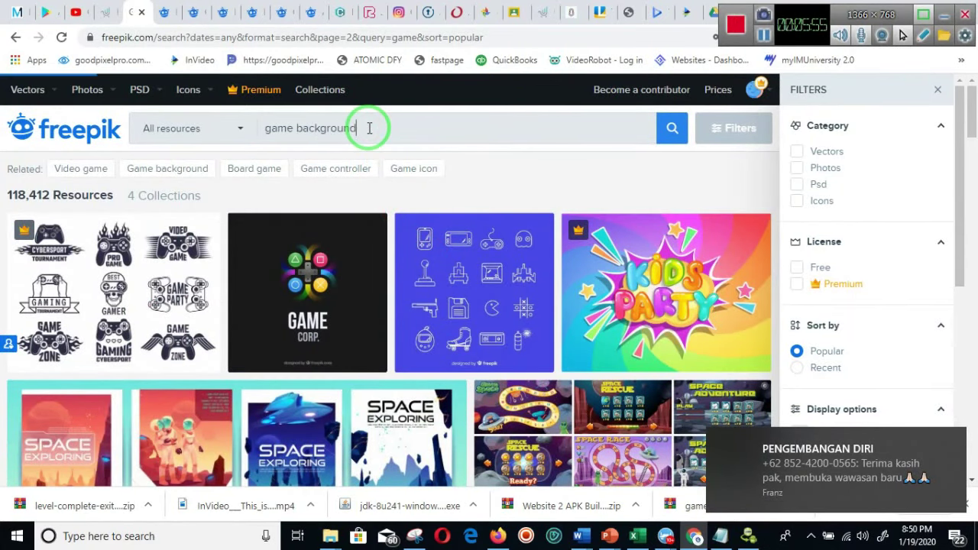
click(670, 128)
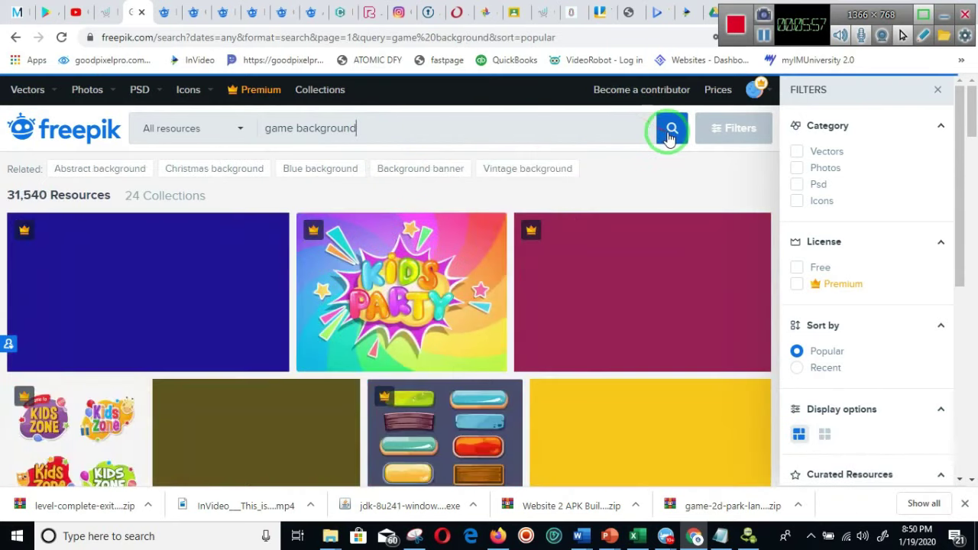
scroll(533, 221, down, 3)
scroll(531, 243, down, 3)
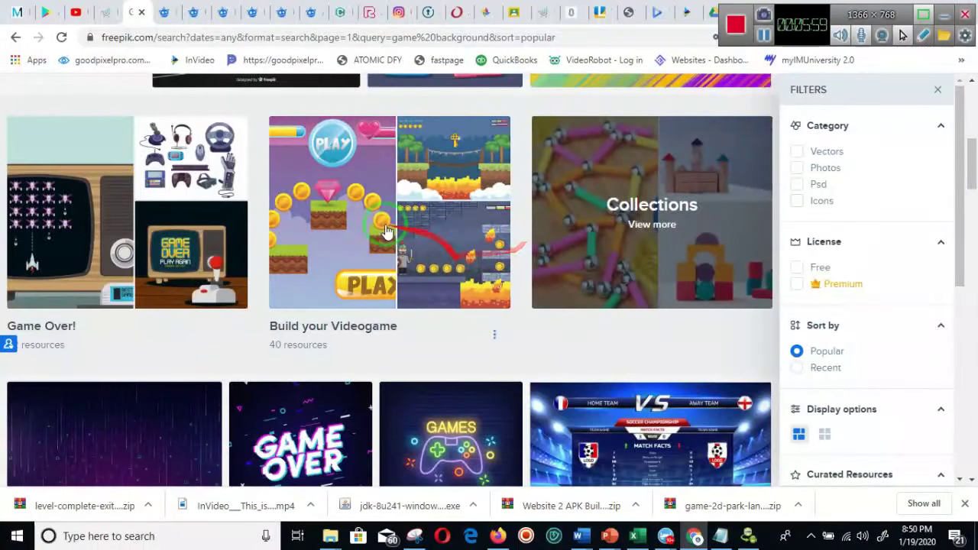
scroll(457, 222, down, 2)
scroll(453, 254, down, 4)
scroll(452, 255, down, 3)
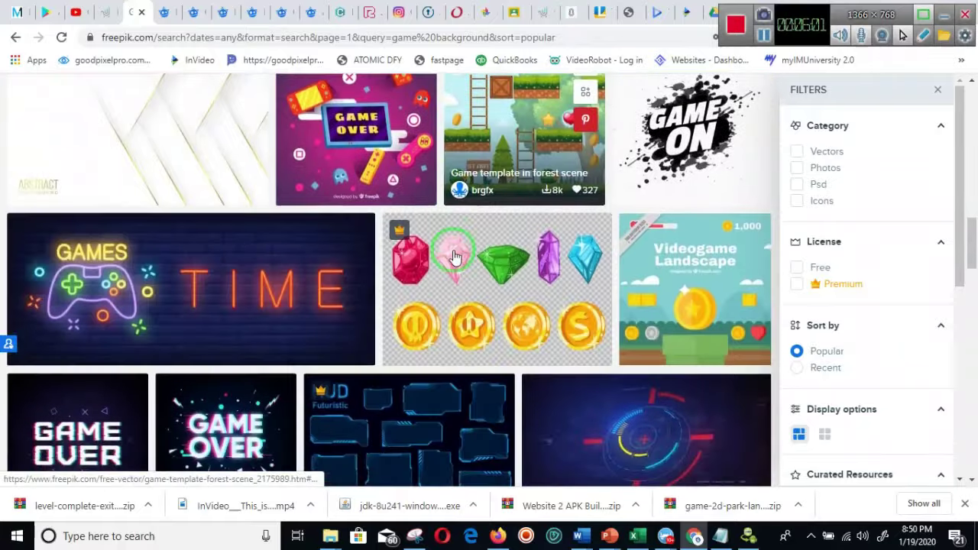
scroll(454, 254, down, 5)
scroll(456, 253, down, 4)
scroll(457, 252, up, 3)
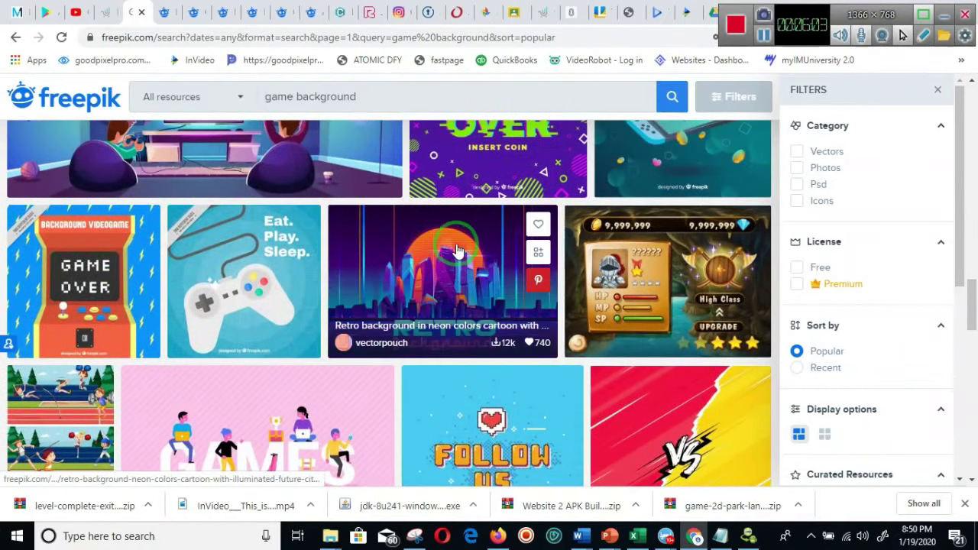
scroll(444, 245, up, 5)
Refine the Freepik query to 'game background' and rerun the search.
triple_click(411, 107)
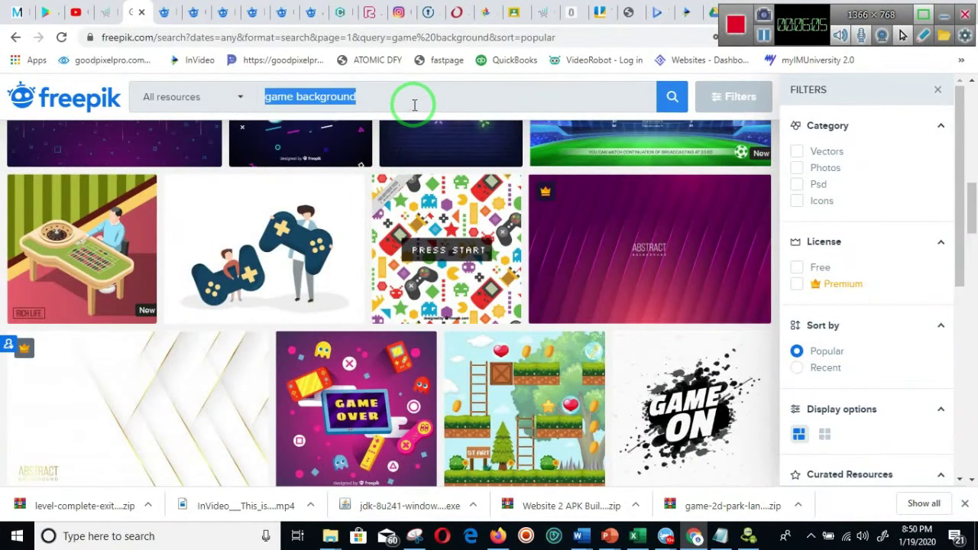
text(game ui)
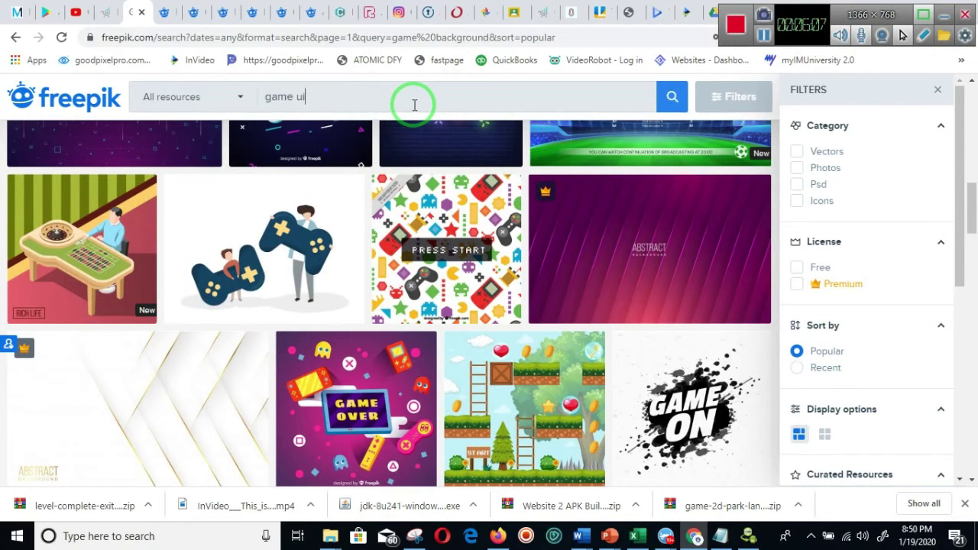
text(d)
key(Return)
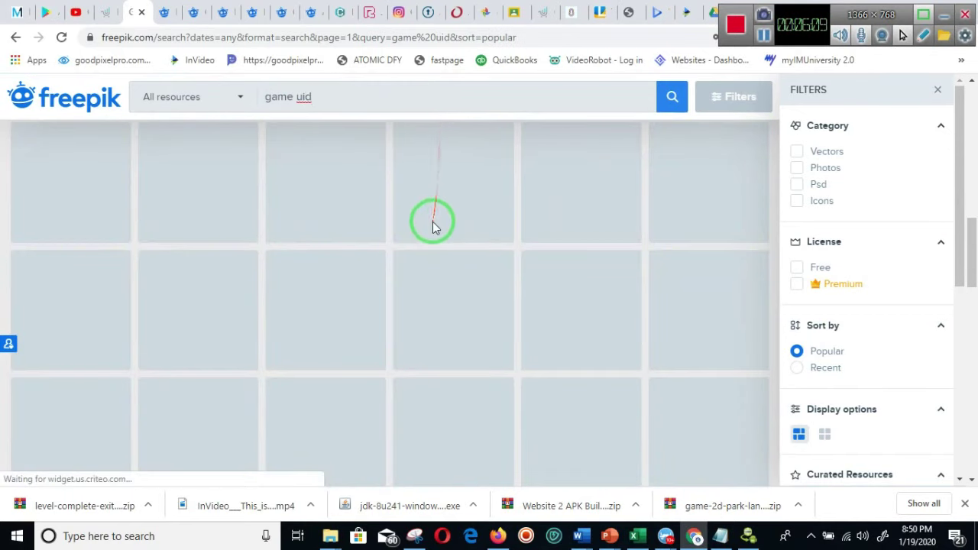
scroll(459, 257, down, 6)
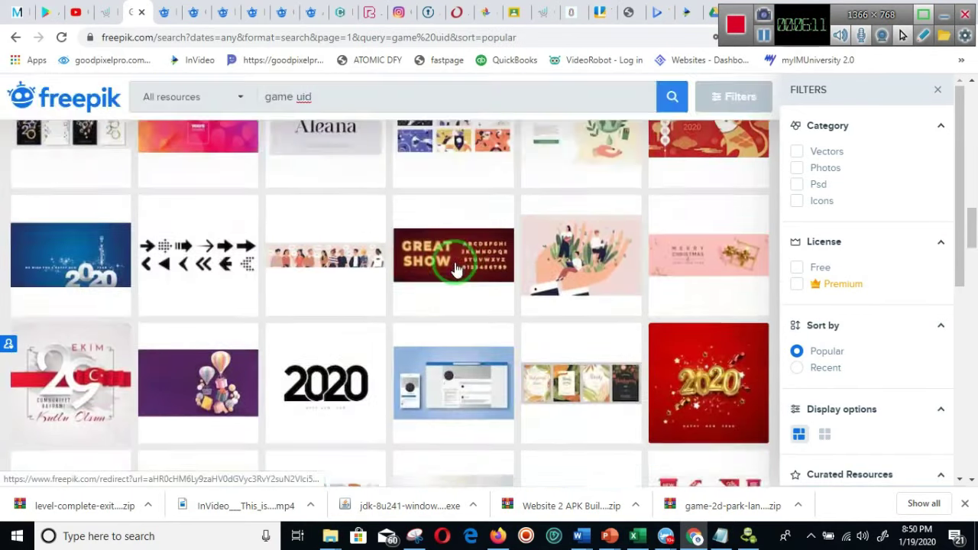
scroll(455, 269, up, 6)
triple_click(346, 96)
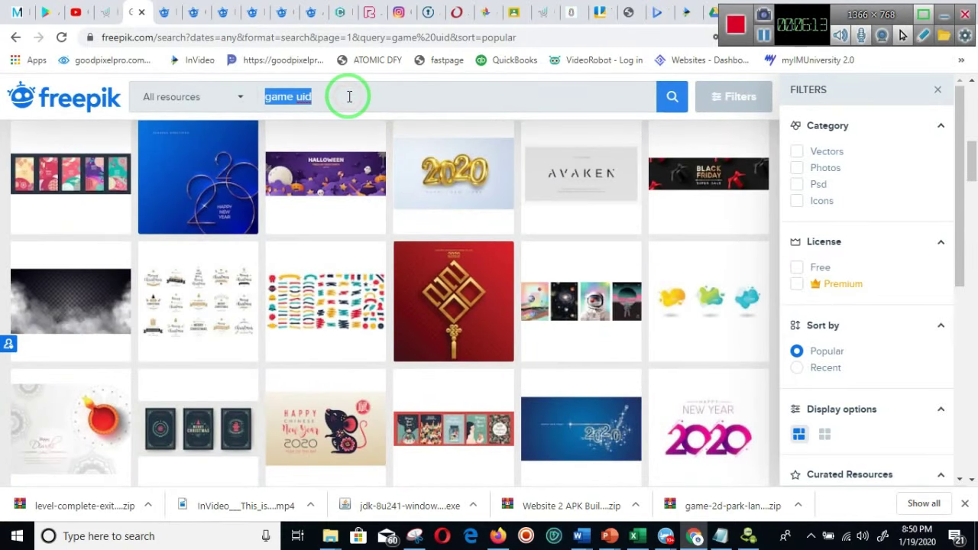
text(gam)
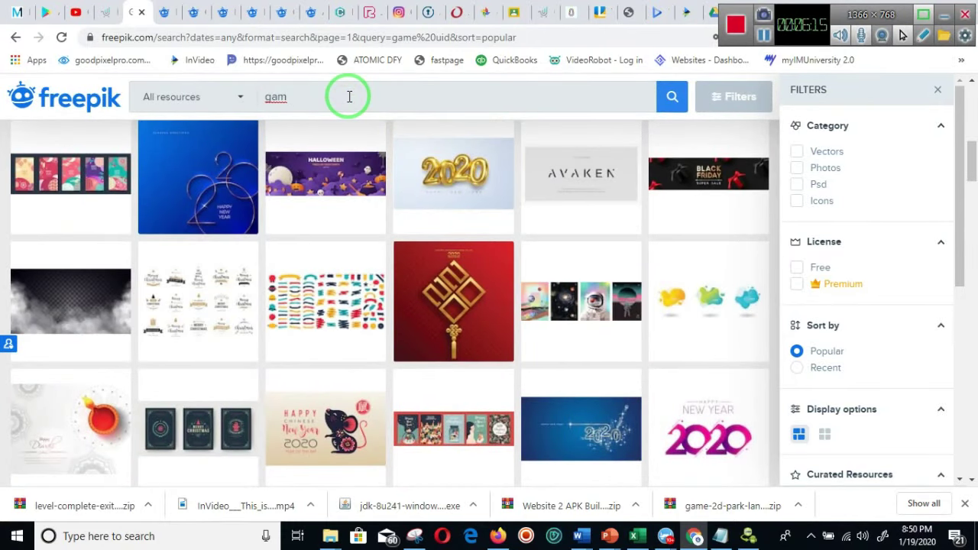
text(e background)
key(Return)
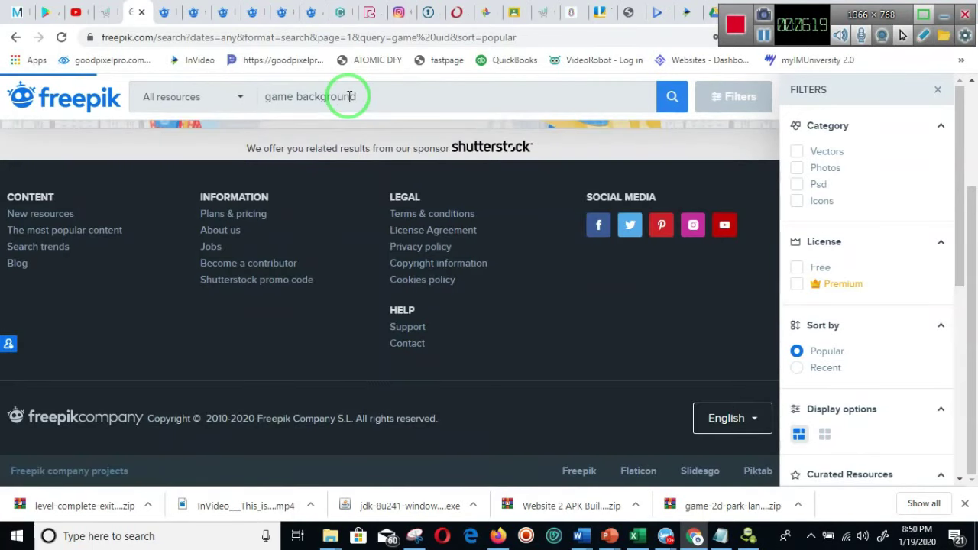
scroll(409, 222, down, 3)
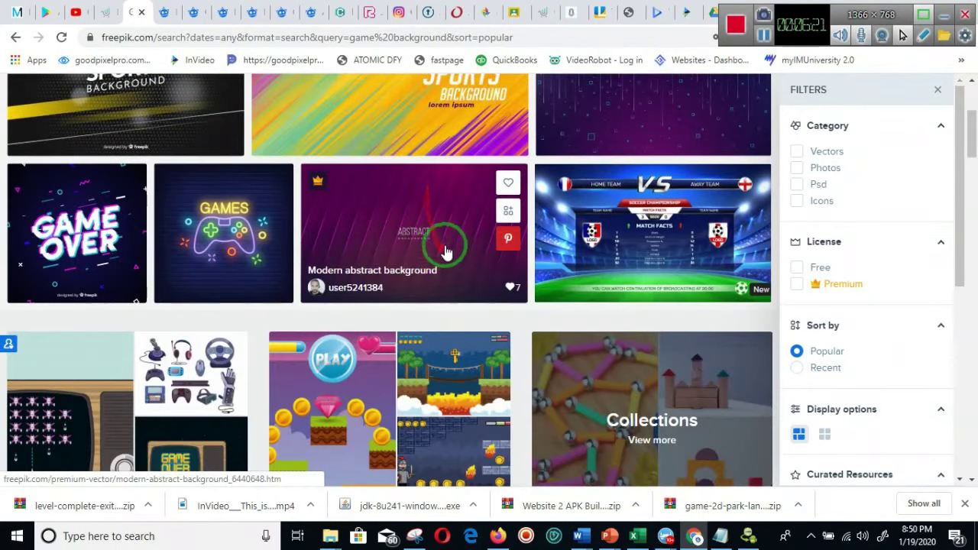
Browse the result pages and settle on the autumn game 2d park landscape.
click(195, 15)
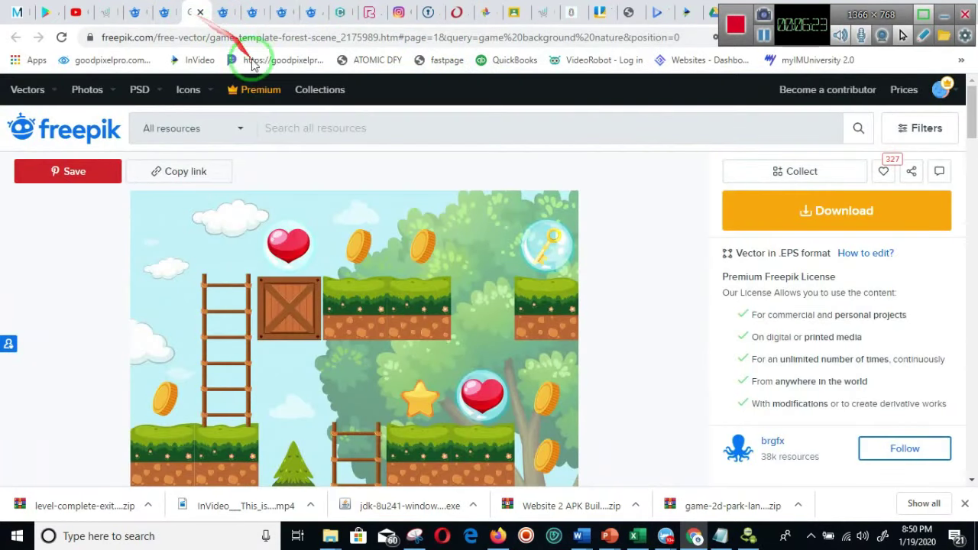
click(214, 20)
scroll(308, 181, down, 2)
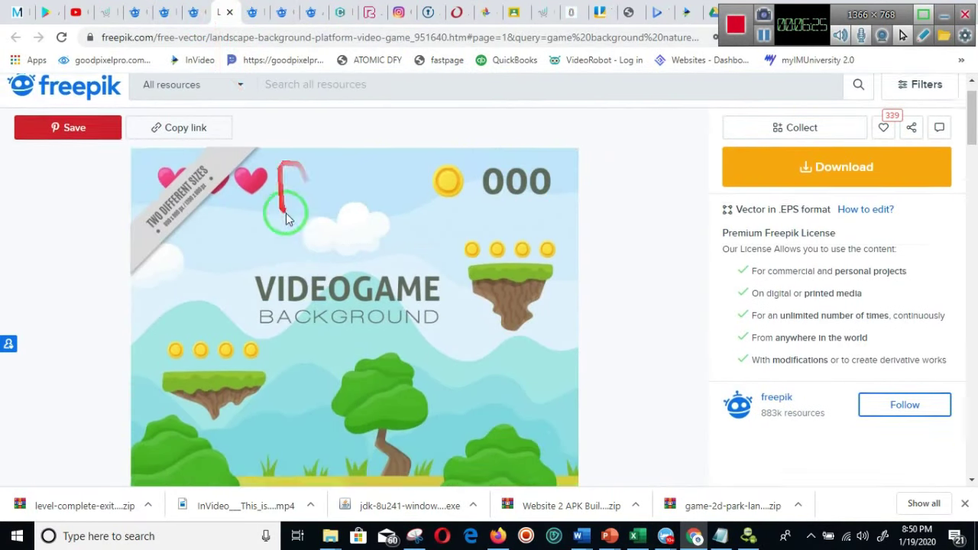
scroll(375, 268, down, 3)
scroll(310, 115, up, 5)
click(260, 15)
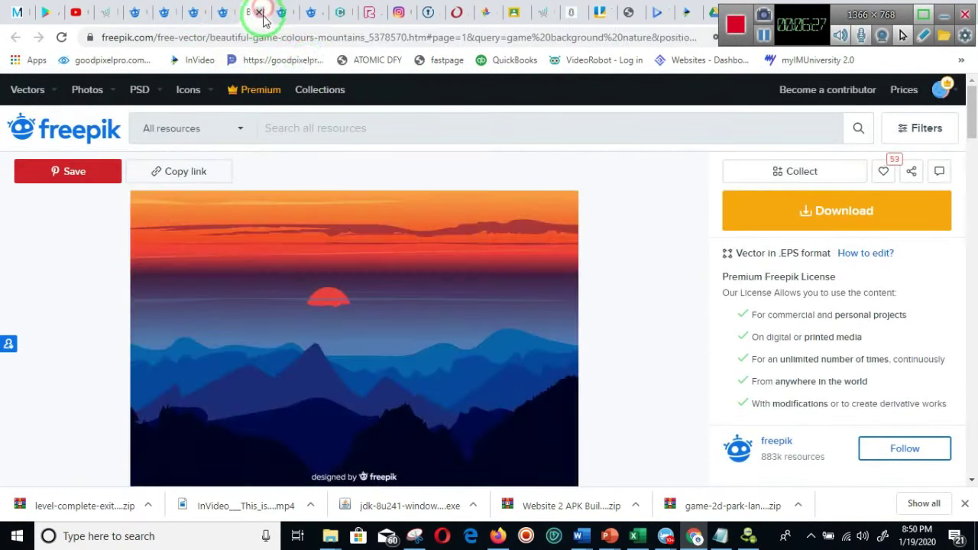
click(285, 17)
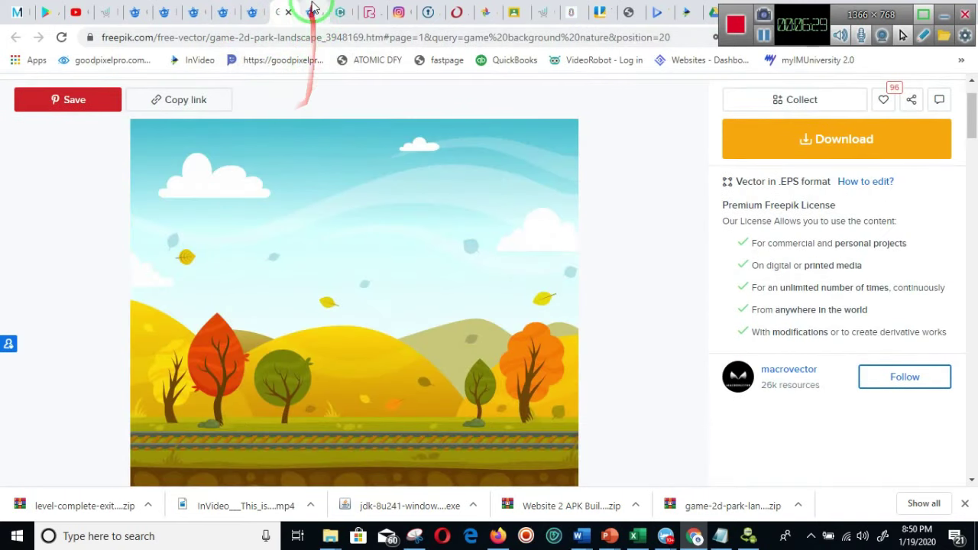
click(311, 12)
scroll(367, 273, up, 5)
scroll(324, 175, up, 1)
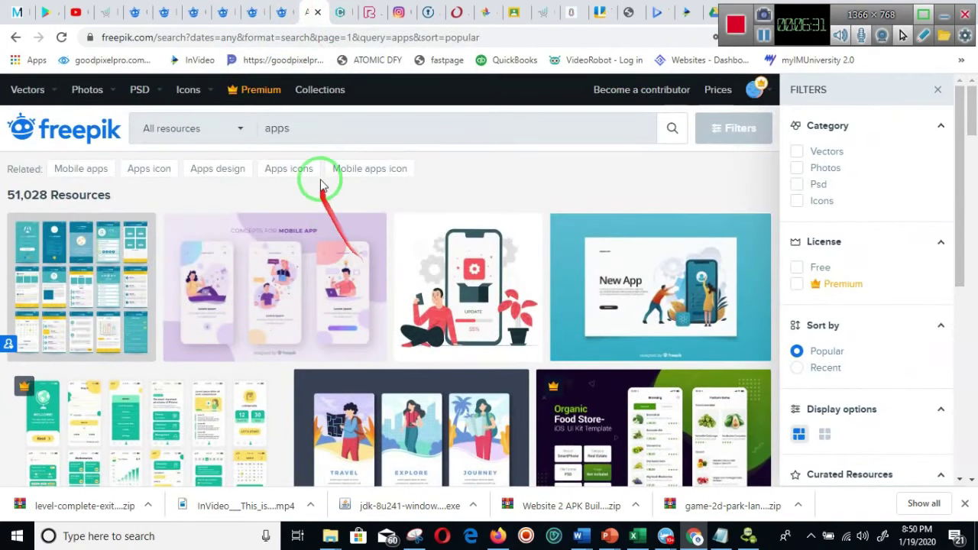
click(280, 12)
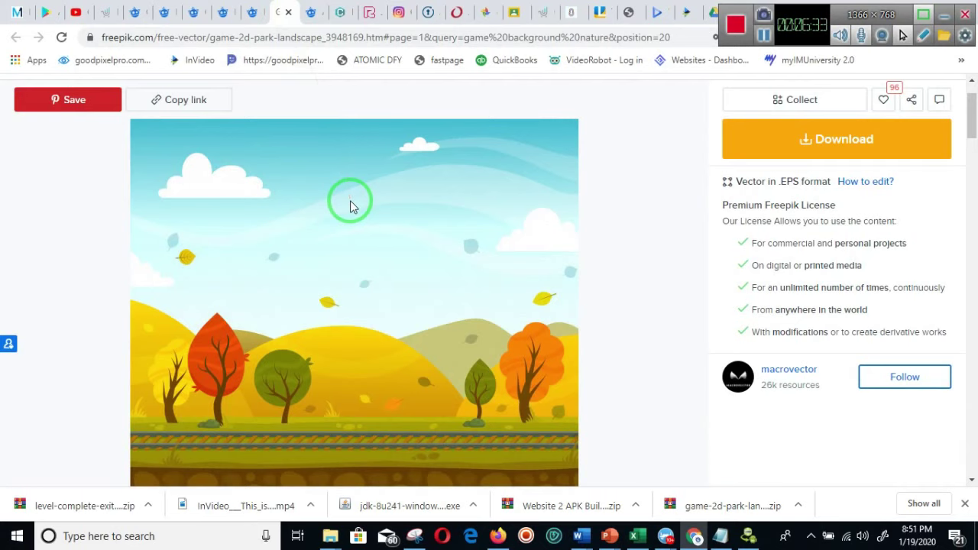
scroll(352, 210, down, 1)
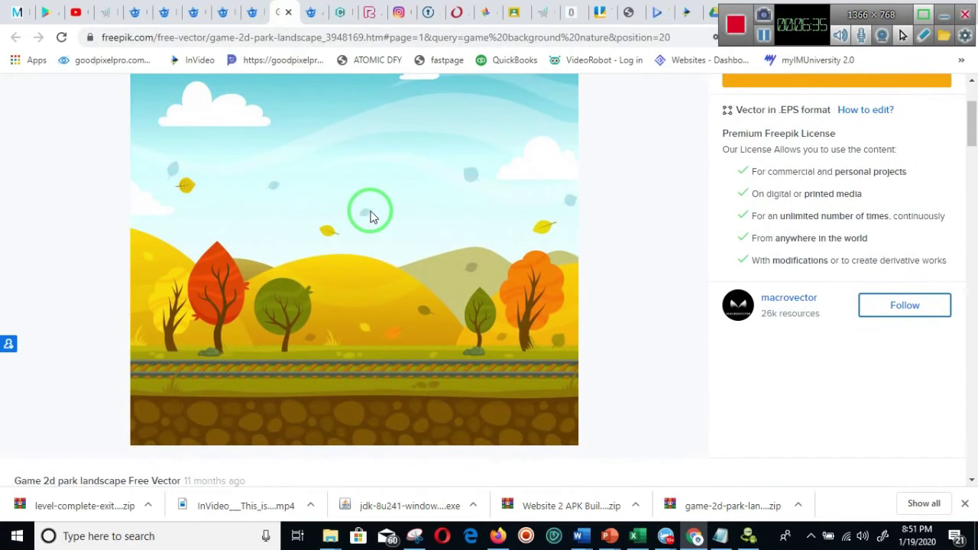
scroll(370, 217, up, 2)
scroll(382, 217, down, 2)
Copy the autumn landscape image, download its vector zip, and return to PowerPoint.
right_click(343, 200)
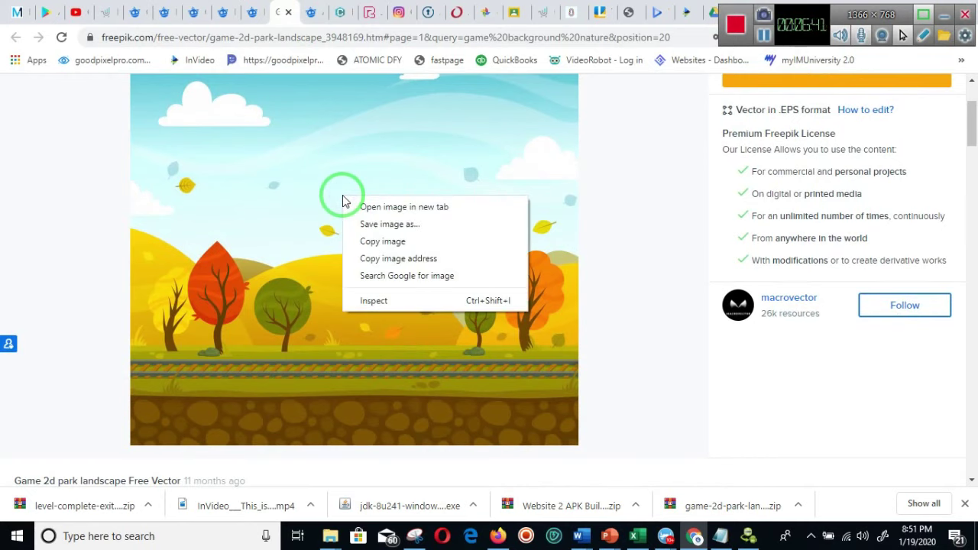
click(369, 244)
key(alt+Tab)
key(alt+Tab)
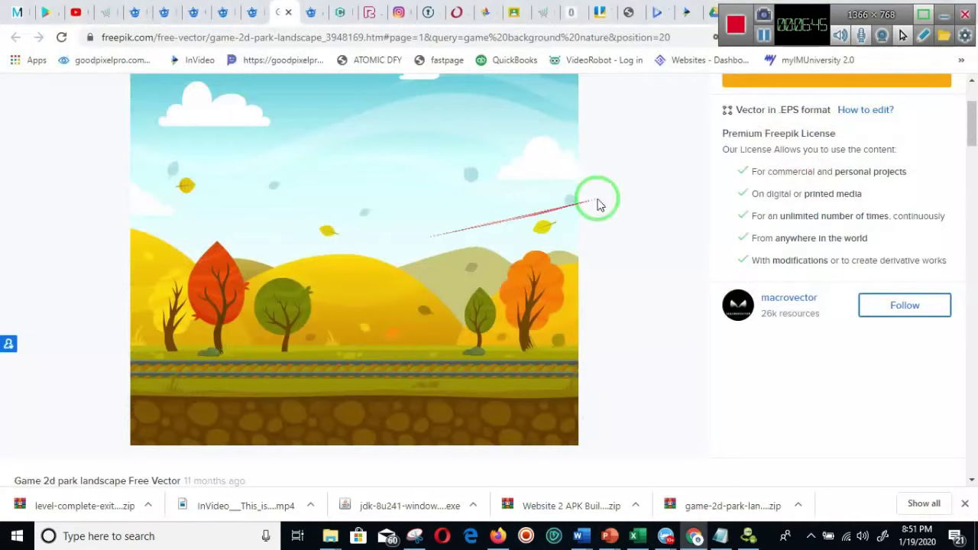
scroll(785, 215, up, 2)
click(785, 215)
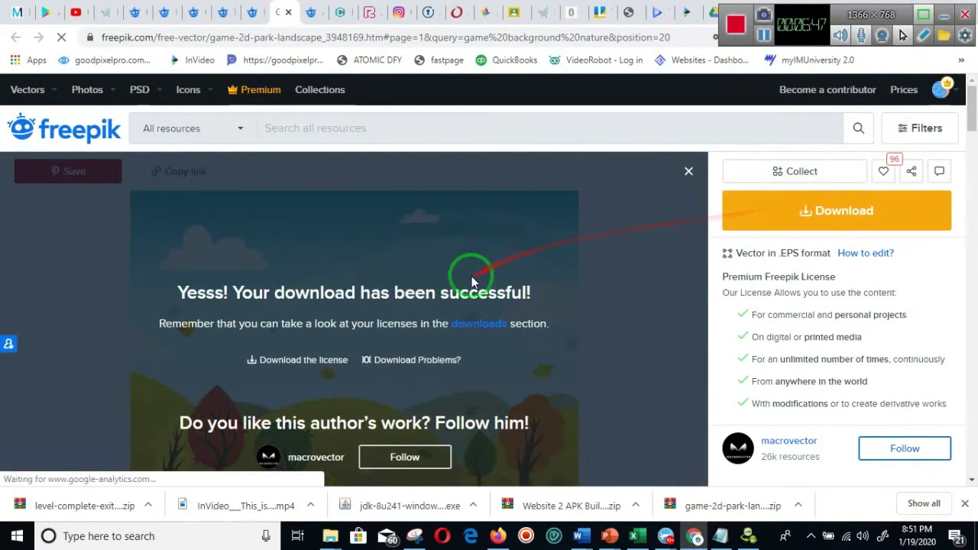
click(687, 172)
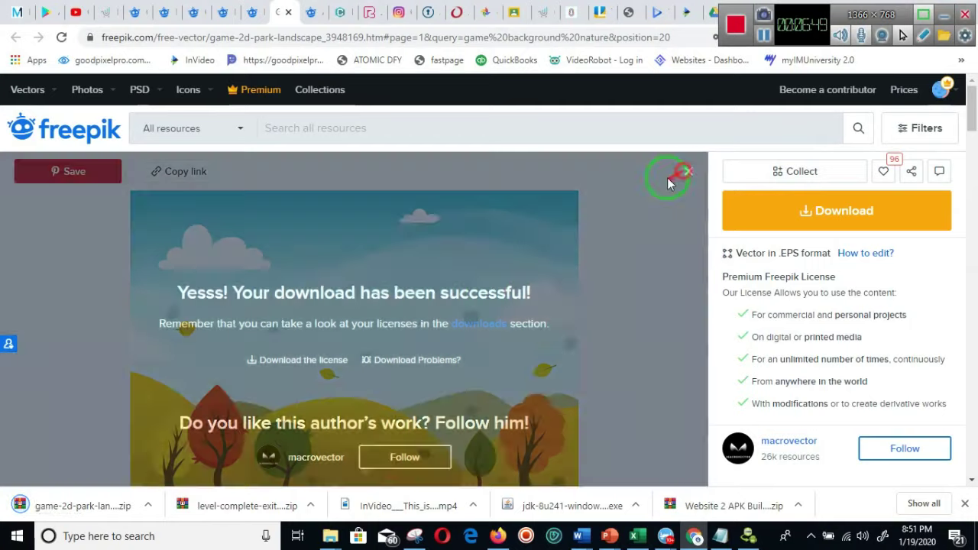
key(alt+Tab)
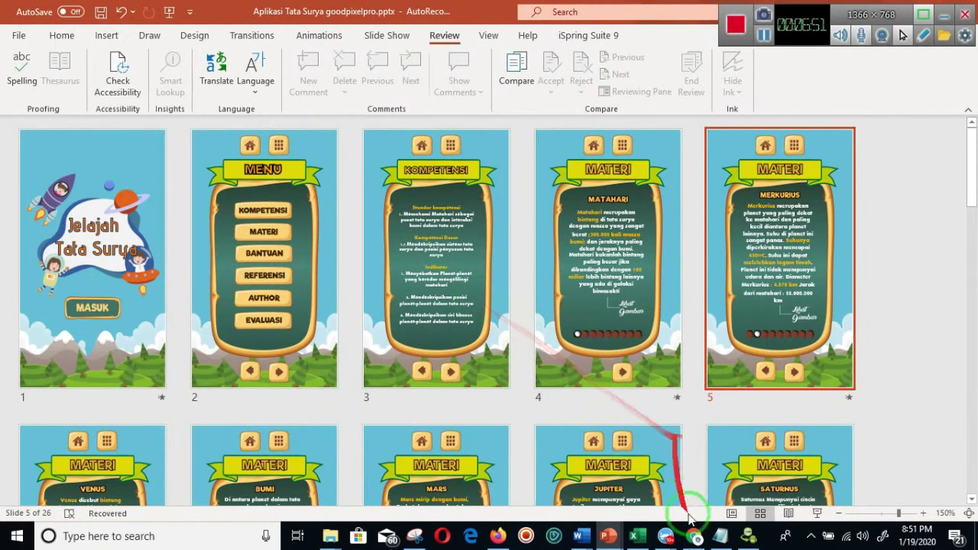
Paste the autumn landscape onto the portrait slide and enlarge it to the slide's full height.
mouse_move(608, 535)
click(898, 479)
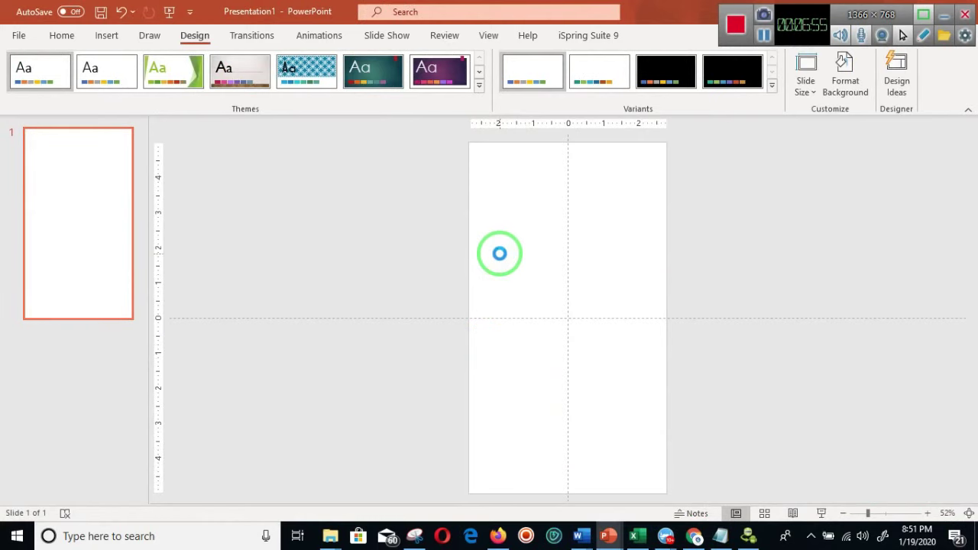
key(ctrl+v)
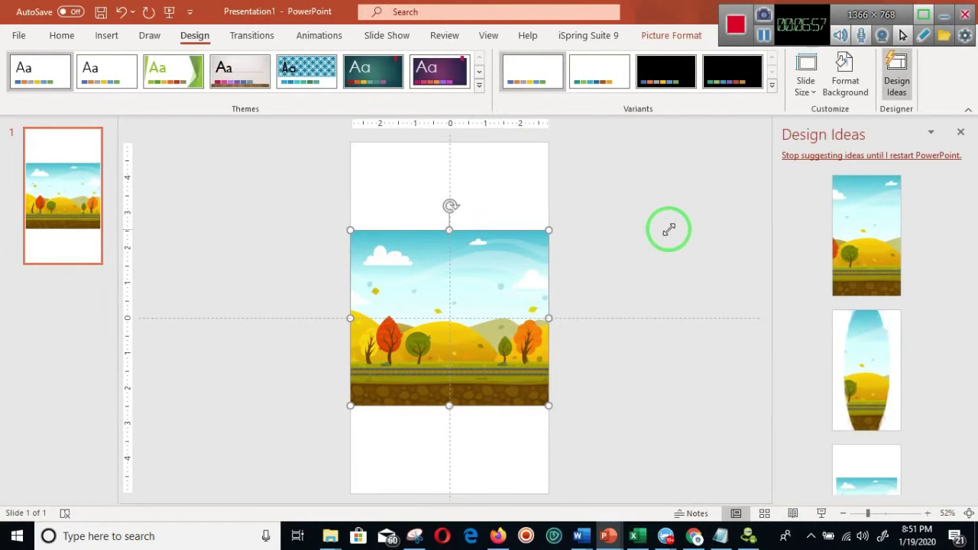
drag(550, 229, 628, 147)
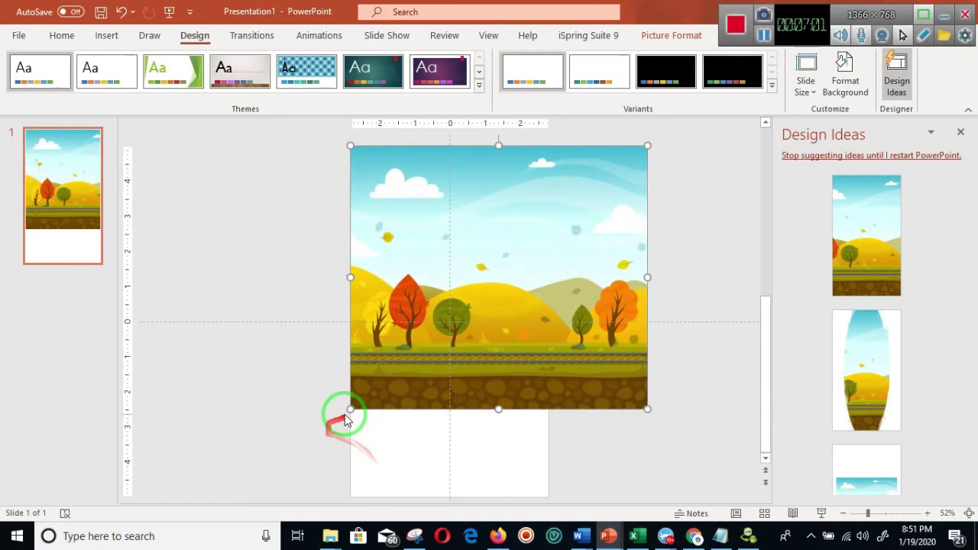
drag(349, 408, 300, 497)
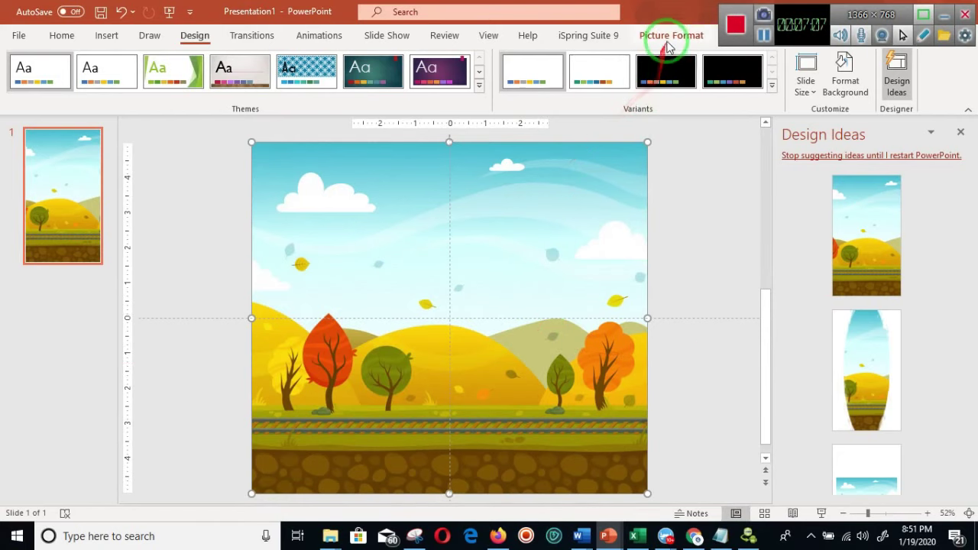
Crop the picture's left and right sides so it matches the slide width.
click(669, 37)
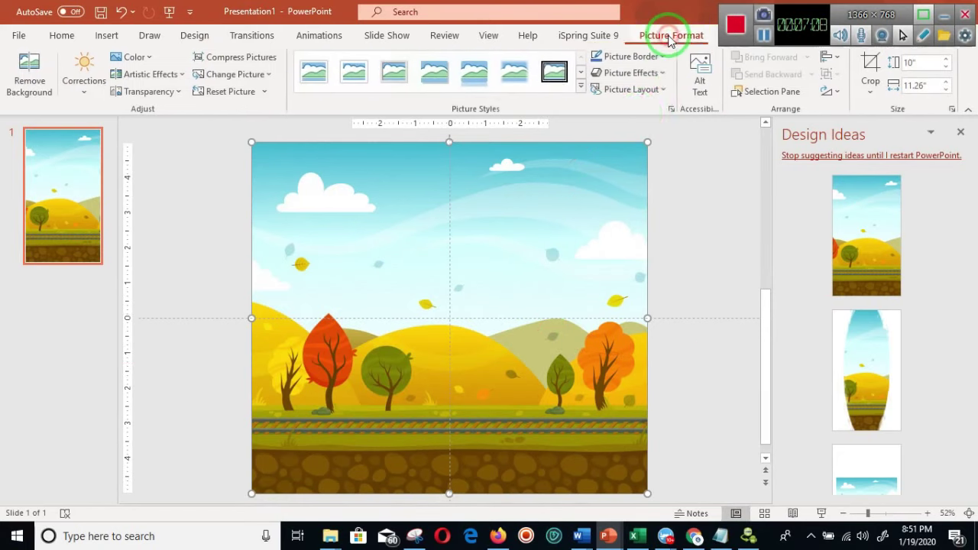
click(871, 69)
mouse_move(646, 318)
mouse_down()
mouse_move(520, 325)
mouse_move(545, 325)
mouse_up()
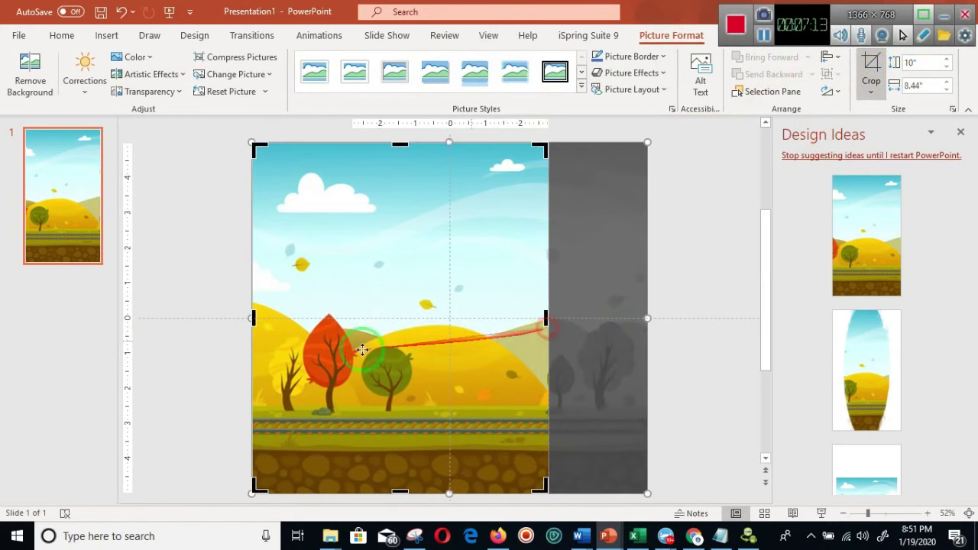
drag(252, 318, 350, 330)
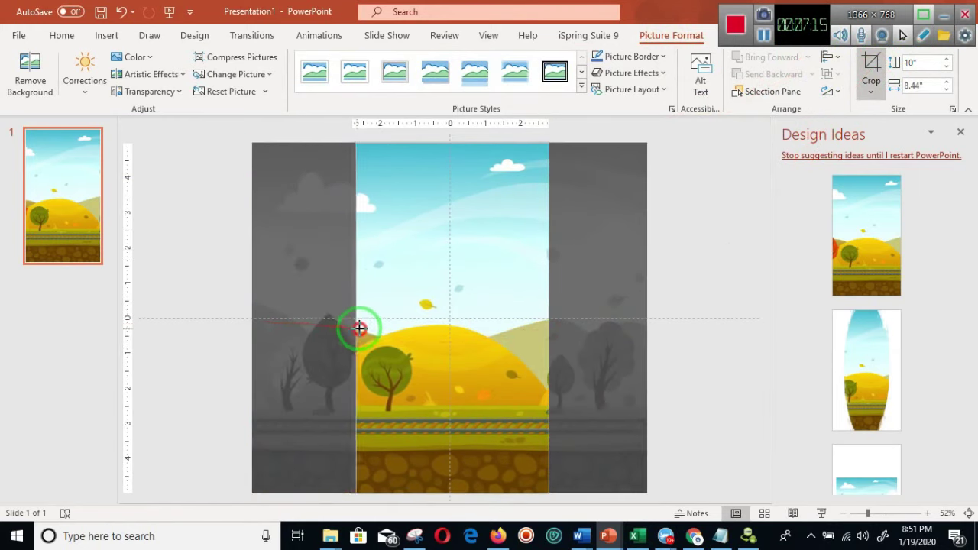
click(704, 253)
click(511, 253)
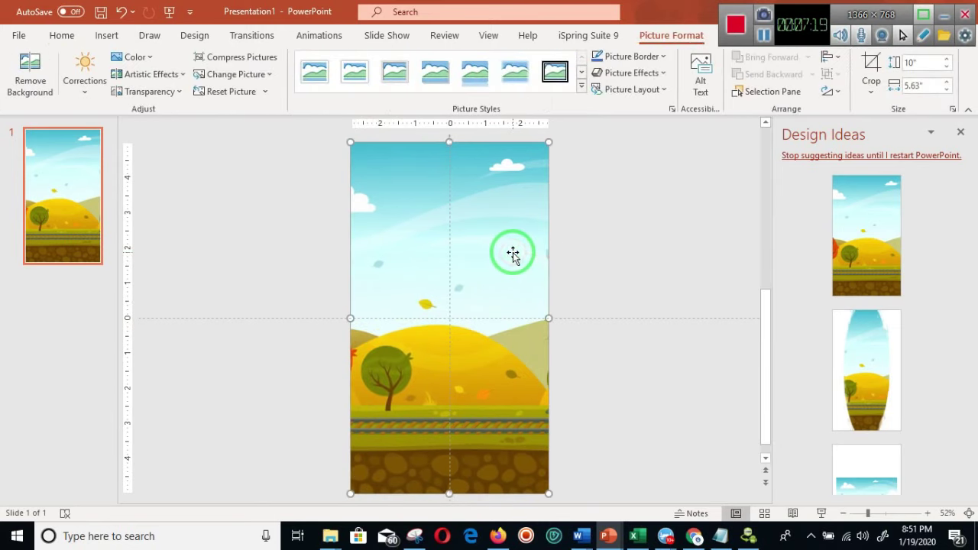
Try replacing the picture with a Downloads file, dismiss the file-not-found error, and cancel.
right_click(513, 254)
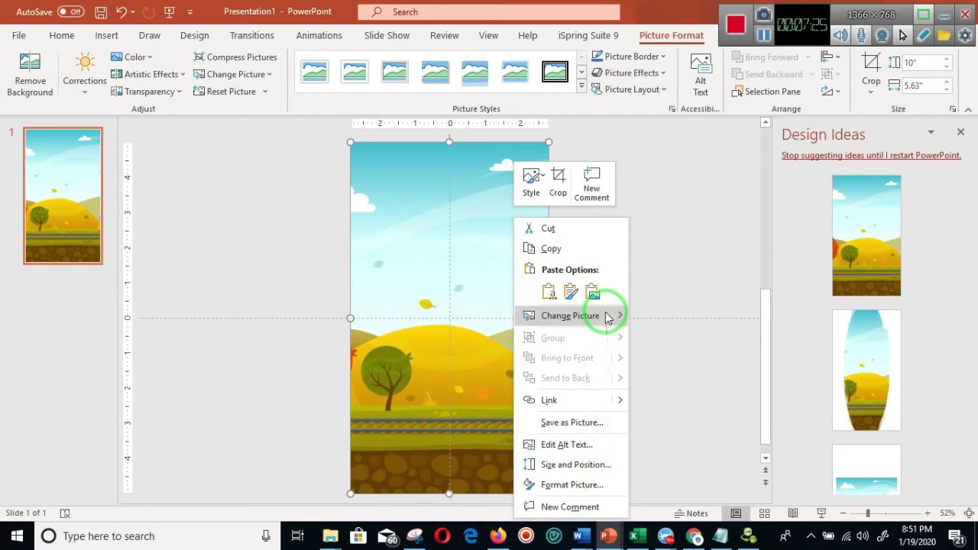
mouse_move(607, 316)
click(668, 318)
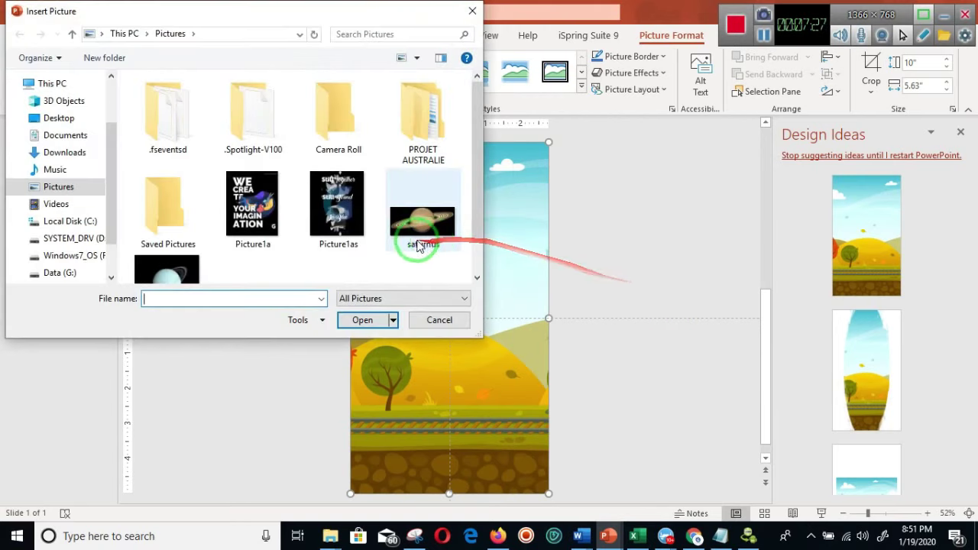
click(65, 152)
click(228, 298)
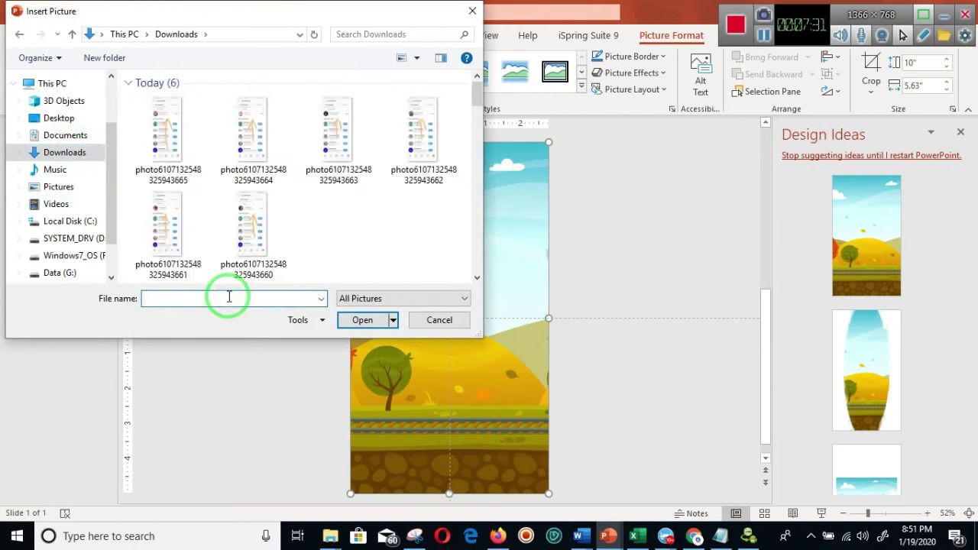
text(background latihan 1)
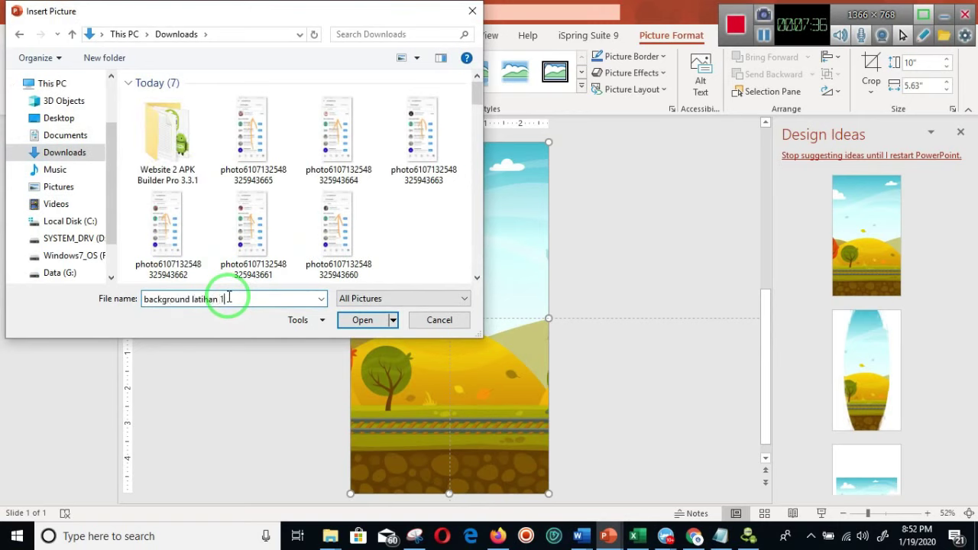
key(Return)
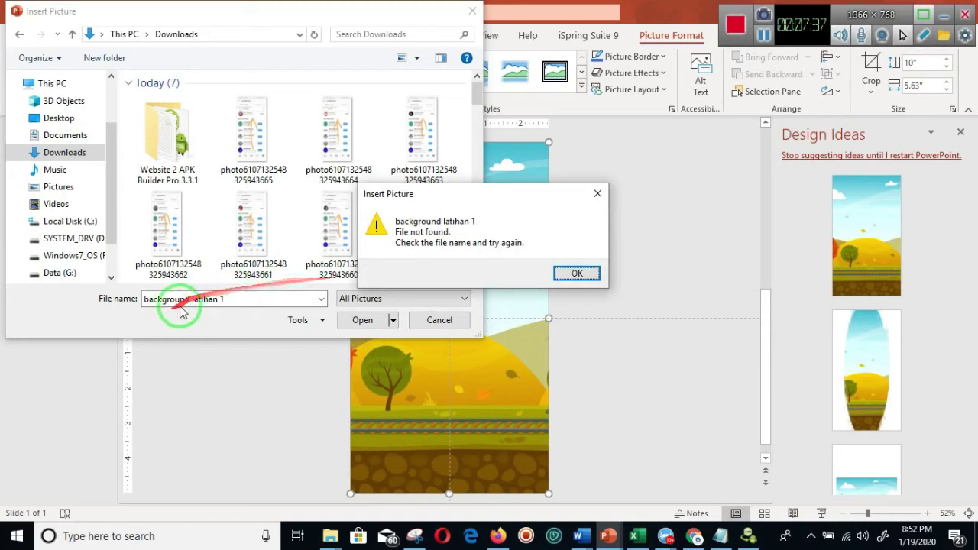
click(577, 273)
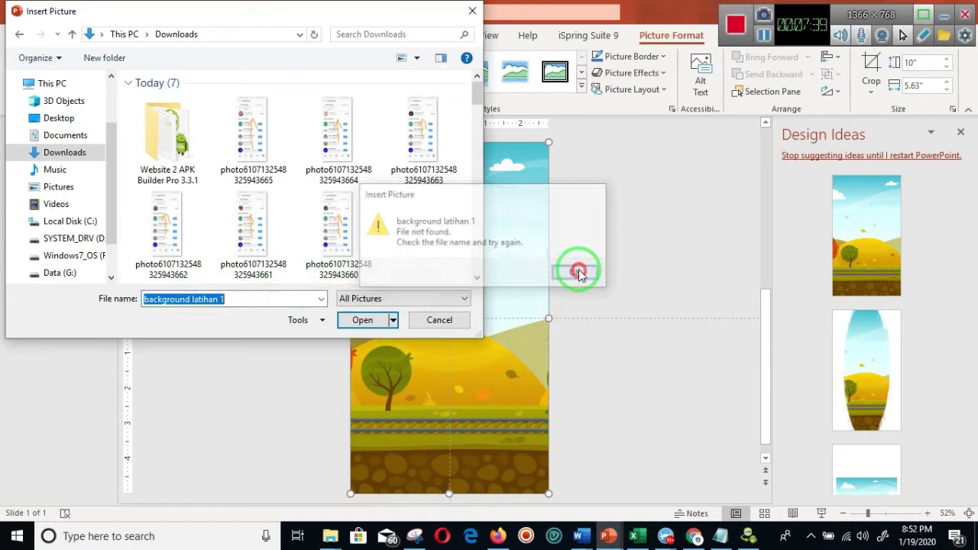
click(269, 299)
text(a)
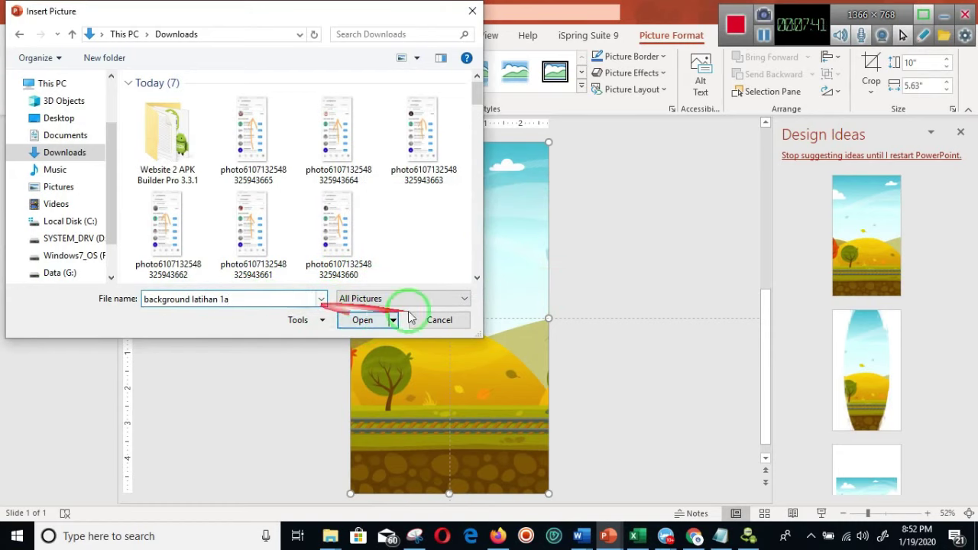
click(459, 321)
Save the cropped picture to Downloads as 'background latihan 1a' in JPEG format.
right_click(464, 265)
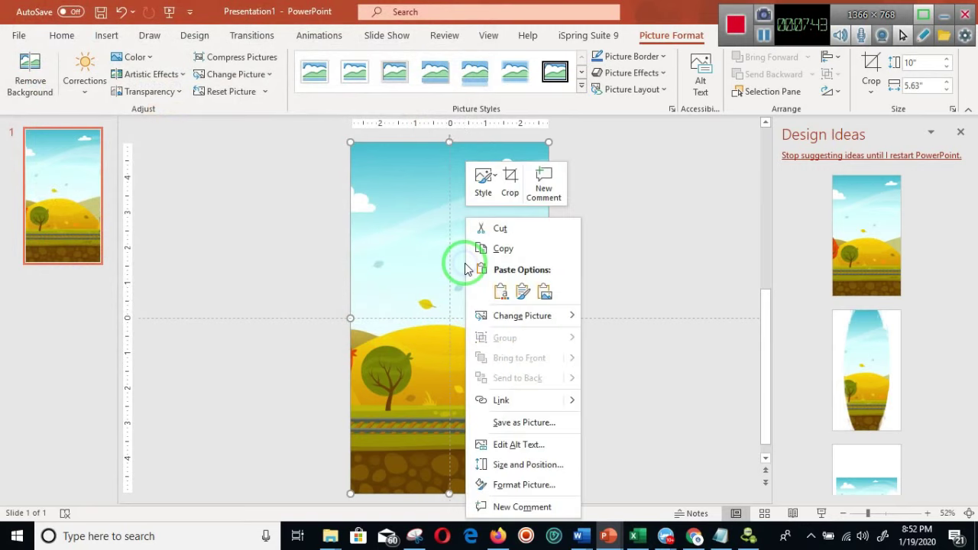
click(552, 424)
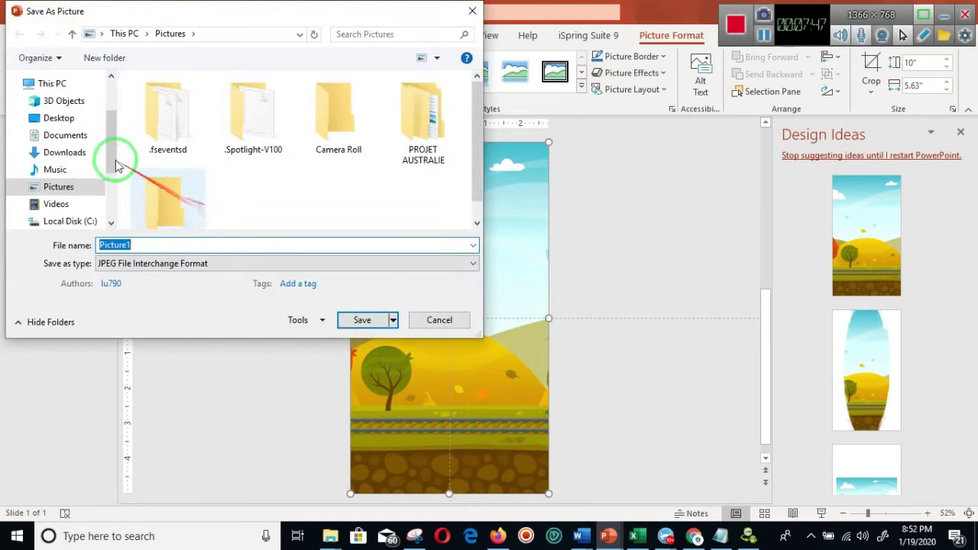
click(77, 152)
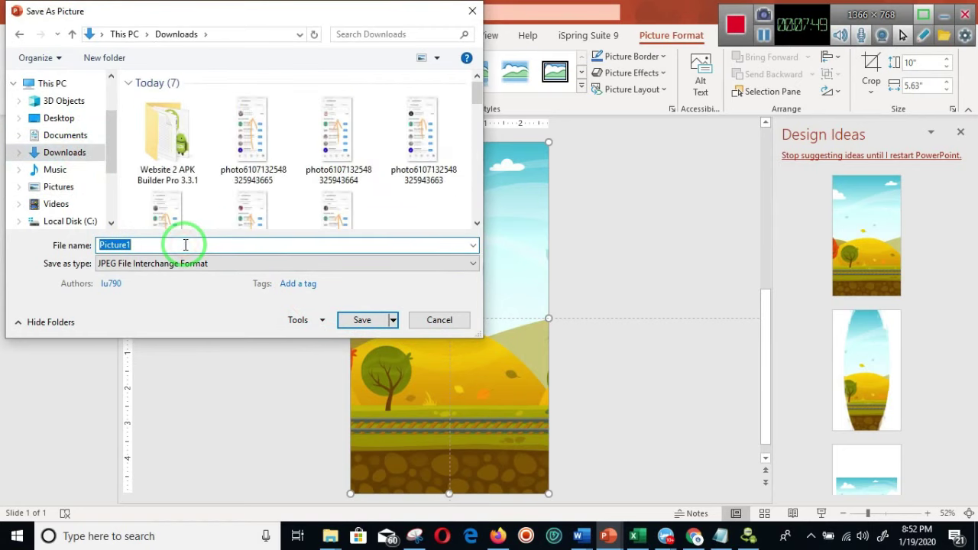
text(background latihan 1a)
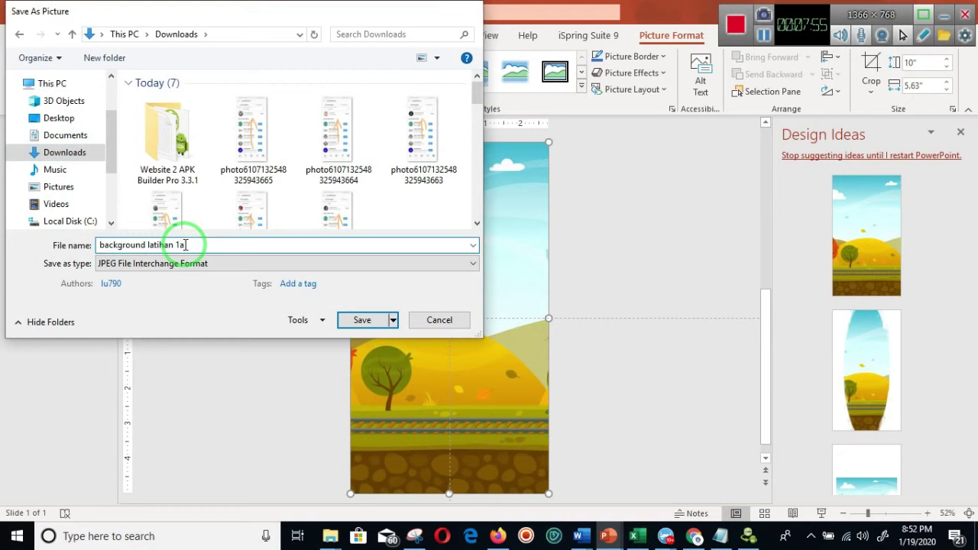
key(Return)
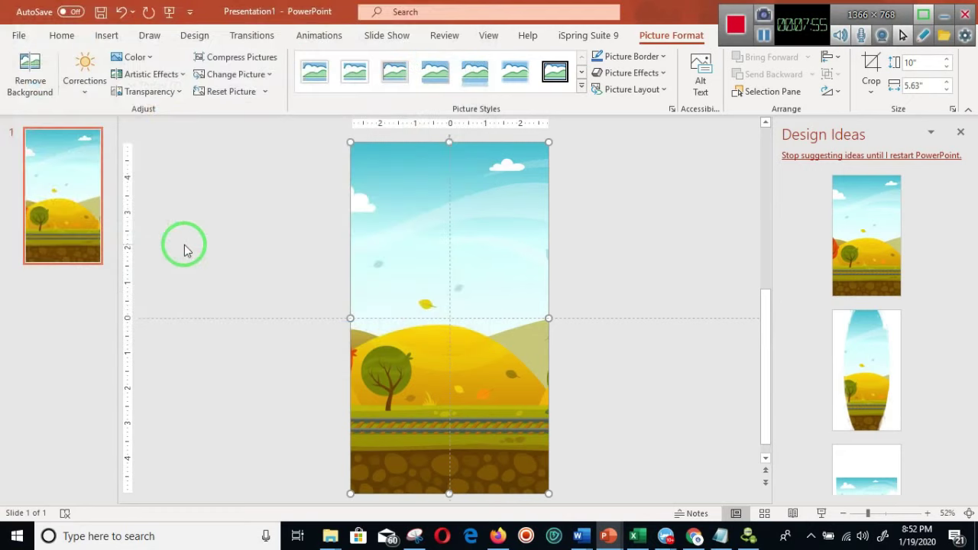
Delete the picture from the slide and close the design suggestions.
click(499, 250)
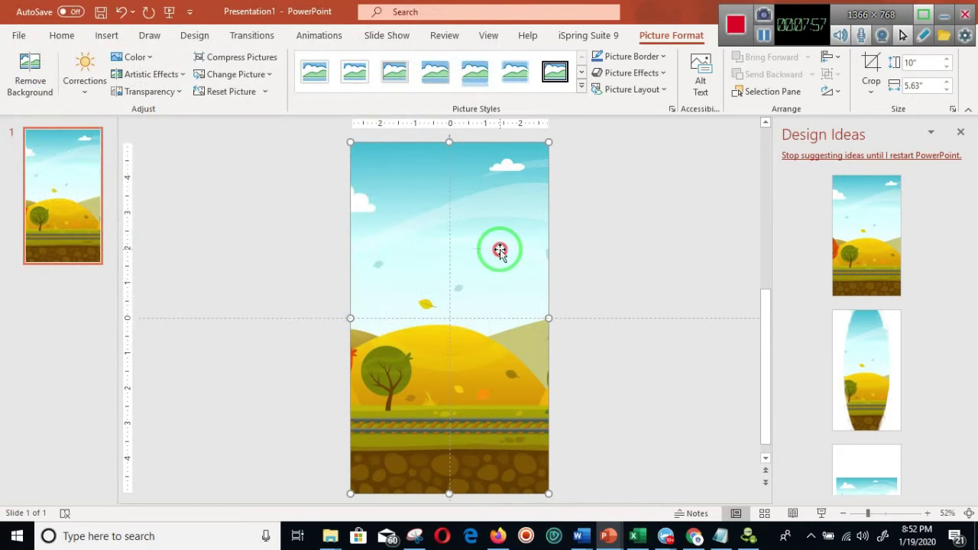
key(Delete)
drag(437, 267, 188, 92)
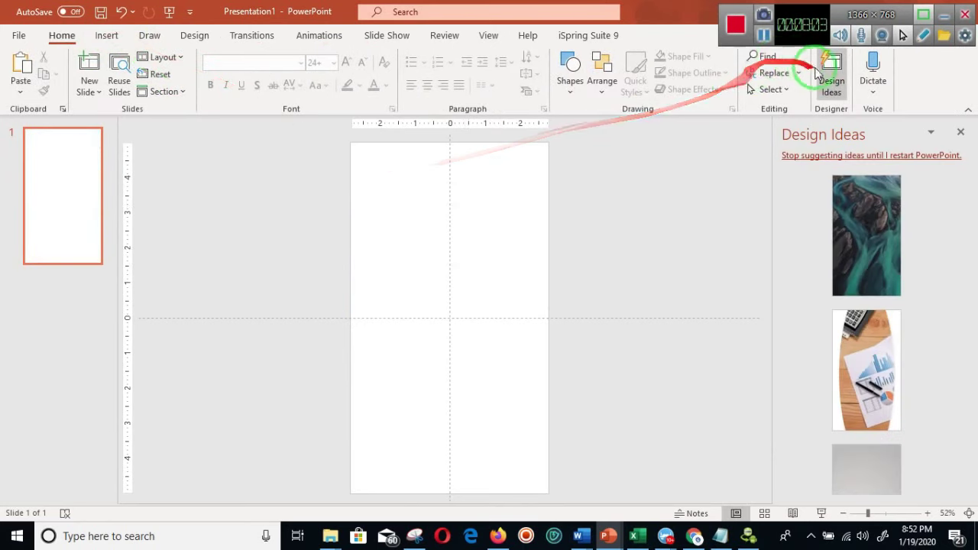
click(832, 85)
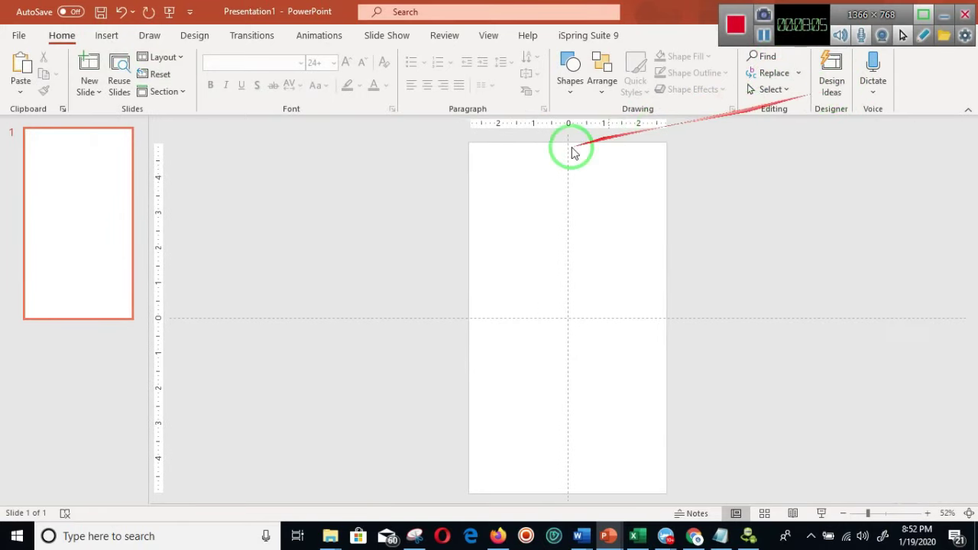
Set the slide background to a picture fill using background latihan 1a.jpg.
click(107, 38)
click(194, 36)
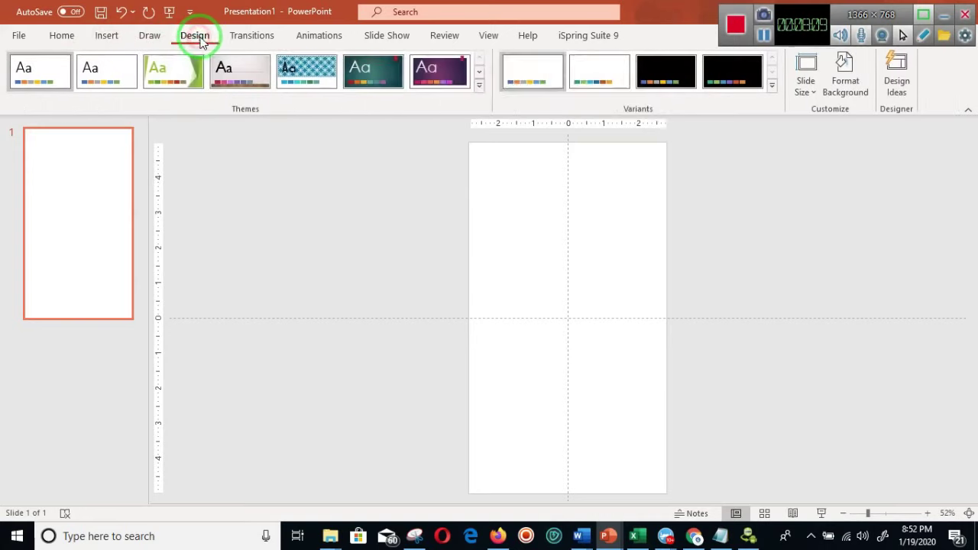
click(856, 90)
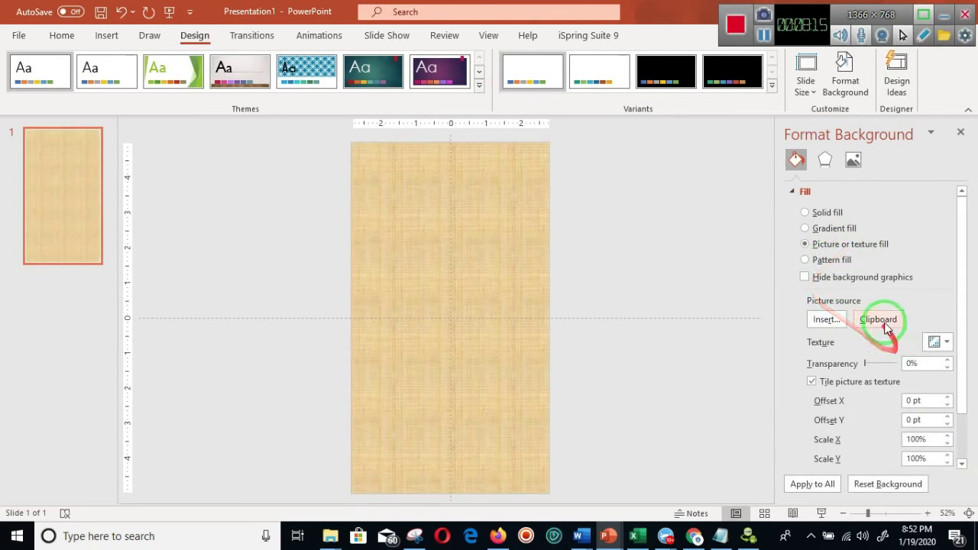
click(833, 321)
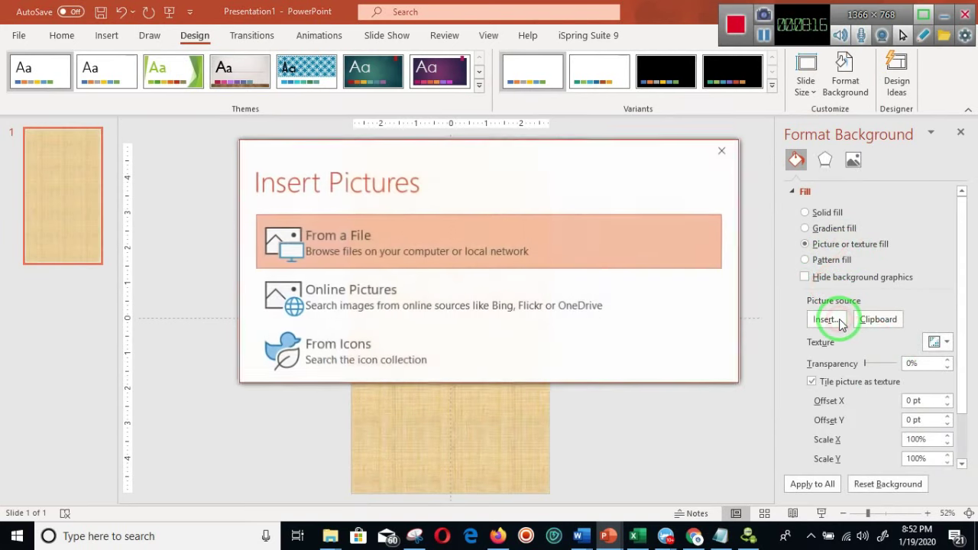
click(470, 251)
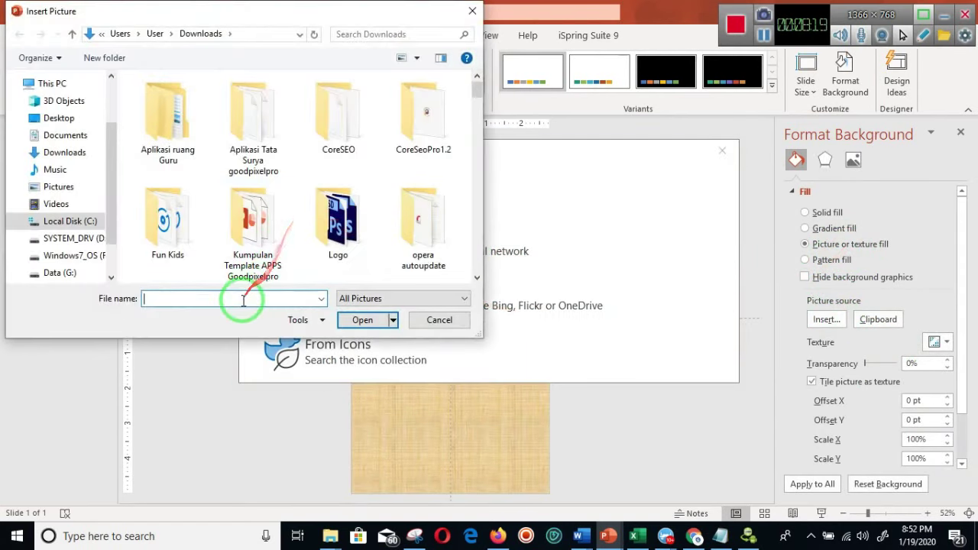
text(ba)
click(241, 311)
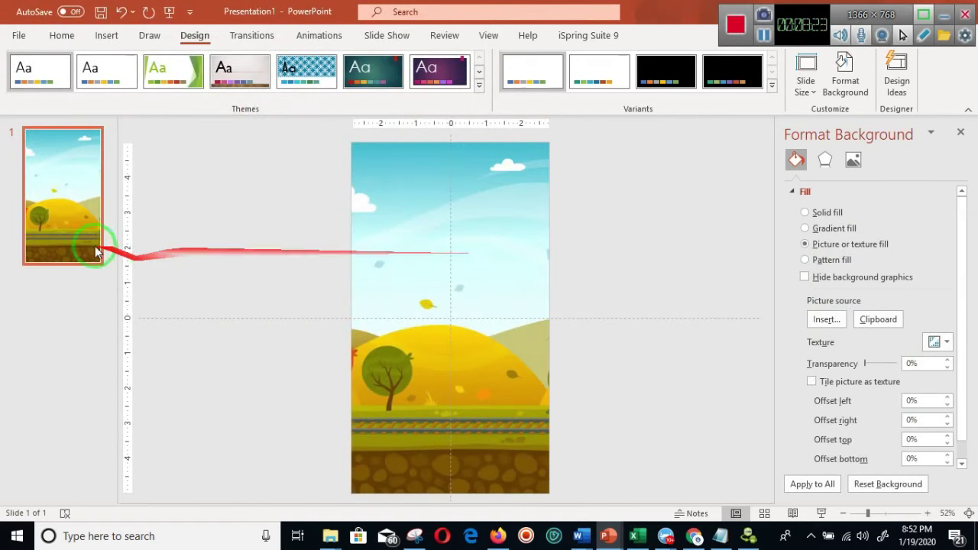
Apply the picture background to all slides and add slides until there are three.
click(78, 215)
key(Return)
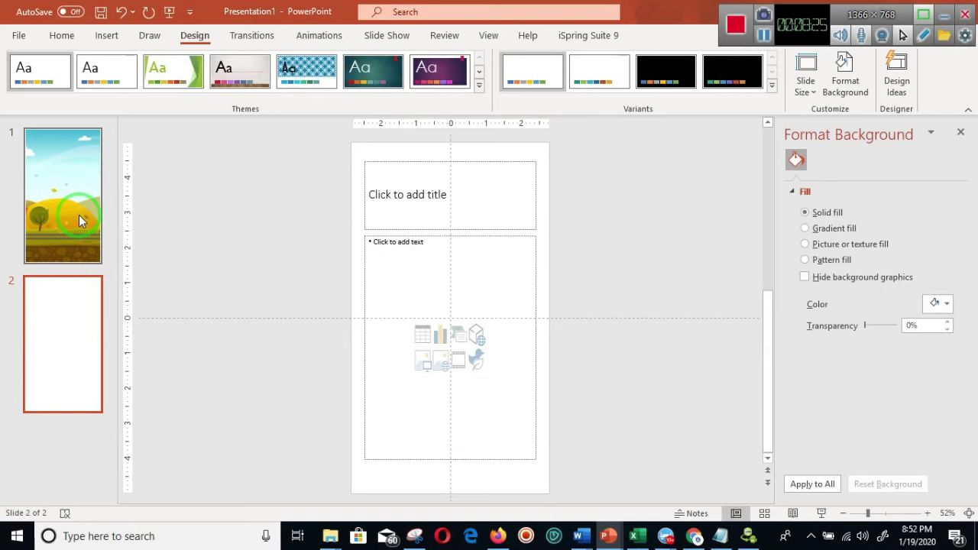
key(Delete)
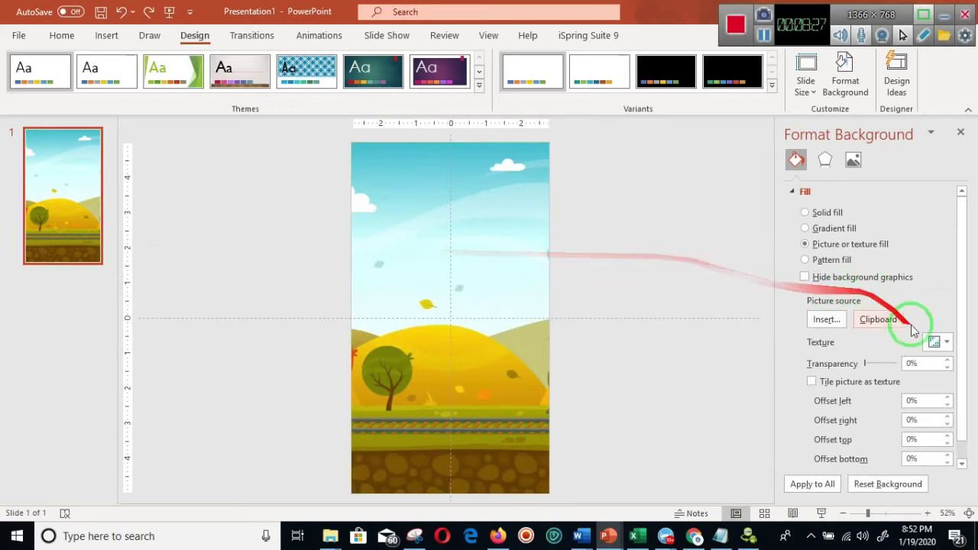
click(812, 484)
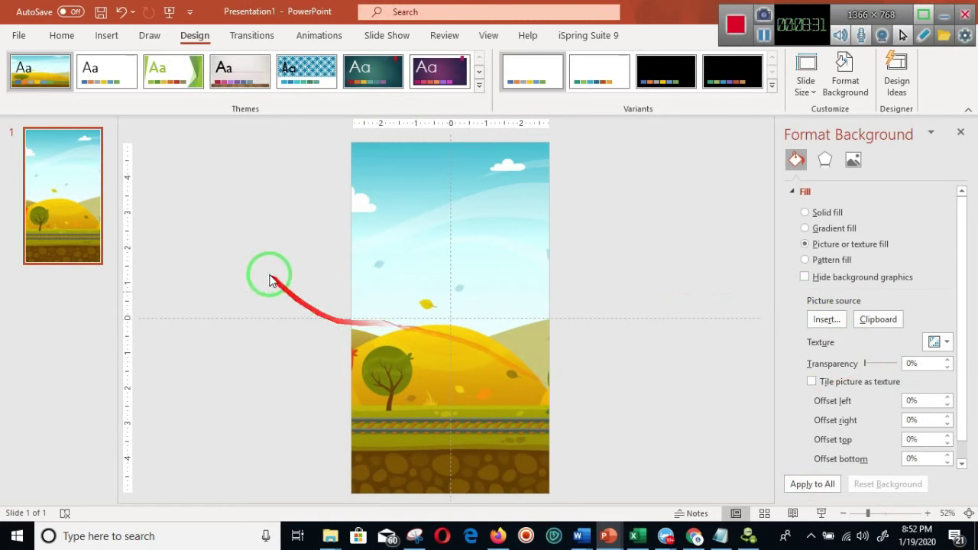
click(73, 246)
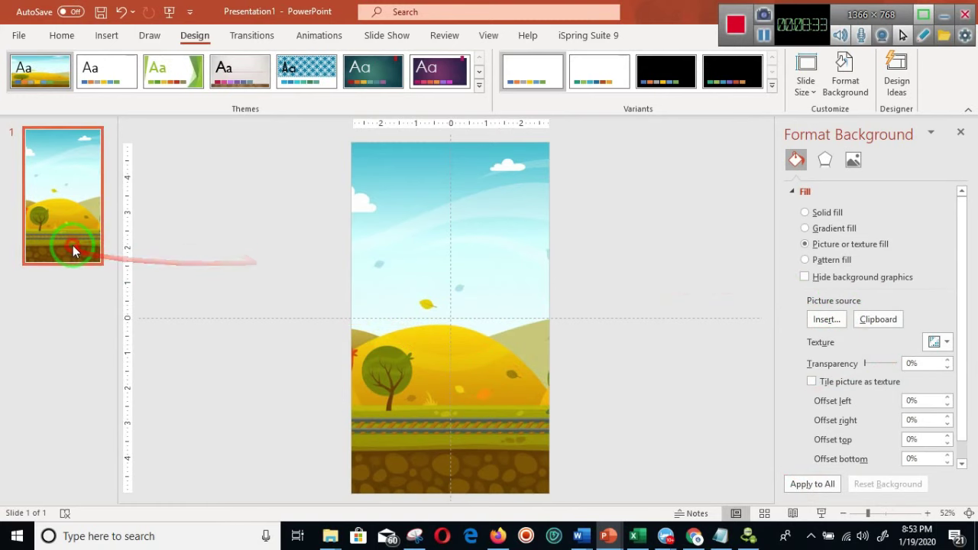
key(Return)
key(Return)
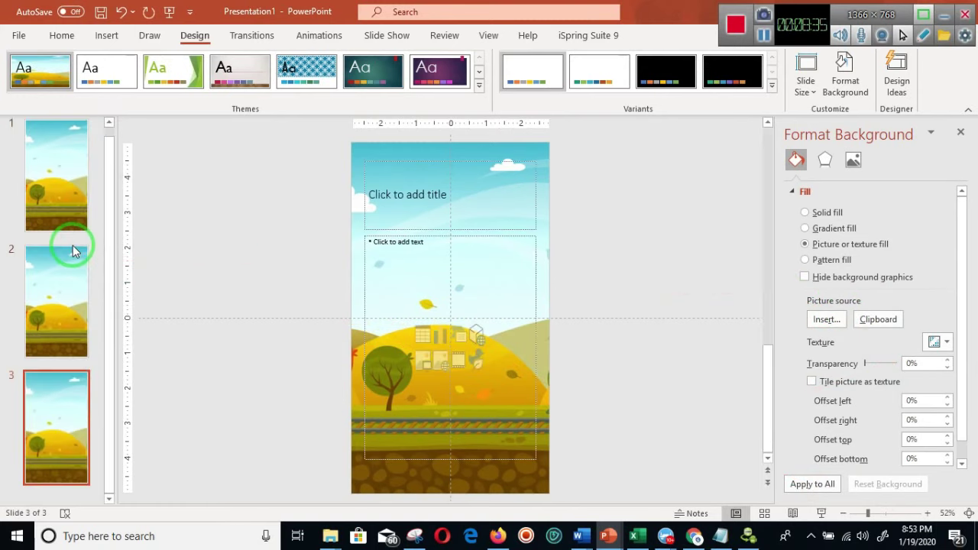
click(69, 202)
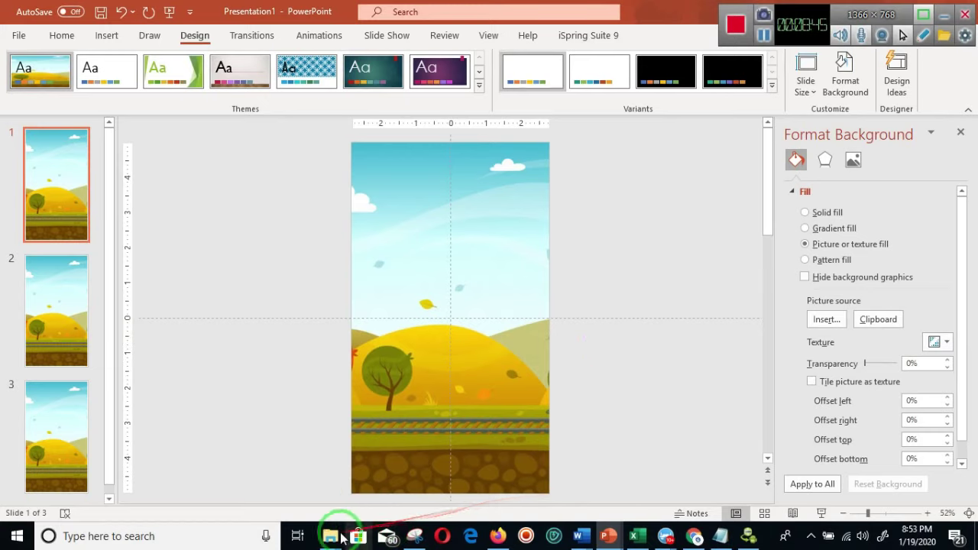
Bring the Downloads folder window forward and scroll through its WinRAR ZIP archives.
mouse_move(325, 540)
click(383, 482)
scroll(459, 321, down, 10)
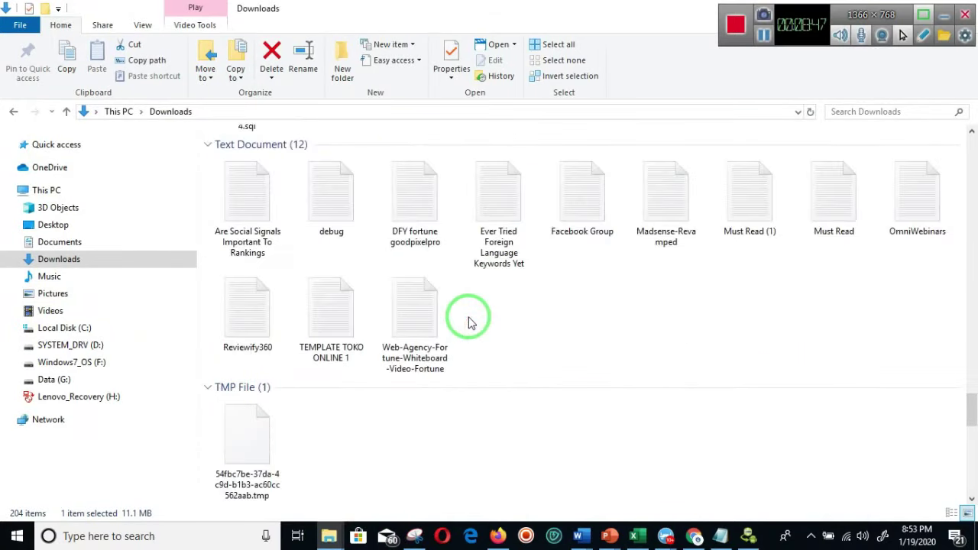
scroll(470, 322, up, 5)
scroll(470, 328, up, 5)
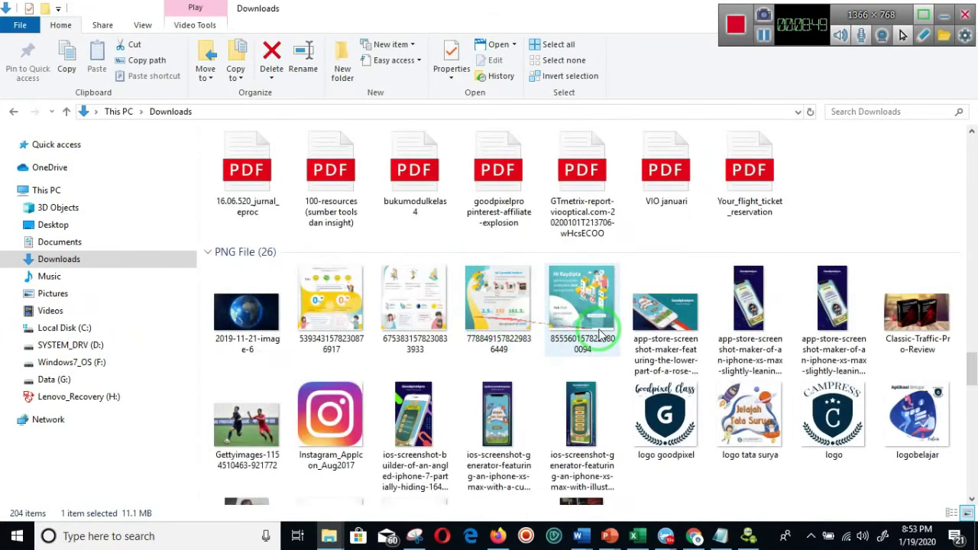
scroll(535, 329, down, 10)
scroll(600, 334, down, 10)
scroll(600, 334, up, 3)
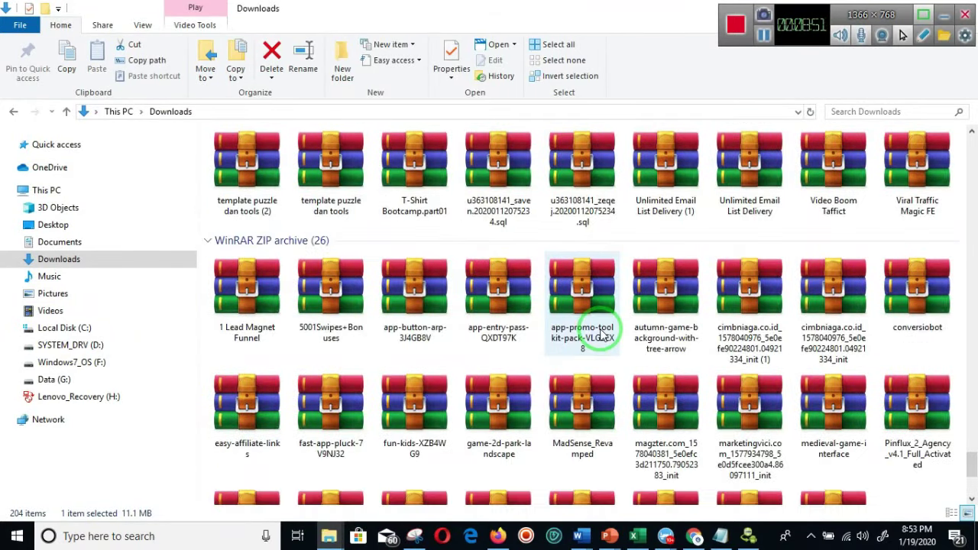
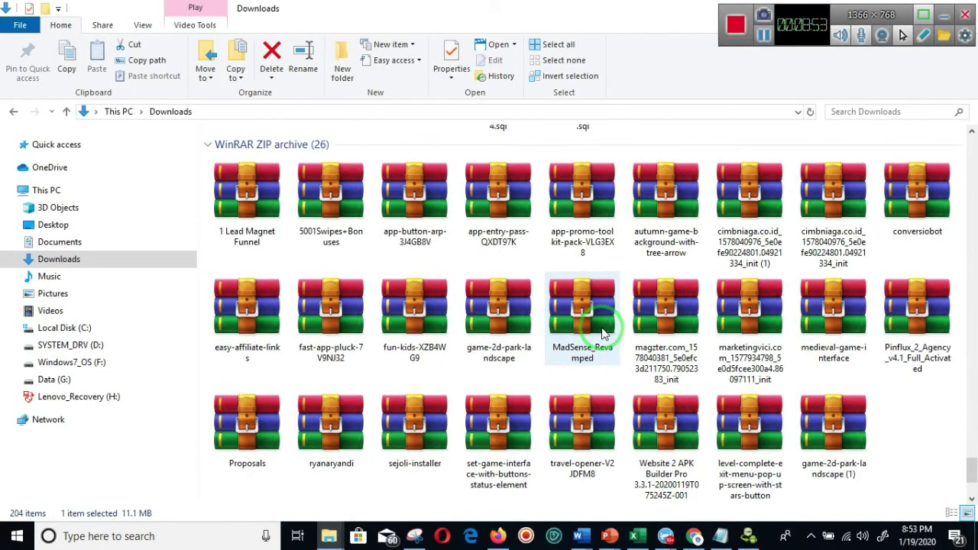
Open set-game-interface-with-buttons-status-element.zip in WinRAR and view its 542.jpg preview in Photos.
click(531, 418)
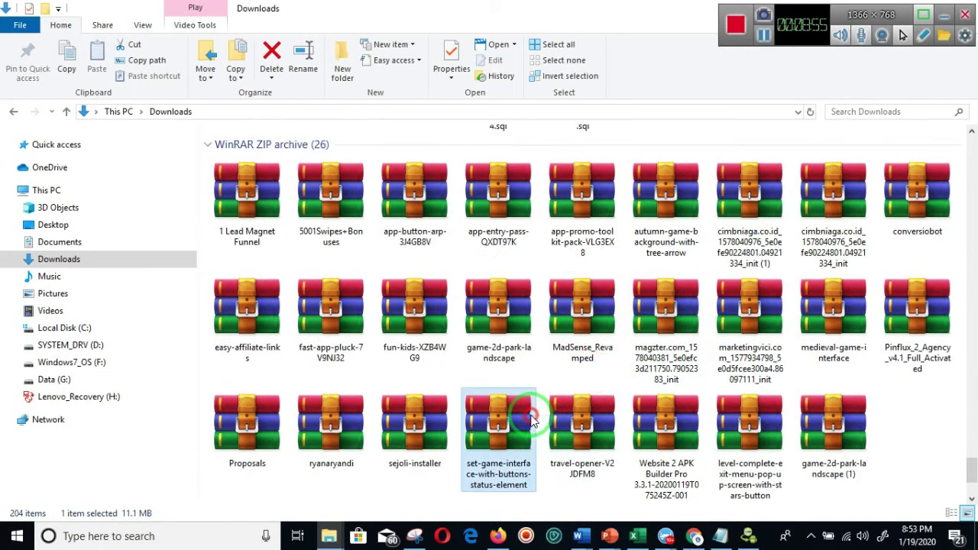
double_click(532, 420)
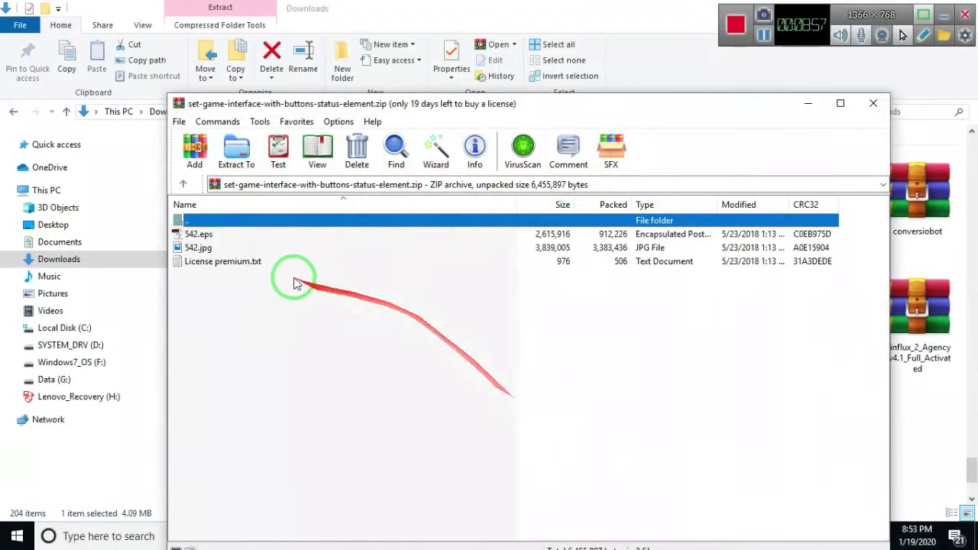
click(205, 248)
double_click(205, 248)
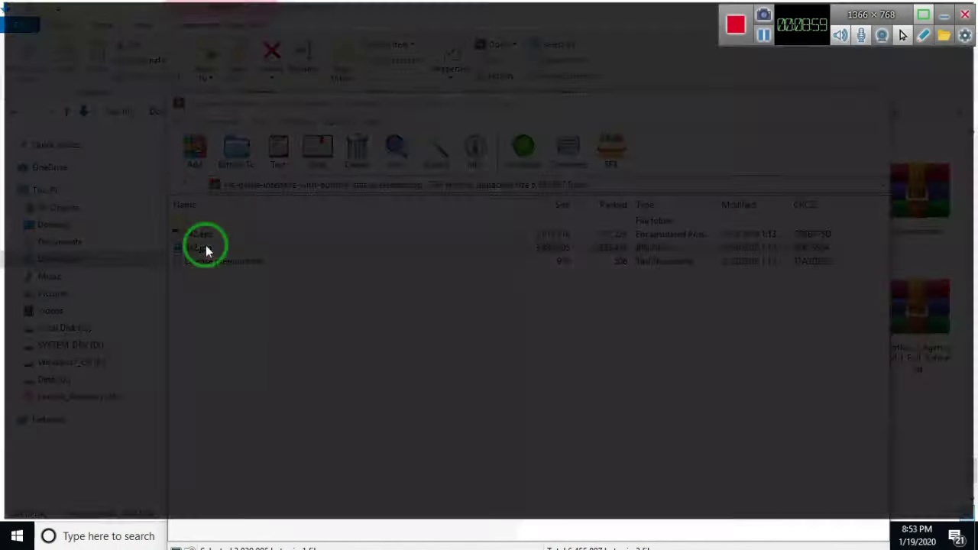
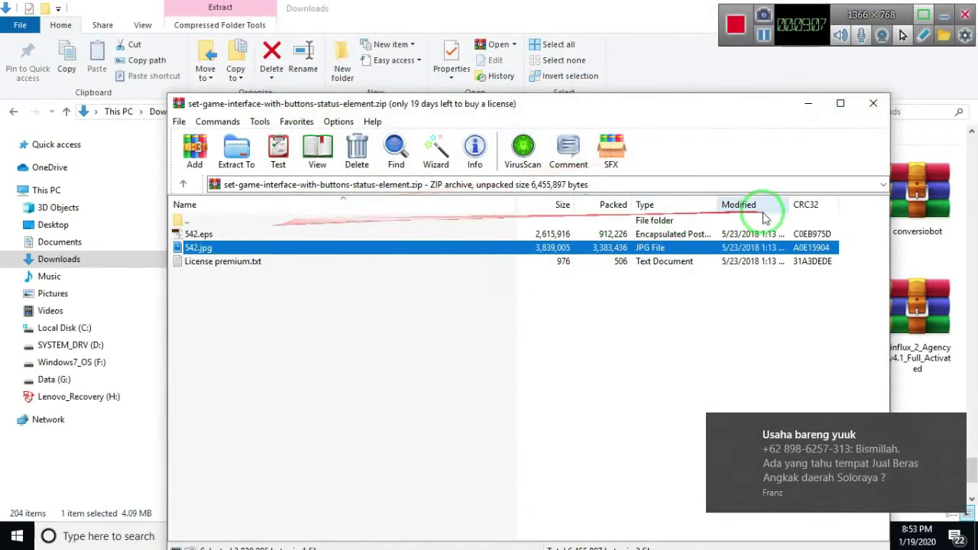
Extract 542.eps from the game-interface archive into Downloads, then return to the Freepik landscape page.
drag(197, 234, 907, 357)
click(452, 157)
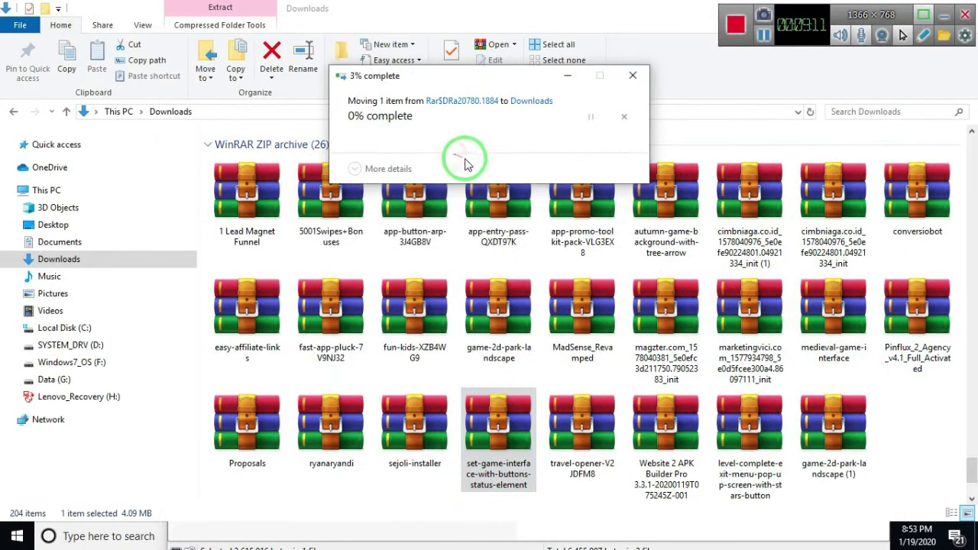
scroll(306, 183, up, 3)
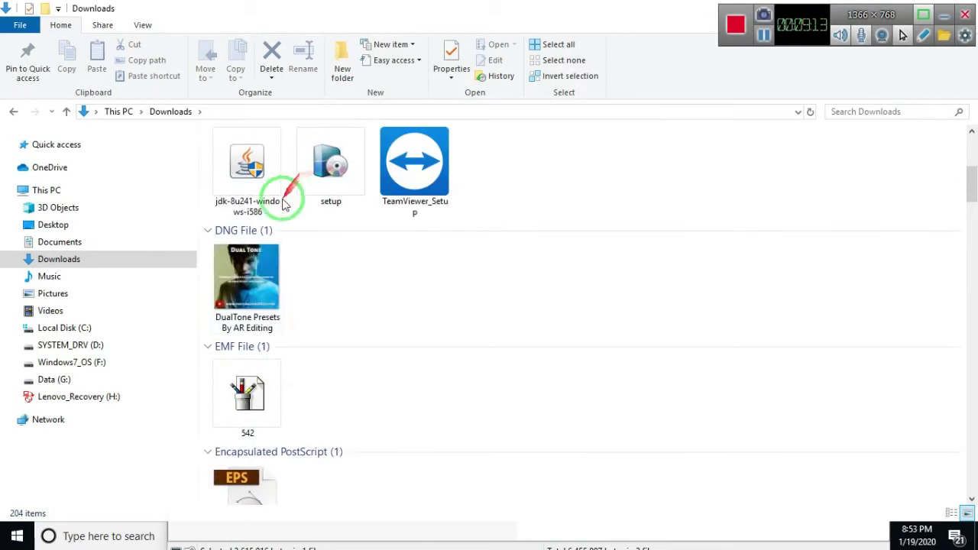
scroll(275, 229, down, 1)
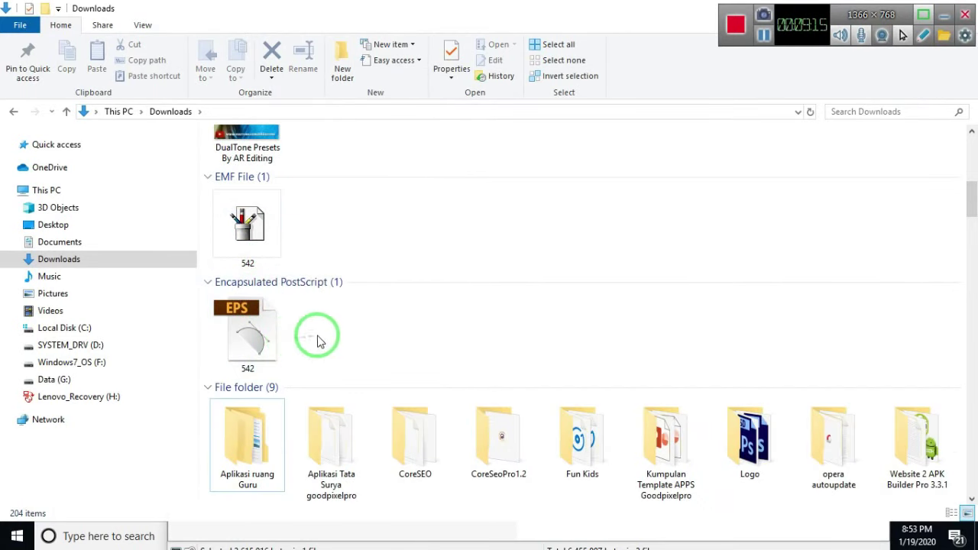
key(alt+Tab)
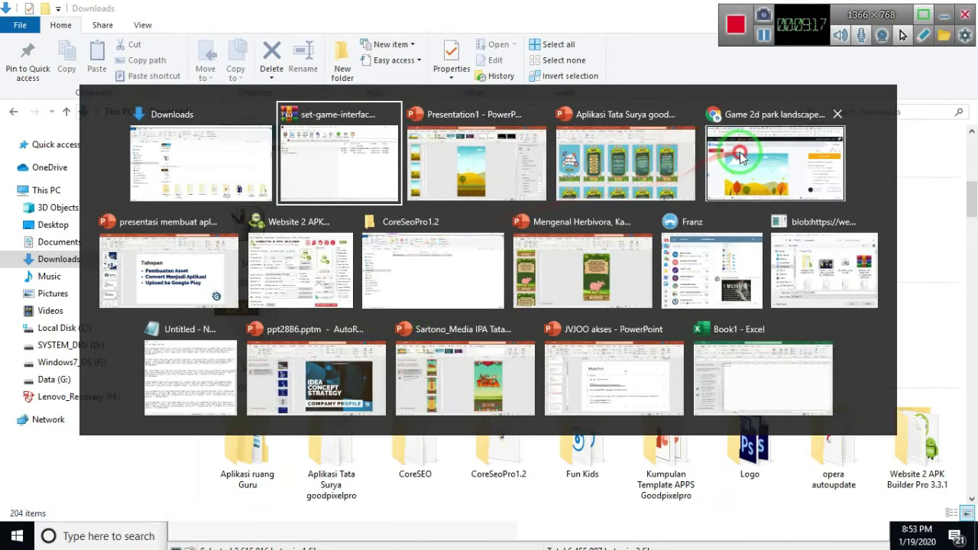
click(741, 153)
Go to cloudconvert.com and upload 542.eps for conversion.
click(280, 36)
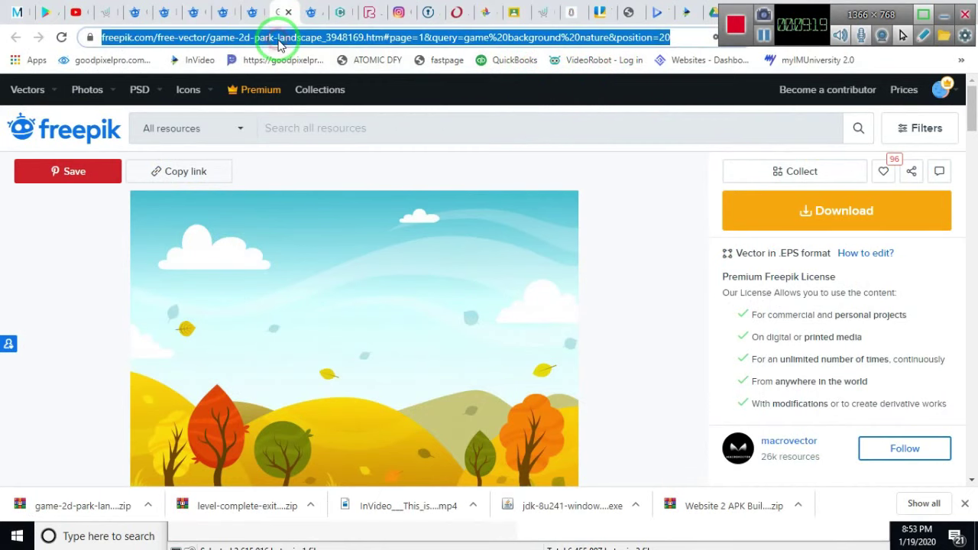
text(cloudconvert.com)
key(Return)
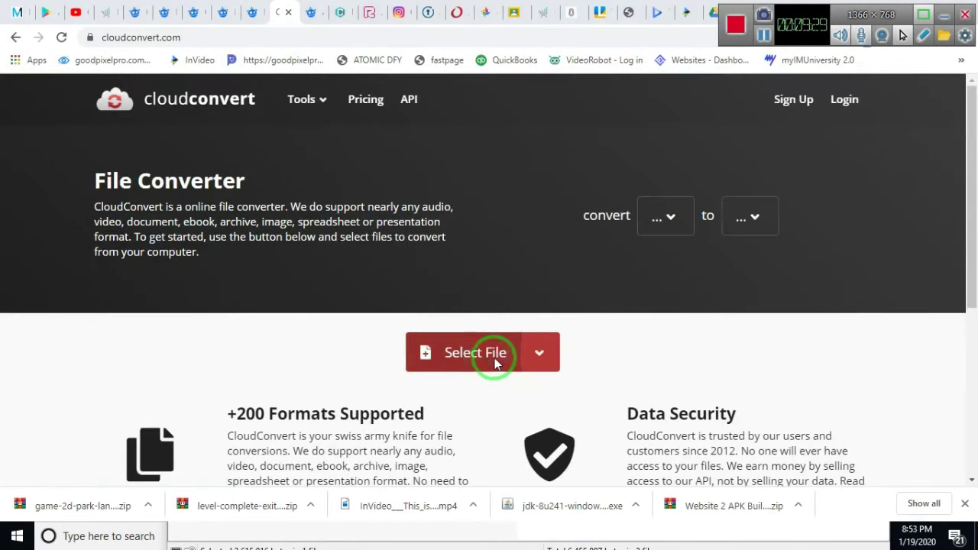
click(487, 359)
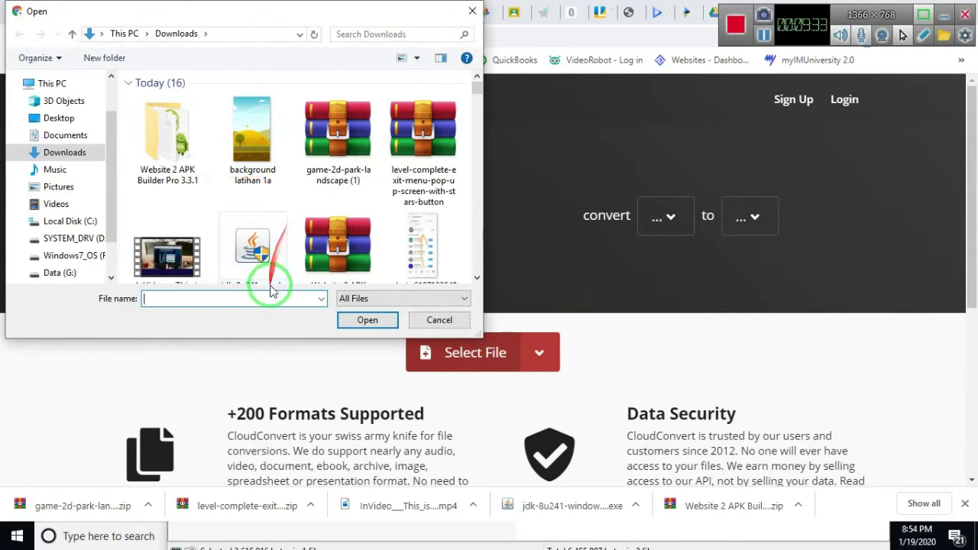
text(5)
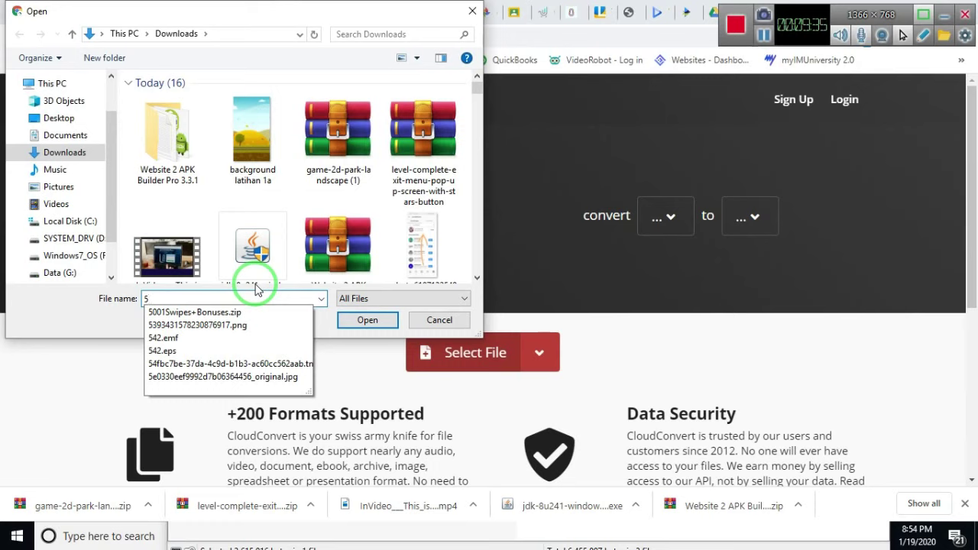
key(Down)
key(Down)
key(Down)
key(Down)
key(Return)
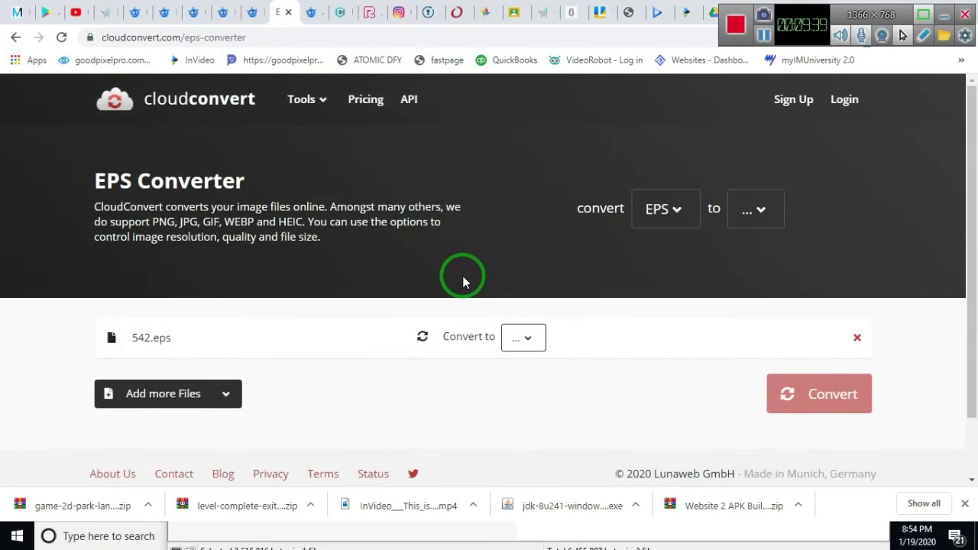
Convert 542.eps to EMF and download the resulting file.
click(529, 340)
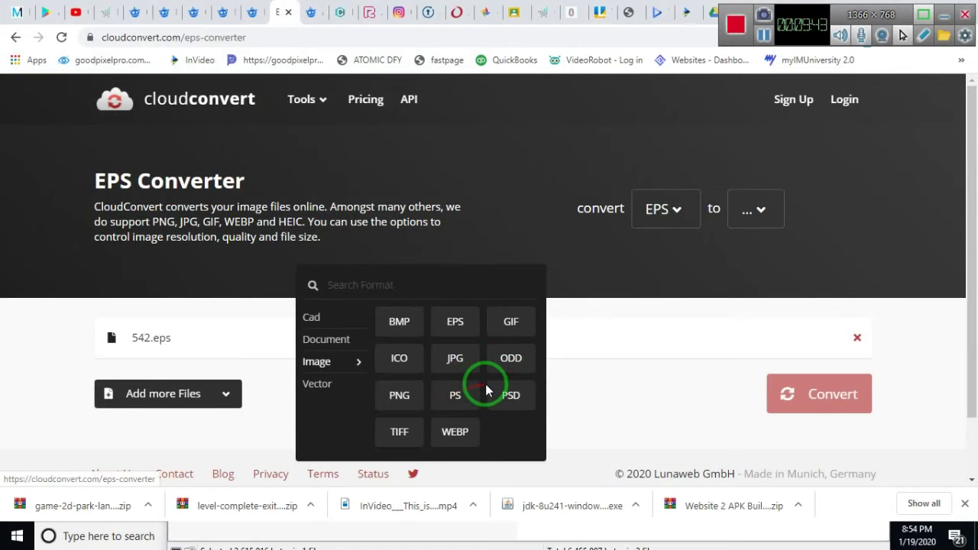
mouse_move(336, 391)
click(399, 321)
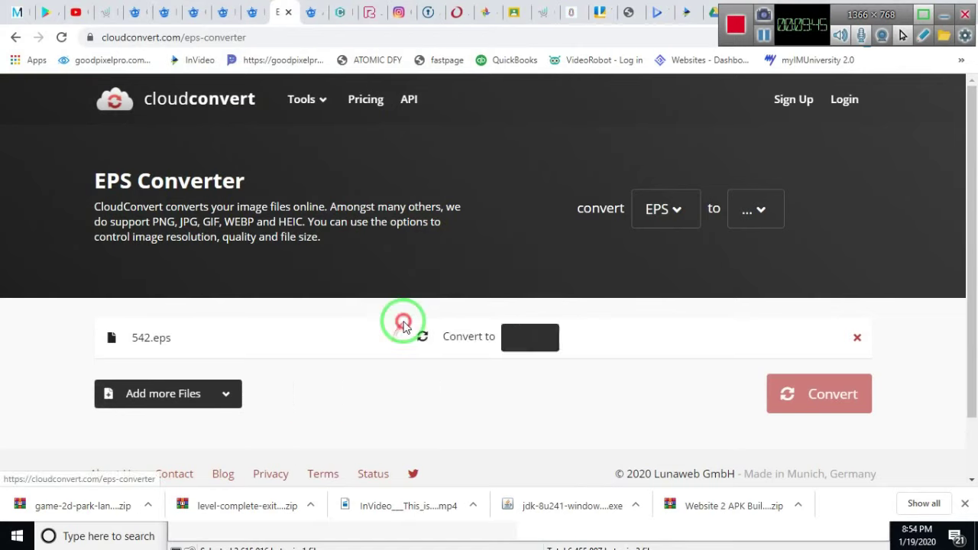
click(787, 394)
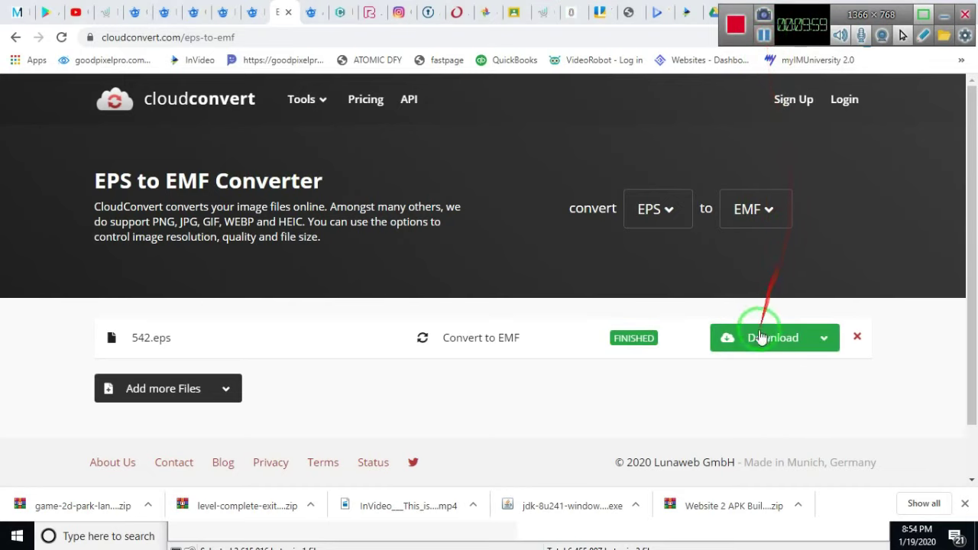
click(761, 338)
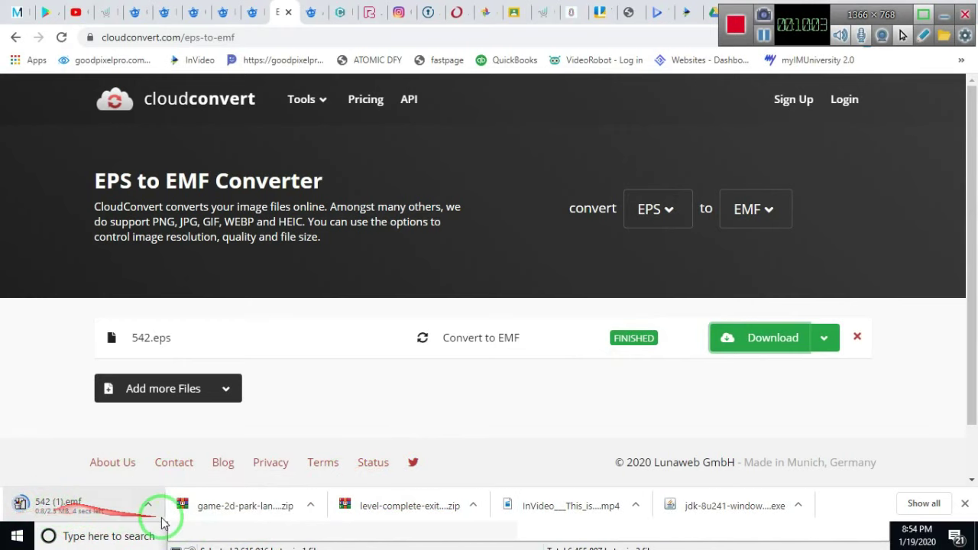
Insert 542 (1).emf from Downloads onto slide 1 of Presentation1.
key(alt+Tab)
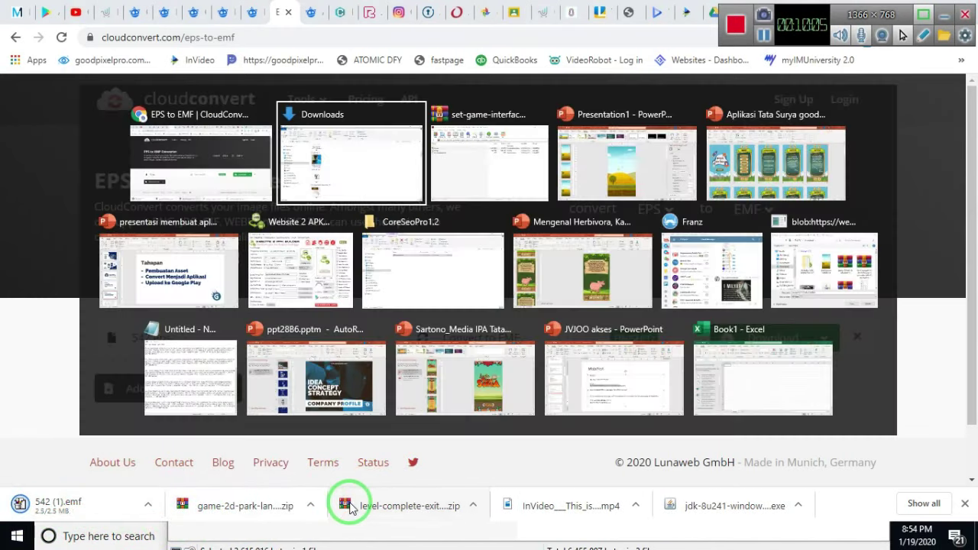
key(alt+Tab)
key(alt+Tab)
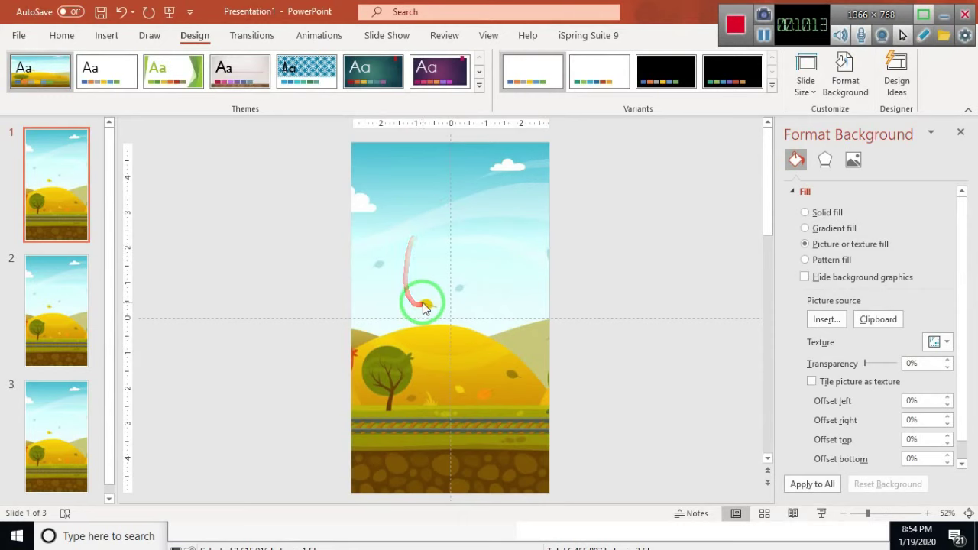
click(106, 35)
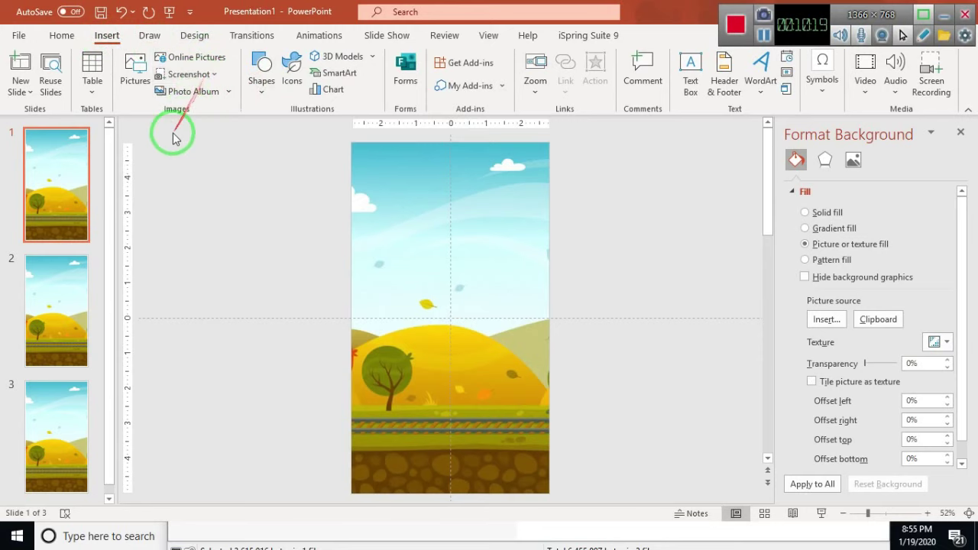
click(135, 72)
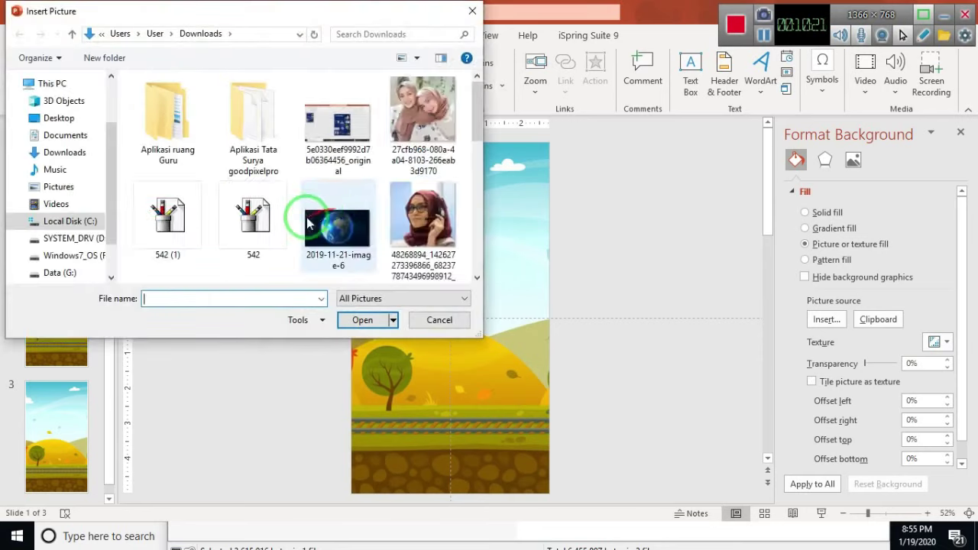
click(63, 152)
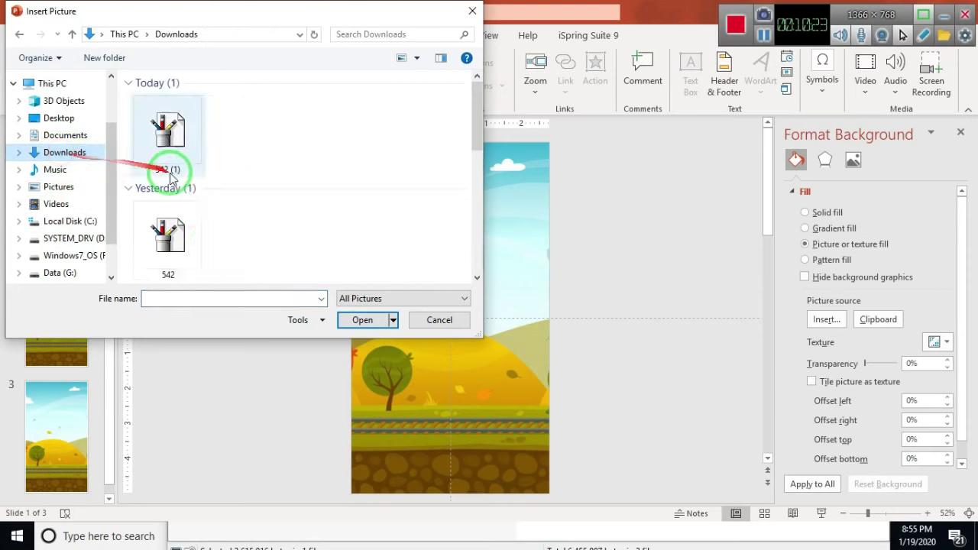
click(172, 141)
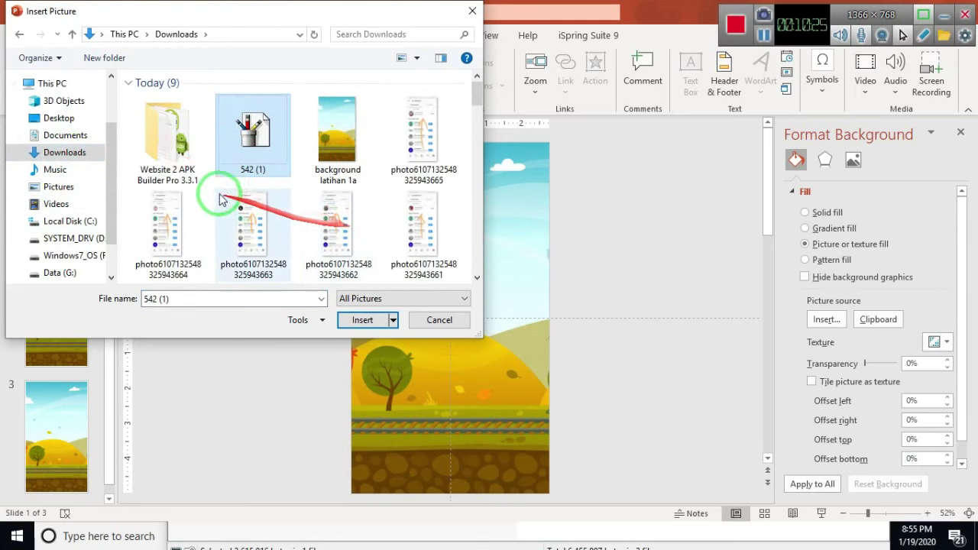
click(353, 320)
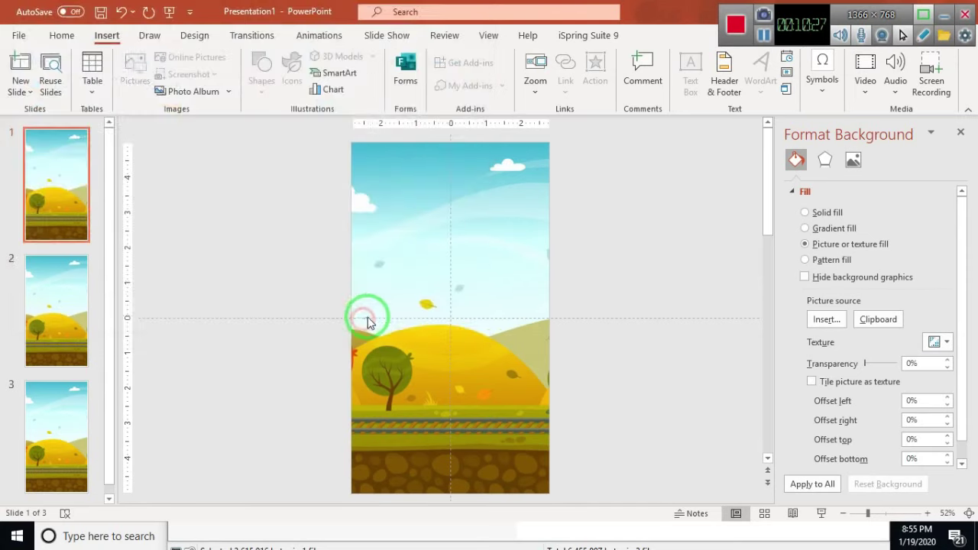
Move the game-UI picture beside the slide and convert it into a drawing object.
drag(470, 306, 675, 252)
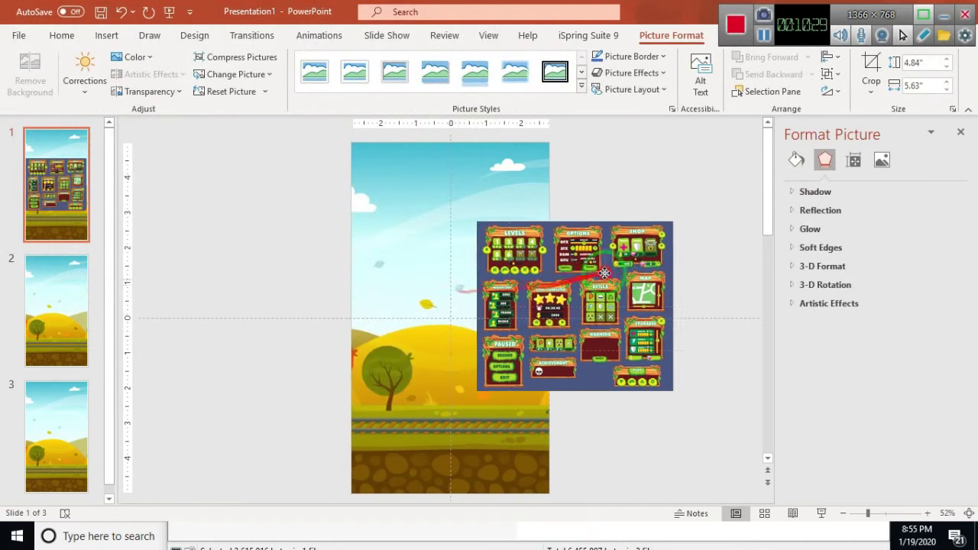
ctrl+scroll(675, 252, up, 5)
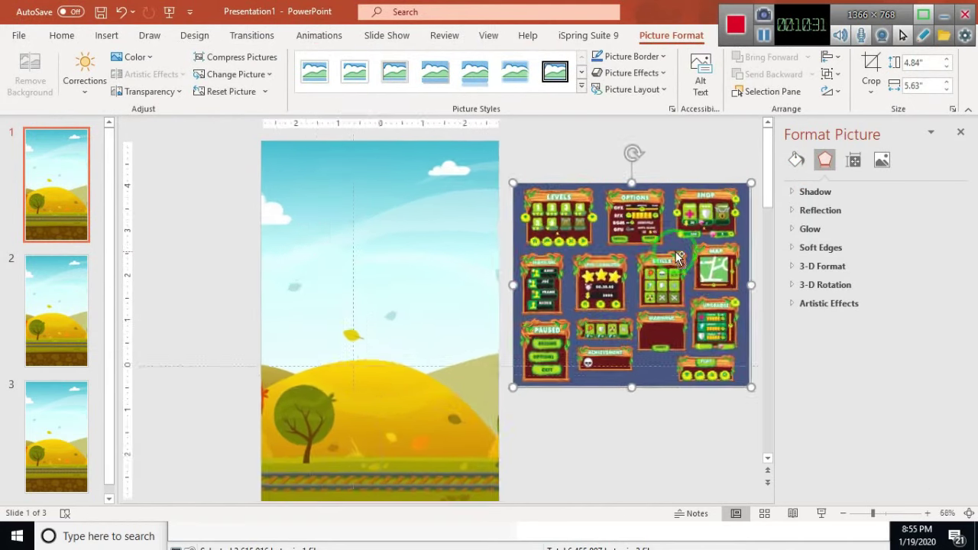
right_click(606, 268)
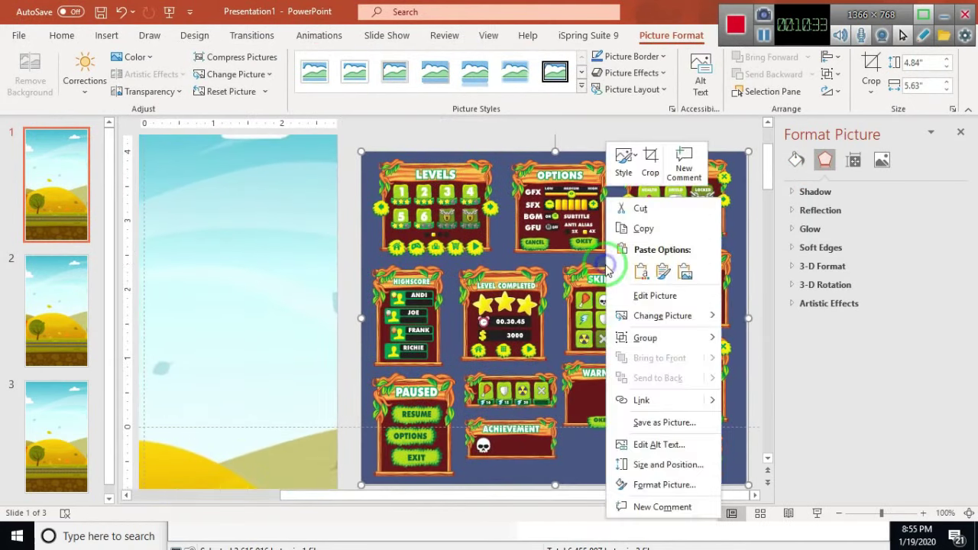
mouse_move(666, 338)
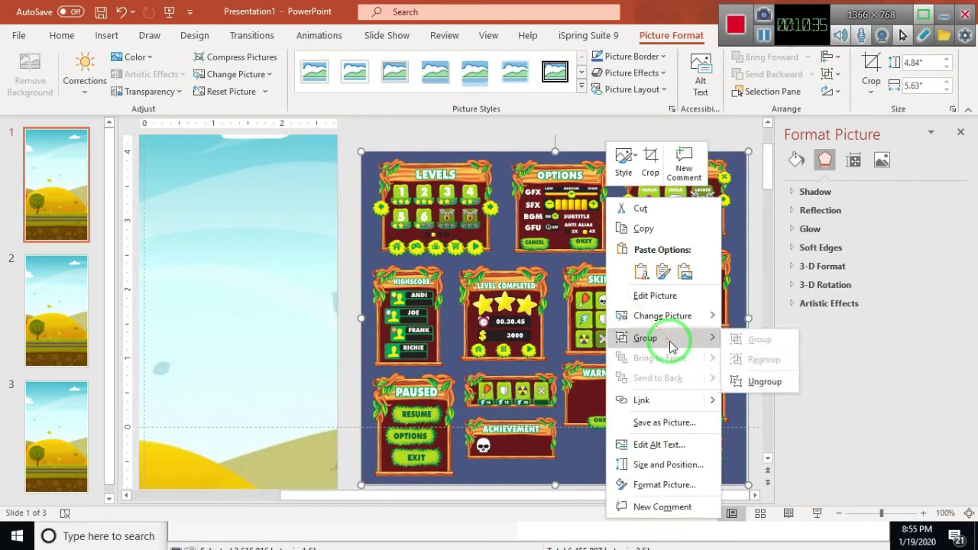
click(771, 380)
click(470, 305)
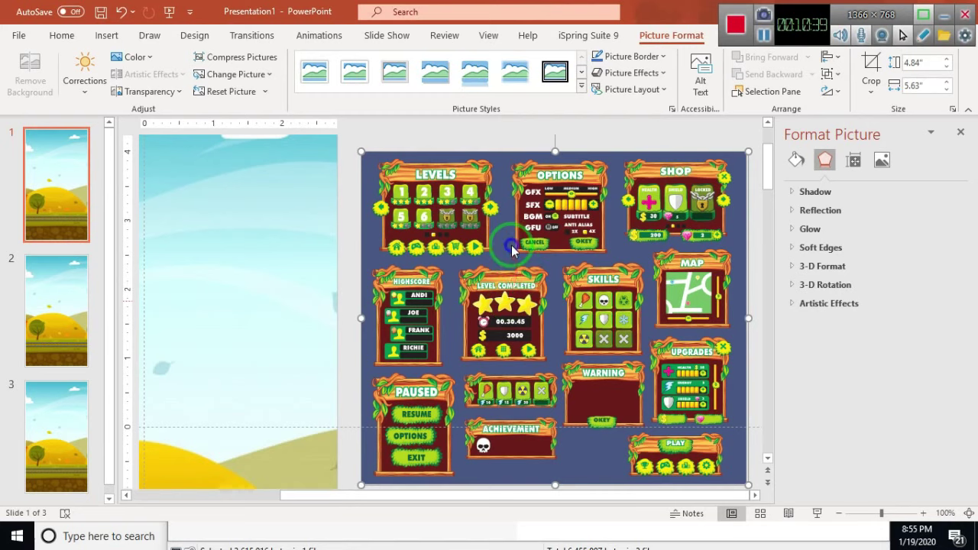
Ungroup the converted sprite sheet into its separate panels and pieces.
right_click(511, 246)
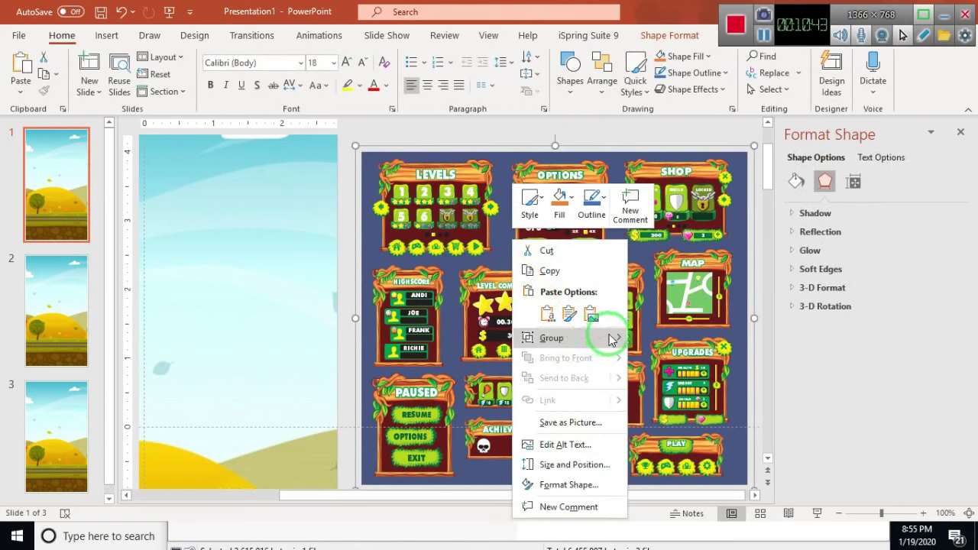
mouse_move(617, 340)
click(652, 380)
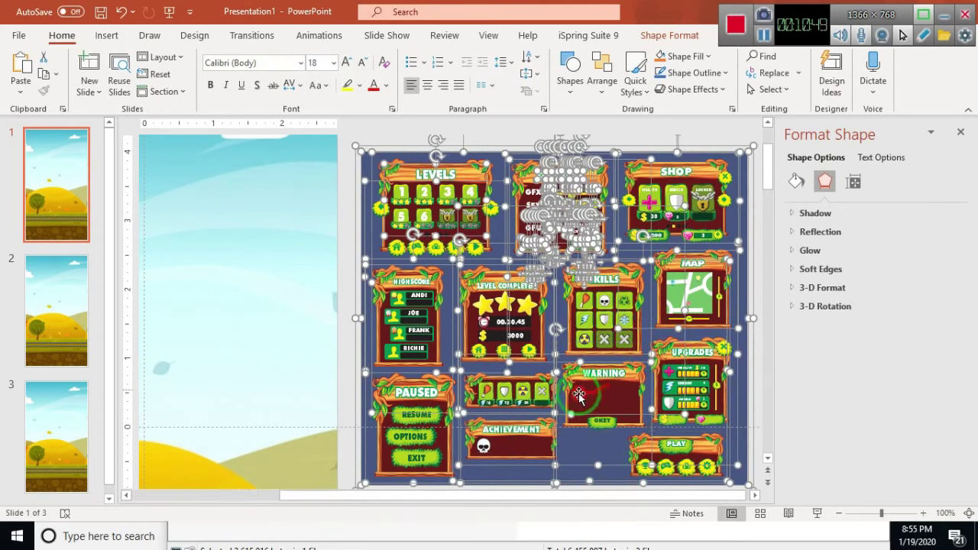
Drag the Upgrades panel, an empty red panel and the Paused panel from the sprite sheet onto the slide.
drag(608, 395, 622, 386)
drag(478, 409, 229, 296)
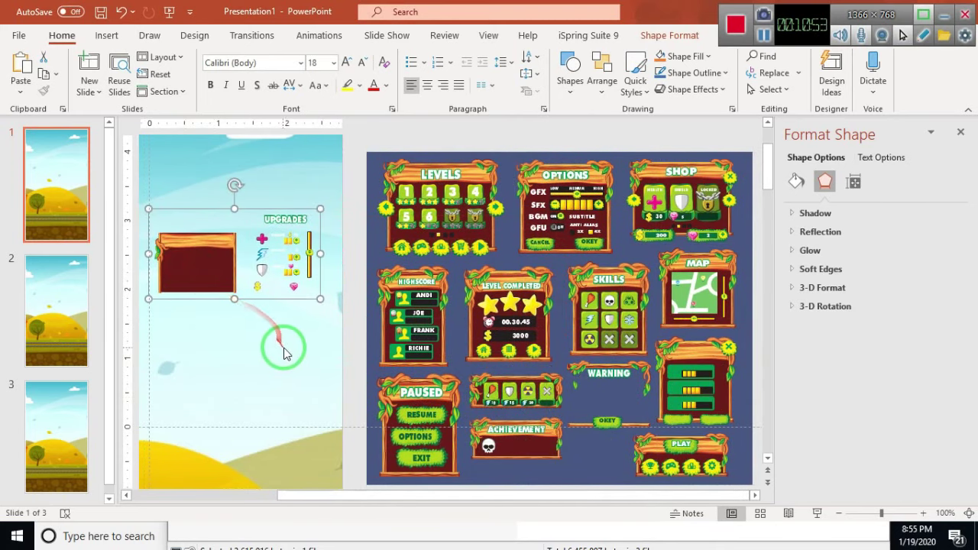
mouse_move(489, 287)
mouse_down()
mouse_move(412, 304)
mouse_move(587, 379)
mouse_up()
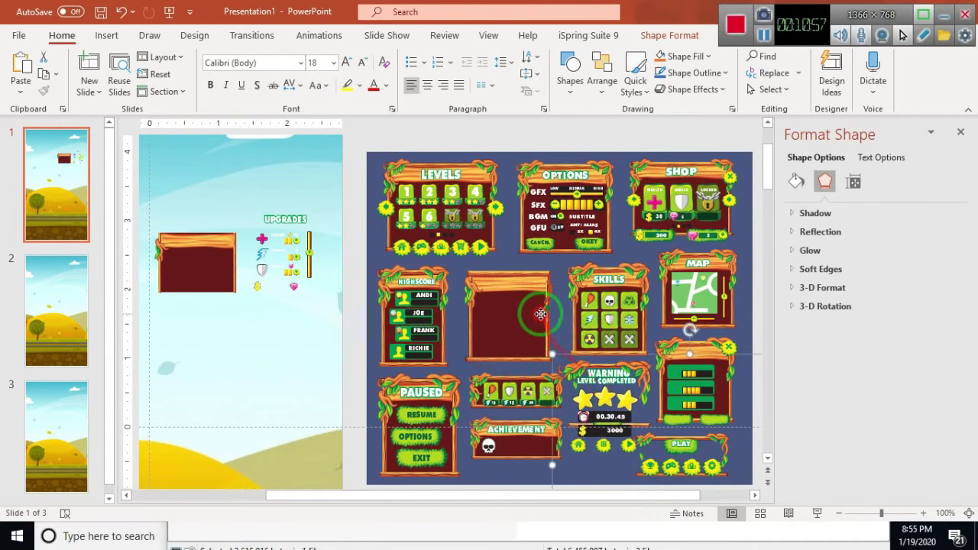
click(523, 290)
drag(524, 290, 343, 321)
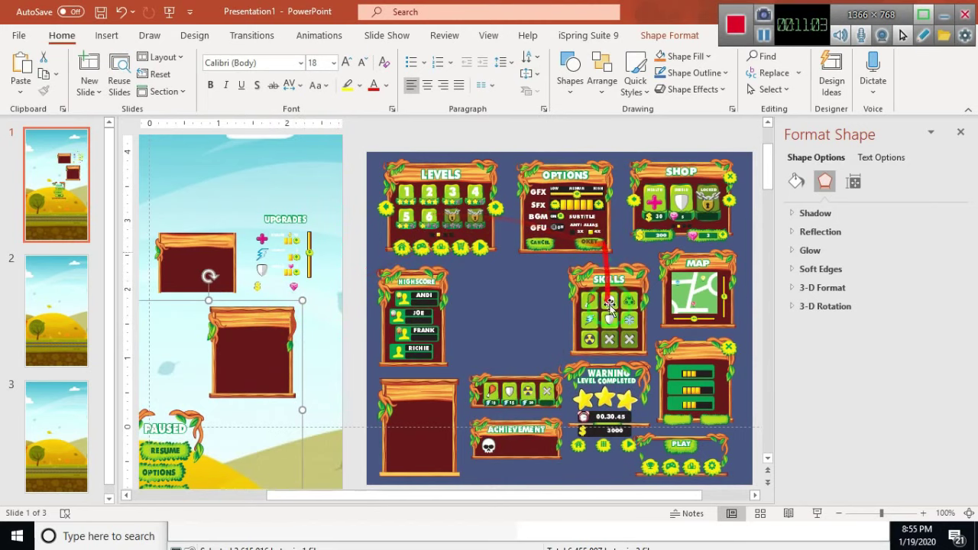
scroll(611, 319, up, 5)
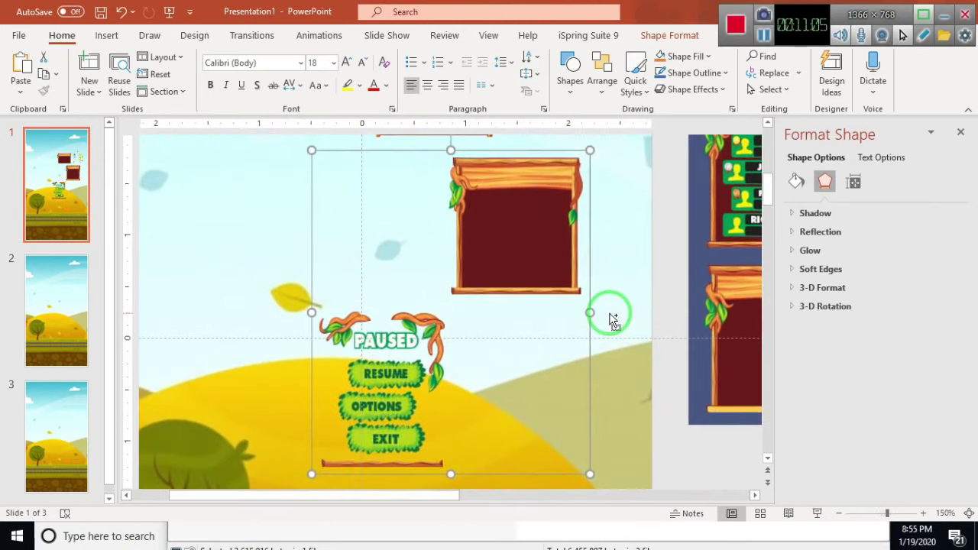
scroll(382, 340, up, 5)
scroll(382, 340, down, 2)
scroll(386, 336, down, 1)
scroll(388, 338, down, 1)
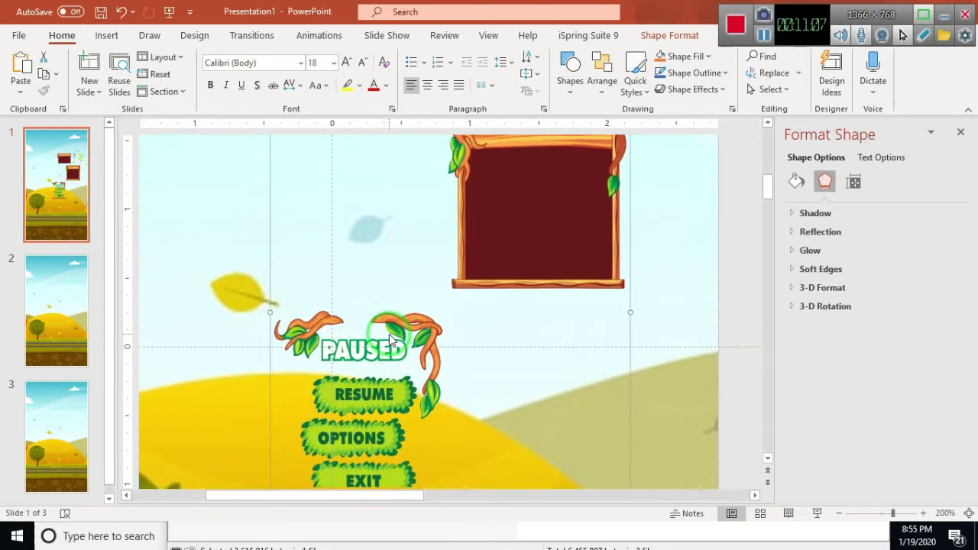
scroll(390, 341, down, 1)
scroll(390, 342, down, 2)
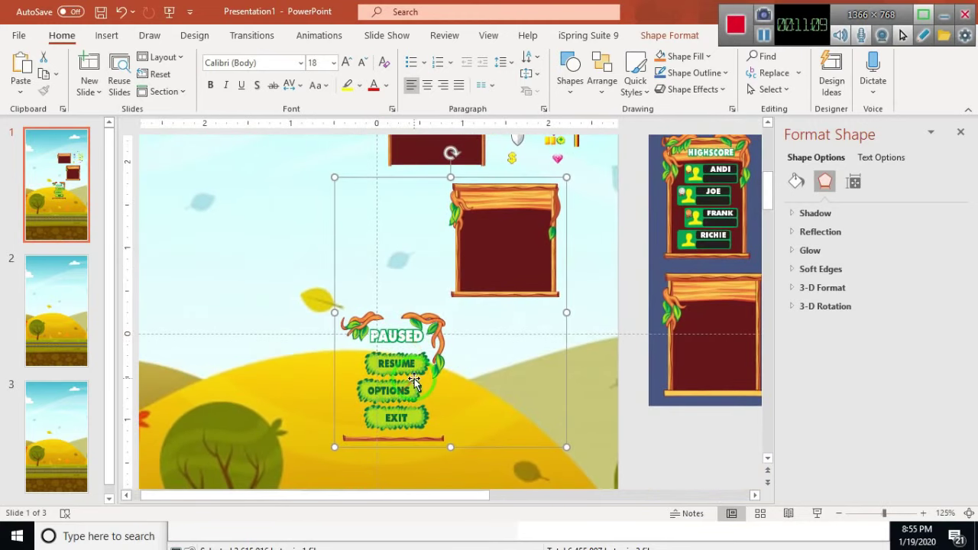
scroll(430, 359, down, 1)
scroll(430, 359, down, 4)
scroll(416, 358, down, 1)
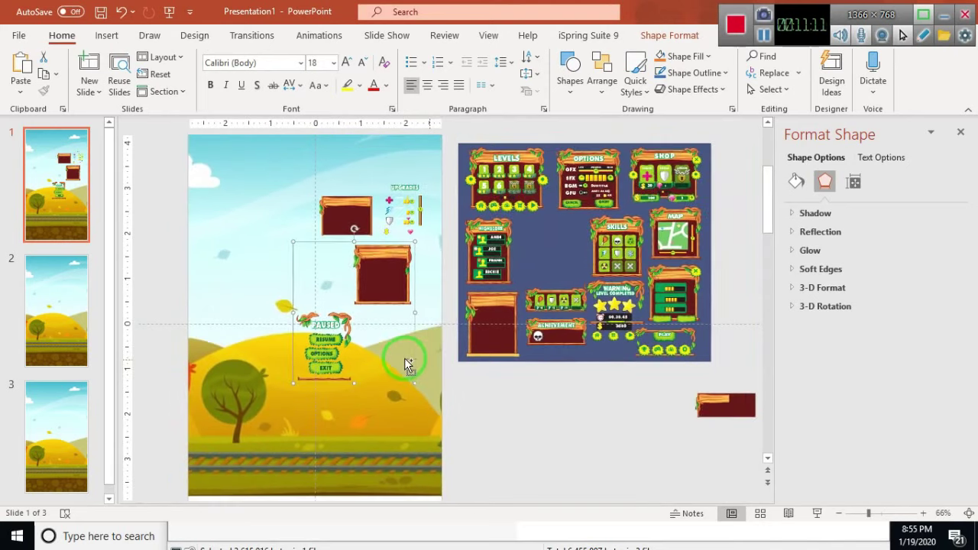
scroll(374, 355, up, 1)
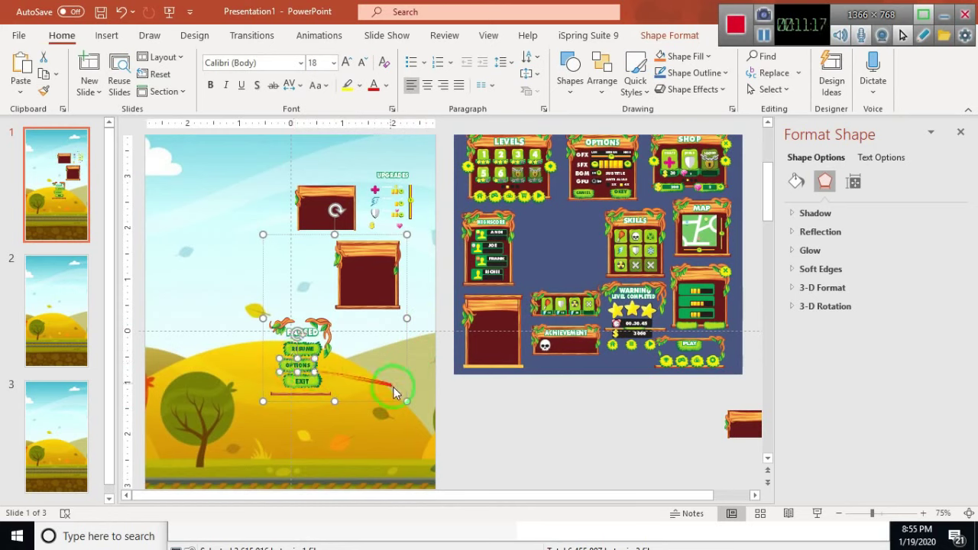
Group the empty red panel's pieces with Ctrl+G and move it up and left.
click(392, 413)
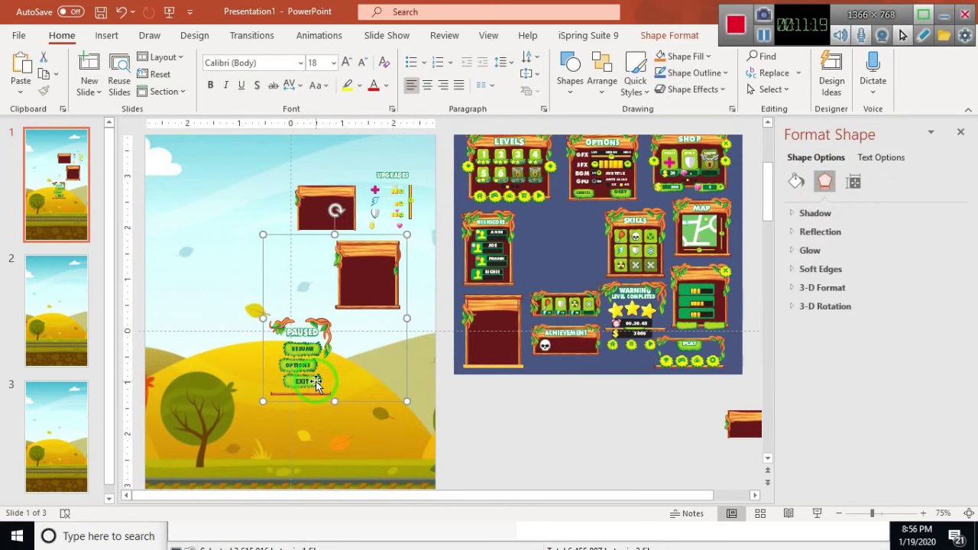
click(353, 206)
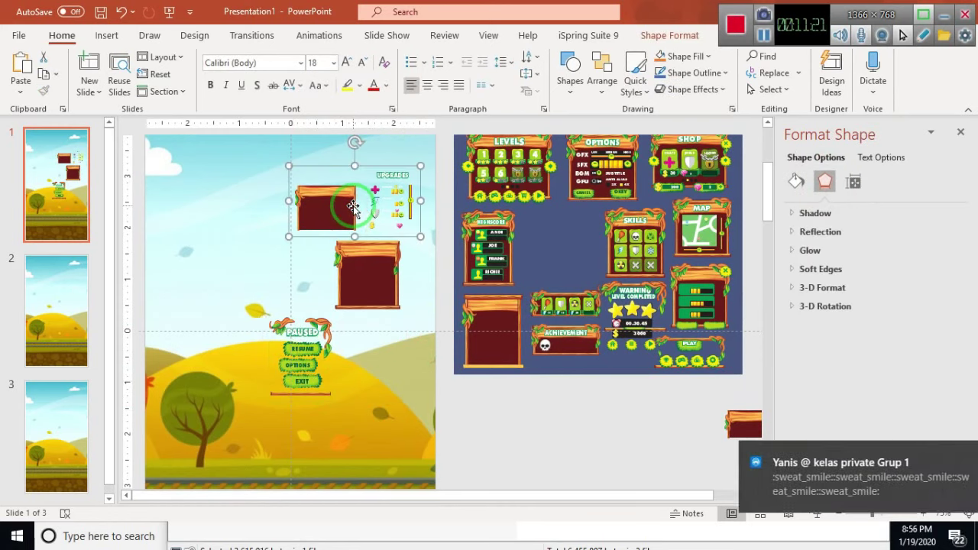
click(304, 309)
click(303, 347)
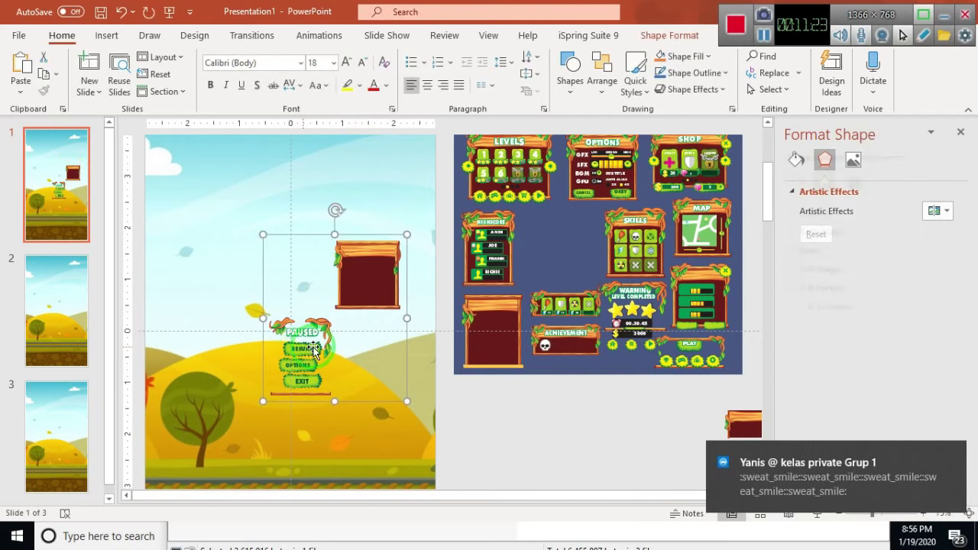
right_click(353, 288)
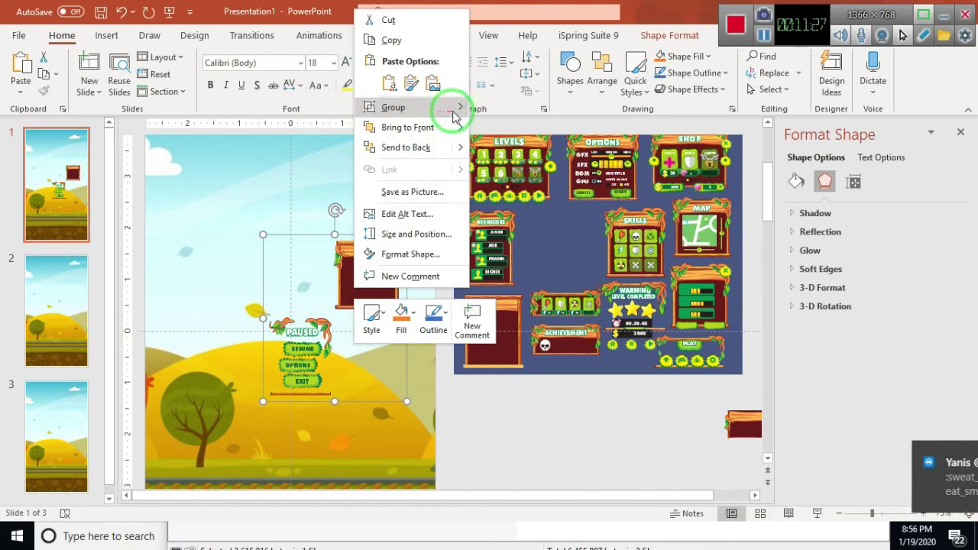
key(Escape)
mouse_move(419, 309)
mouse_down()
mouse_move(439, 403)
mouse_move(449, 371)
mouse_up()
drag(327, 214, 428, 322)
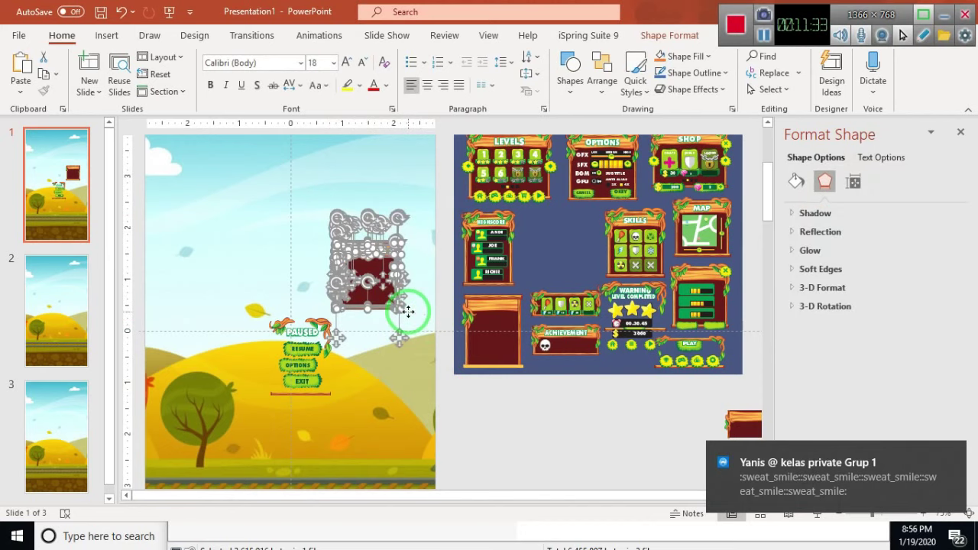
key(ctrl+g)
drag(335, 257, 247, 219)
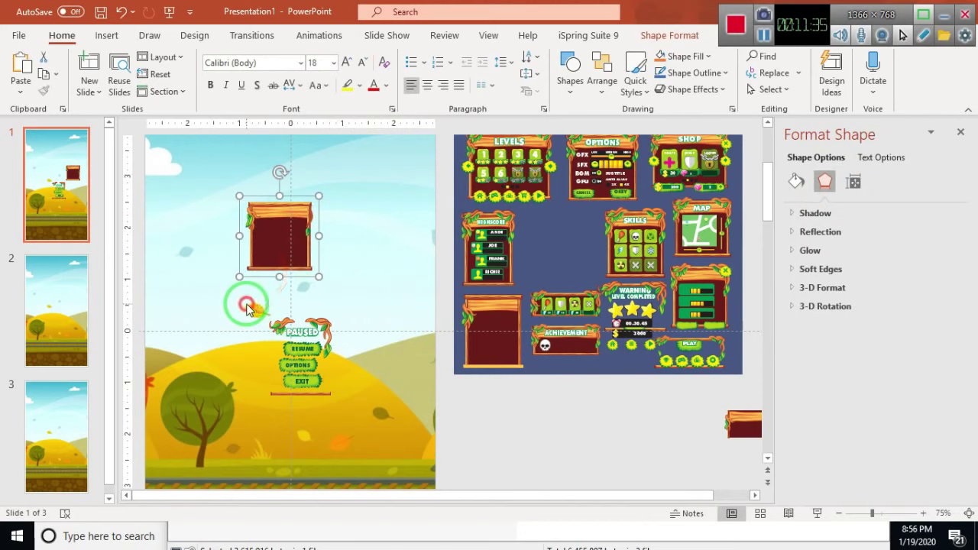
Delete the Paused panel, leaving the red wooden frame on the slide.
drag(248, 305, 428, 463)
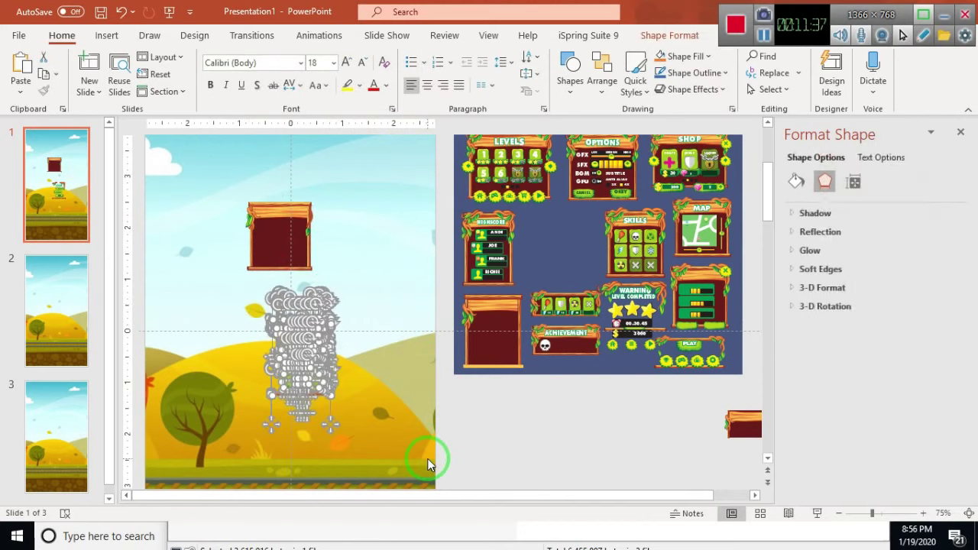
key(Delete)
scroll(541, 294, up, 1)
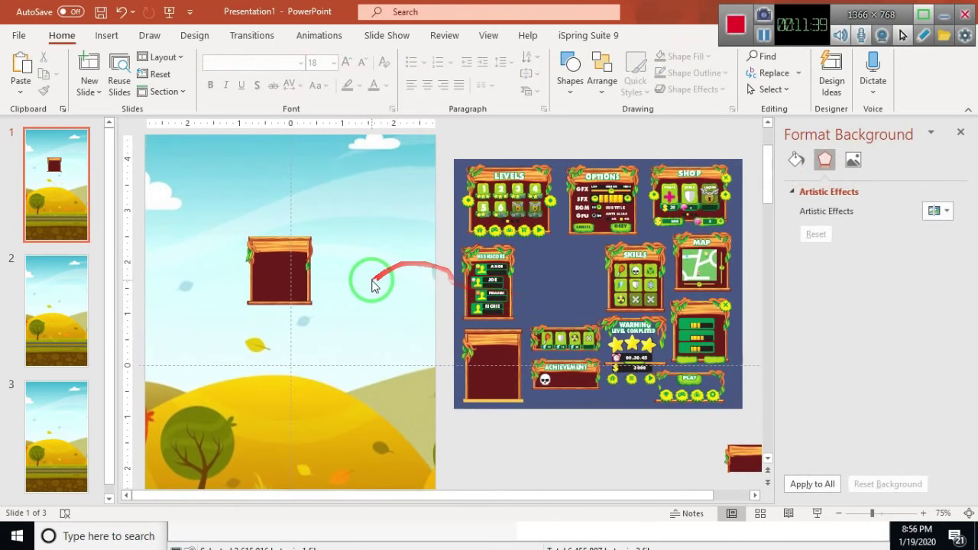
click(289, 277)
key(alt+Tab)
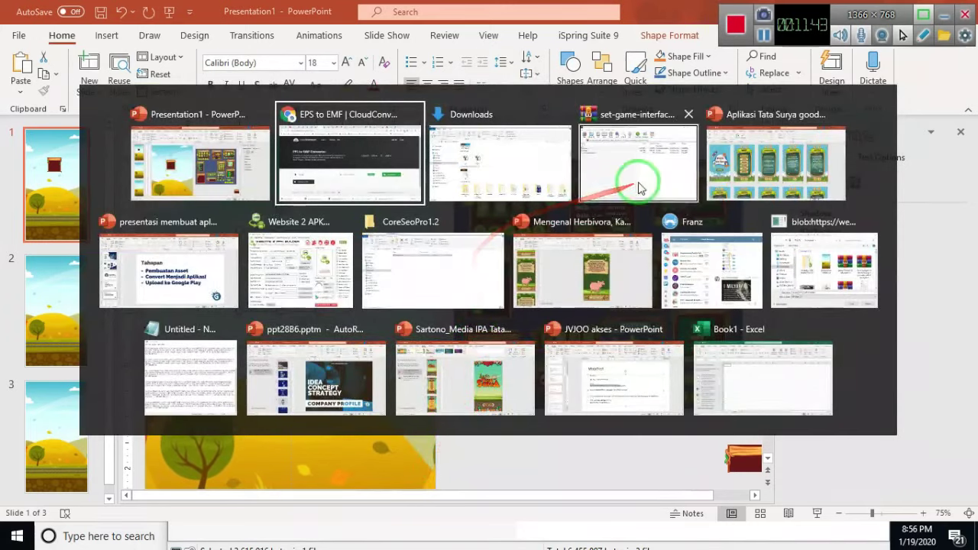
Check the Aplikasi Tata Surya reference deck, then return to Presentation1.
click(775, 161)
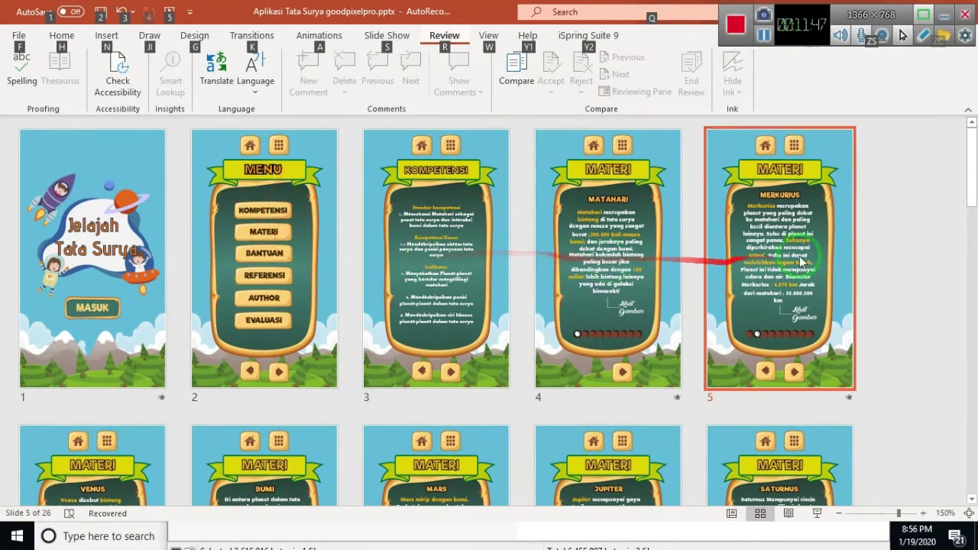
scroll(178, 278, down, 8)
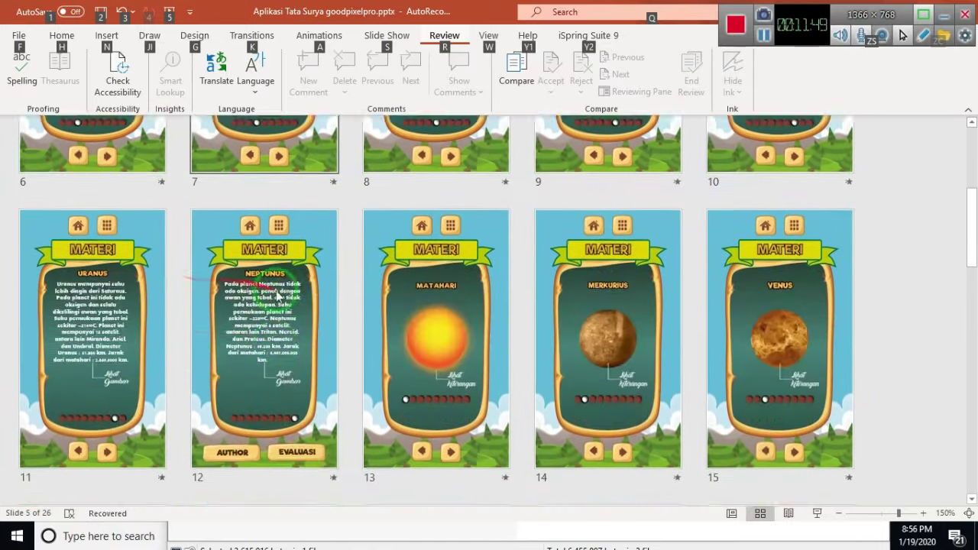
scroll(414, 331, up, 8)
key(alt+Tab)
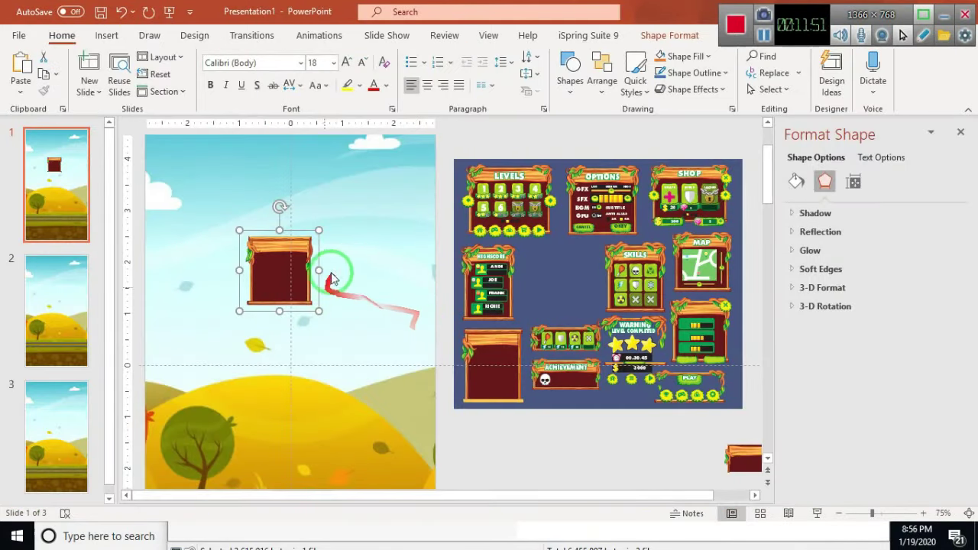
click(359, 265)
click(298, 280)
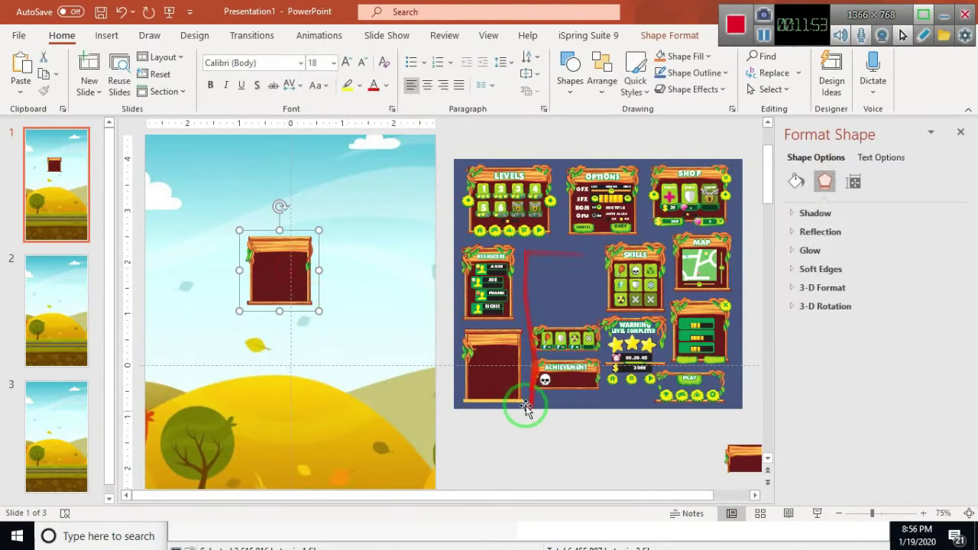
click(492, 443)
ctrl+scroll(567, 296, down, 3)
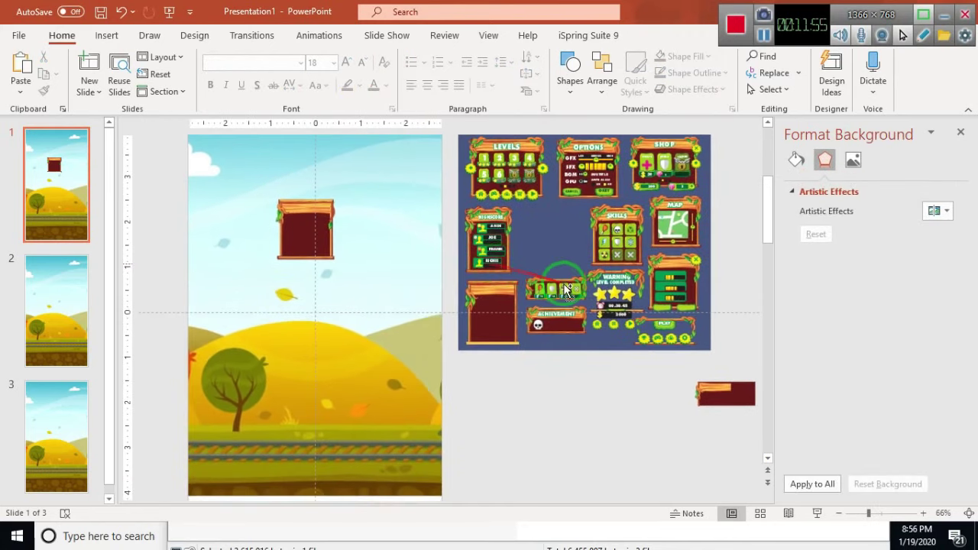
Delete the leftover sprite-sheet pieces, then enlarge the wooden frame and shift it right.
drag(567, 296, 545, 172)
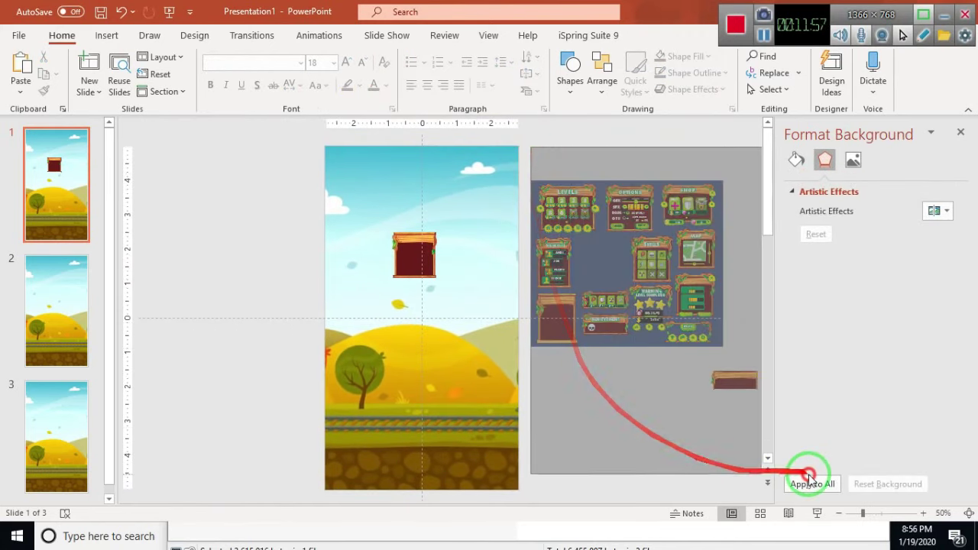
drag(531, 204, 809, 479)
key(Delete)
drag(421, 278, 339, 360)
mouse_move(415, 334)
mouse_down()
mouse_move(535, 308)
mouse_move(522, 308)
mouse_up()
Resize the wooden frame, raising its top and widening it across the slide.
drag(458, 234, 458, 197)
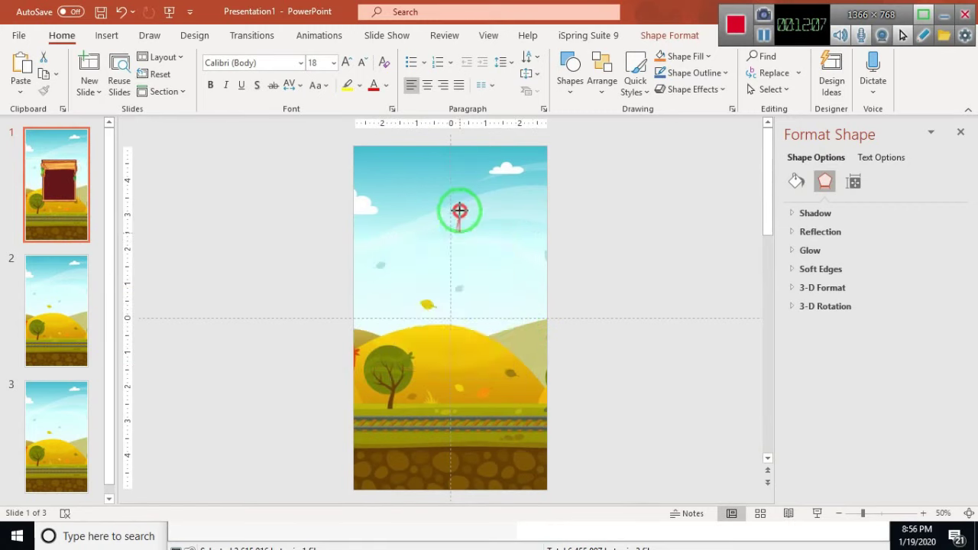
drag(393, 286, 380, 285)
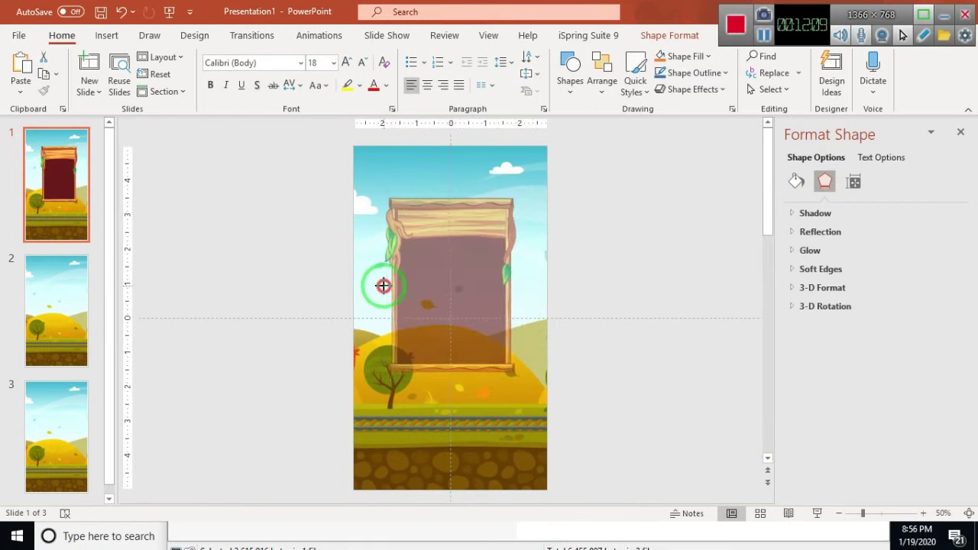
key(Delete)
key(ctrl+z)
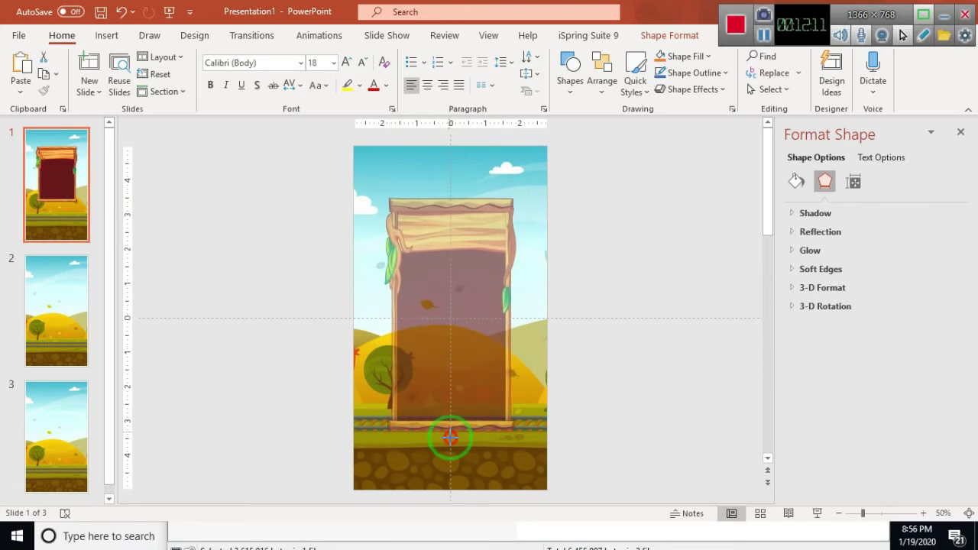
click(625, 356)
click(482, 330)
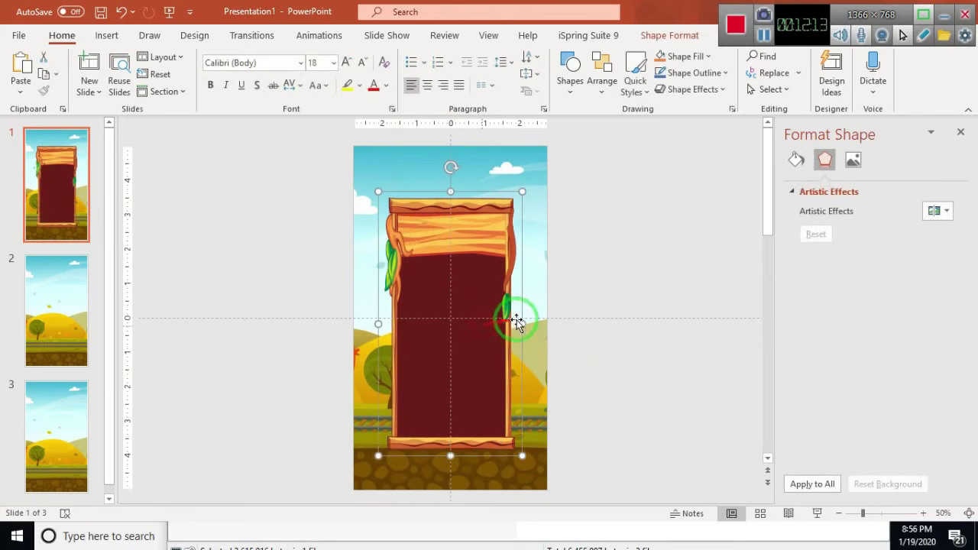
mouse_move(528, 324)
mouse_down()
mouse_move(539, 323)
mouse_move(419, 296)
mouse_move(369, 318)
mouse_up()
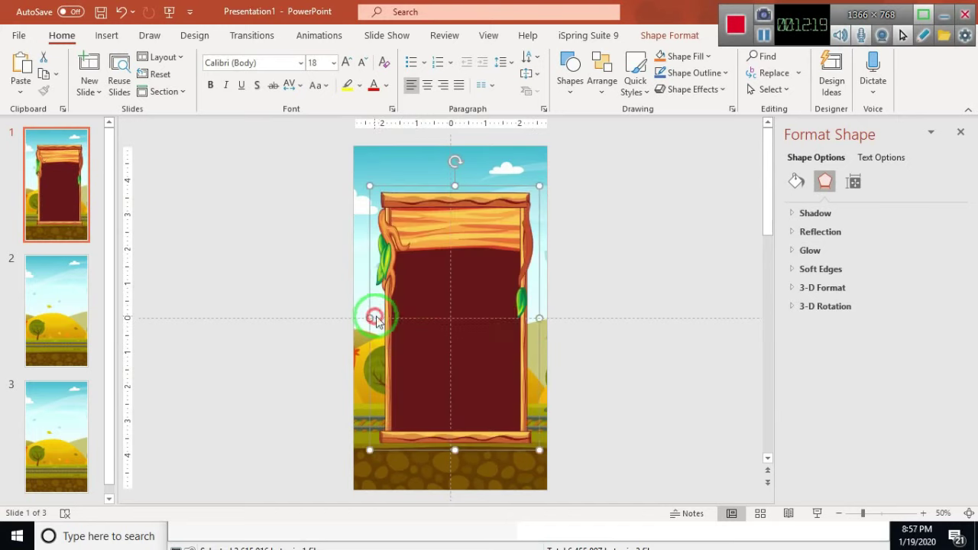
Move a stray empty object aside and shift the wooden frame slightly down.
click(655, 257)
drag(656, 257, 669, 436)
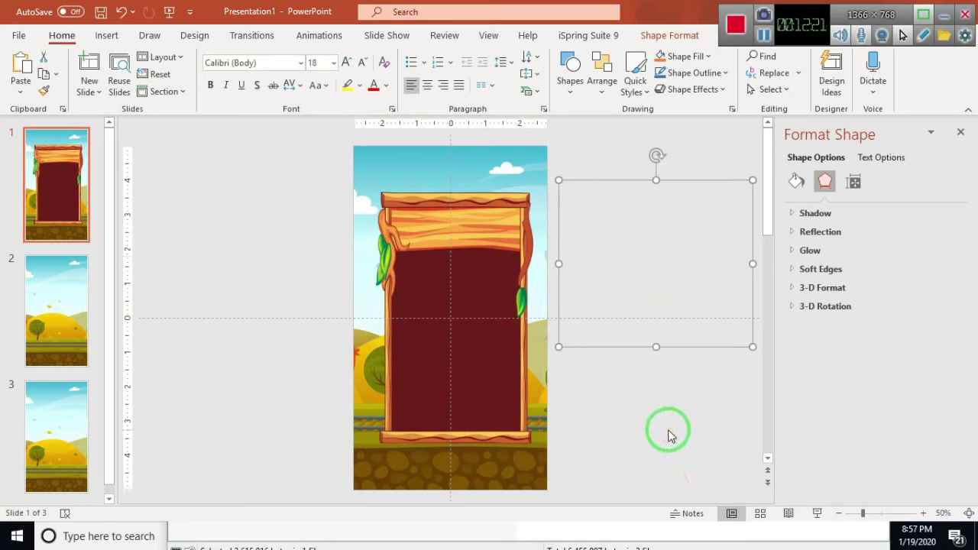
click(667, 436)
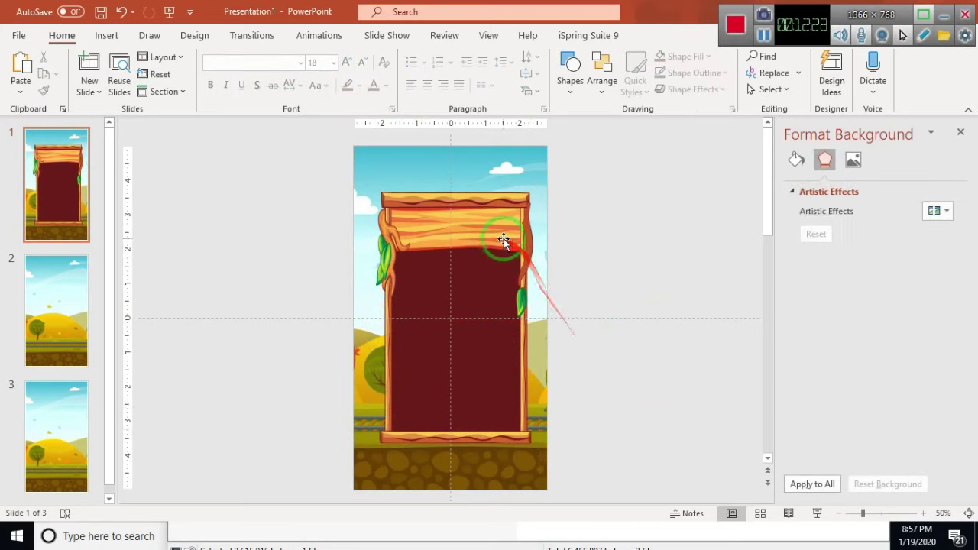
click(452, 223)
drag(470, 211, 491, 221)
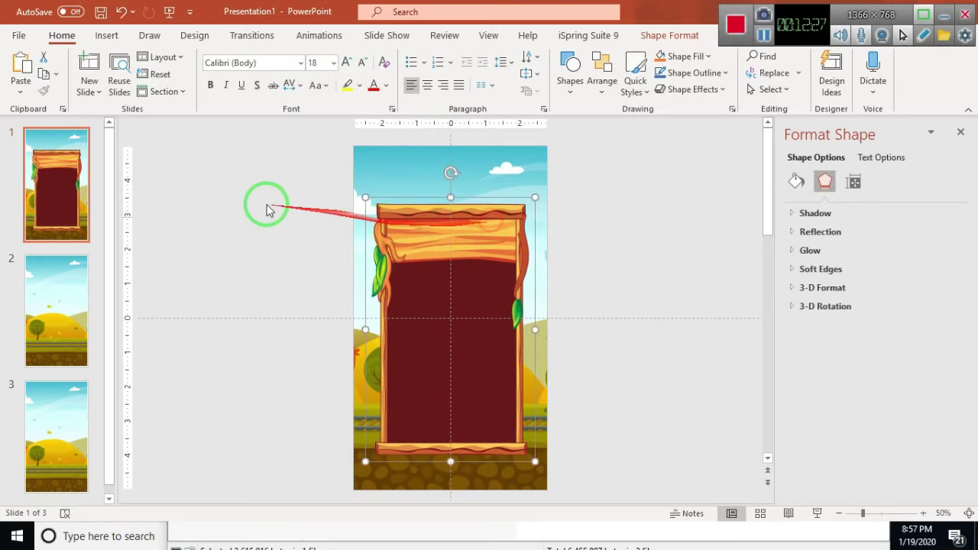
click(71, 188)
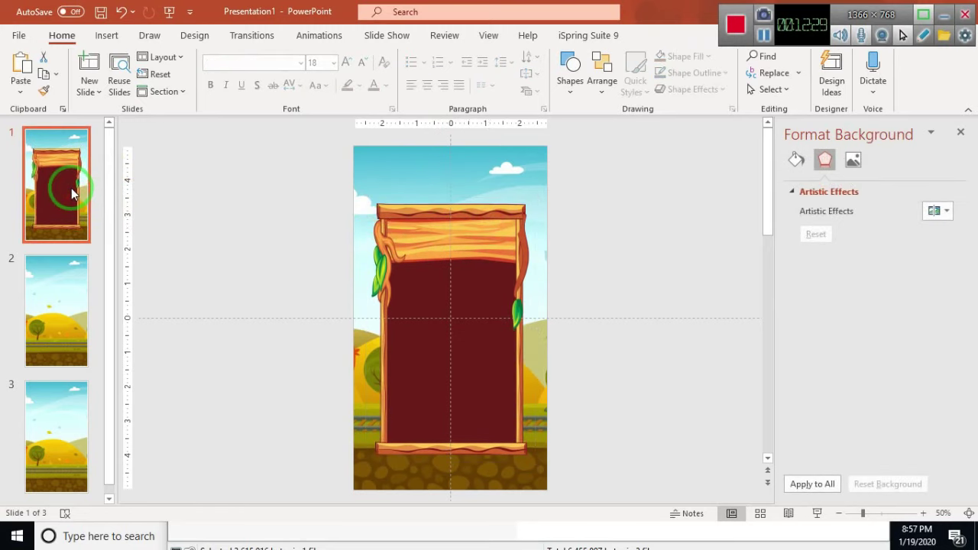
Make the framed slide second and delete the empty title and text placeholders on slide 1.
drag(71, 188, 68, 344)
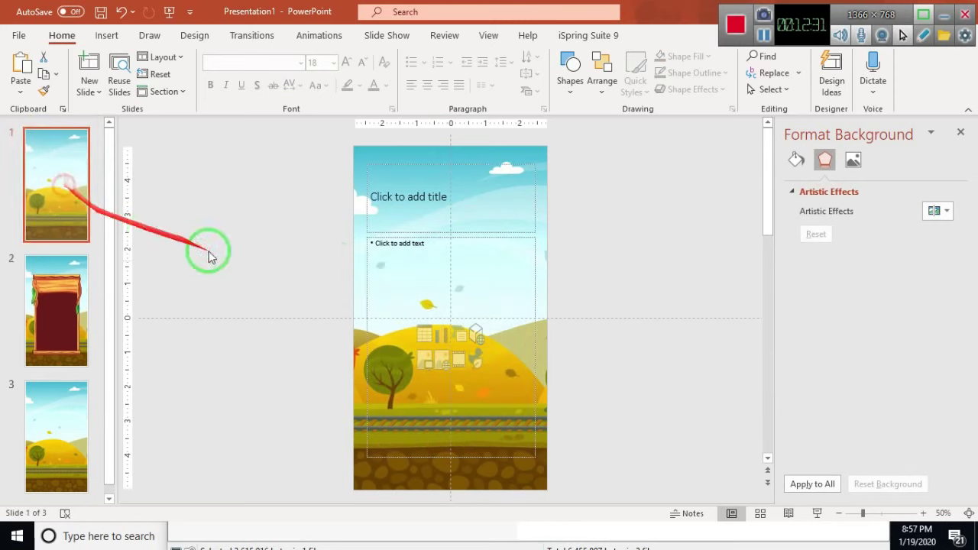
click(366, 167)
click(311, 156)
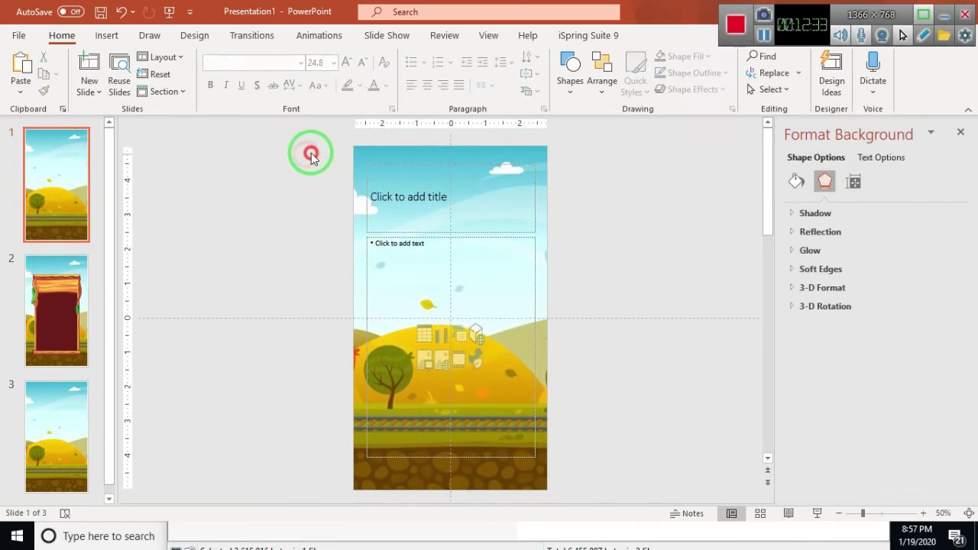
drag(311, 156, 585, 481)
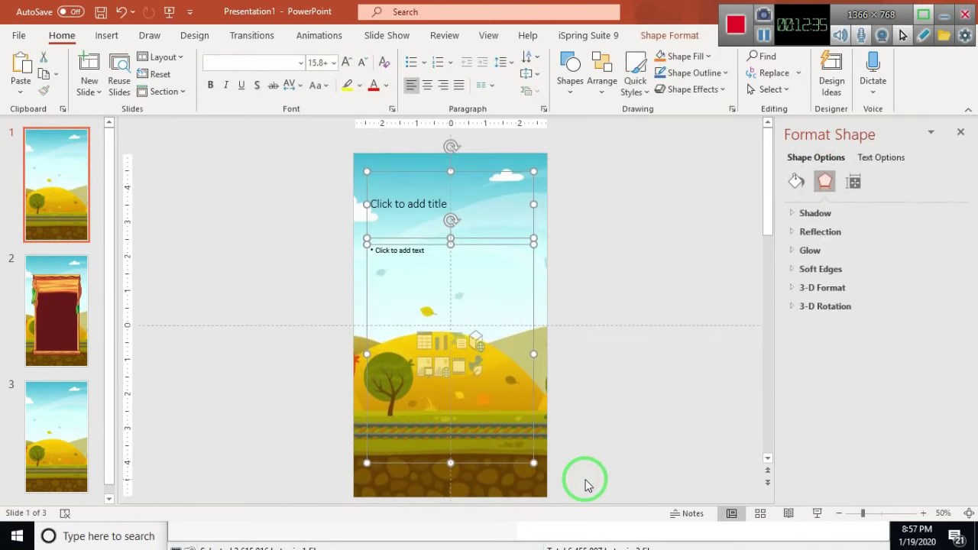
key(Delete)
click(84, 314)
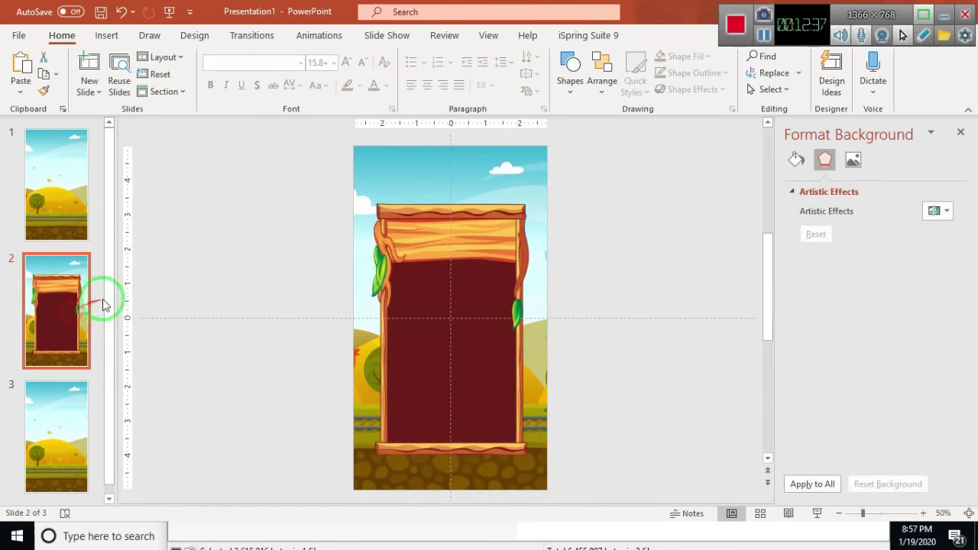
key(alt+Tab)
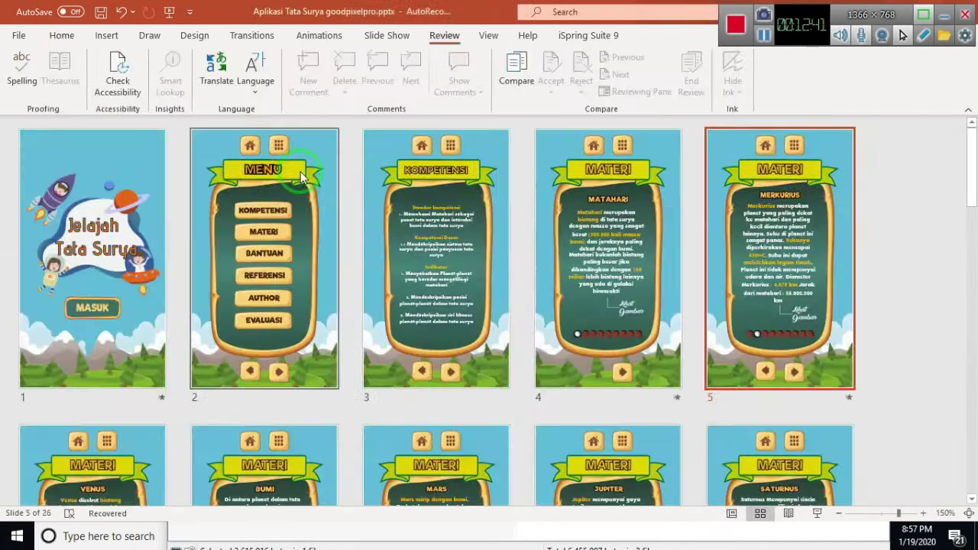
Copy the home and grid buttons and MENU banner from the reference deck onto slide 2.
double_click(297, 171)
click(548, 167)
shift+click(588, 171)
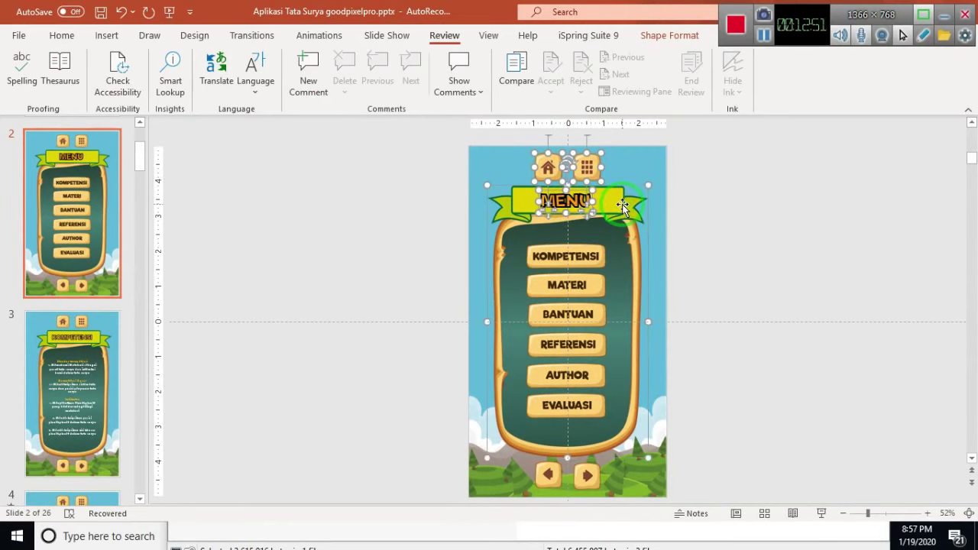
key(alt+Tab)
key(ctrl+v)
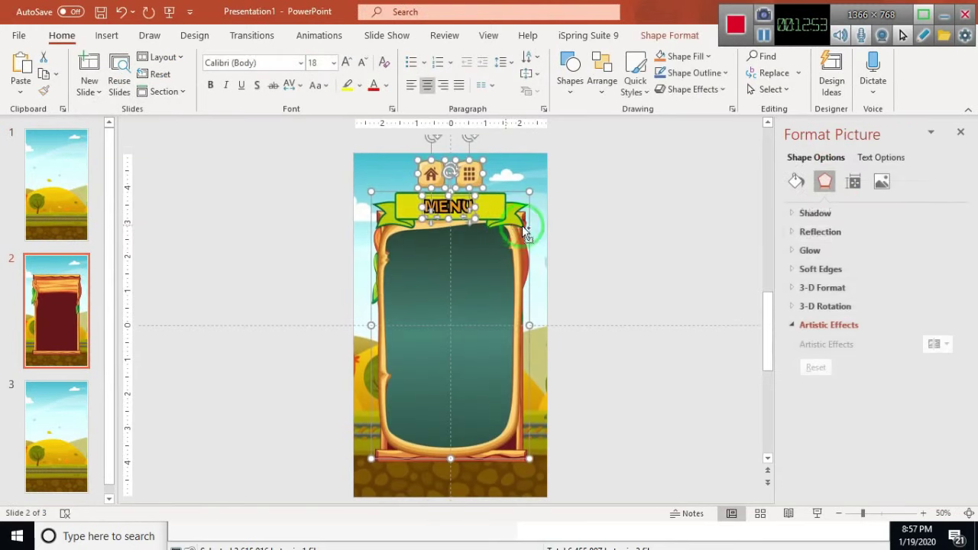
Delete the pasted green menu board and nudge the wooden board into place.
click(616, 410)
click(523, 444)
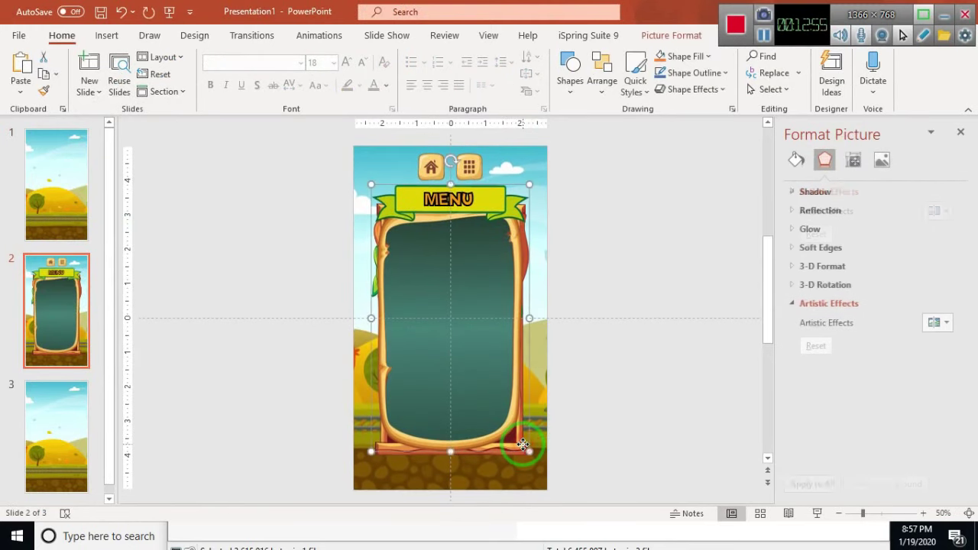
key(Delete)
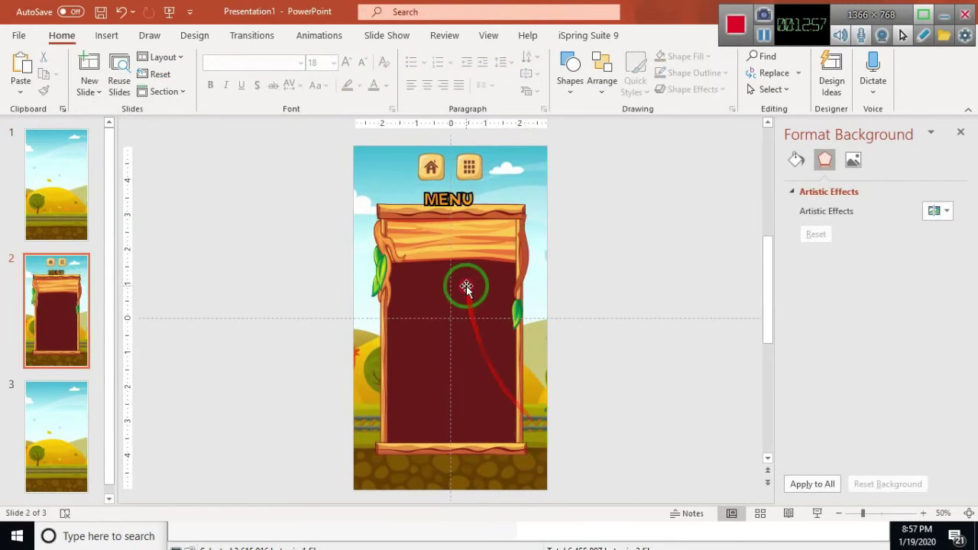
drag(466, 286, 467, 303)
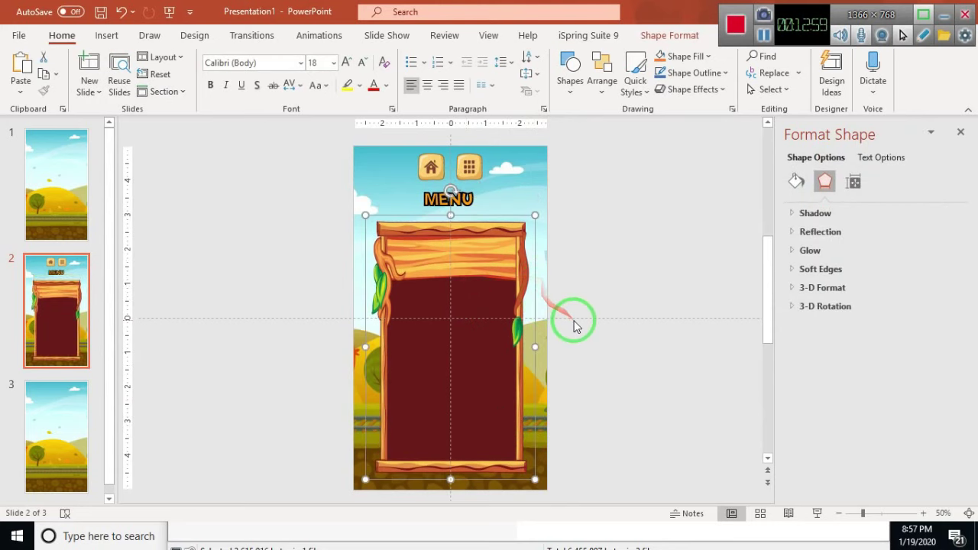
key(Up)
key(Up)
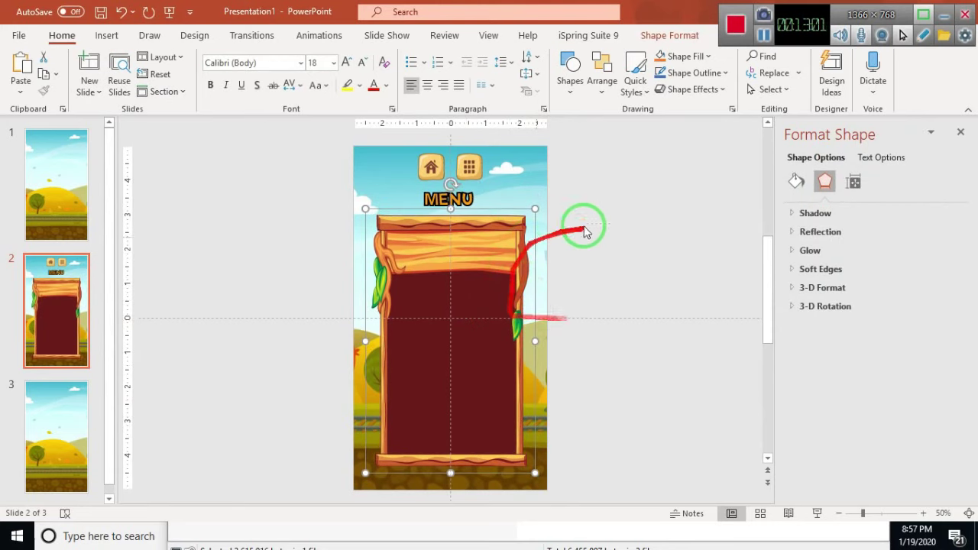
click(602, 390)
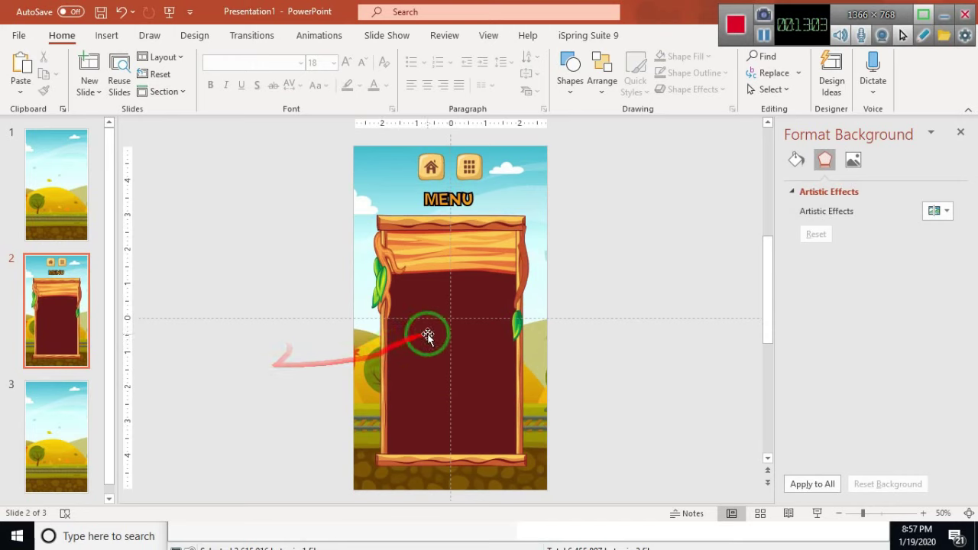
click(429, 232)
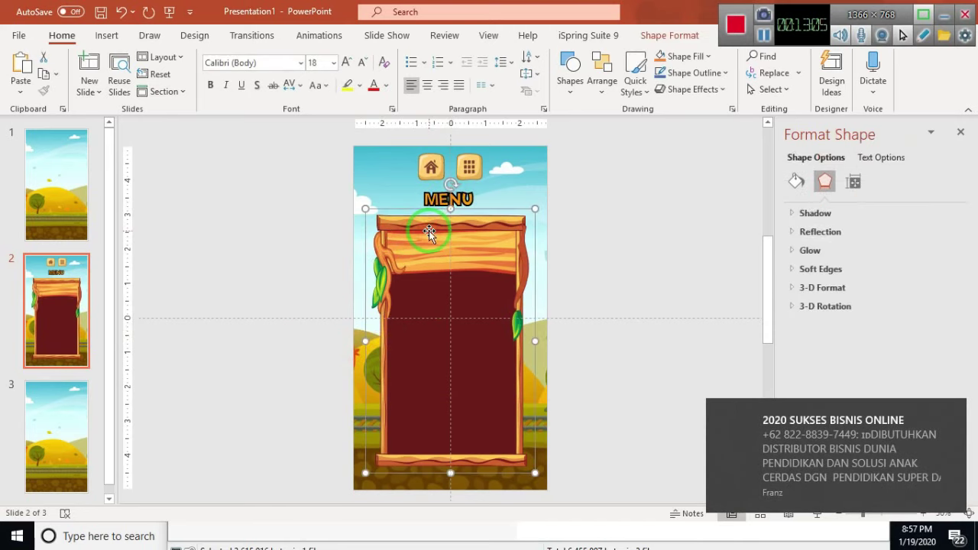
key(Up)
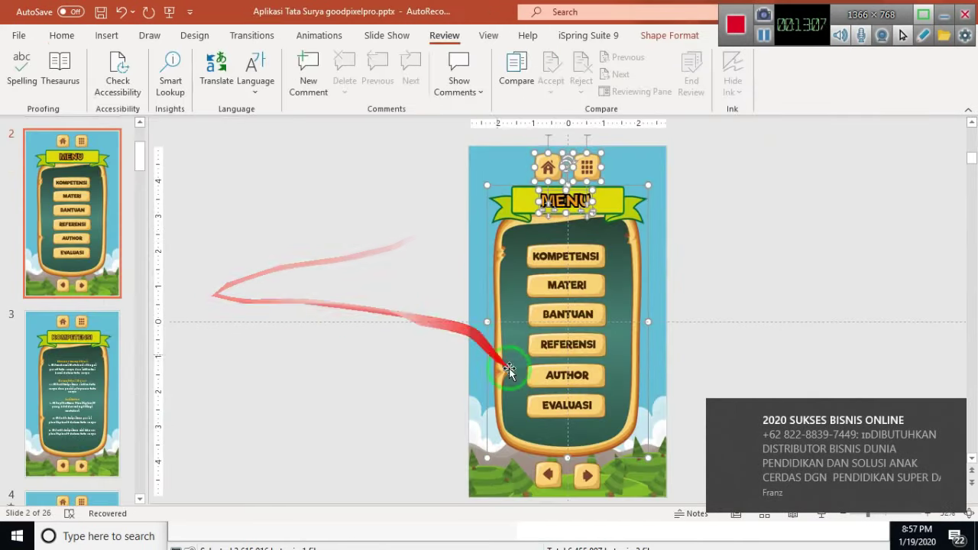
Fine-tune the wooden board above the arrow buttons: shorten it, widen it slightly, raise it.
click(548, 471)
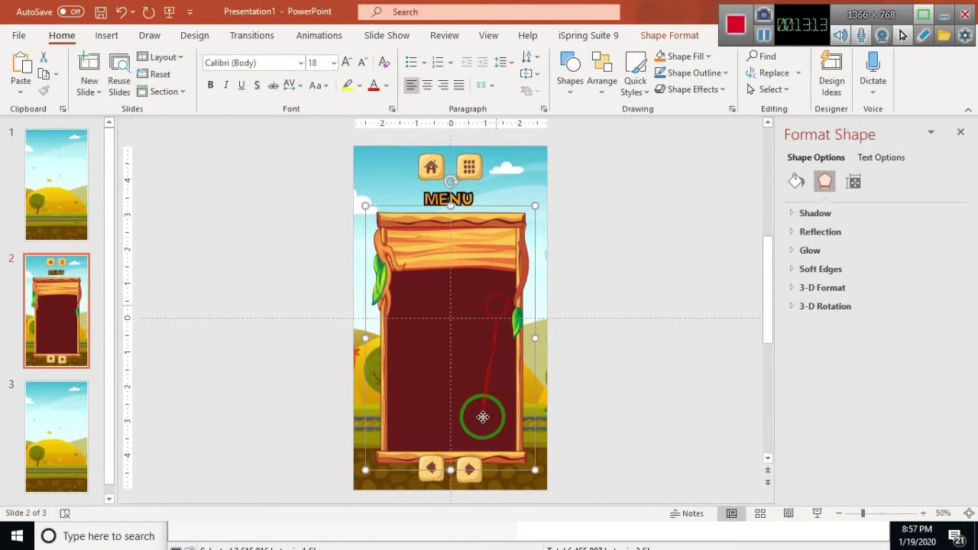
drag(450, 470, 451, 460)
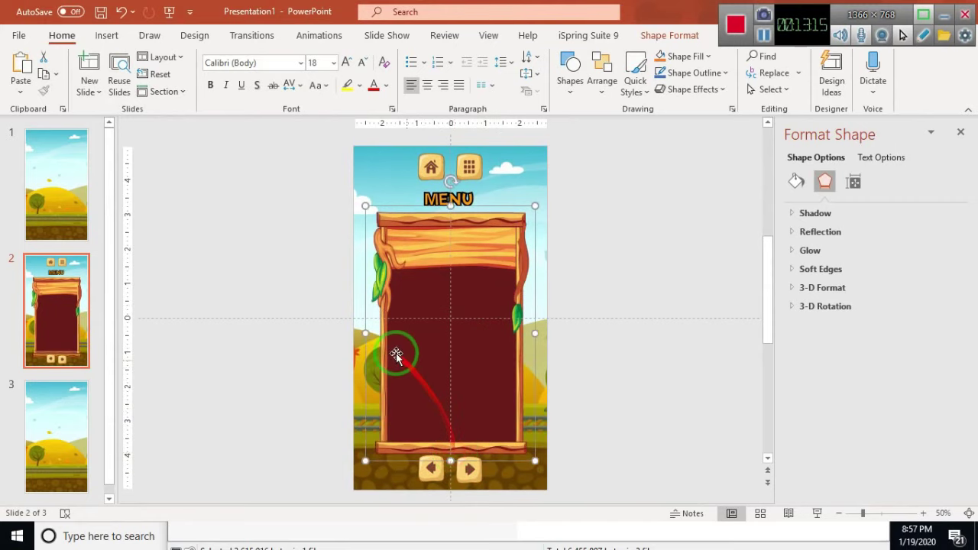
drag(368, 335, 371, 331)
click(626, 299)
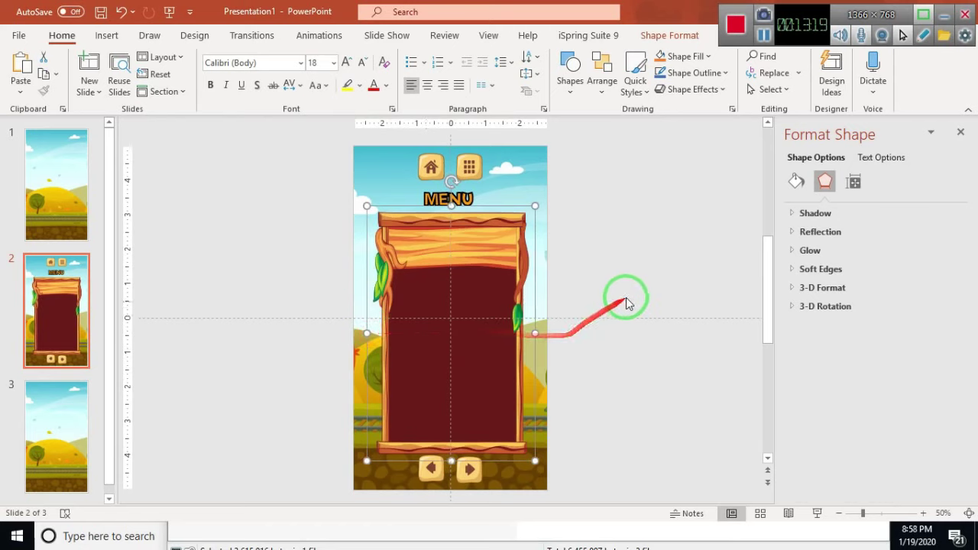
click(495, 286)
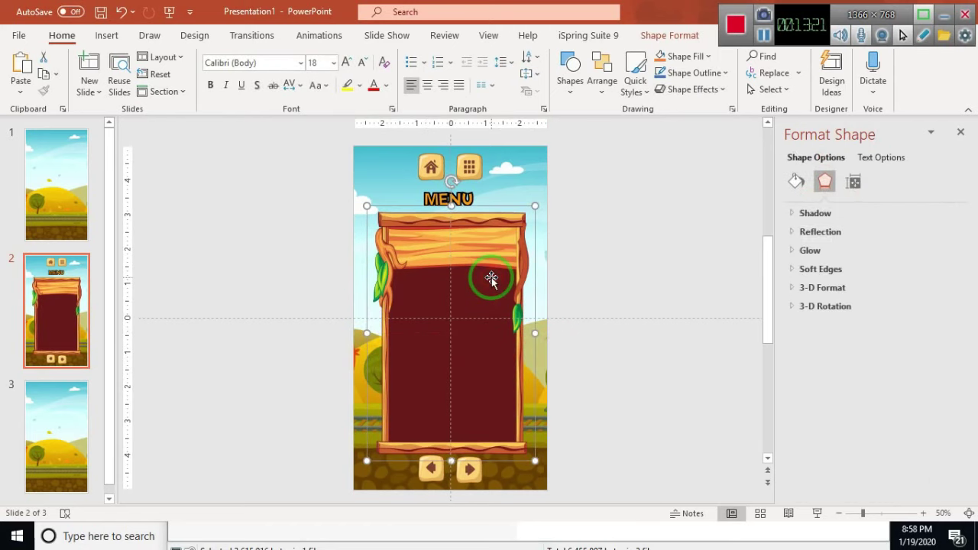
drag(491, 278, 491, 275)
click(600, 256)
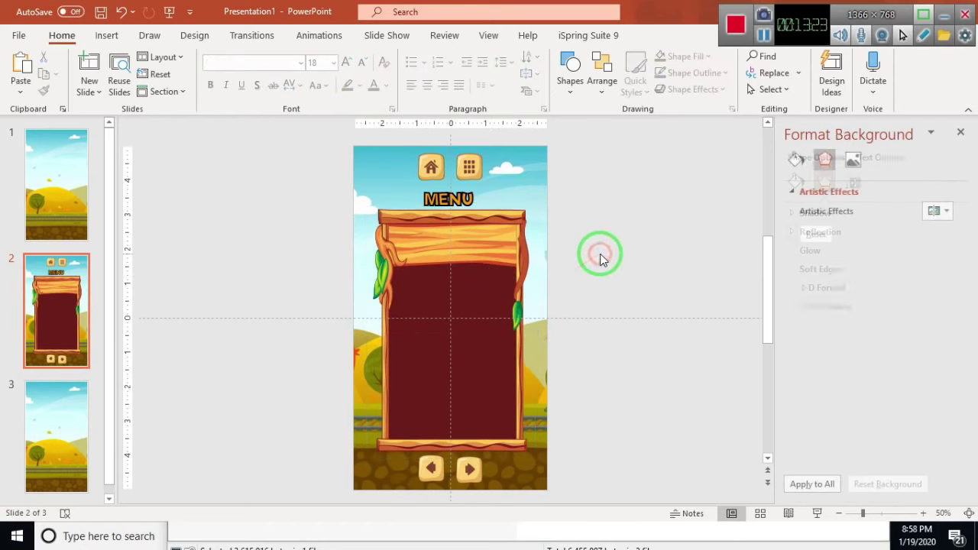
key(alt+Tab)
Copy the reference title slide's rocket, Jelajah Tata Surya title art and MASUK button onto slide 1.
scroll(92, 207, up, 3)
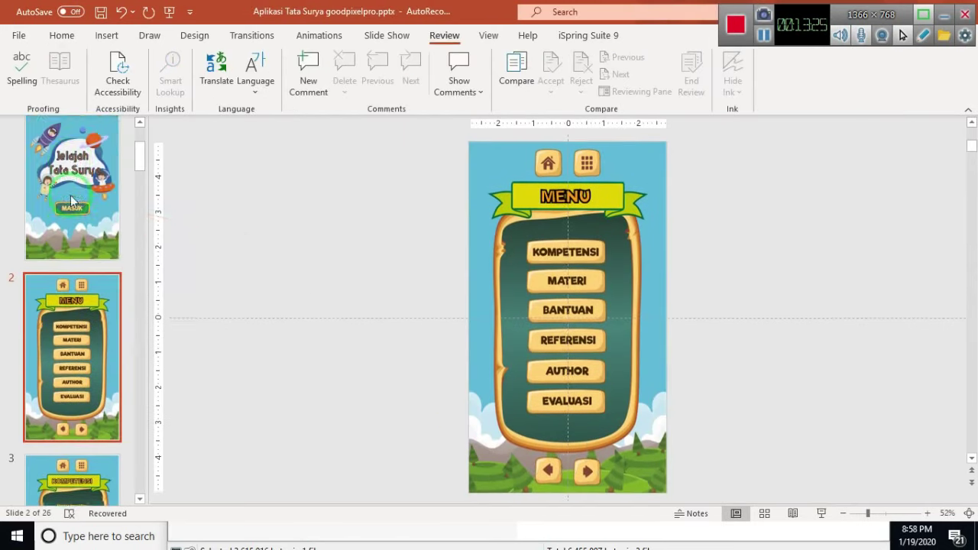
click(98, 203)
scroll(109, 218, down, 3)
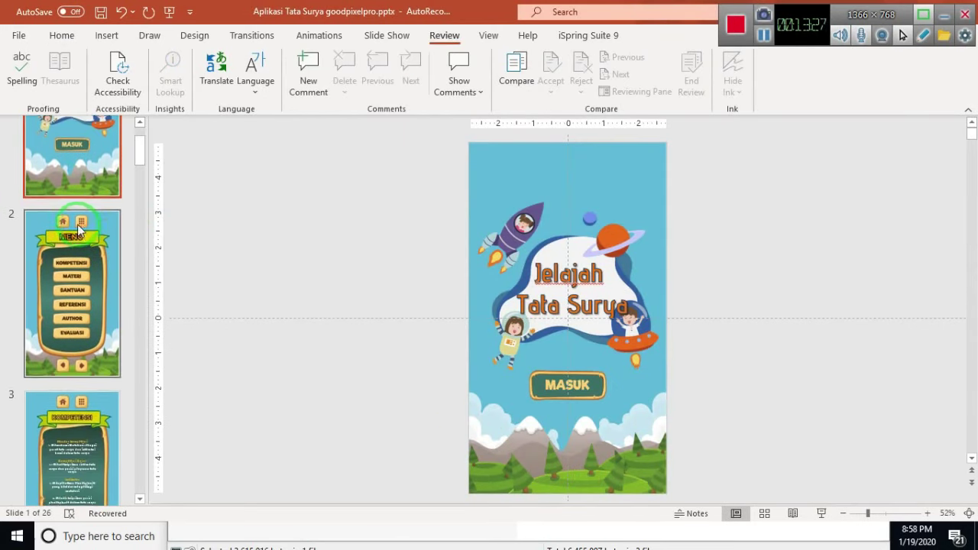
scroll(110, 218, up, 3)
click(462, 221)
key(ctrl+a)
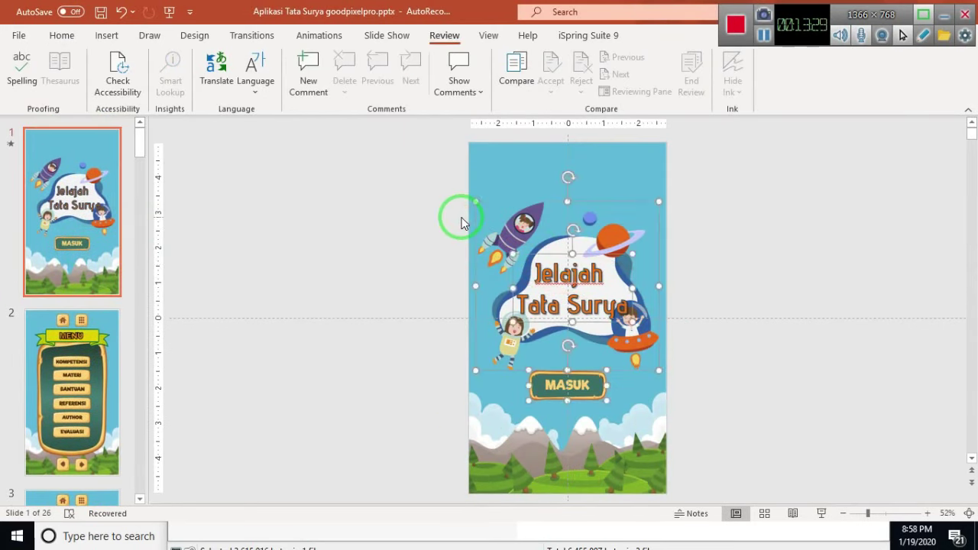
key(alt+Tab)
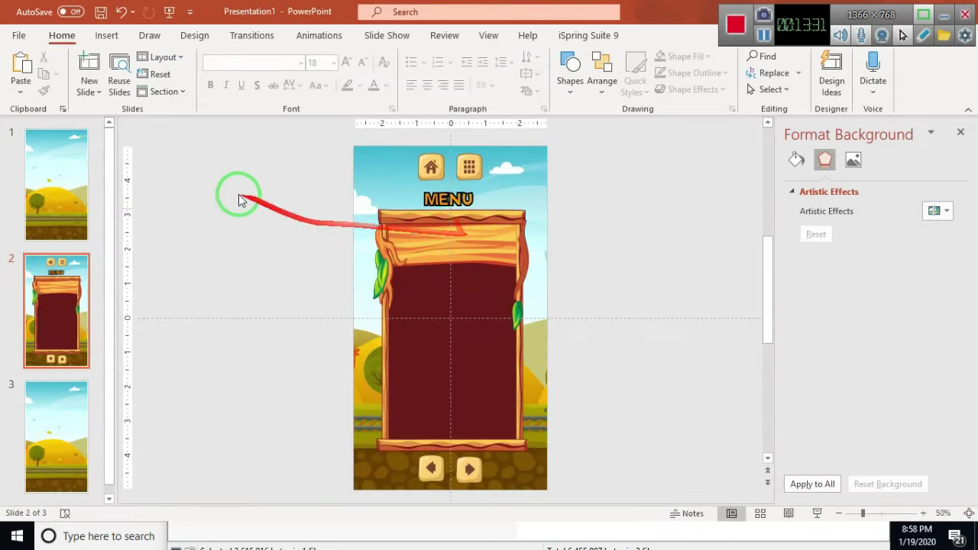
click(60, 176)
key(ctrl+v)
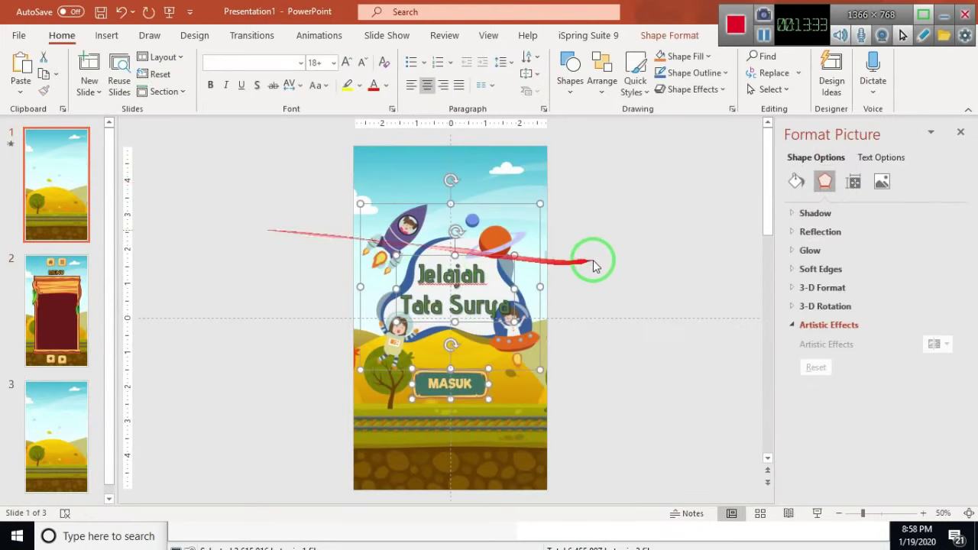
click(669, 244)
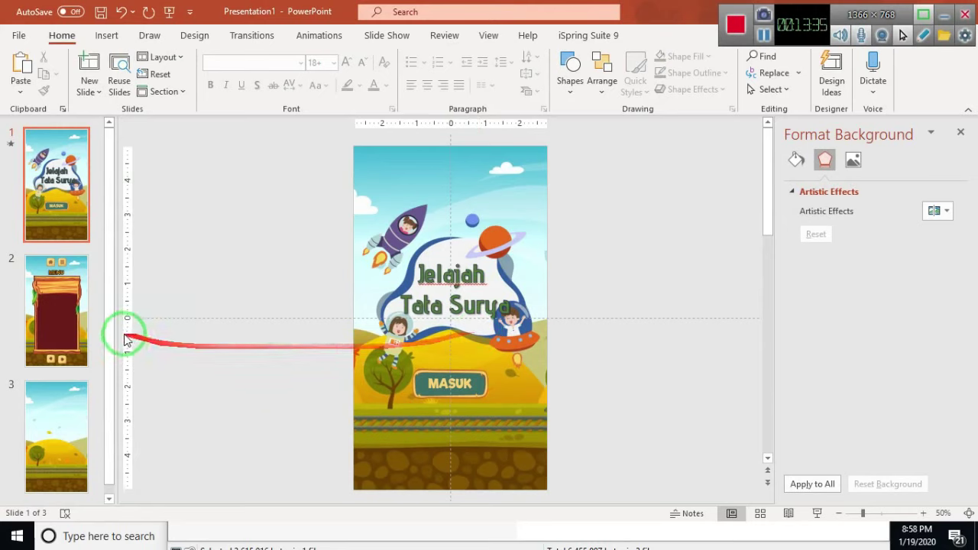
Delete both empty placeholders from slide 3.
click(72, 400)
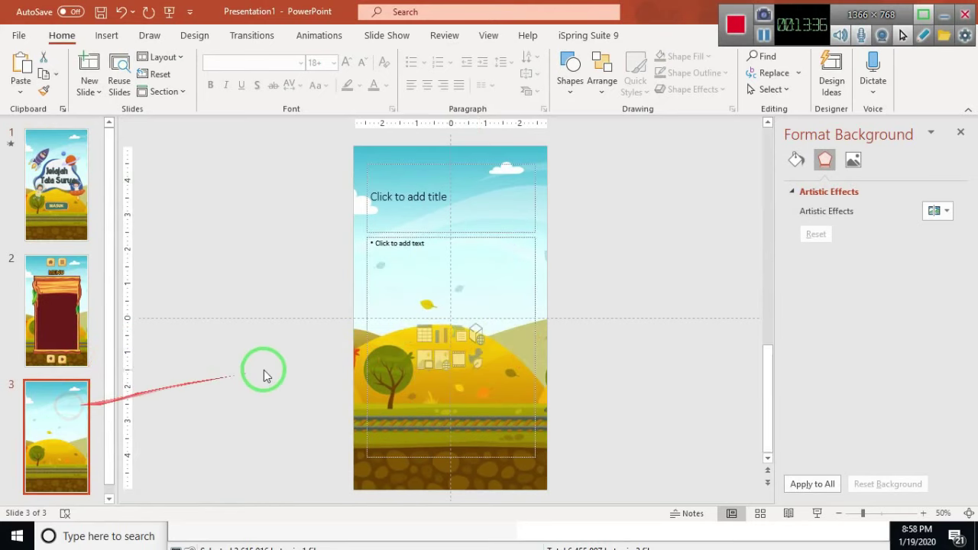
click(329, 211)
key(ctrl+a)
key(Delete)
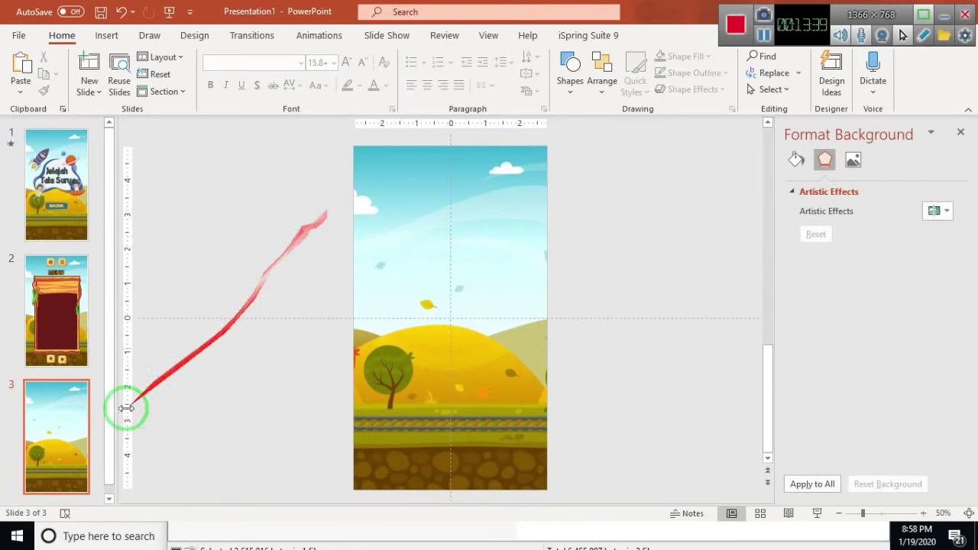
Duplicate the plain background slide 3 to add more blank slides.
click(49, 433)
key(ctrl+d)
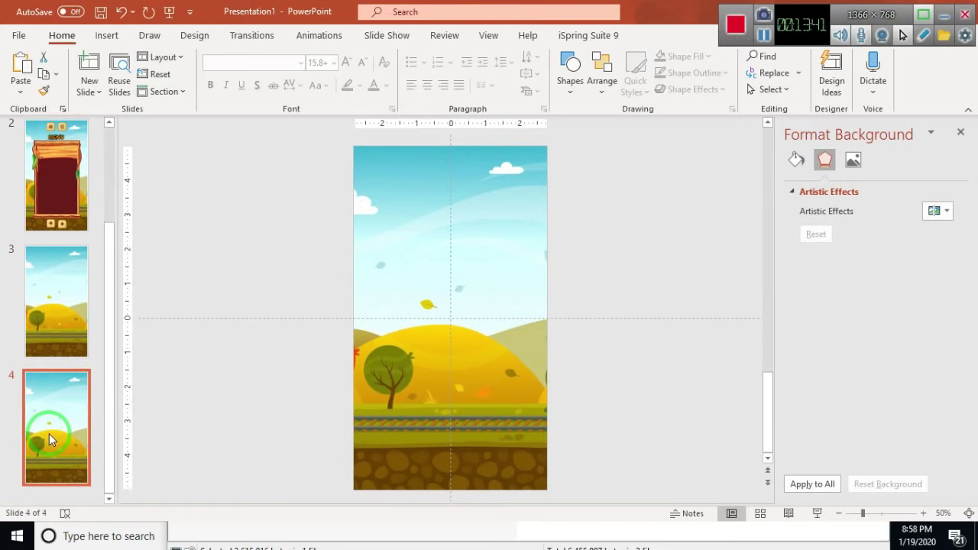
key(ctrl+d)
key(ctrl+d)
key(Up)
key(Up)
key(Up)
key(Up)
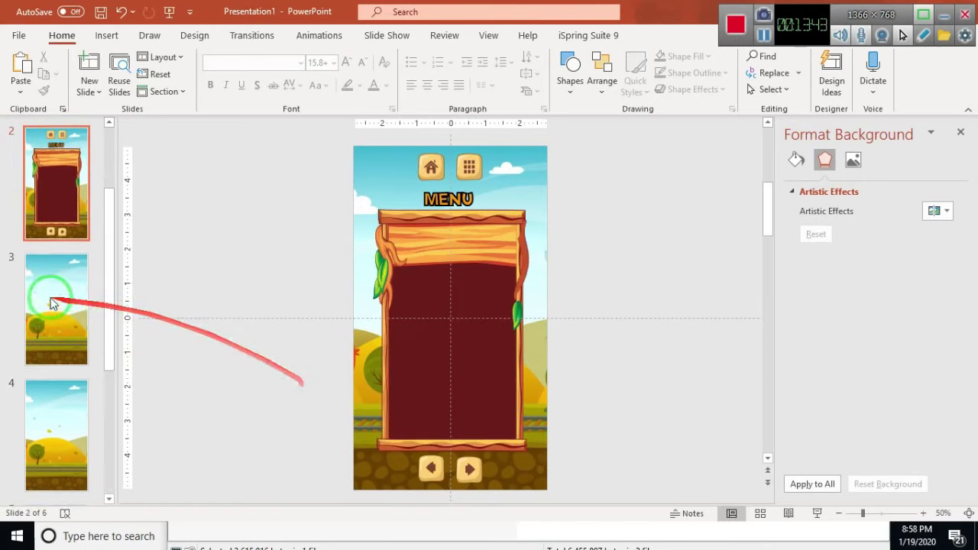
Paste the reference KOMPETENSI board, with its competency text and home, grid and arrow buttons, onto slide 3.
click(75, 313)
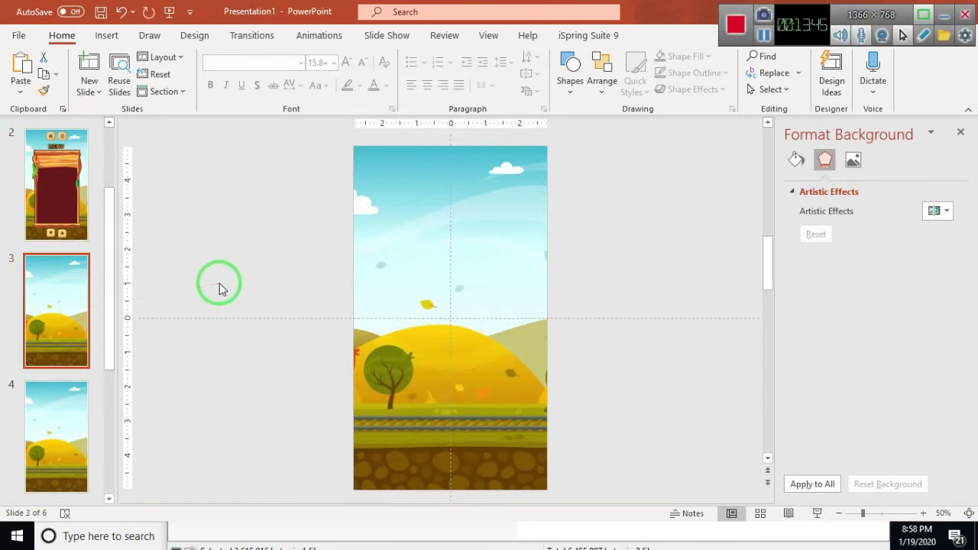
key(alt+Tab)
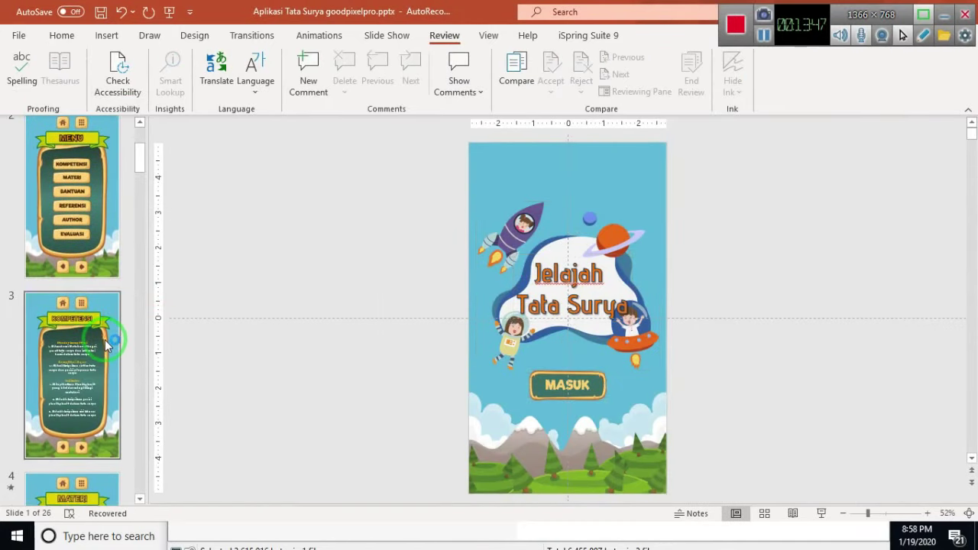
click(107, 336)
click(318, 333)
key(ctrl+a)
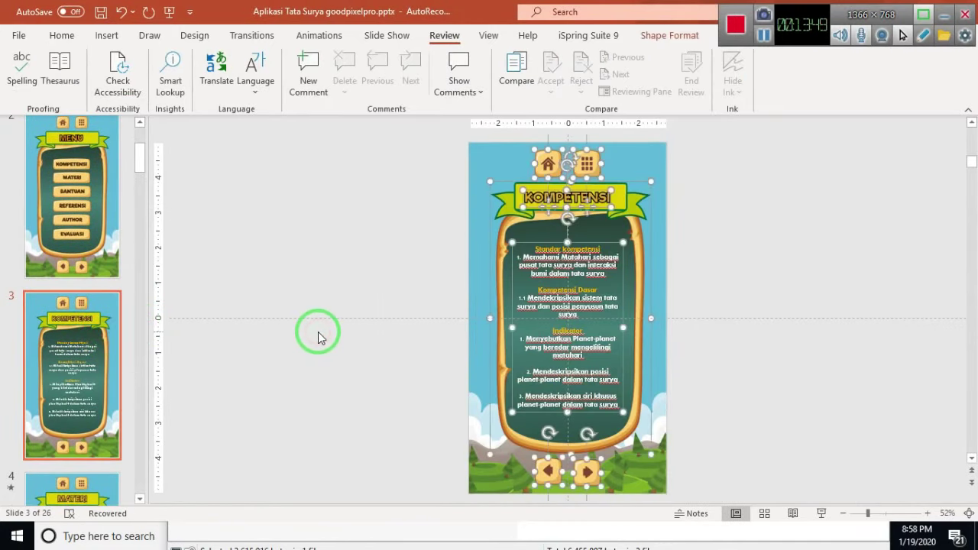
key(alt+Tab)
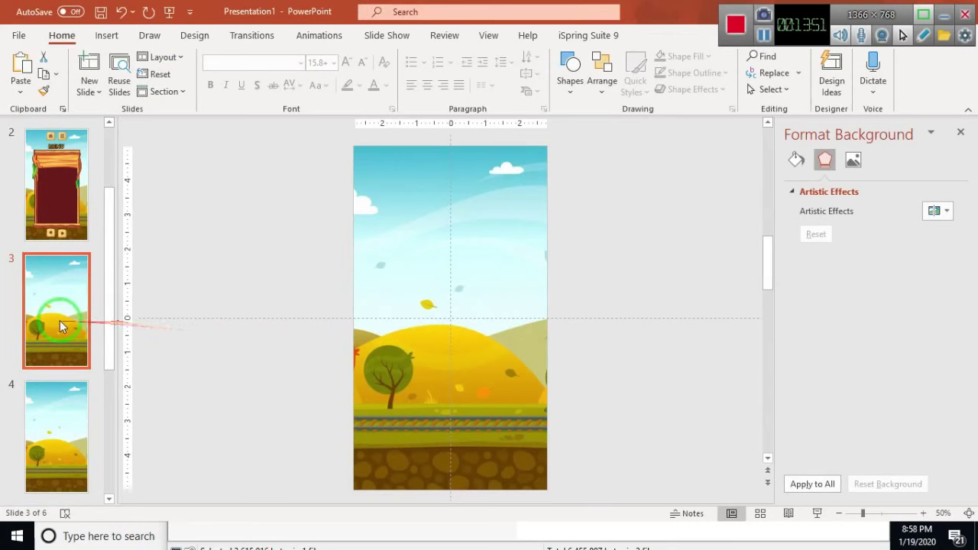
click(291, 284)
key(ctrl+v)
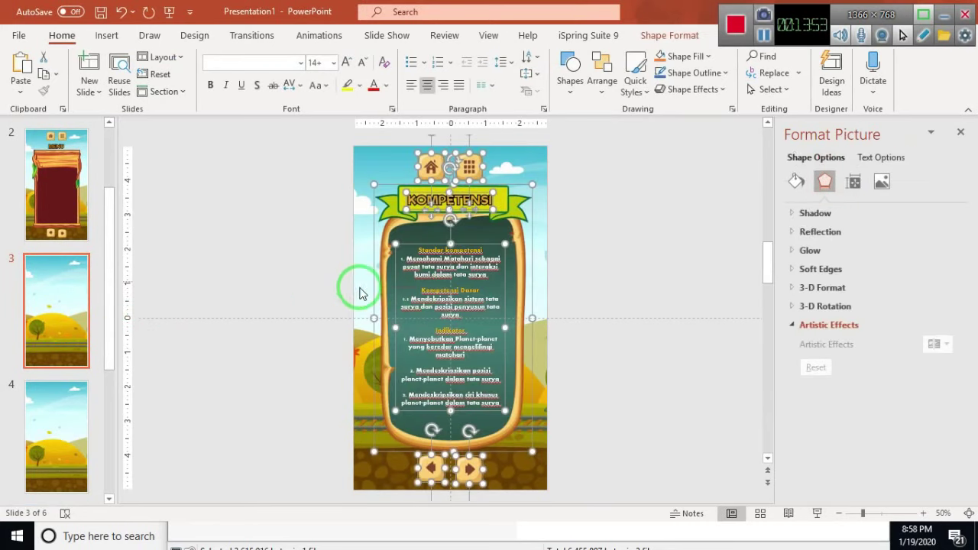
click(618, 277)
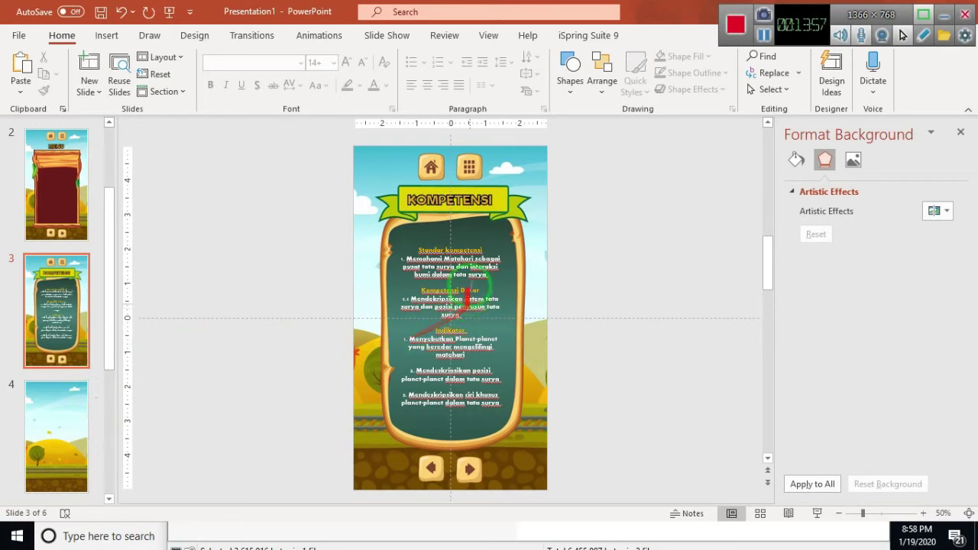
click(80, 451)
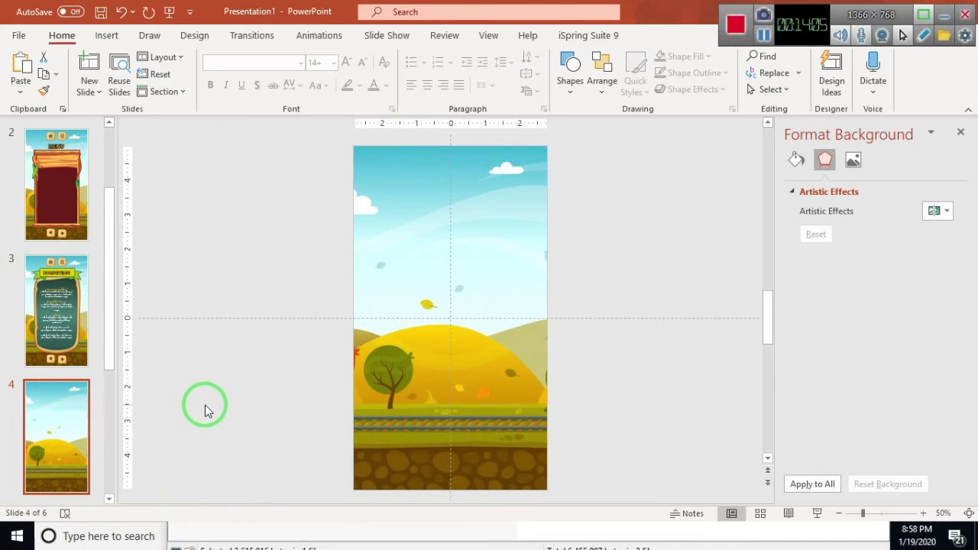
Switch to the Mengenal Herbivora, Karnivora, dan Omnivora deck and browse to slide 8's animal categories.
key(alt+Tab)
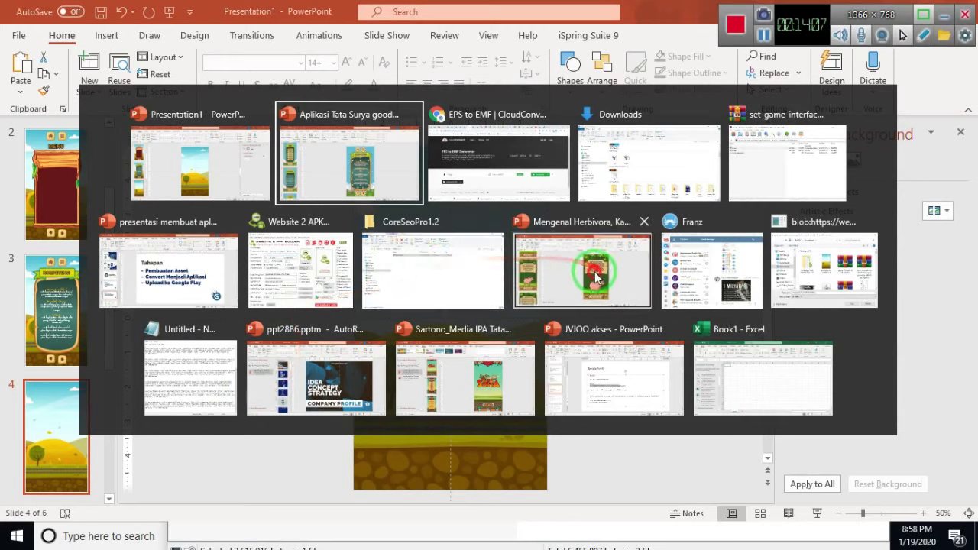
click(585, 273)
scroll(67, 256, up, 15)
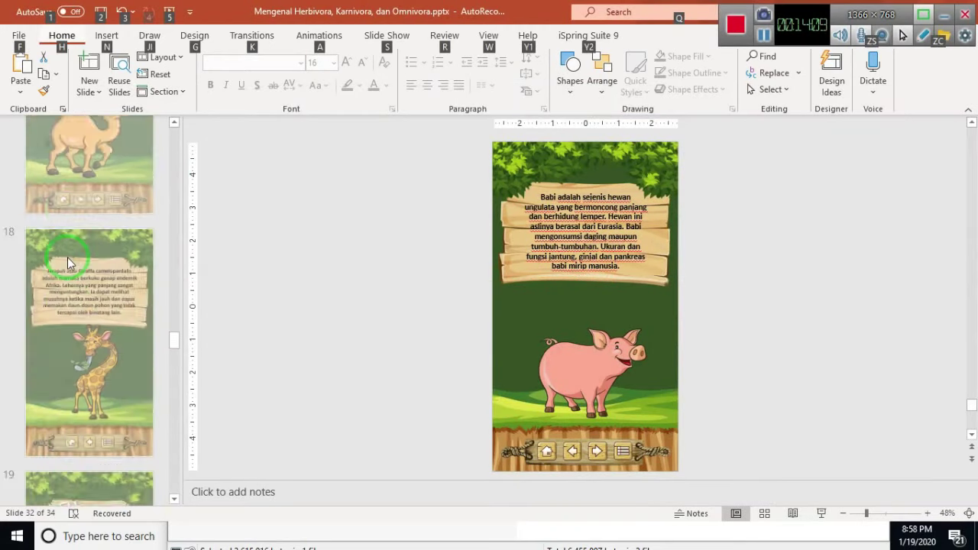
scroll(67, 256, up, 8)
click(82, 230)
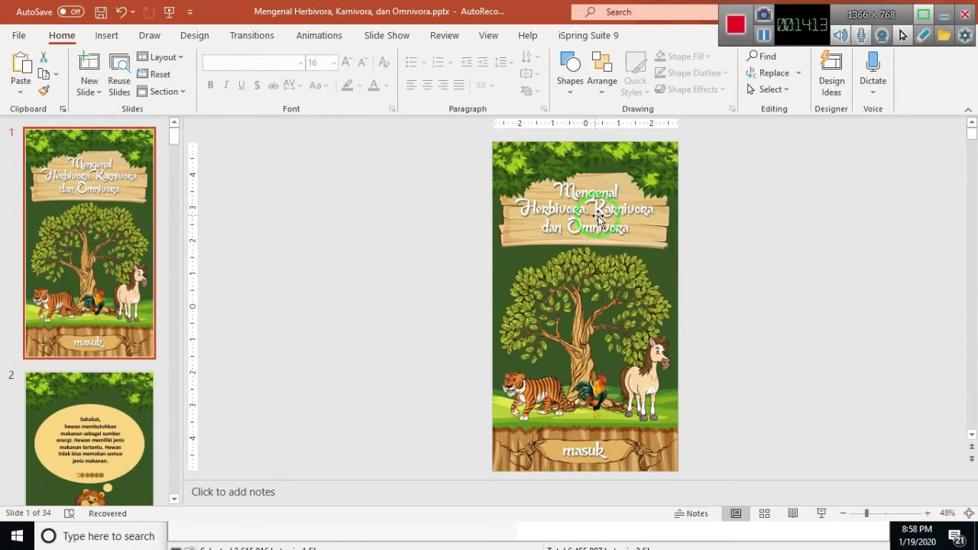
click(58, 418)
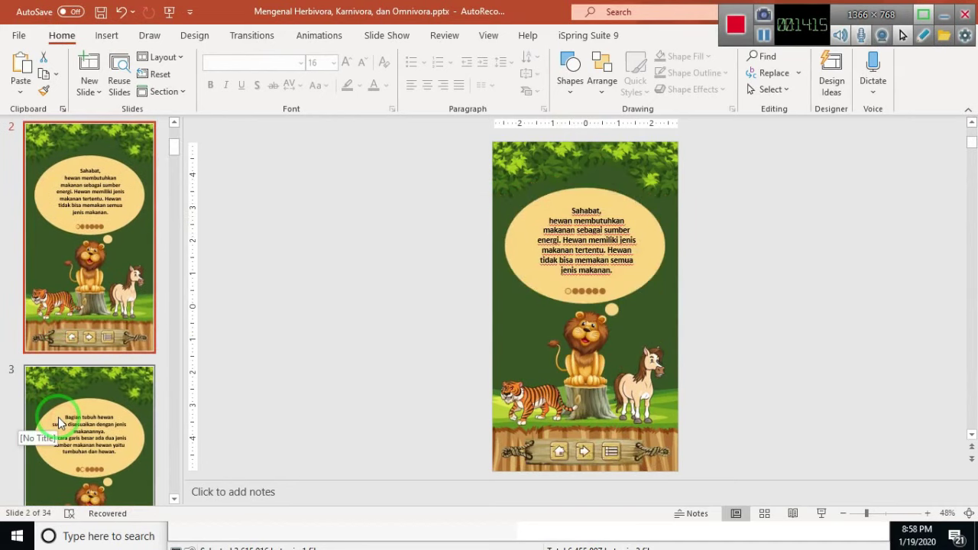
click(58, 417)
click(58, 418)
click(58, 417)
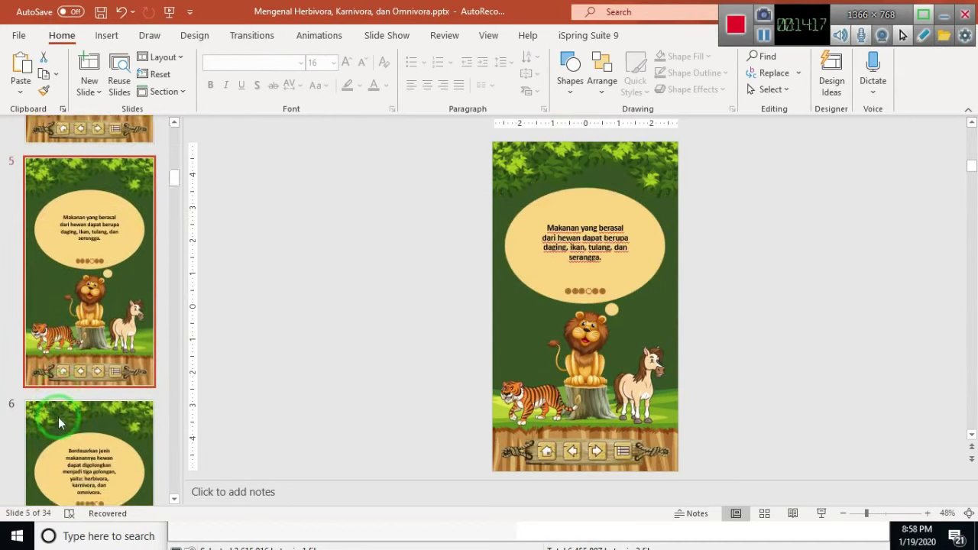
click(58, 417)
click(58, 417)
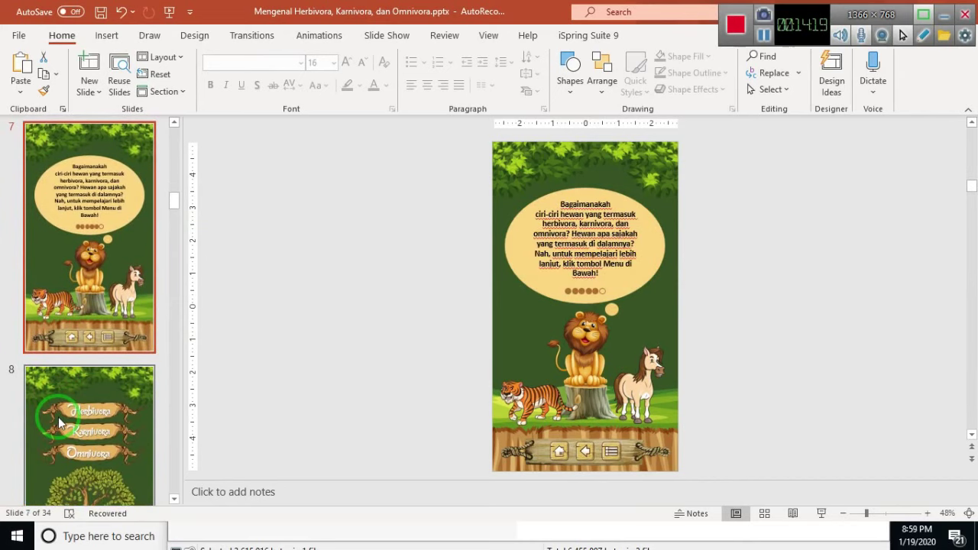
click(59, 417)
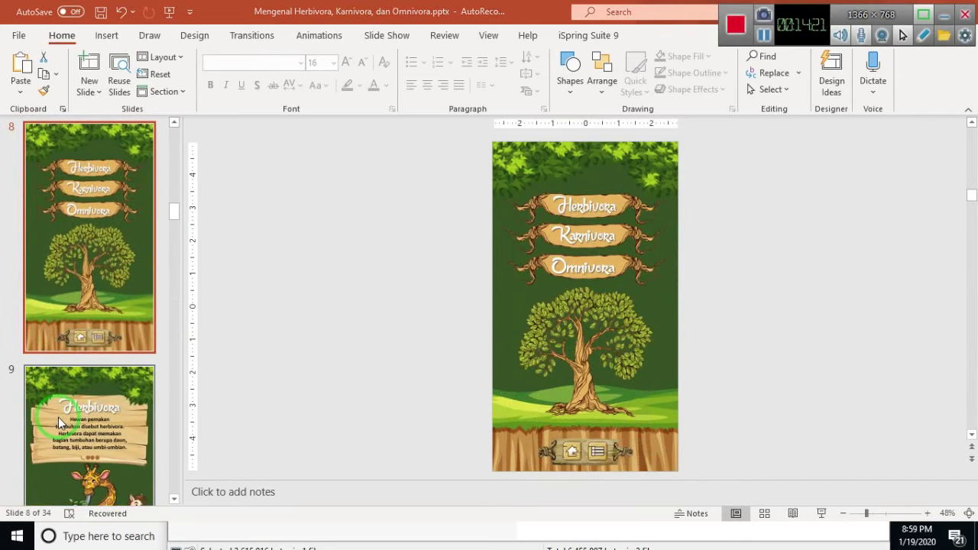
Run the slide show from slide 8 through the Herbivora slides, then exit and go back to slide 2.
key(shift+F5)
click(58, 417)
click(58, 417)
click(58, 417)
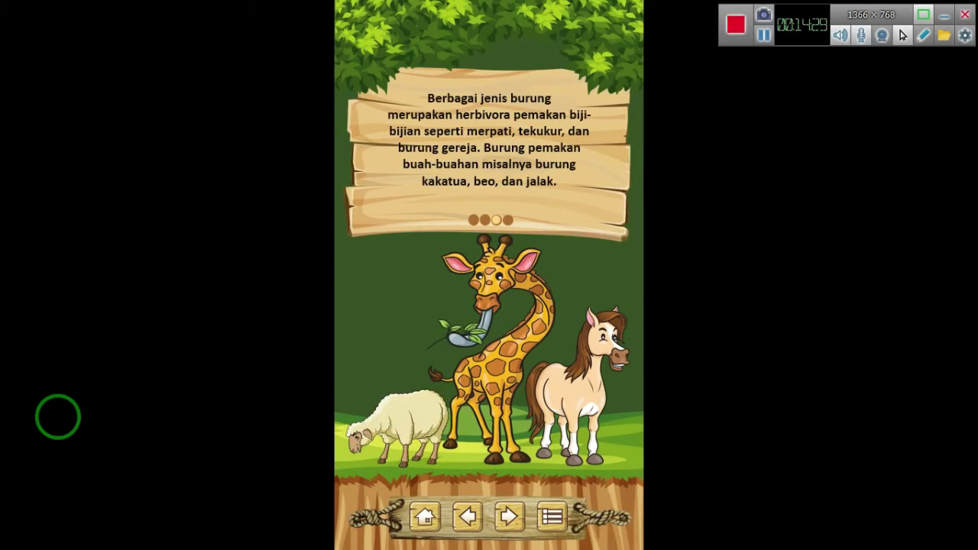
key(Escape)
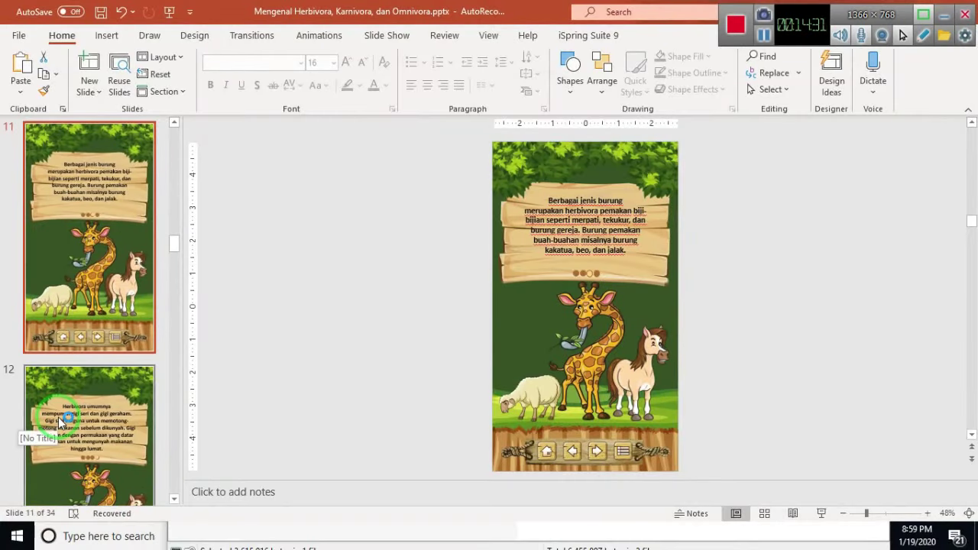
key(Up)
key(Up)
key(Up)
key(Up)
key(Up)
key(Up)
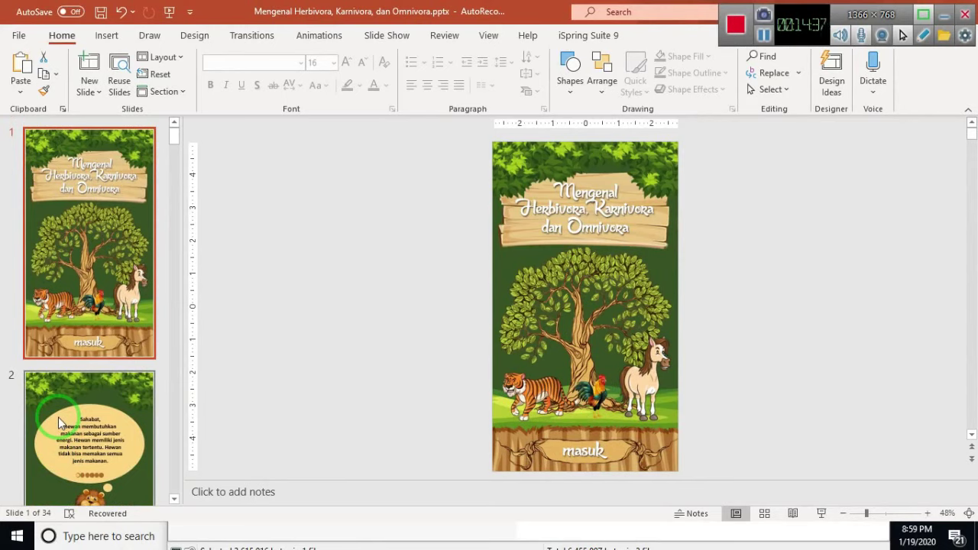
click(112, 428)
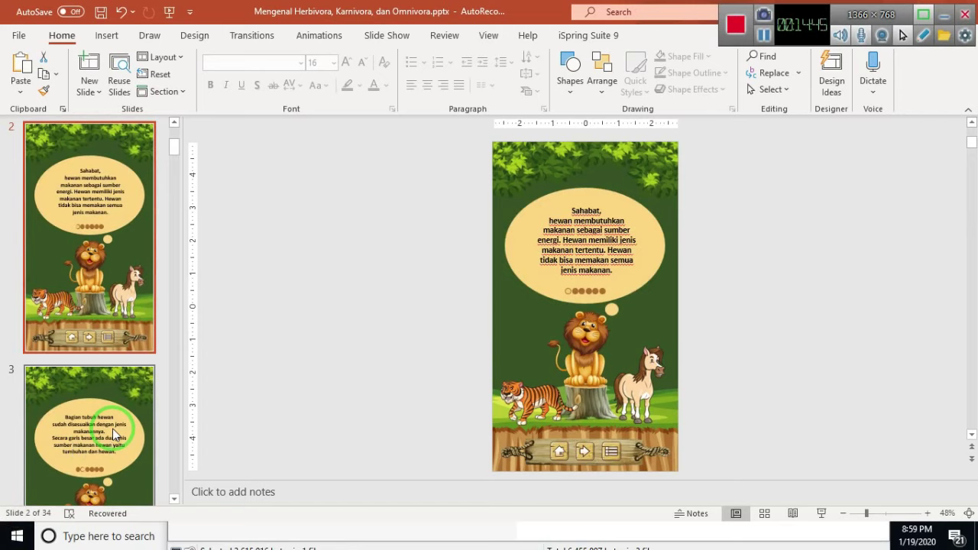
key(alt+Tab)
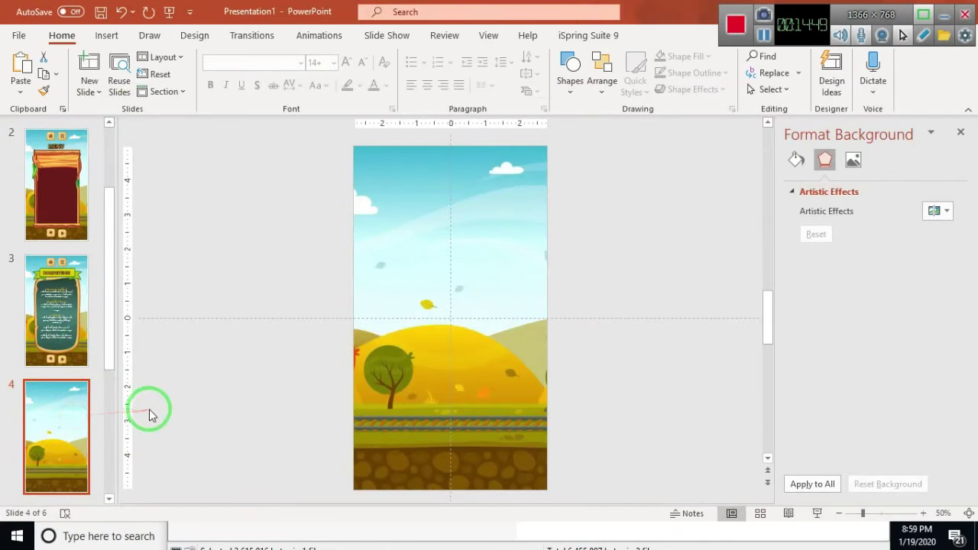
Copy the Tata Surya deck's MATERI panel with the MATAHARI text onto slide 4 of Presentation1.
key(alt+Tab)
scroll(49, 395, down, 2)
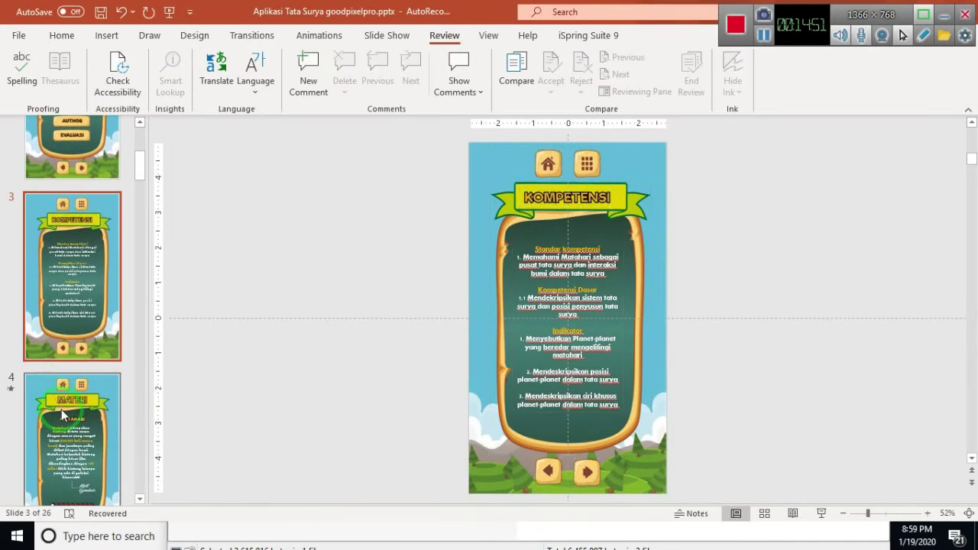
click(58, 397)
click(239, 390)
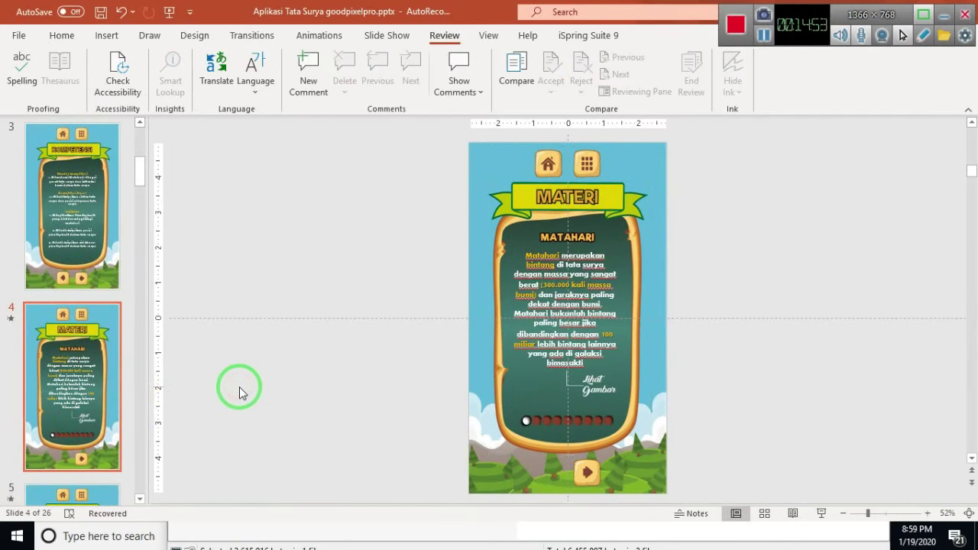
key(ctrl+a)
key(alt+Tab)
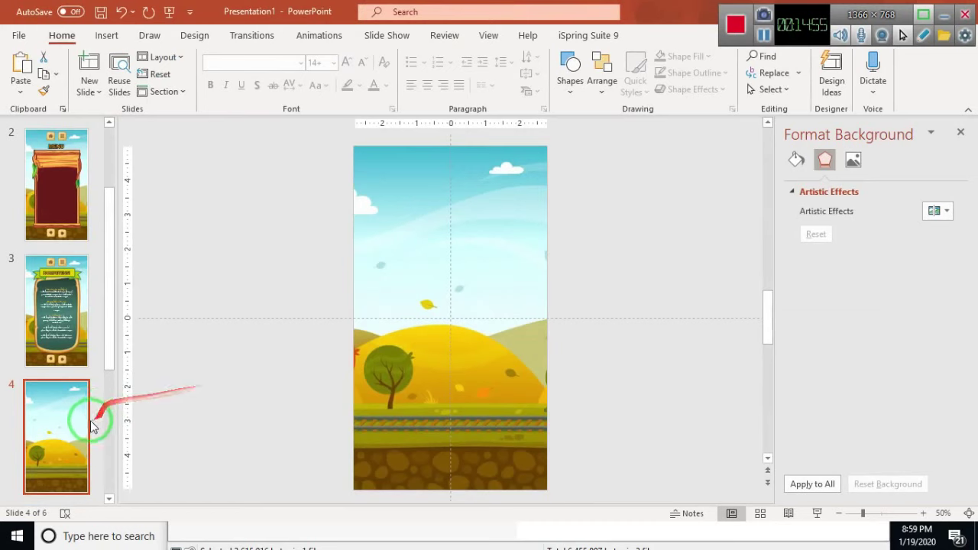
click(79, 426)
key(ctrl+v)
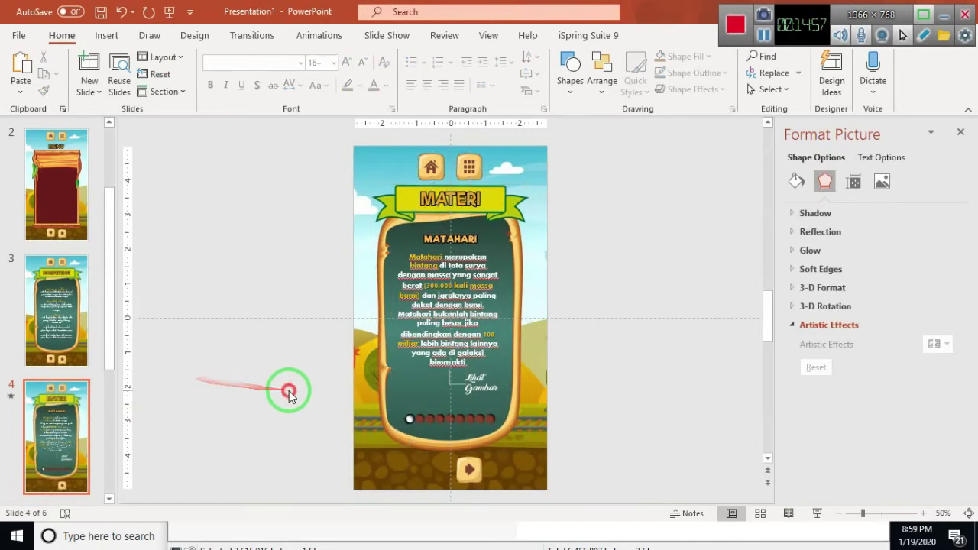
key(Escape)
Select slide 5 in Presentation1 and browse the reference deck's Merkurius, Author and Quiz slides.
scroll(76, 417, down, 2)
click(77, 417)
key(alt+Tab)
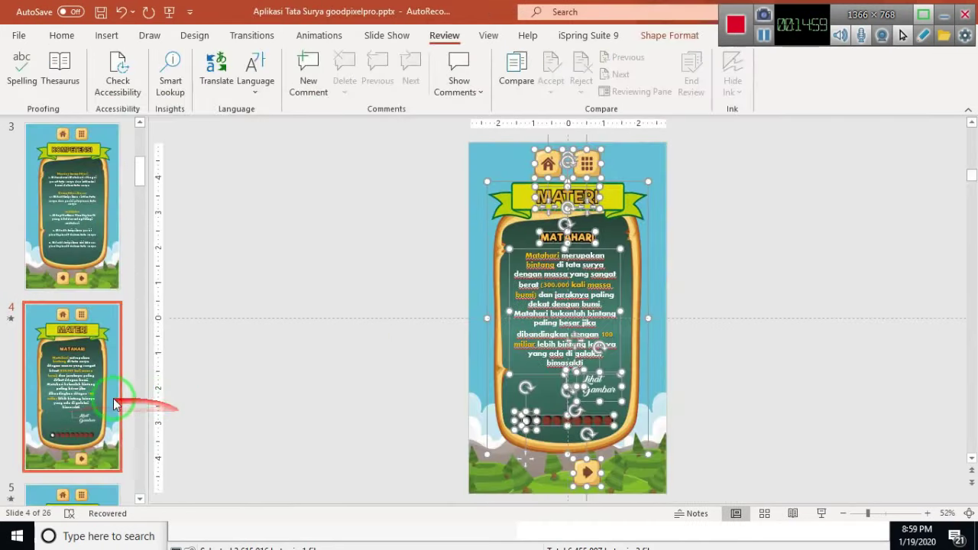
scroll(107, 387, down, 2)
click(104, 372)
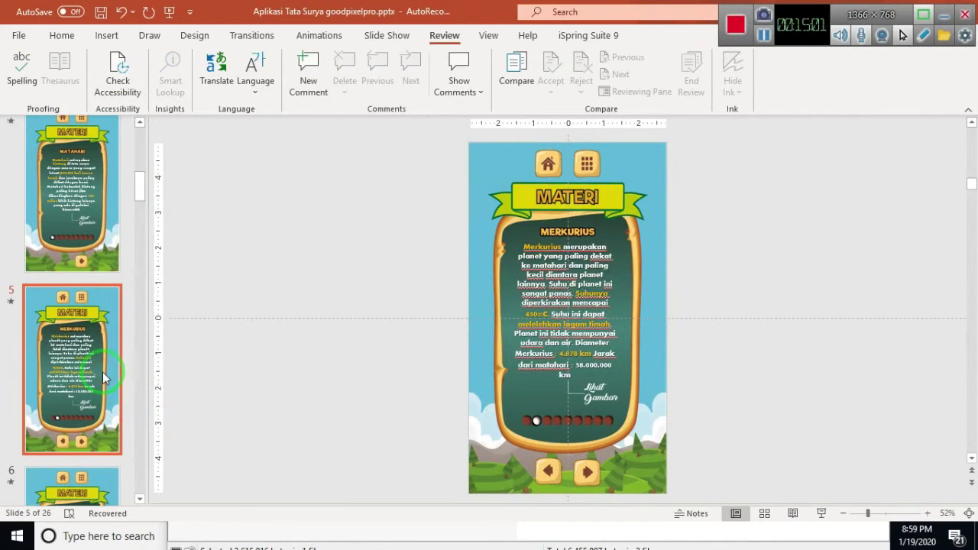
scroll(105, 372, down, 10)
scroll(107, 372, down, 10)
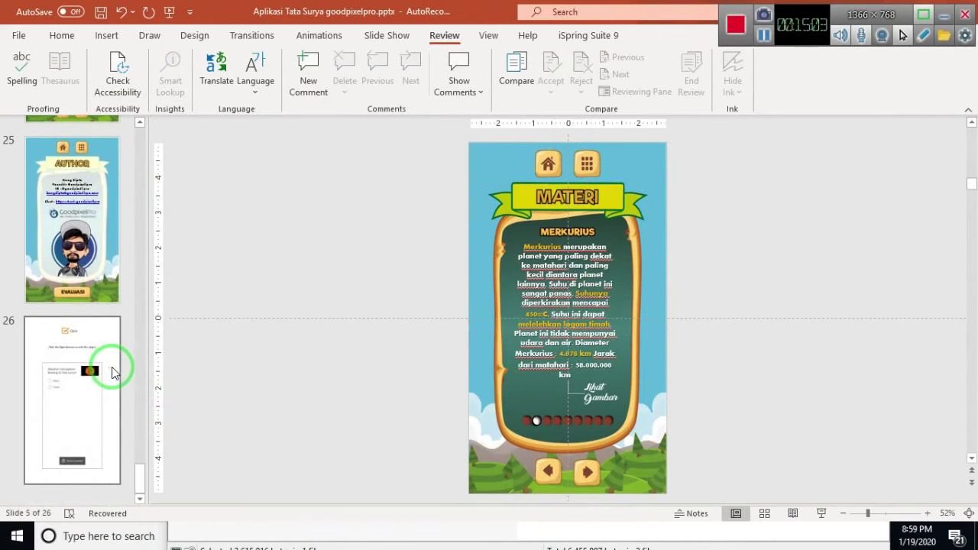
shift+click(107, 440)
drag(88, 268, 116, 378)
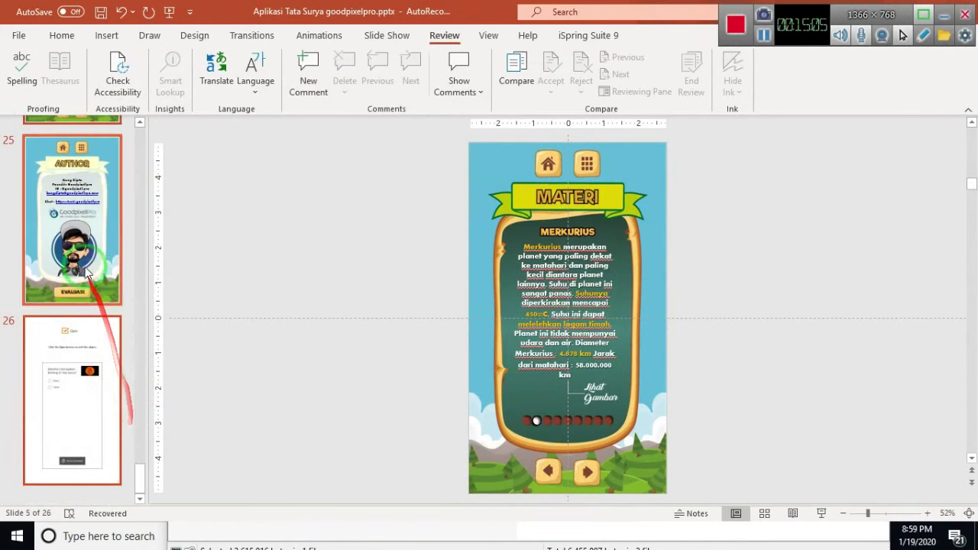
click(116, 379)
Scroll the reference deck's slide list back up to the MATERI slide 4.
scroll(107, 389, up, 5)
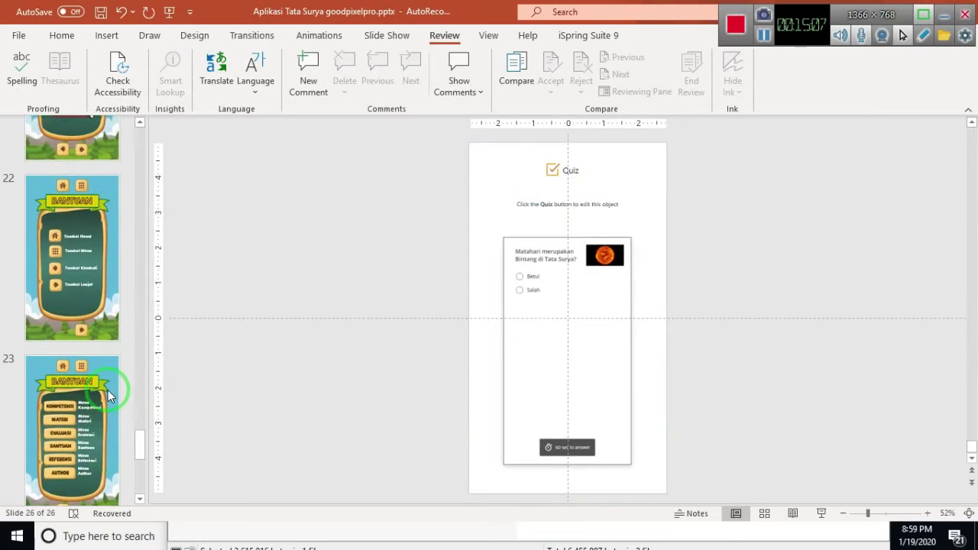
scroll(108, 389, up, 5)
scroll(108, 389, up, 8)
scroll(107, 389, up, 3)
scroll(108, 389, up, 3)
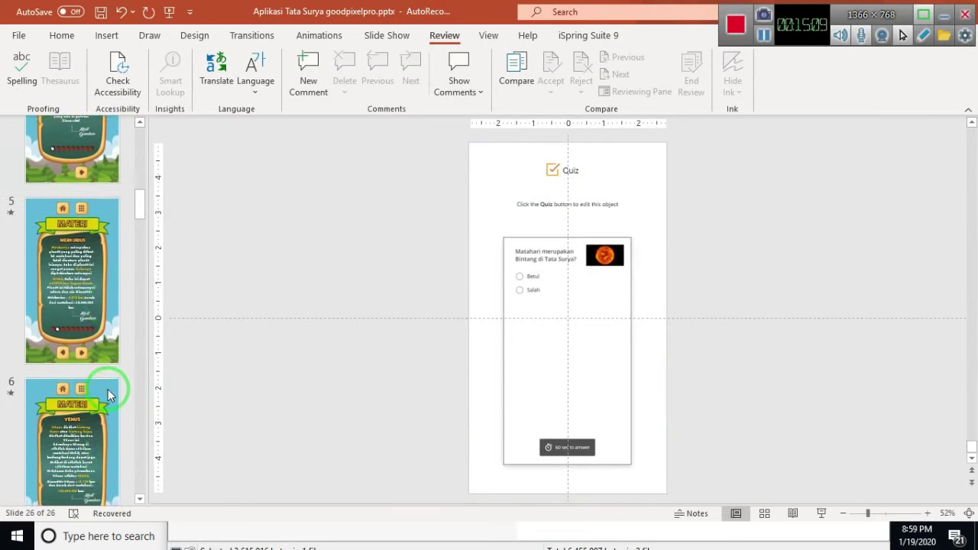
scroll(108, 389, up, 3)
scroll(108, 389, up, 3)
scroll(107, 389, up, 3)
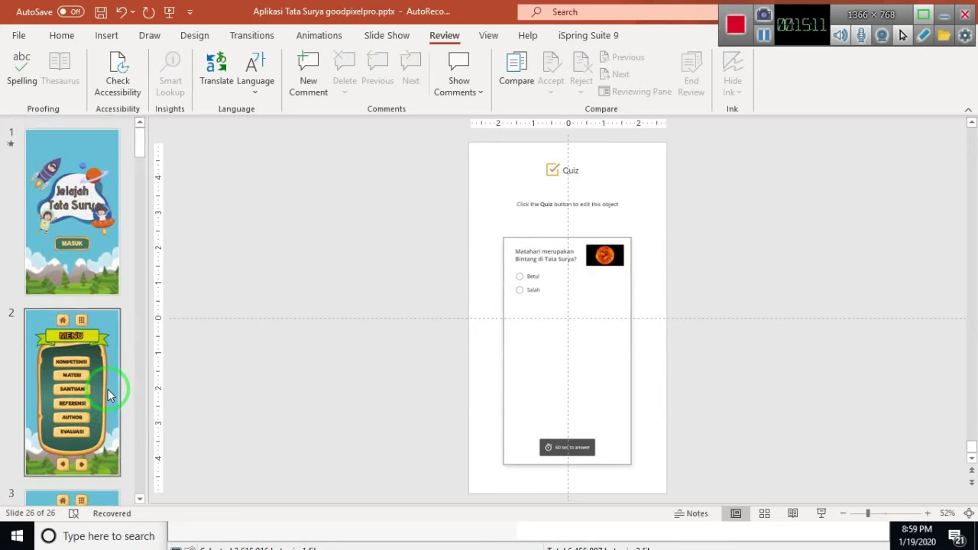
scroll(108, 389, down, 5)
scroll(107, 389, down, 2)
click(108, 352)
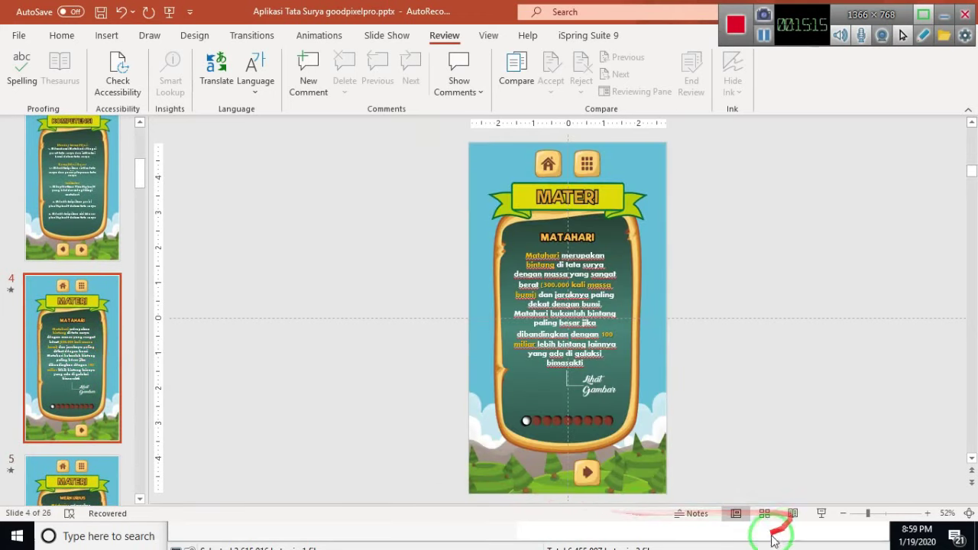
key(alt+Tab)
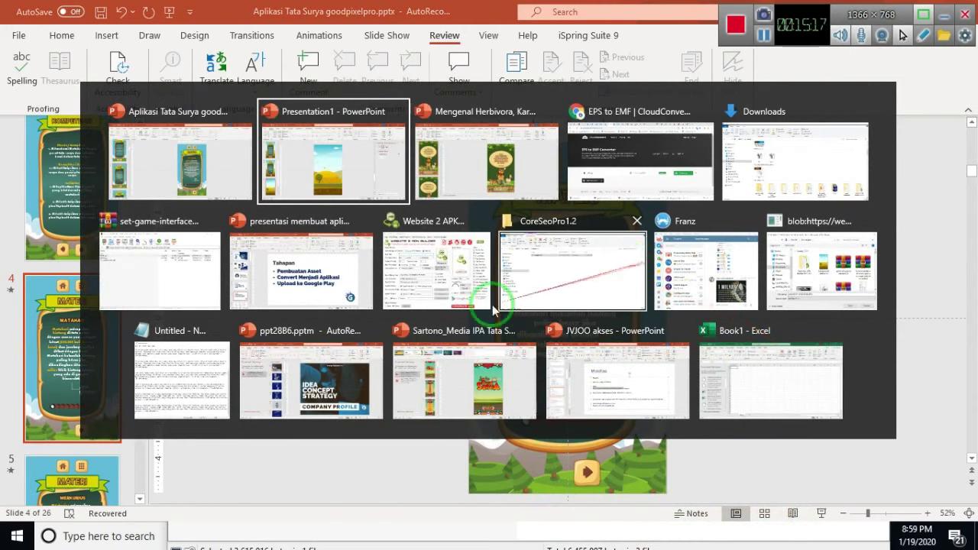
Select the first Matahari paragraph at the top of the Notepad file, then bring the Tata Surya deck back.
click(153, 386)
scroll(360, 230, up, 3)
scroll(328, 199, up, 3)
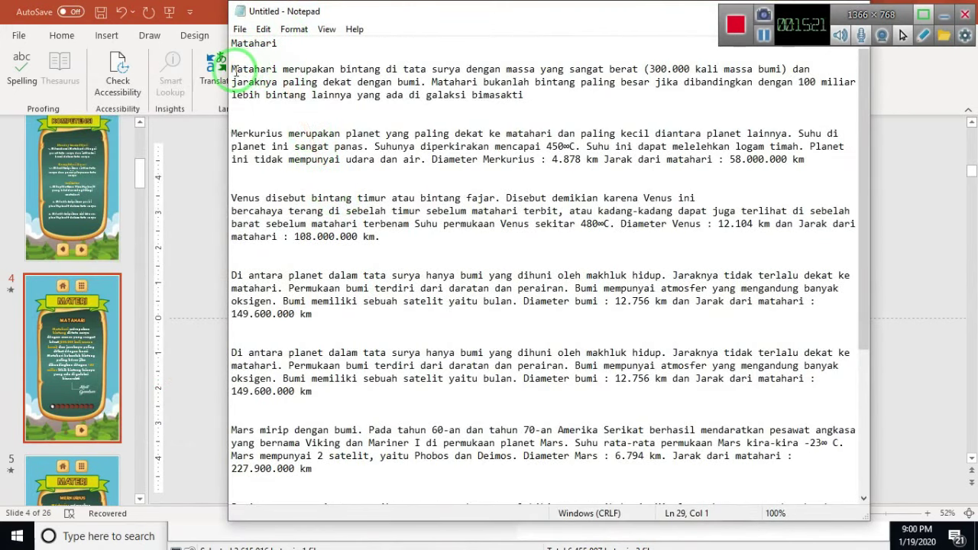
drag(232, 69, 601, 90)
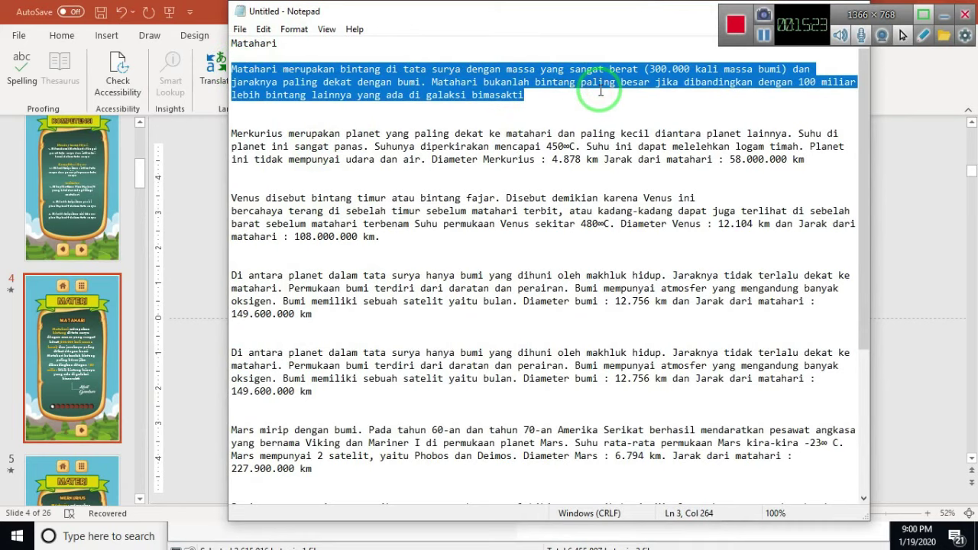
drag(94, 273, 581, 306)
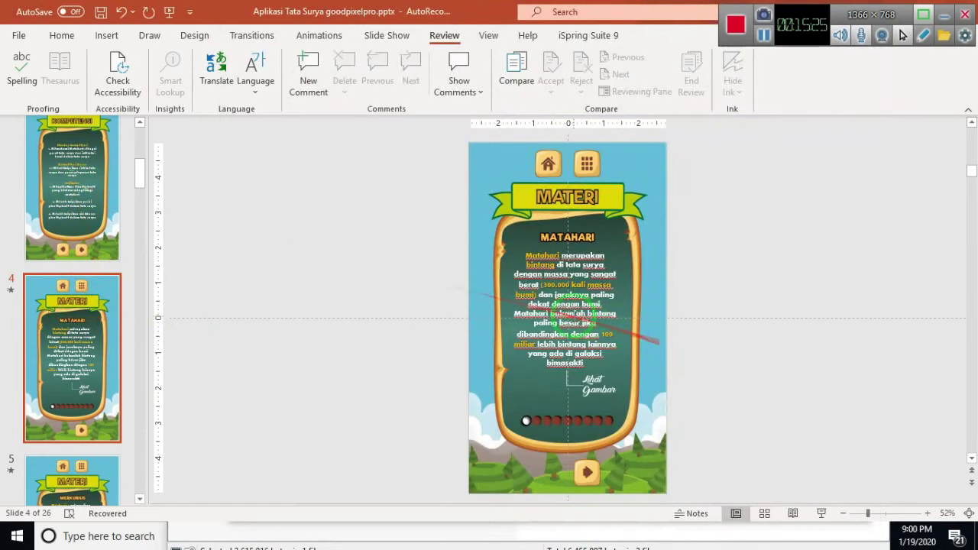
click(589, 321)
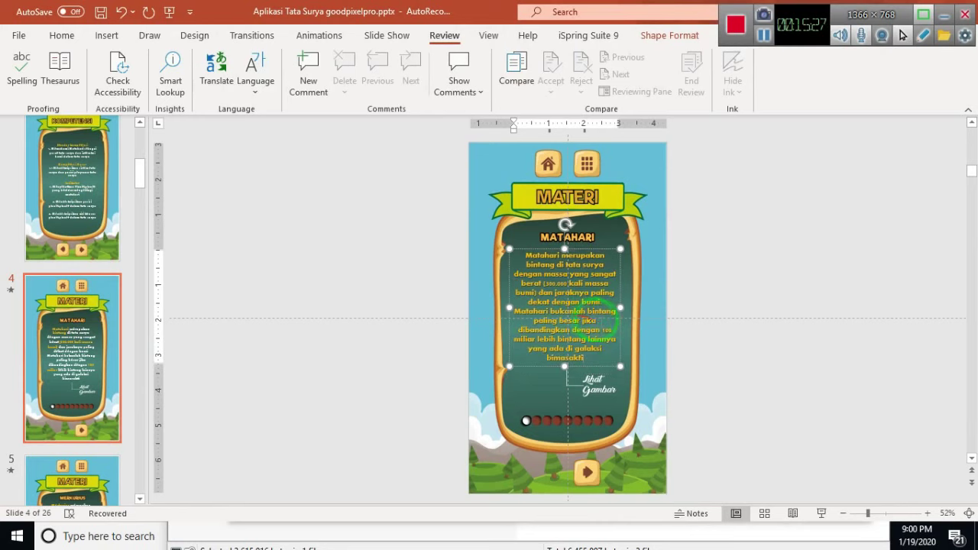
key(ctrl+z)
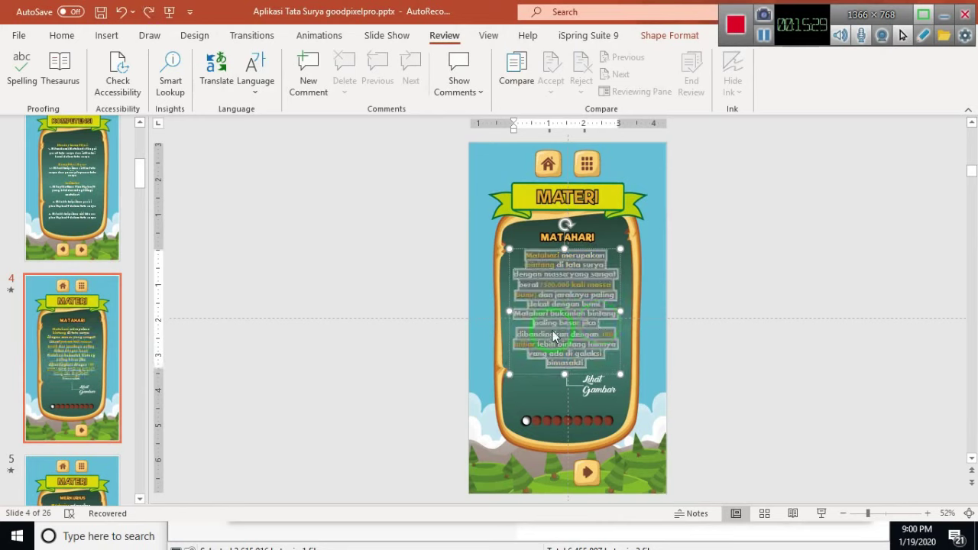
click(270, 357)
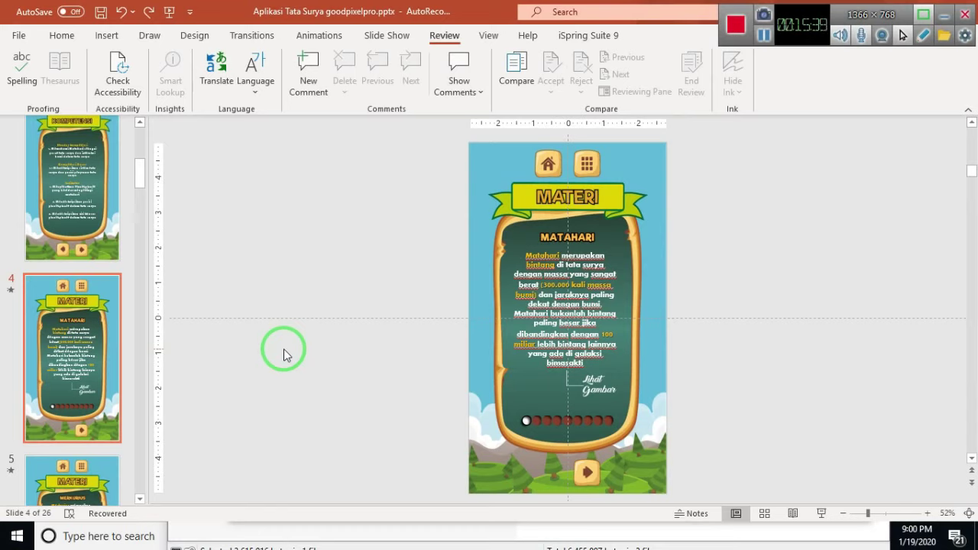
scroll(91, 230, up, 2)
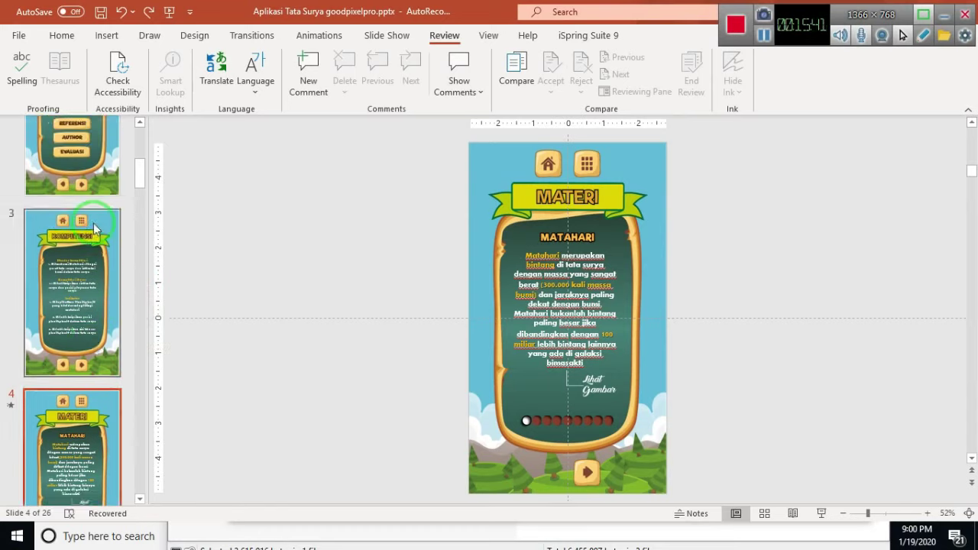
scroll(96, 229, up, 5)
scroll(96, 227, up, 1)
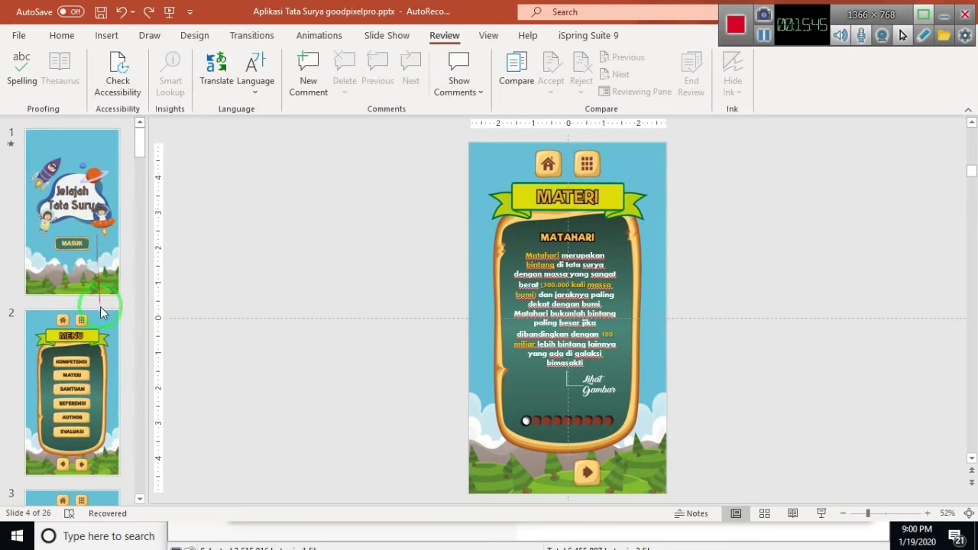
scroll(102, 334, down, 3)
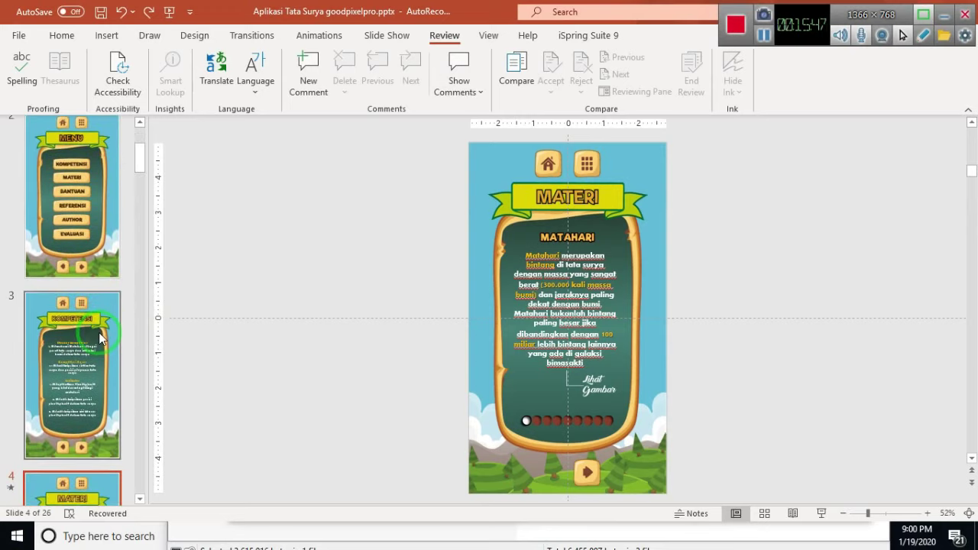
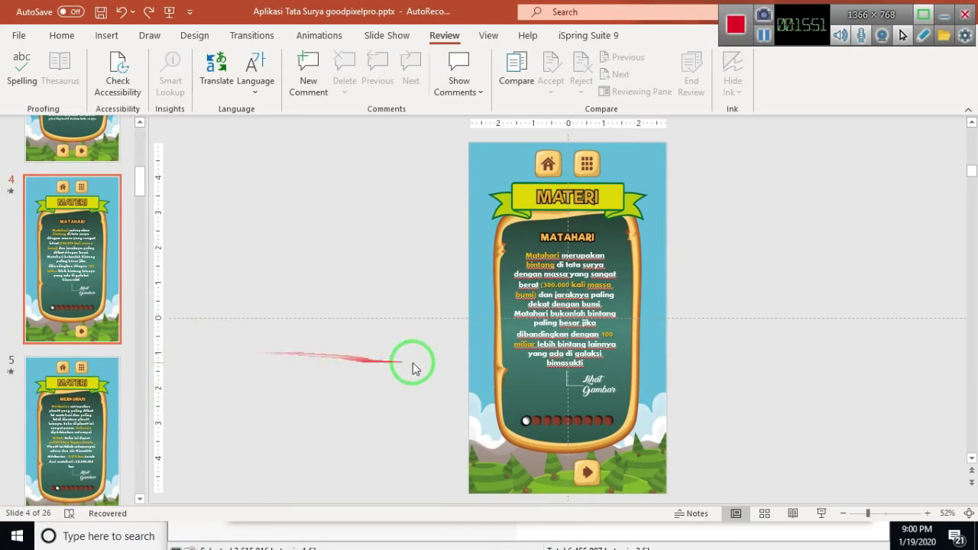
Copy the progress-dots strip from the Matahari material slide of Aplikasi Tata Surya.
scroll(90, 283, up, 3)
scroll(99, 279, up, 1)
scroll(115, 280, up, 2)
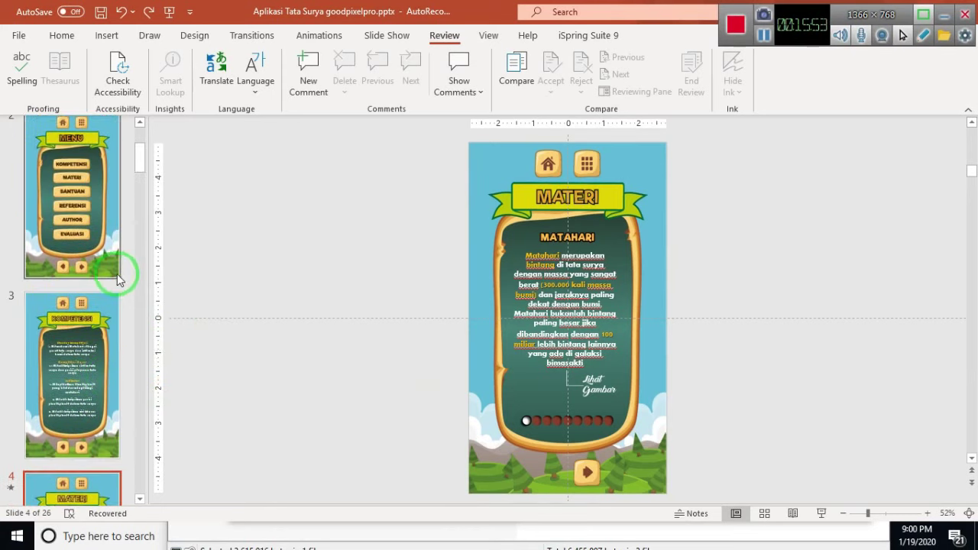
click(594, 420)
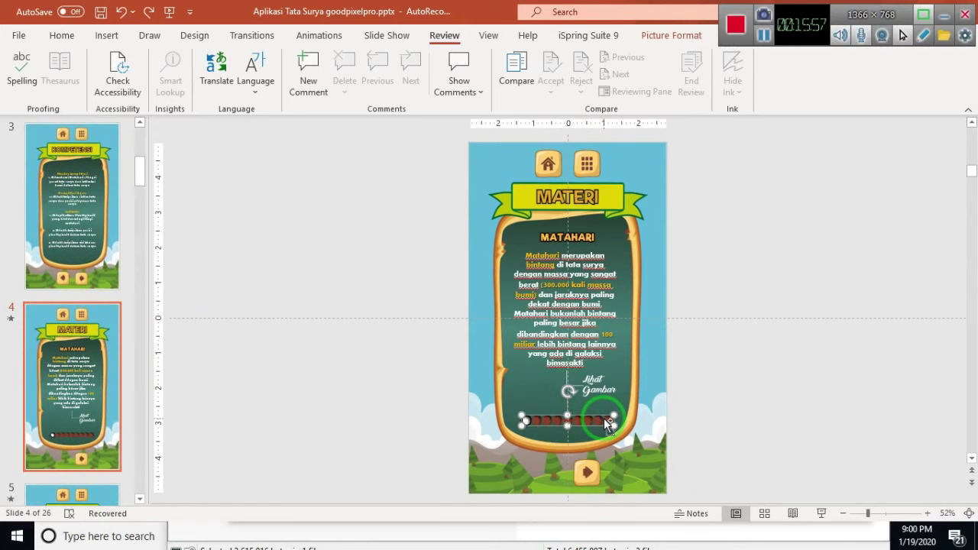
key(alt+Tab)
key(alt+Tab)
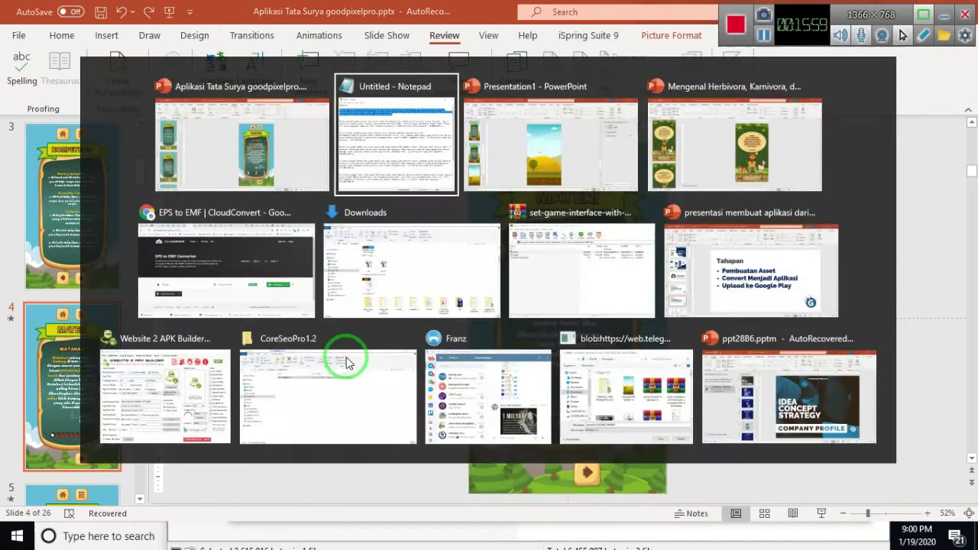
Paste the progress-dots strip onto slide 5 of Presentation1.
key(Tab)
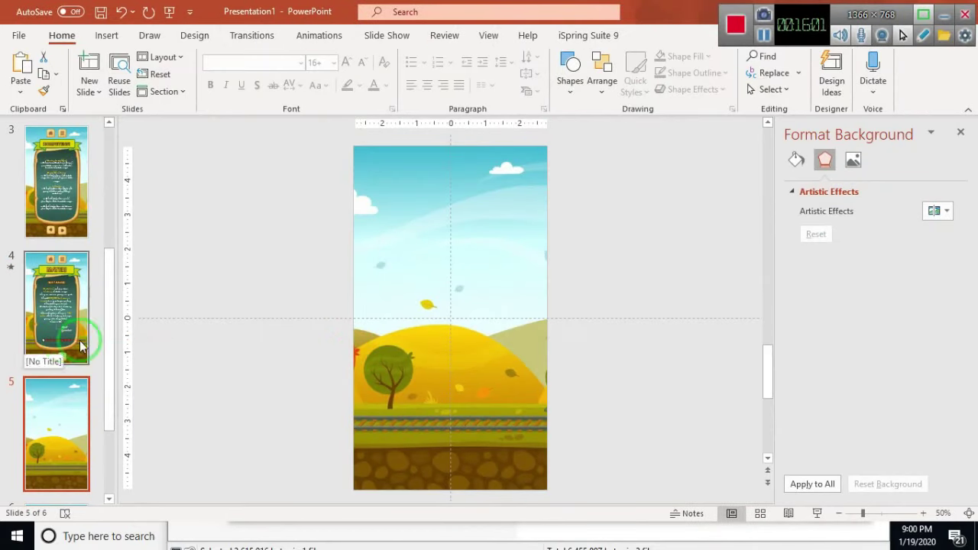
key(ctrl+v)
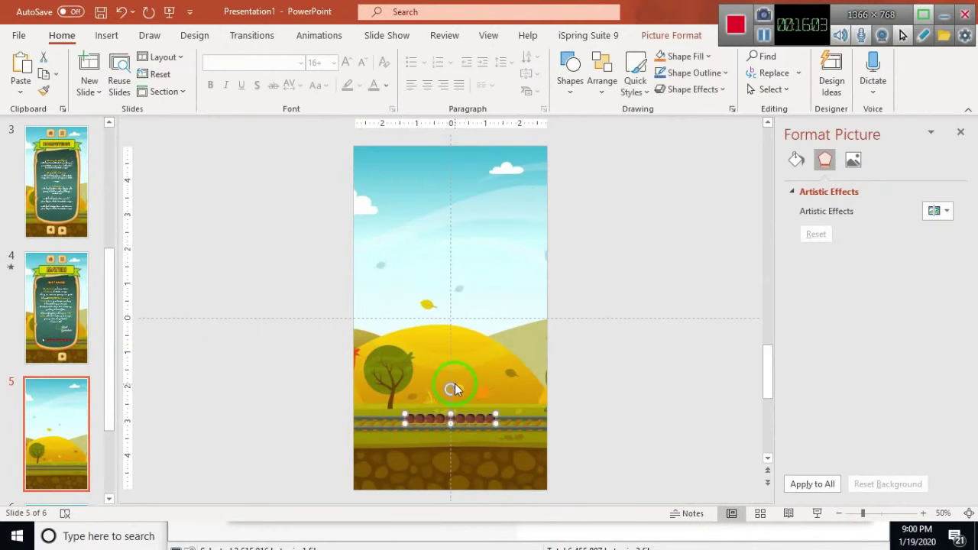
click(473, 449)
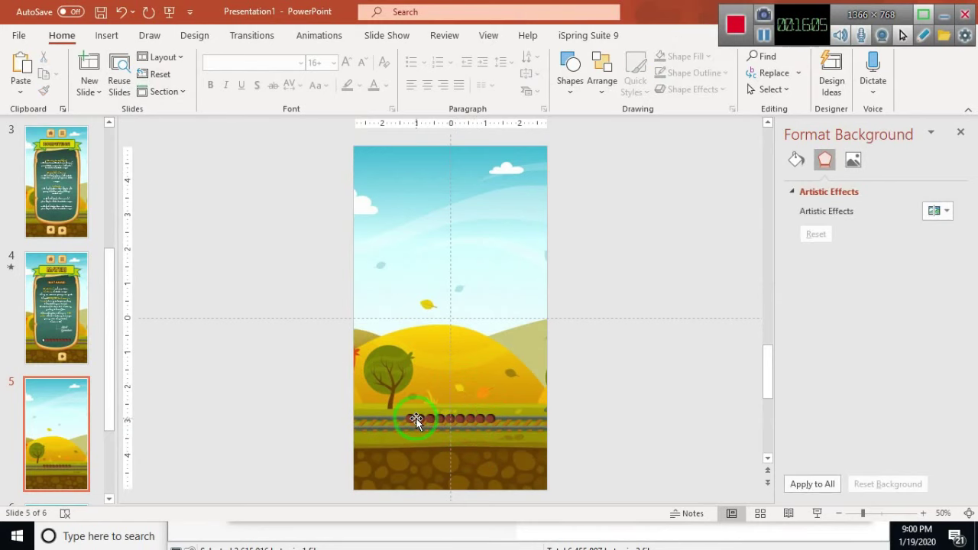
Bring the white dot over from Aplikasi Tata Surya and paste it at the row's left end.
key(alt+Tab)
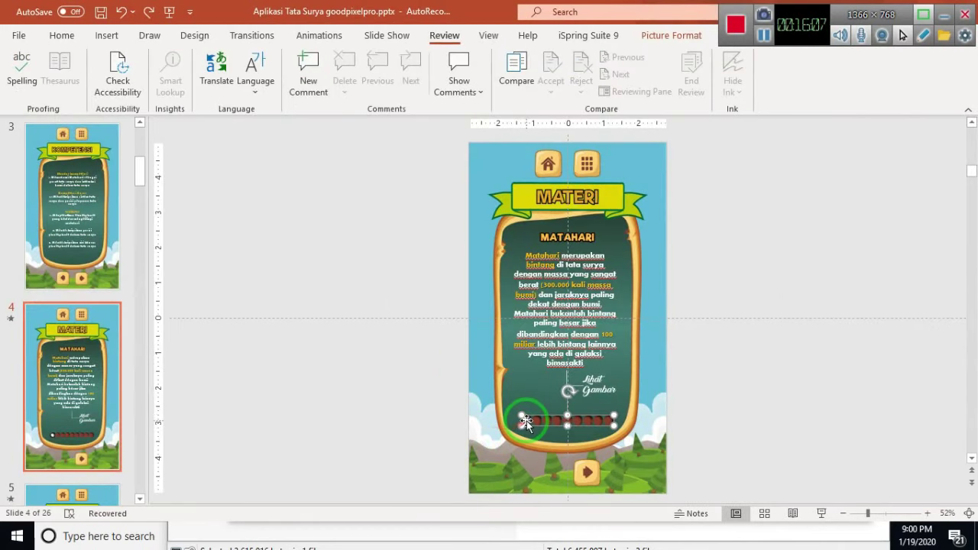
key(alt+Tab)
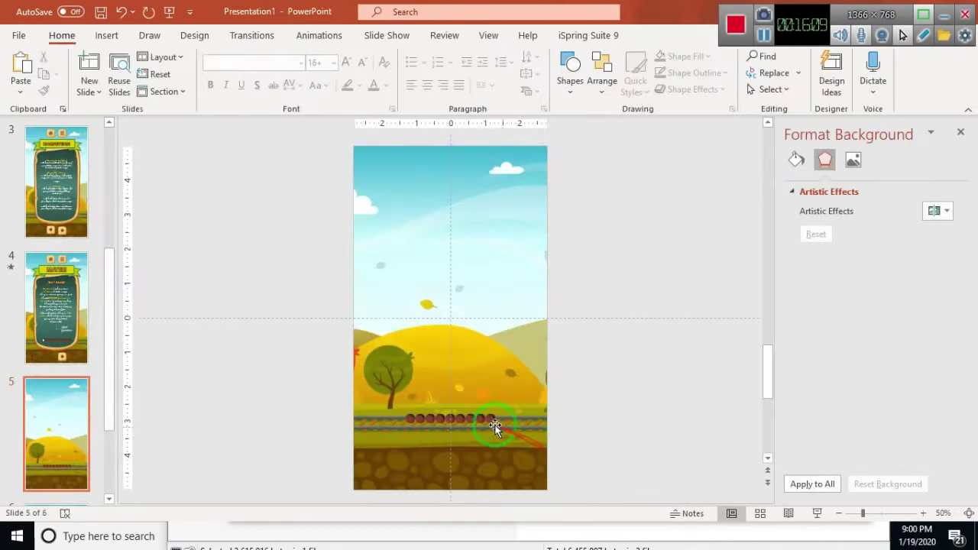
key(ctrl+v)
click(544, 429)
click(66, 424)
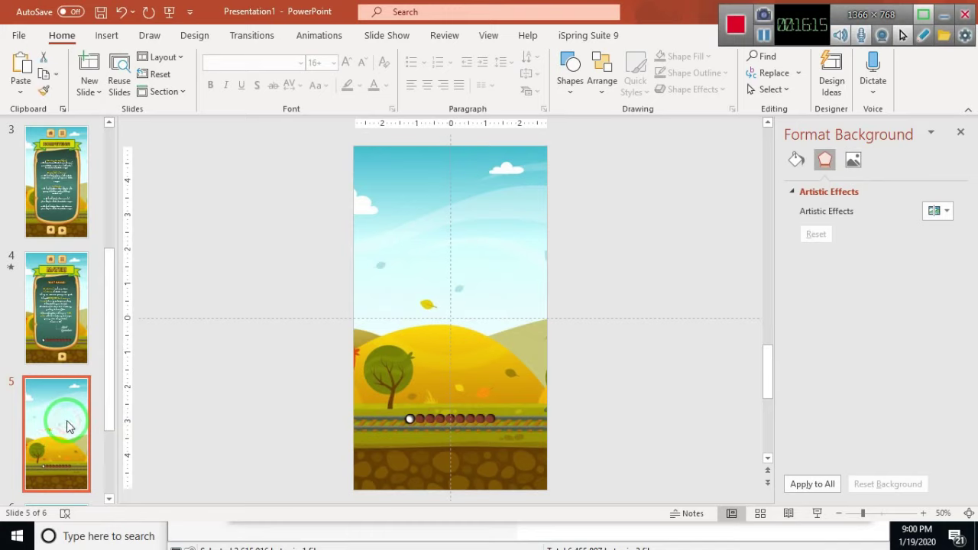
Duplicate slide 5, then delete the resulting slide 7.
key(ctrl+d)
click(59, 424)
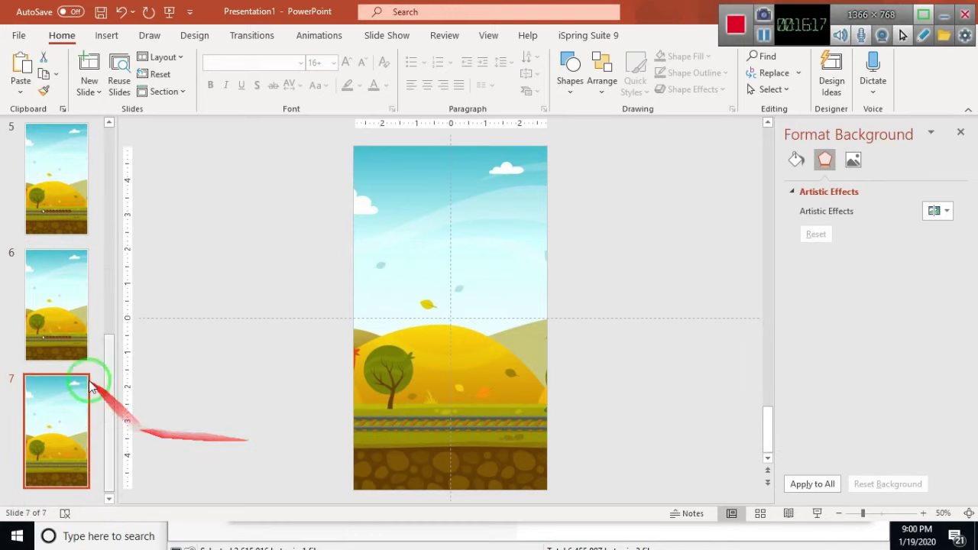
click(62, 342)
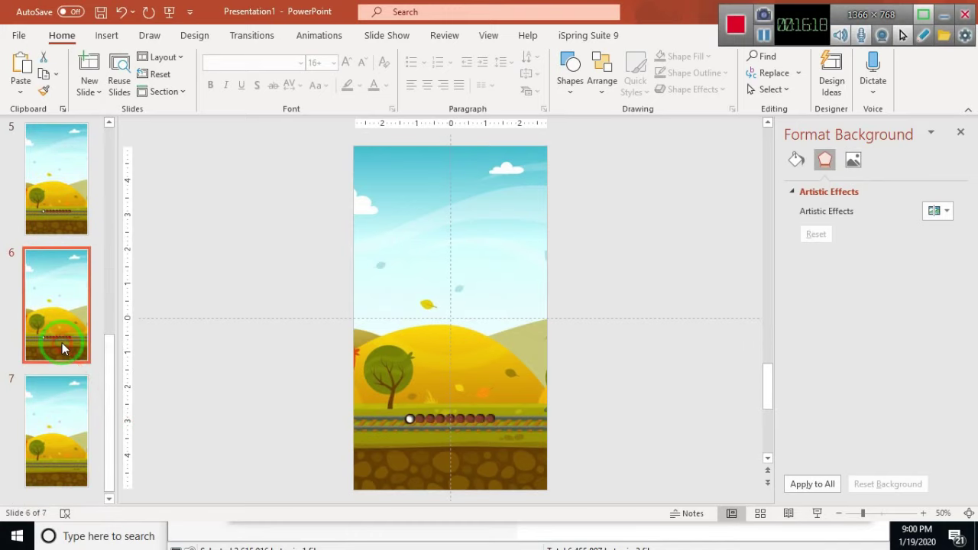
click(72, 423)
key(Delete)
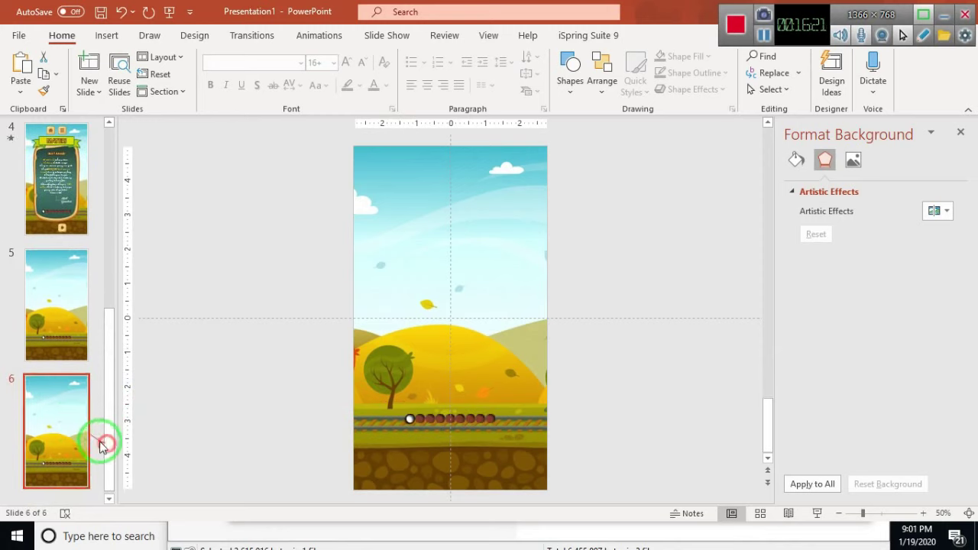
Duplicate slide 6 and remove the ball-row picture from the new slide 7.
key(ctrl+d)
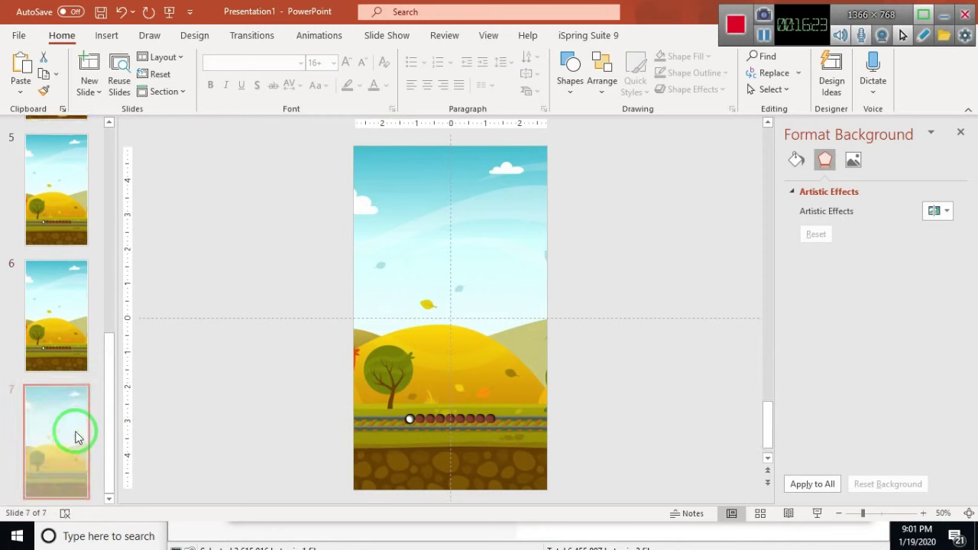
click(410, 420)
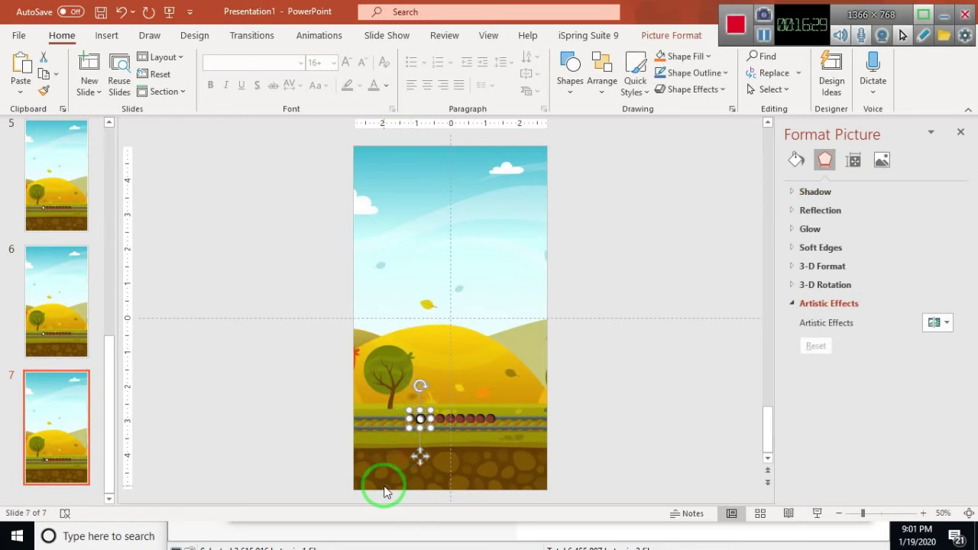
click(577, 405)
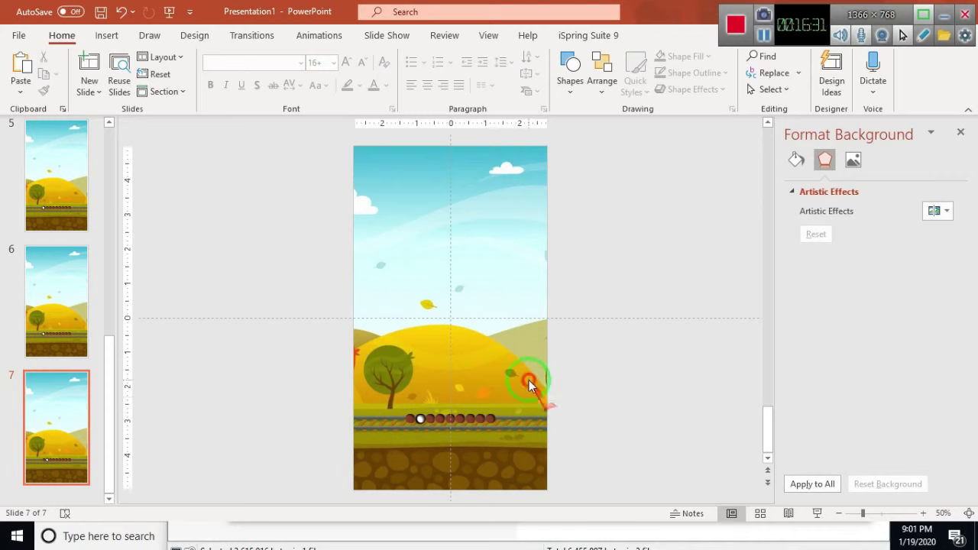
click(529, 379)
key(Delete)
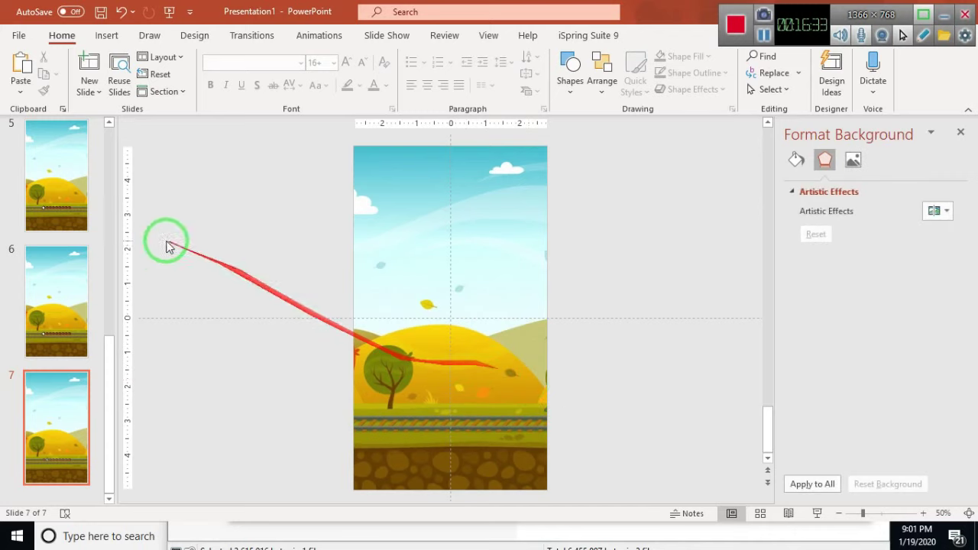
Delete the spare background slides 5–7, leaving 4 slides.
scroll(31, 252, up, 3)
click(68, 410)
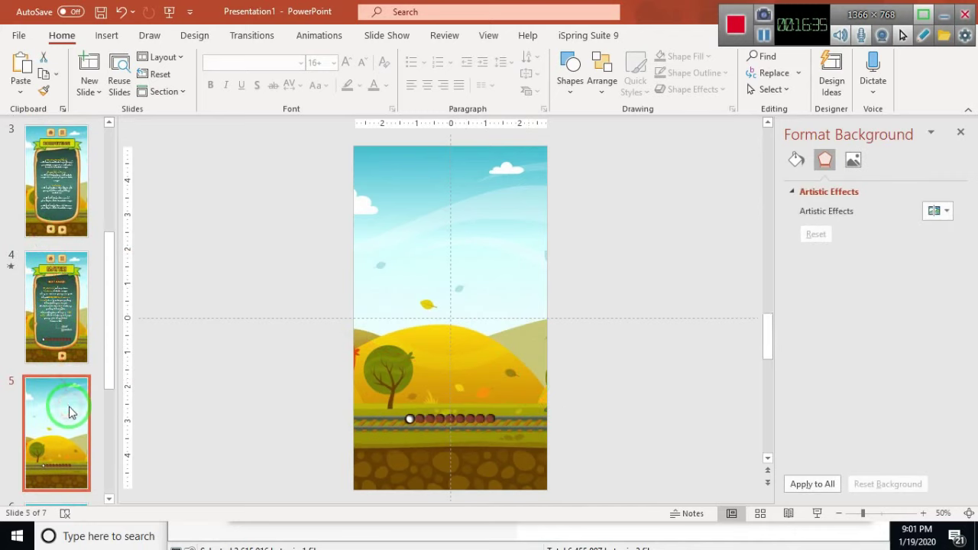
key(Delete)
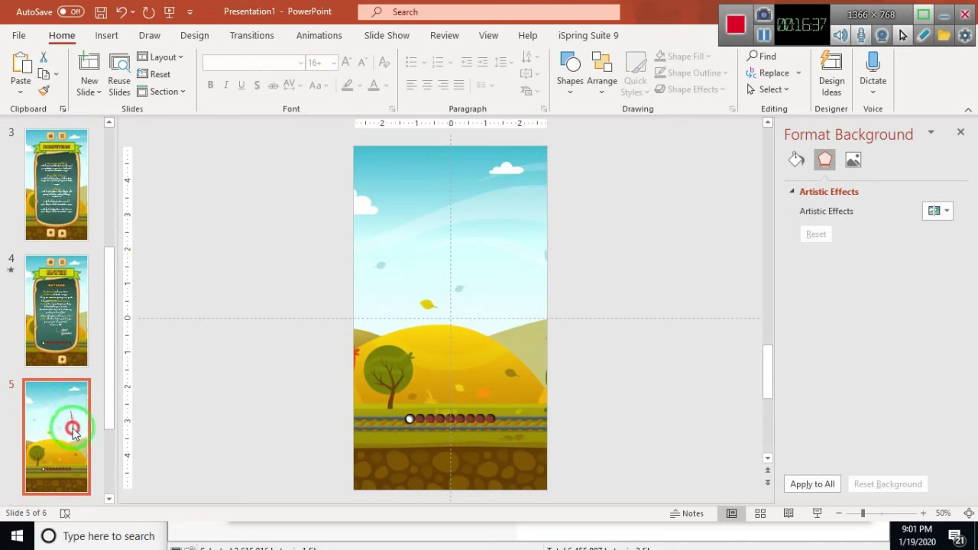
key(Delete)
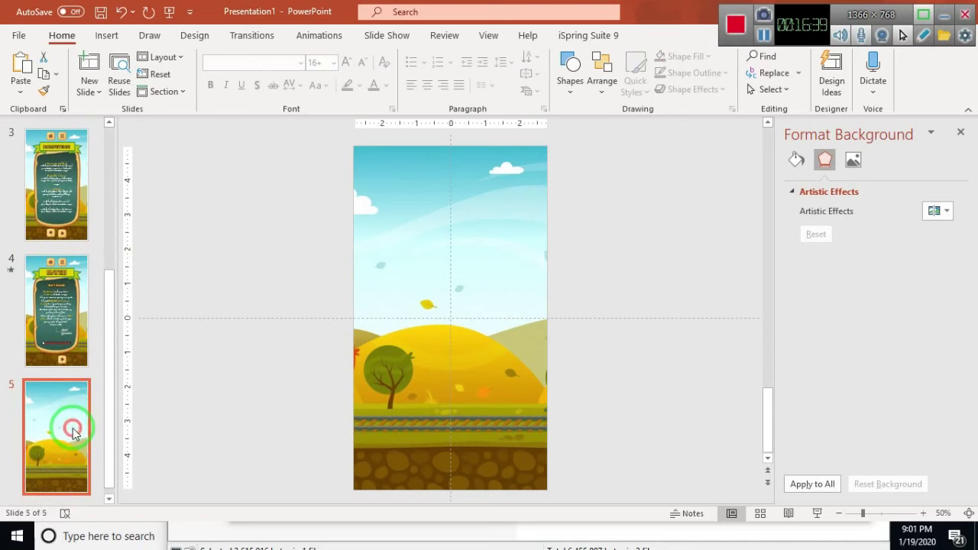
key(Delete)
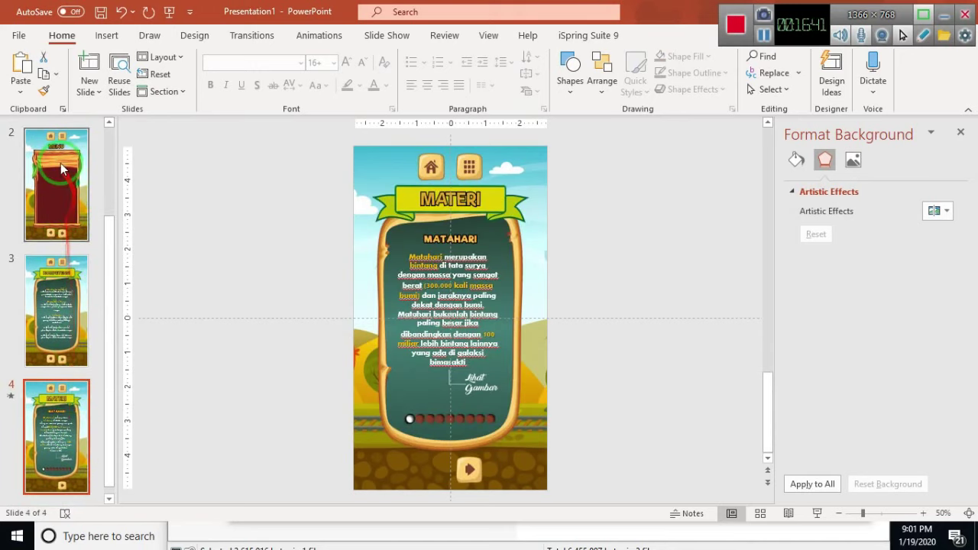
Delete the Menu slide so Presentation1 keeps 3 slides, then return to Aplikasi Tata Surya.
scroll(49, 242, up, 2)
click(84, 318)
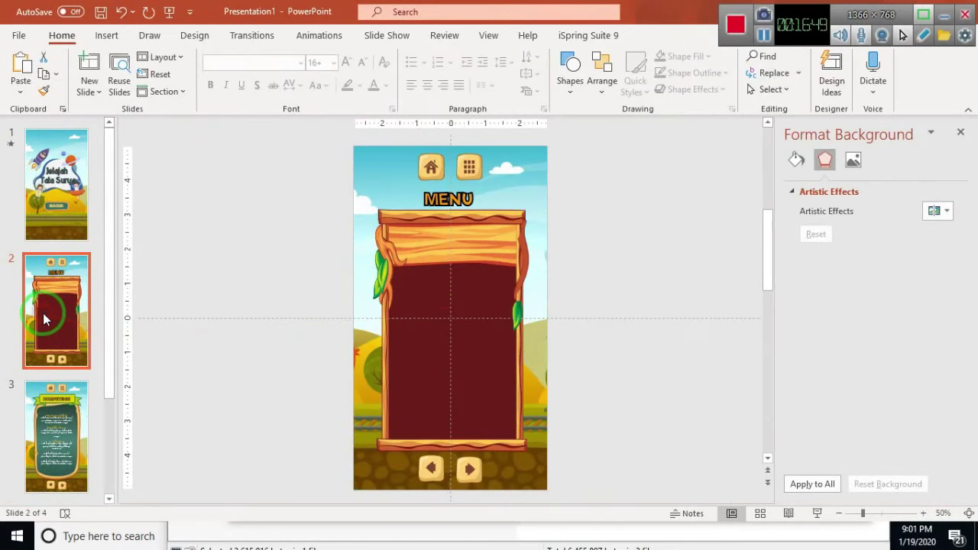
key(Delete)
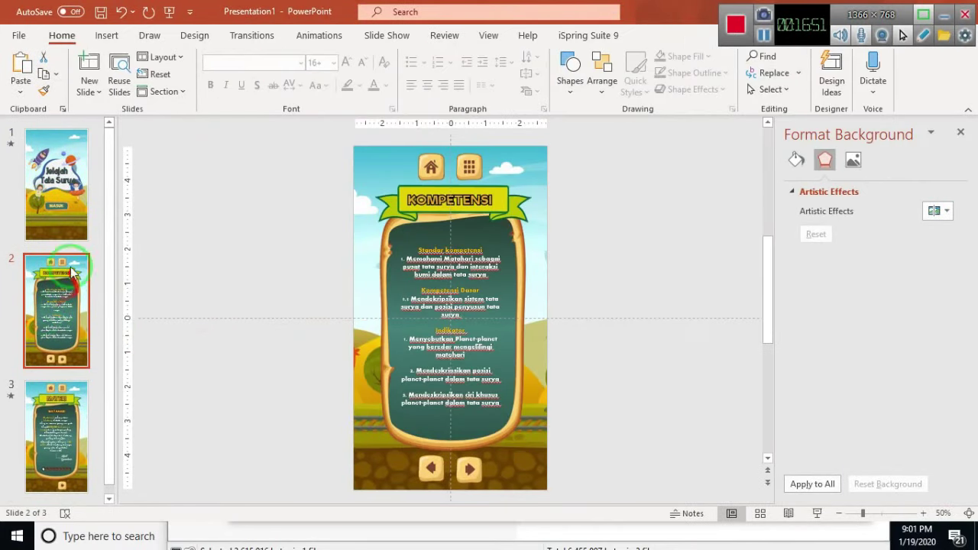
click(53, 207)
key(alt+Tab)
click(67, 415)
Copy slides 5–26, Merkurius through the quiz, from Aplikasi Tata Surya.
scroll(64, 428, down, 2)
click(72, 424)
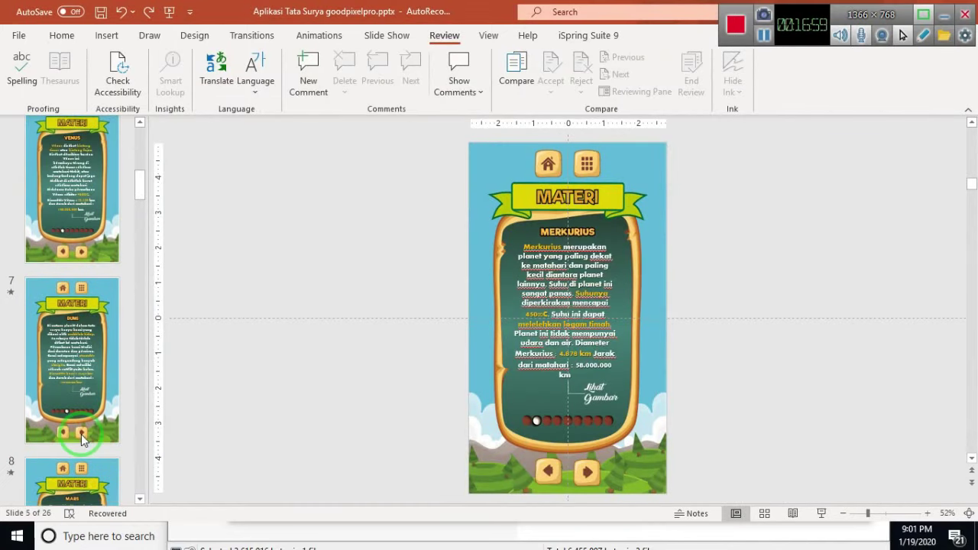
scroll(80, 422, down, 15)
scroll(84, 420, down, 3)
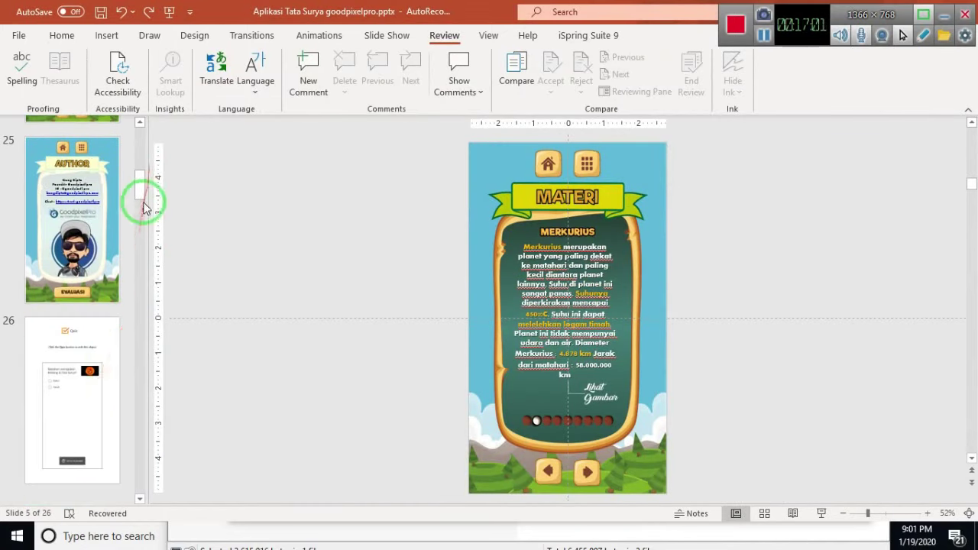
shift+click(94, 391)
key(alt+Tab)
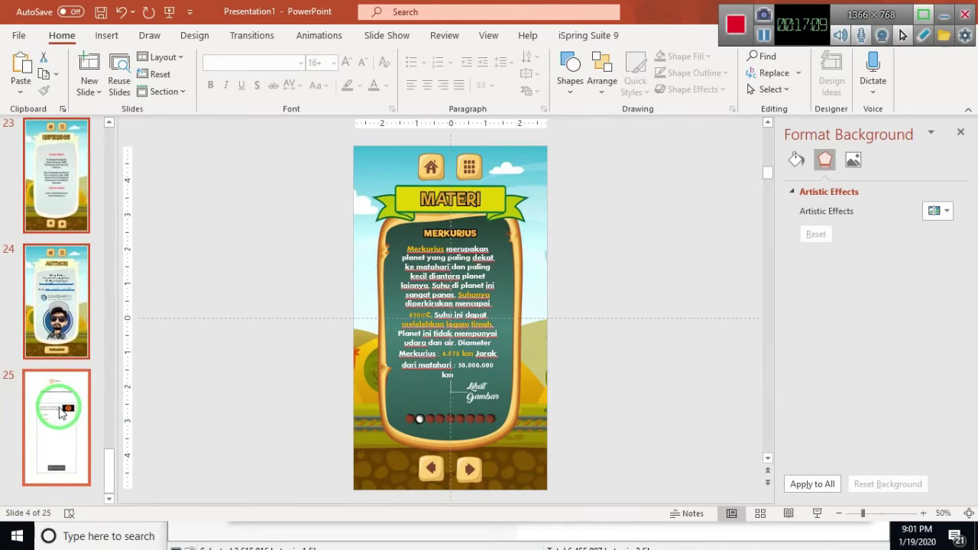
Review the pasted slides in Presentation1, from the quiz back past the AUTHOR page.
click(64, 419)
click(58, 321)
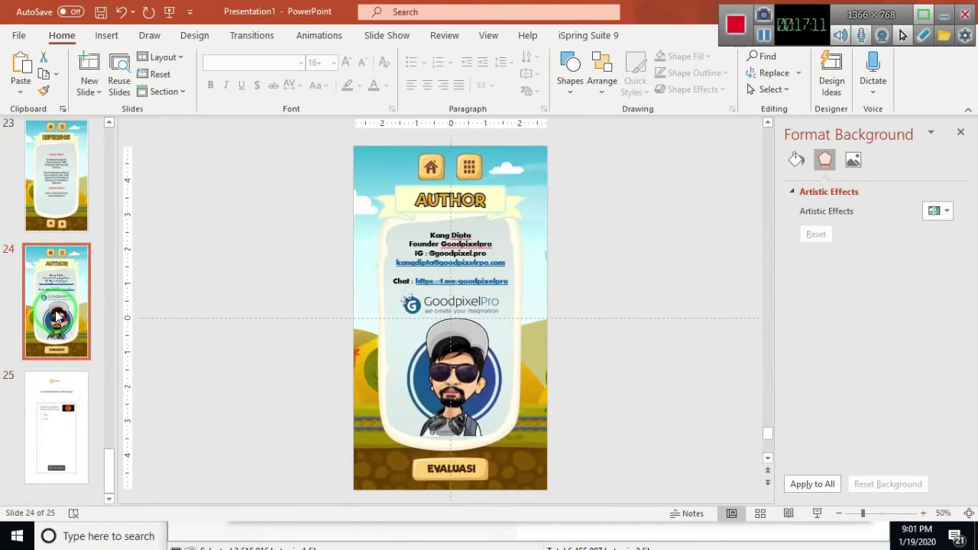
scroll(55, 316, up, 3)
scroll(56, 313, up, 2)
scroll(57, 309, up, 4)
scroll(56, 308, up, 6)
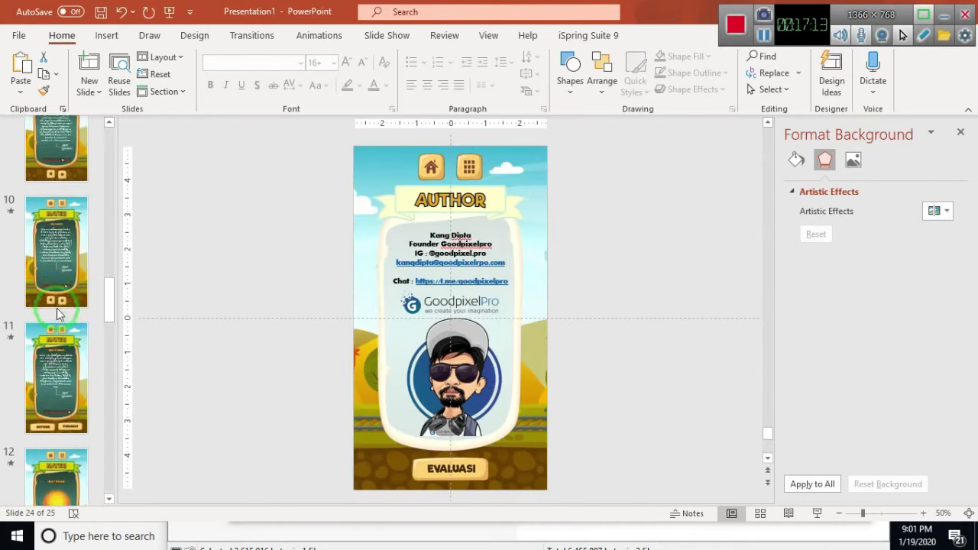
scroll(57, 308, up, 4)
scroll(59, 306, up, 5)
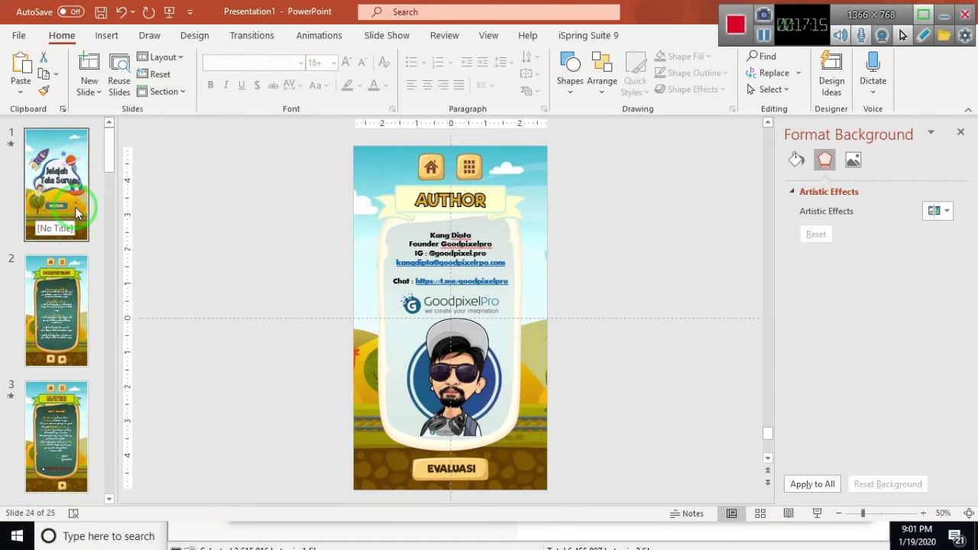
Preview the slide show through the Matahari, Merkurius and Venus pages, then open the KOMPETENSI slide.
key(F5)
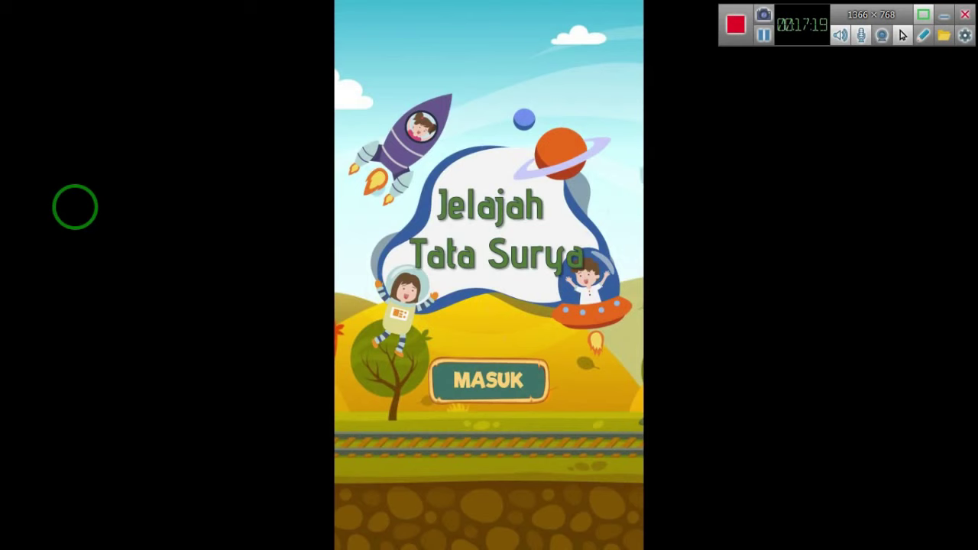
key(Right)
key(Right)
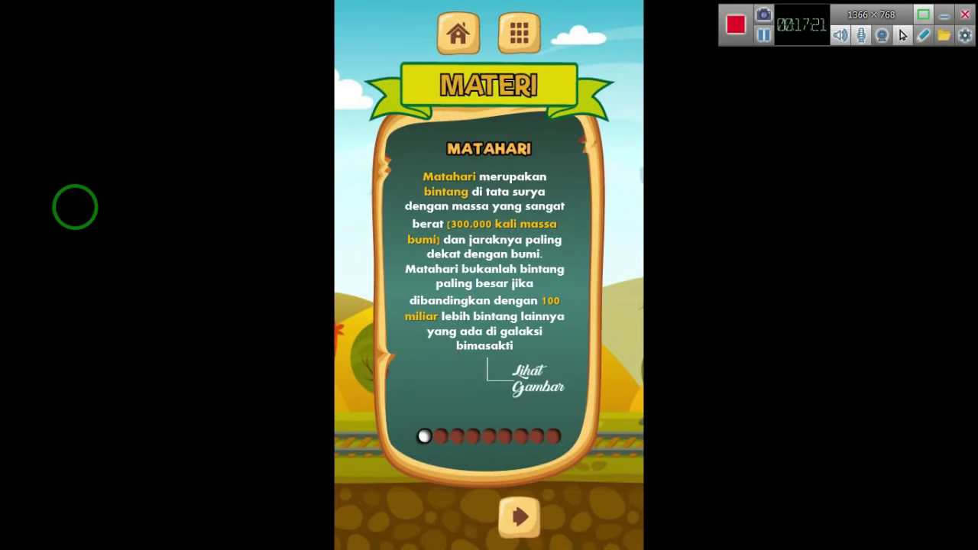
key(Right)
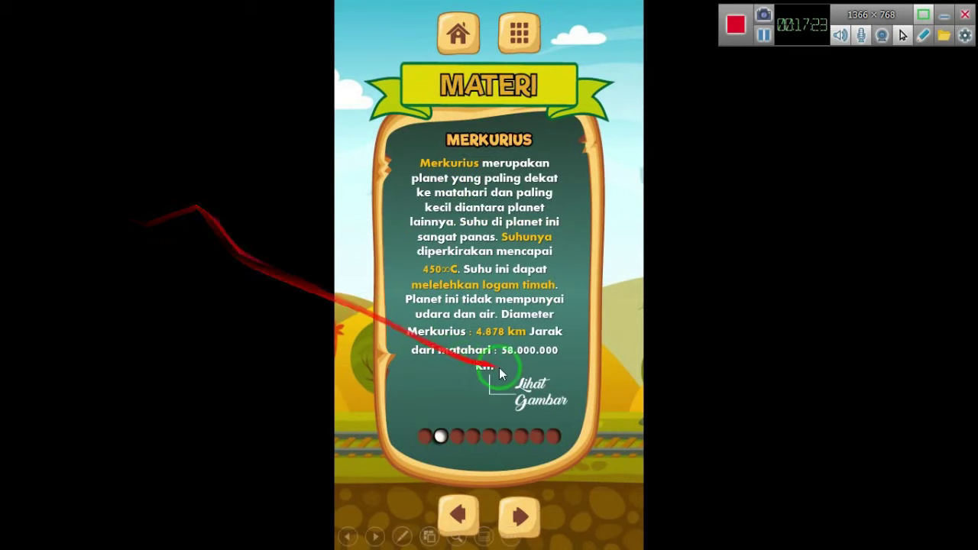
click(529, 387)
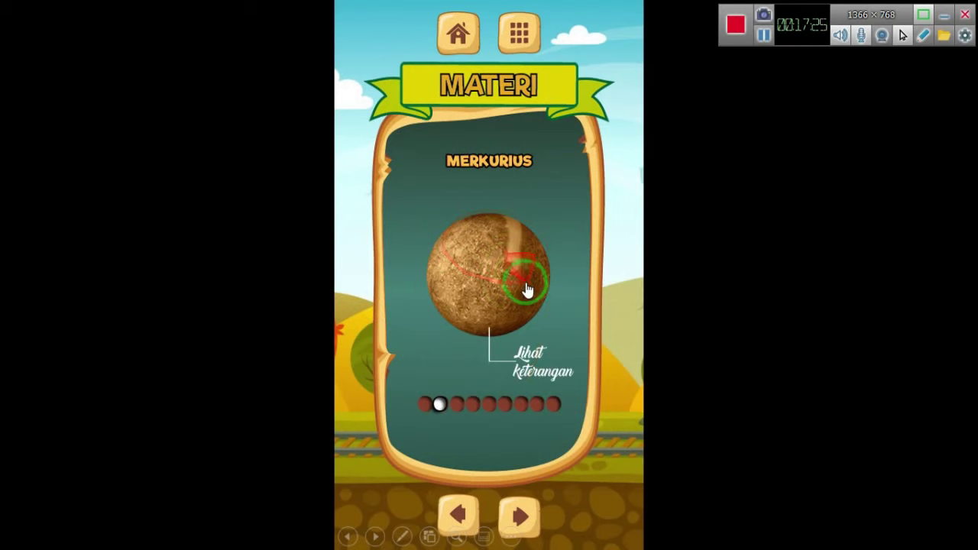
click(537, 352)
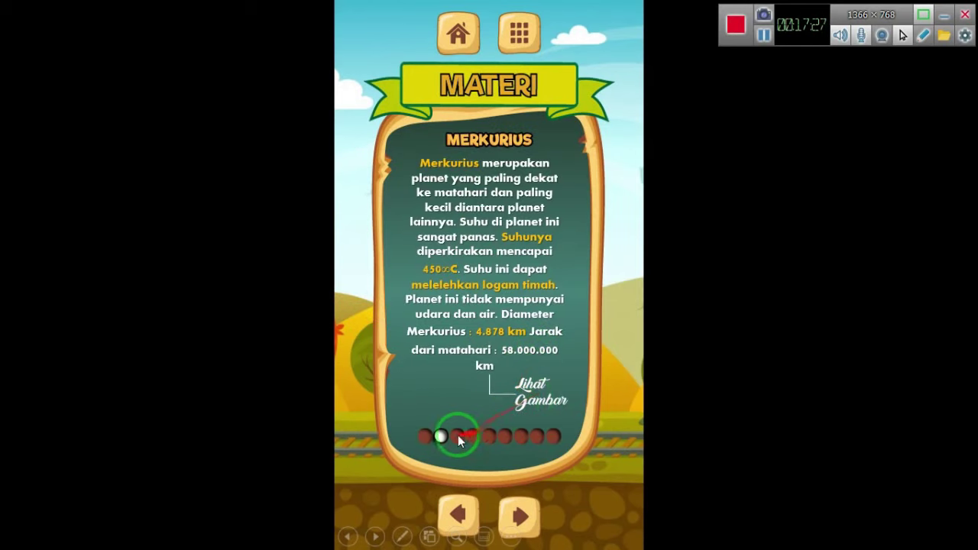
click(520, 515)
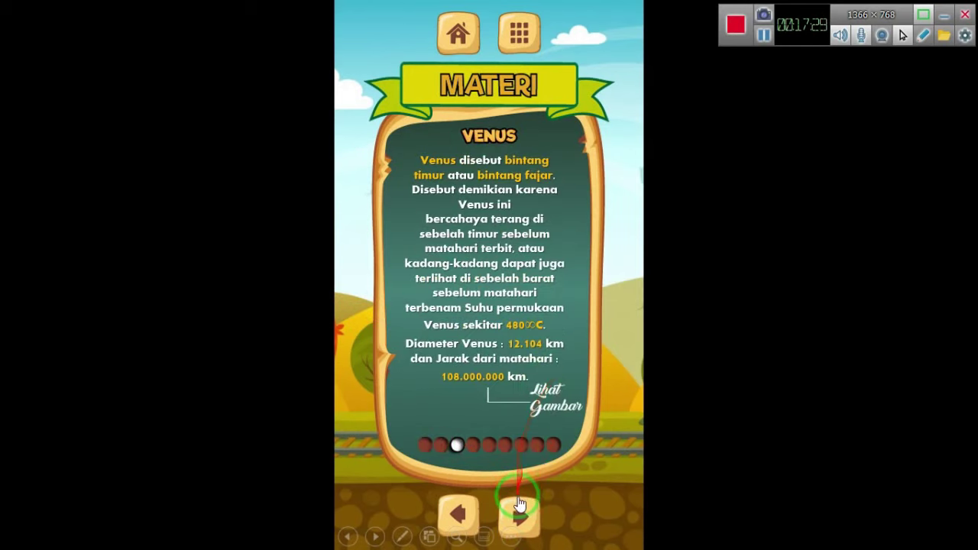
click(519, 511)
click(457, 33)
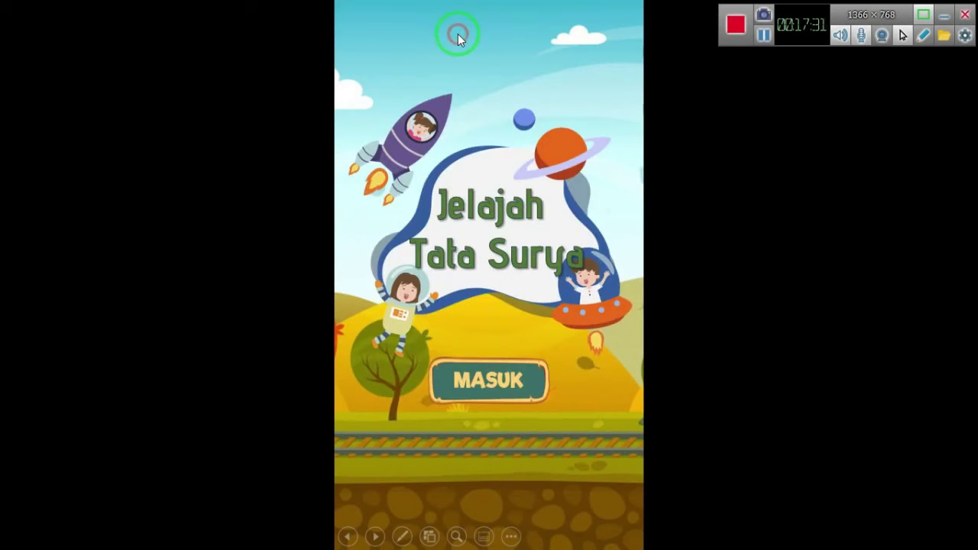
key(Escape)
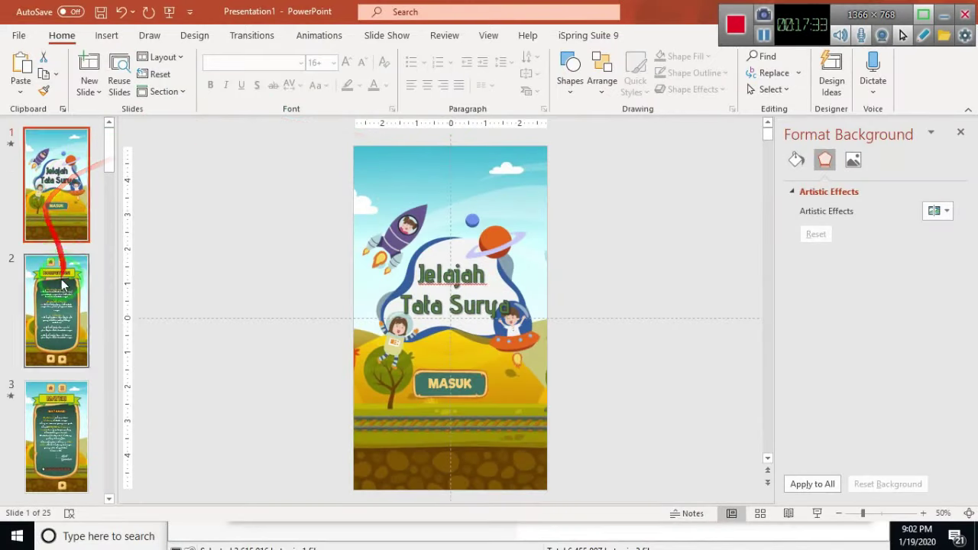
click(47, 284)
drag(422, 187, 424, 161)
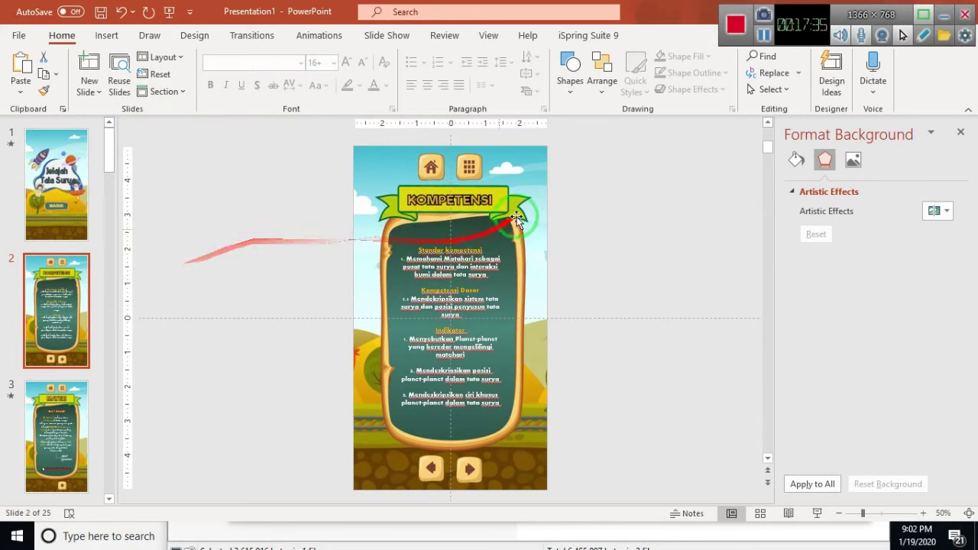
Confirm the KOMPETENSI home button hyperlinks to the First Slide, leaving it unchanged.
click(424, 161)
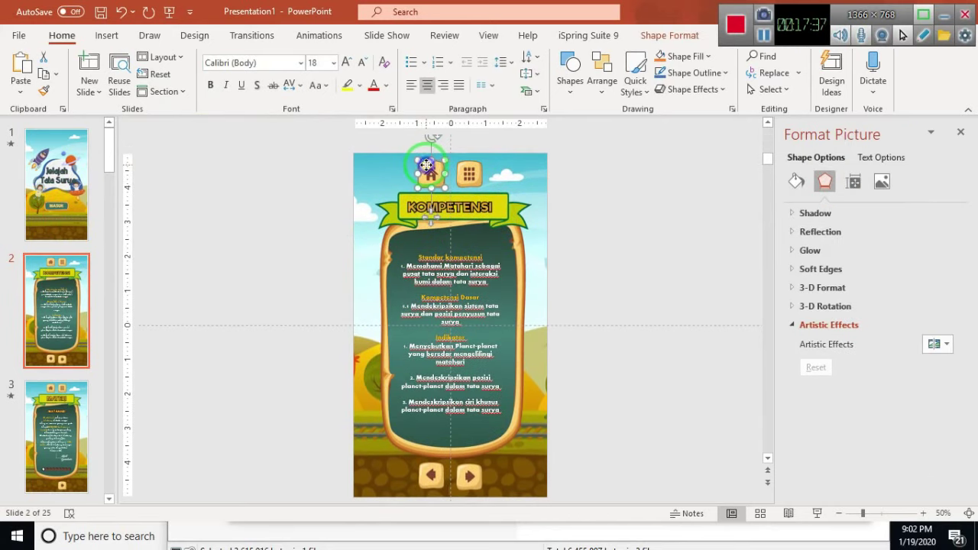
right_click(426, 164)
click(498, 274)
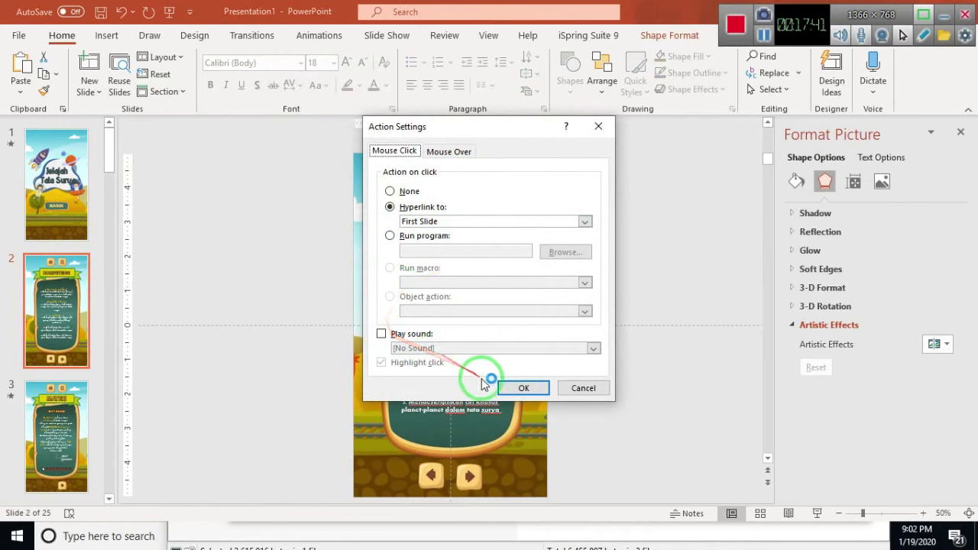
click(583, 388)
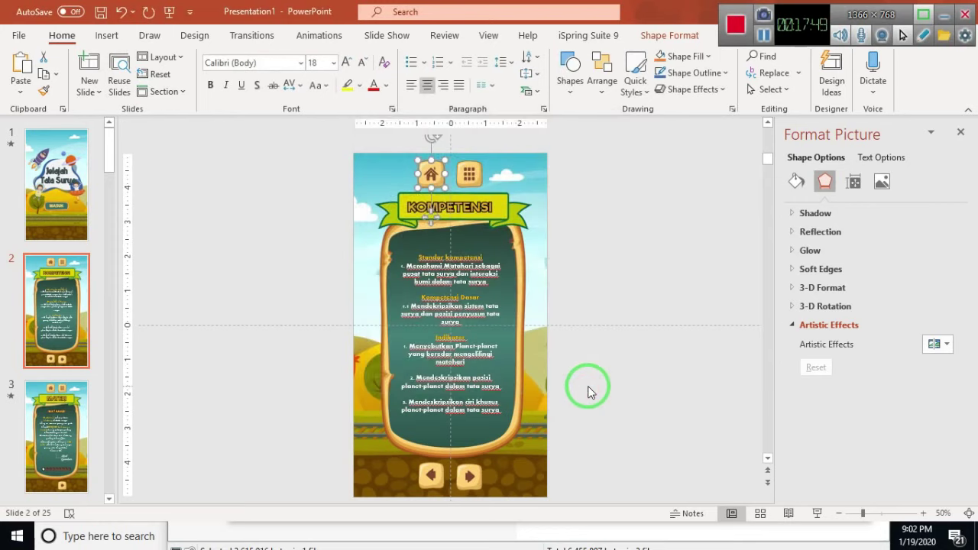
key(alt+Tab)
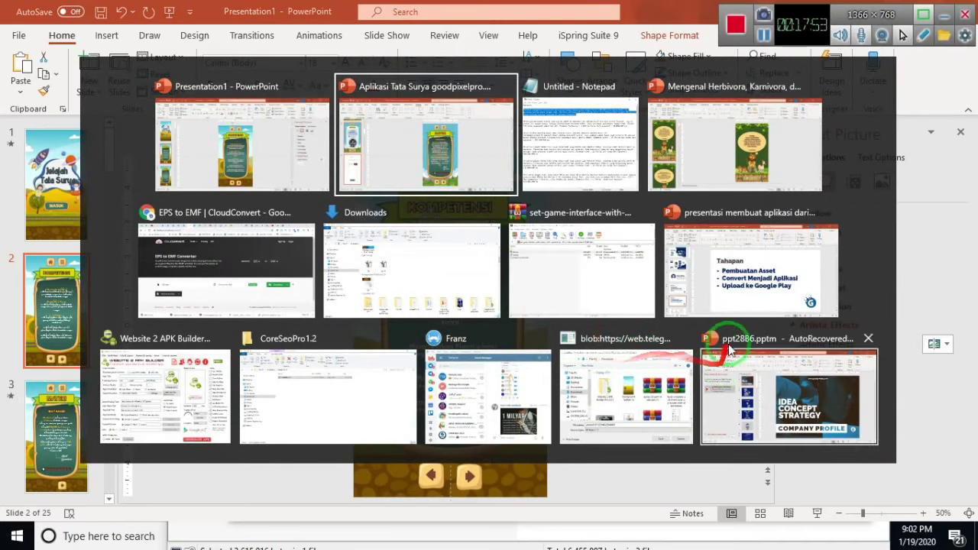
Show slide 25 of Presentation1, the quiz 'Matahari merupakan Bintang di Tata Surya?'.
click(747, 309)
click(87, 306)
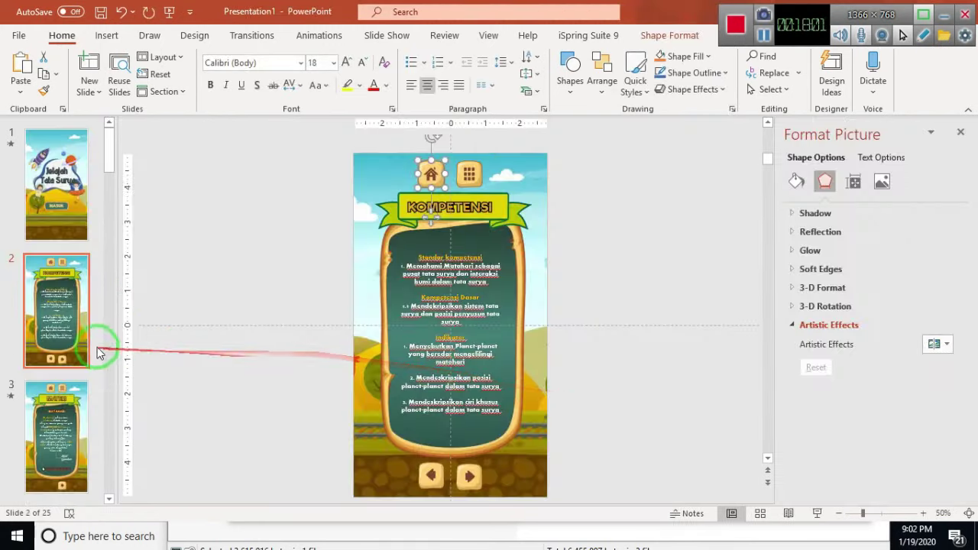
click(72, 228)
scroll(71, 369, down, 2)
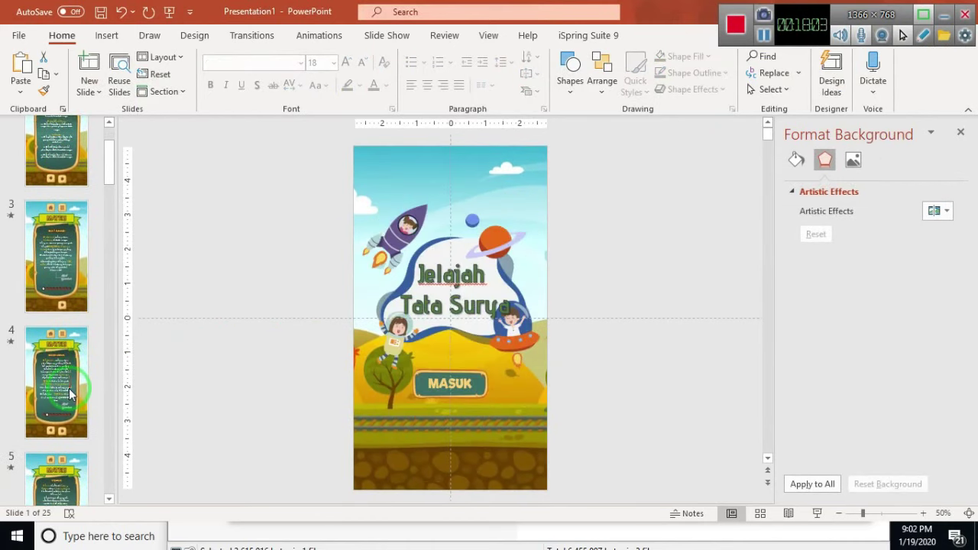
scroll(69, 388, down, 2)
scroll(71, 389, down, 4)
scroll(70, 388, down, 3)
scroll(70, 388, down, 4)
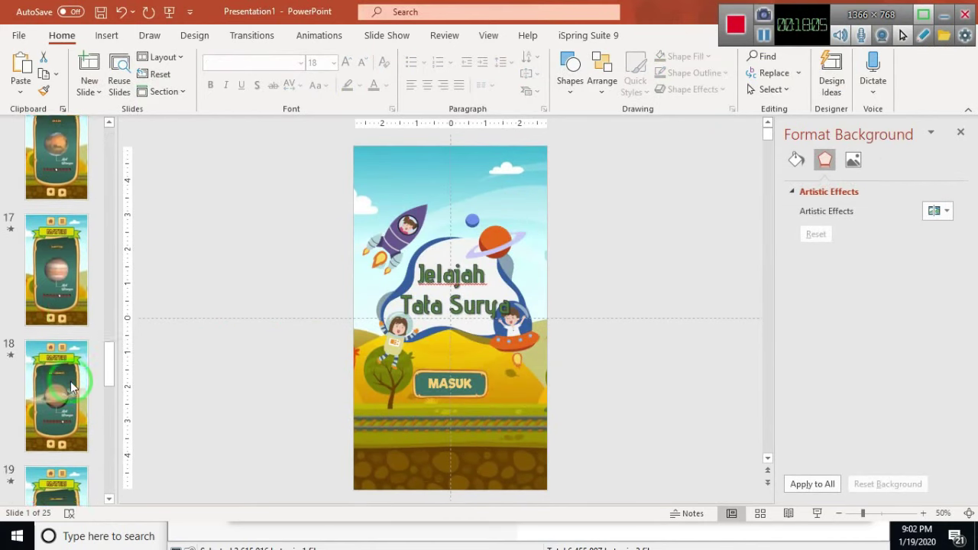
scroll(70, 389, down, 4)
scroll(70, 387, down, 2)
click(70, 387)
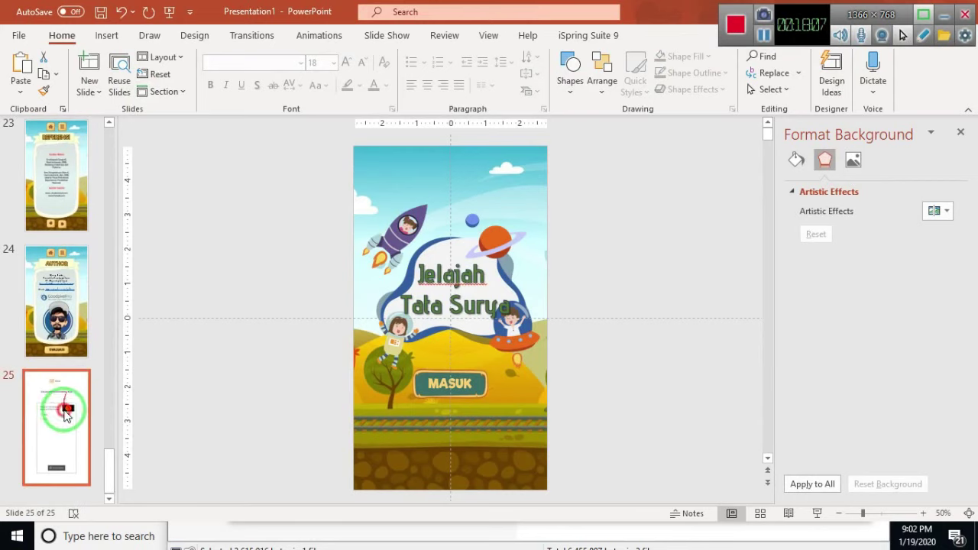
Save Presentation1 to Documents when the iSpring Suite 9 Quiz command requires it.
click(594, 40)
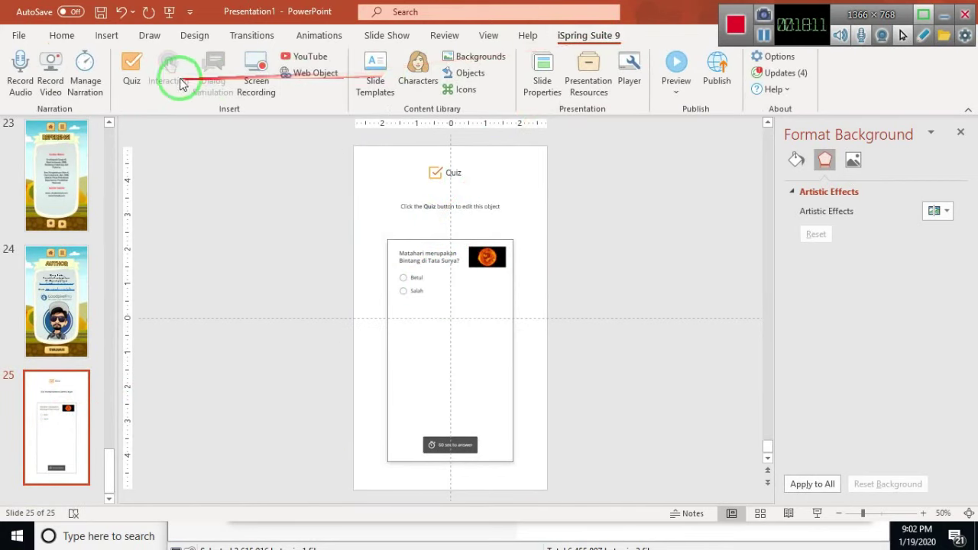
click(132, 68)
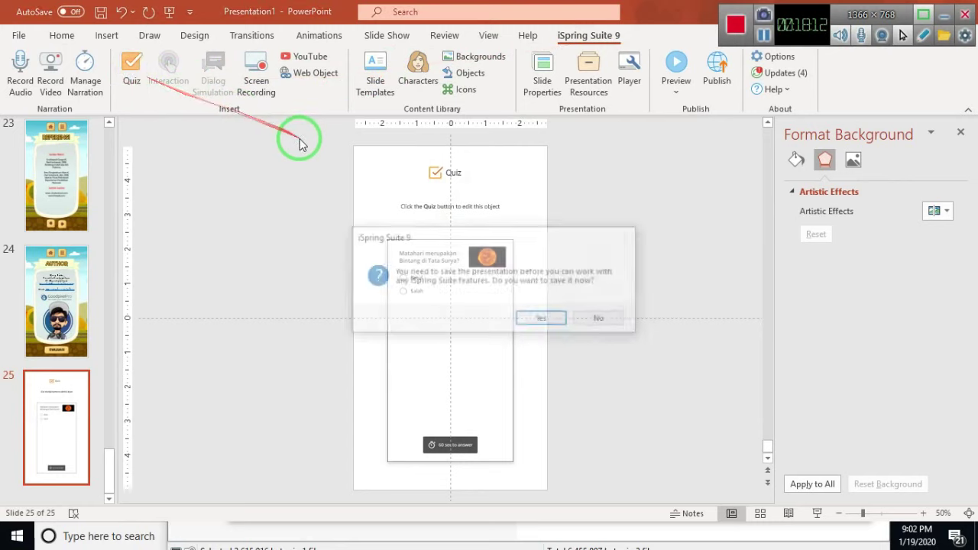
click(535, 317)
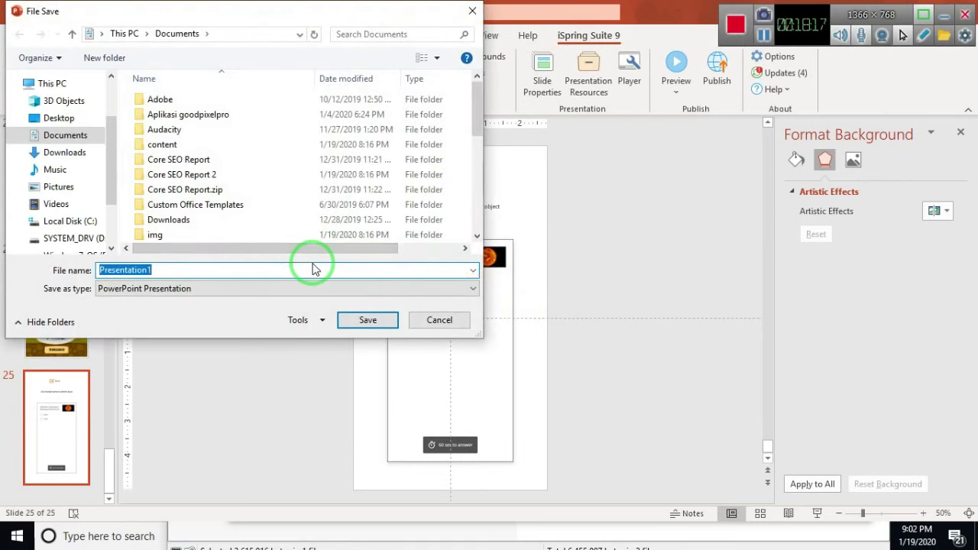
click(386, 325)
click(568, 268)
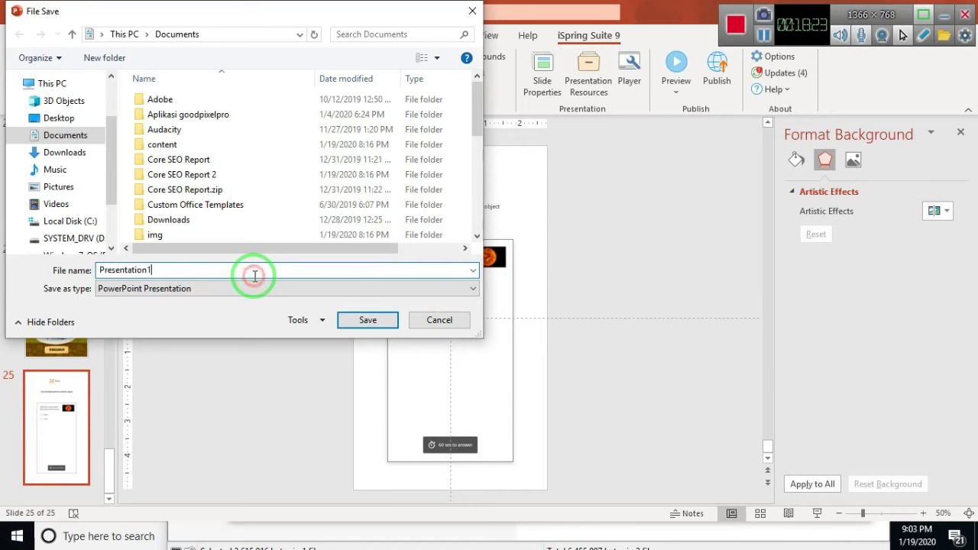
text(z)
click(350, 320)
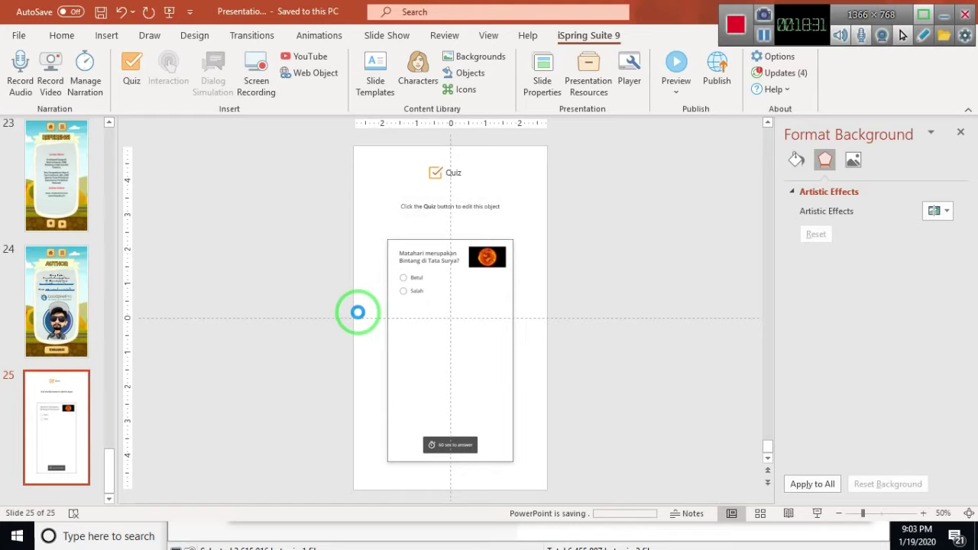
Open the Kuis Berhadiah quiz in QuizMaker, review questions 1–5, and preview it.
double_click(358, 311)
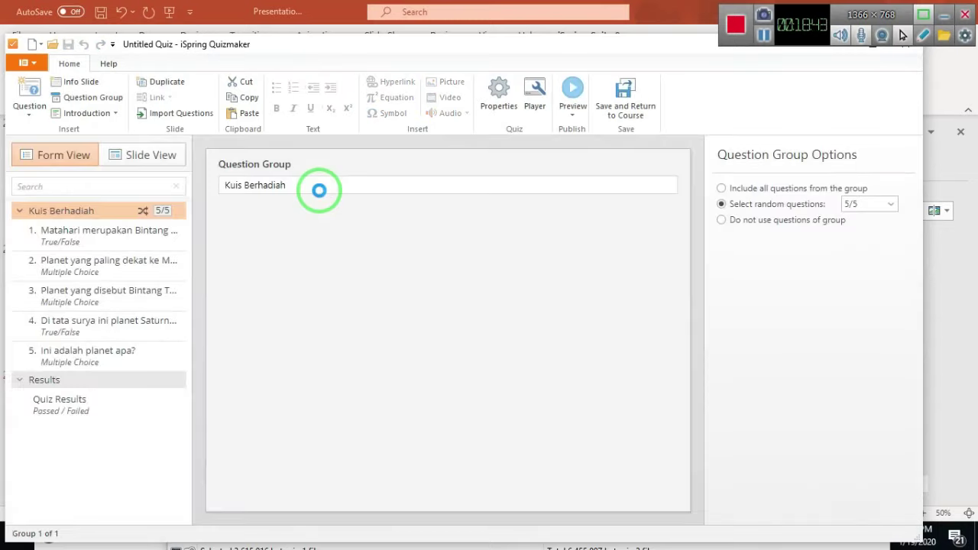
click(138, 237)
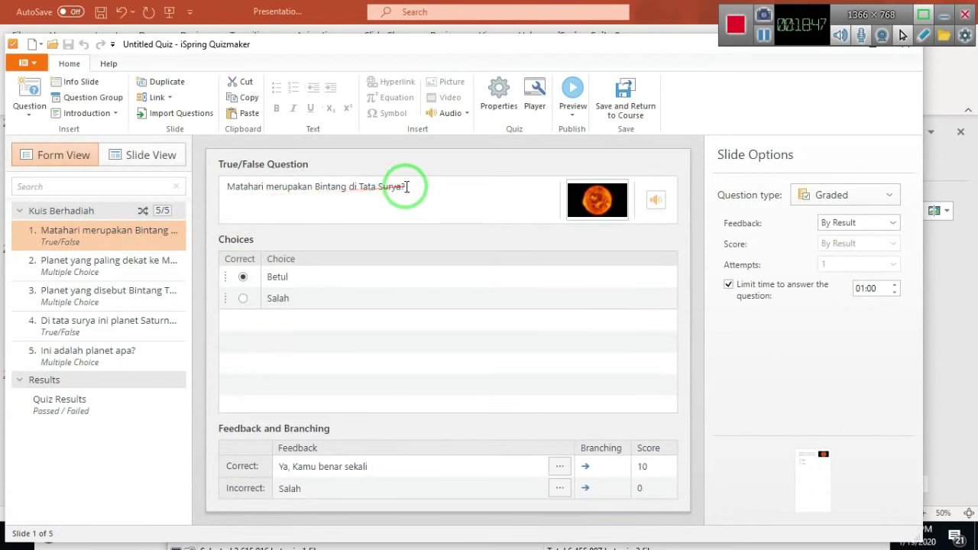
click(134, 264)
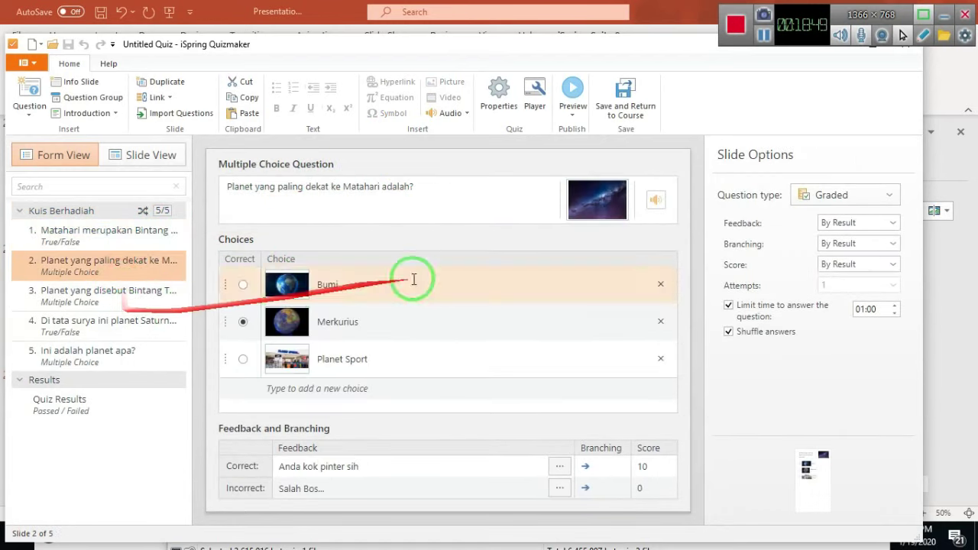
click(100, 292)
click(104, 334)
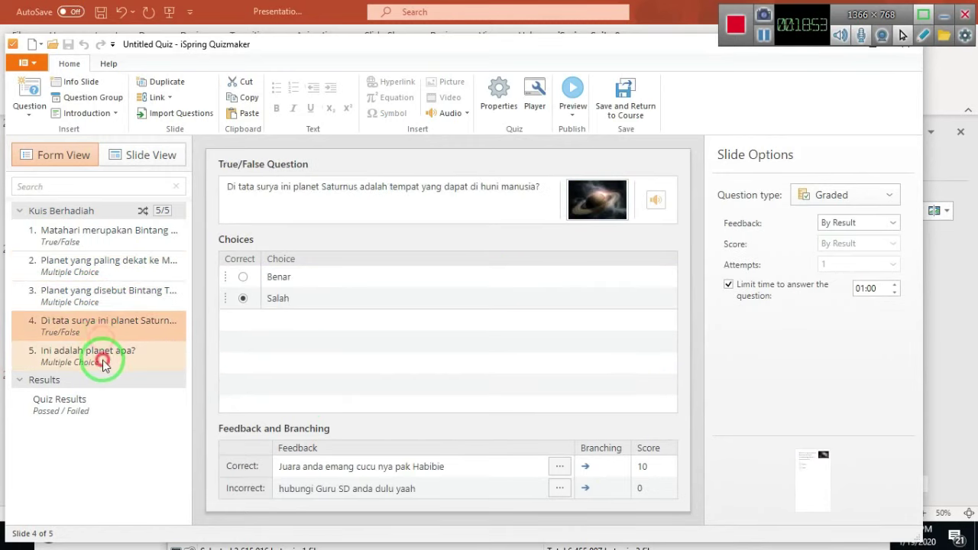
click(100, 355)
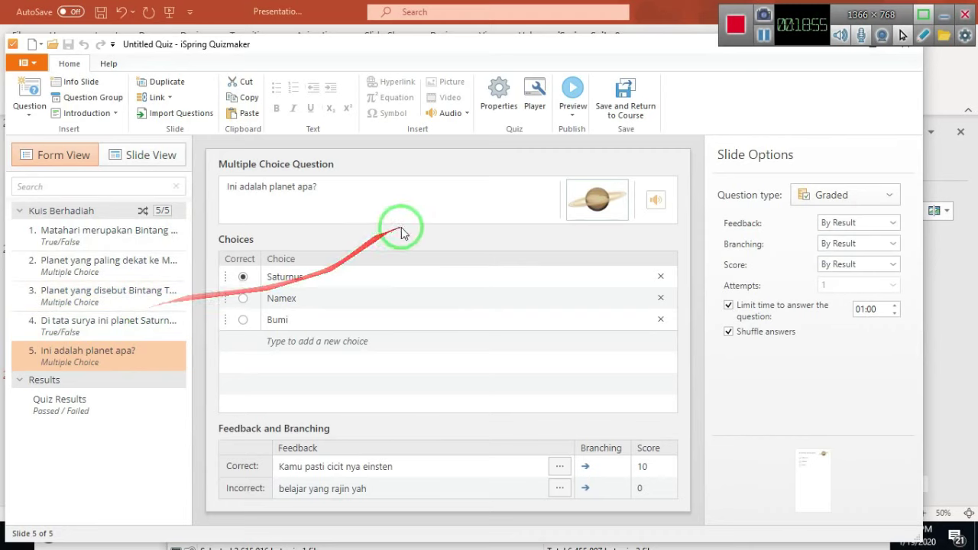
click(582, 84)
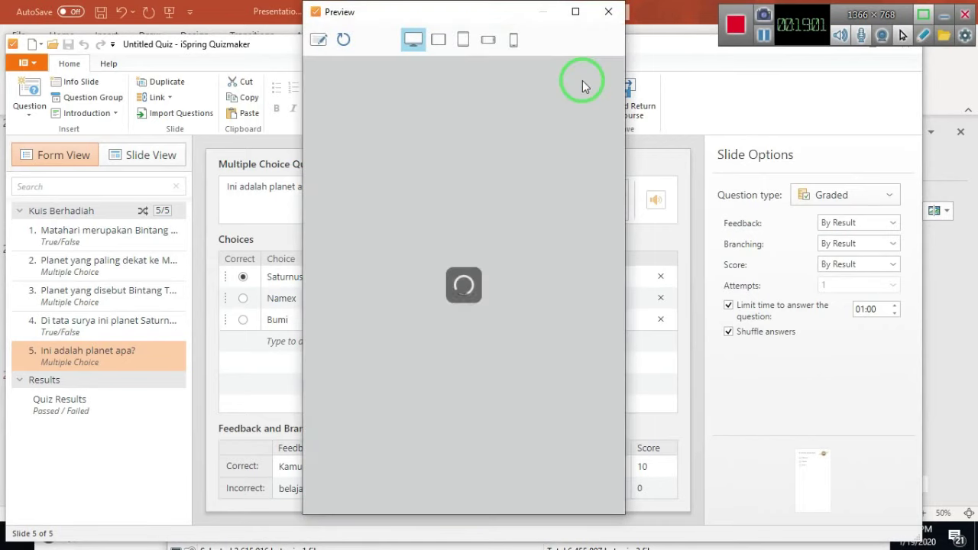
Start the quiz and answer the first two questions with Benar and Betul for the Sun.
click(463, 299)
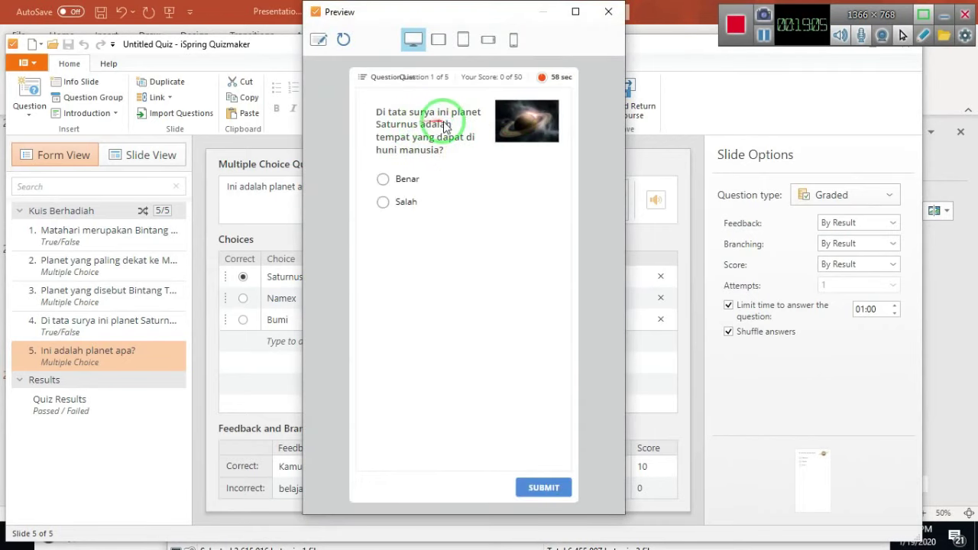
click(384, 179)
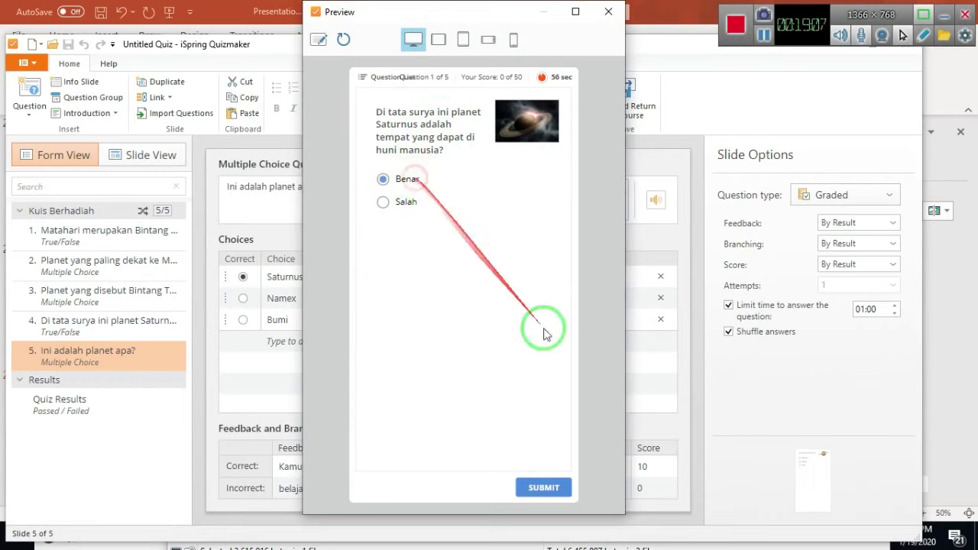
click(565, 495)
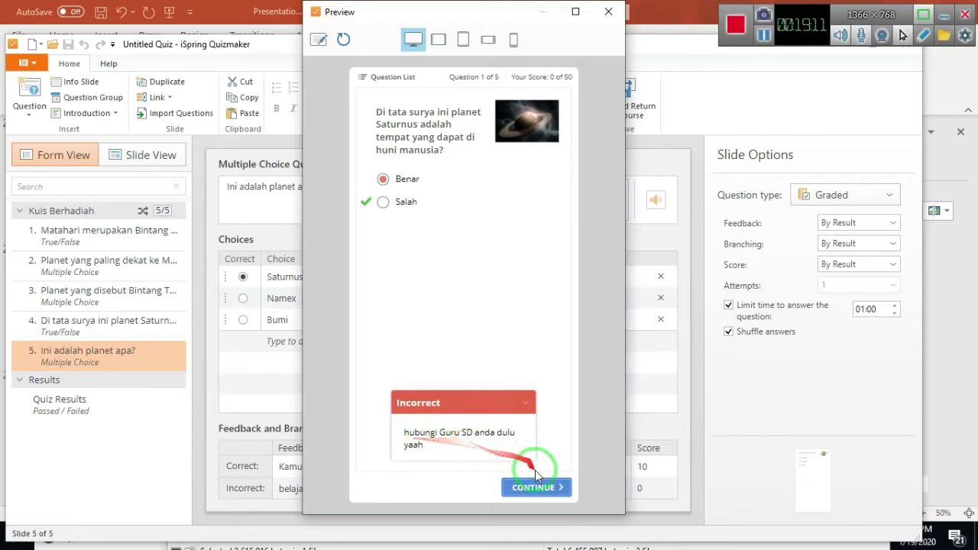
click(548, 486)
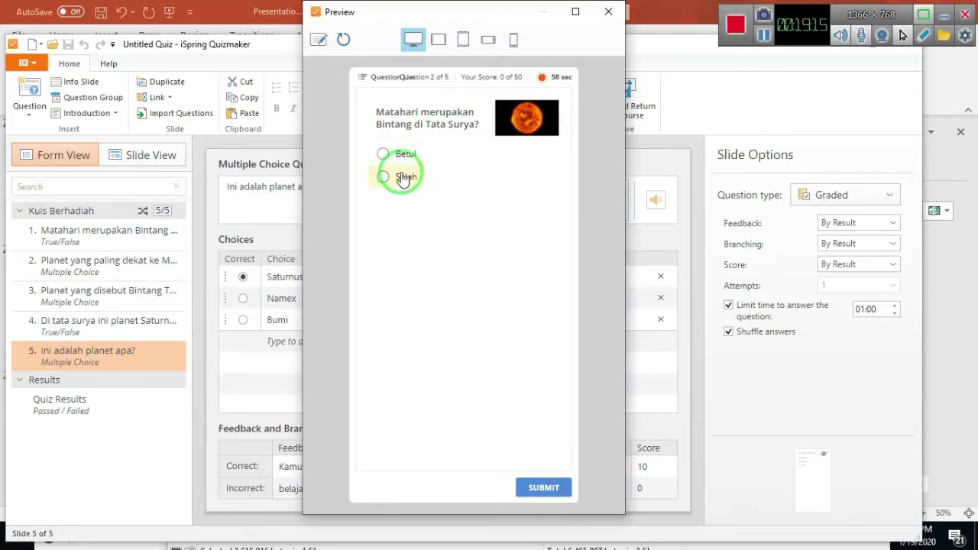
click(401, 154)
click(541, 488)
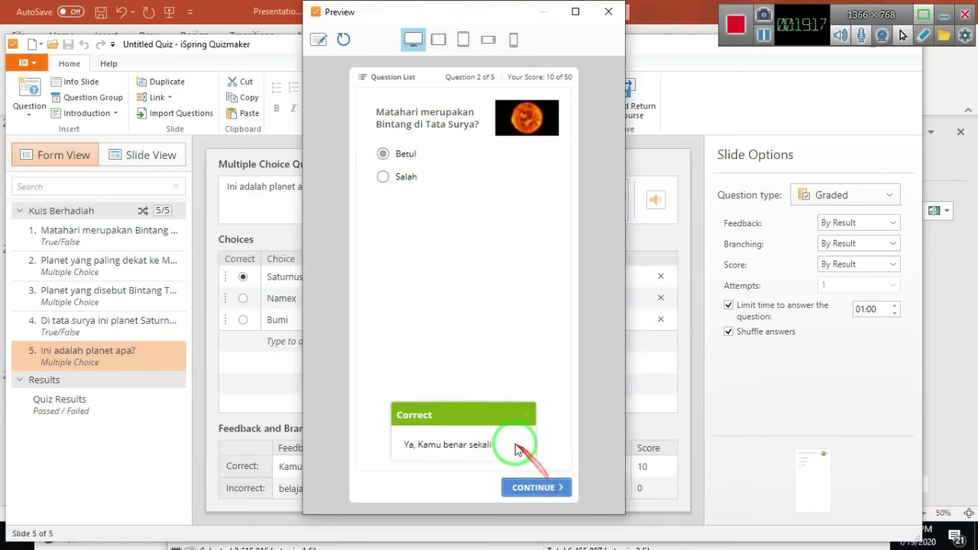
click(539, 487)
Answer Saturnus, Venus for Bintang Timur, and Merkurius, reaching the 80% passed result.
click(389, 164)
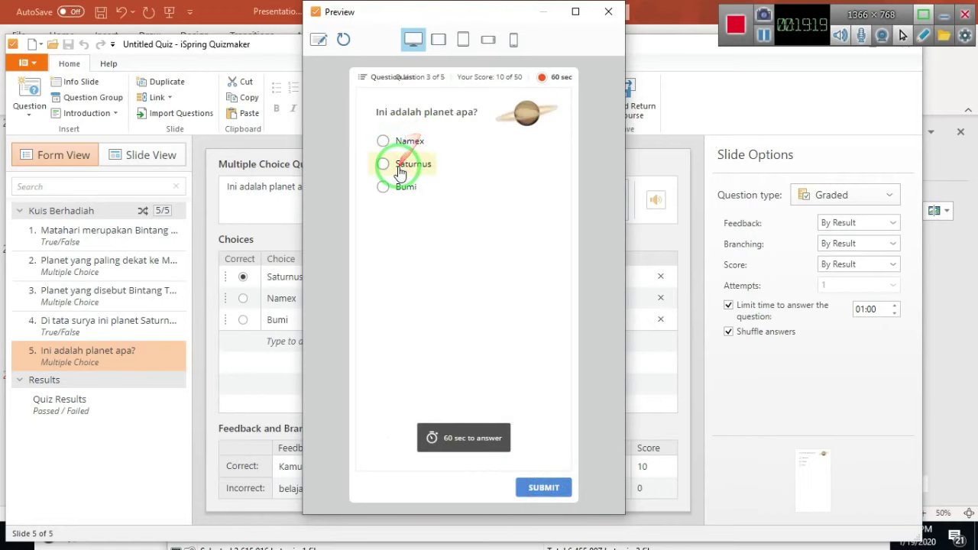
click(541, 489)
click(537, 489)
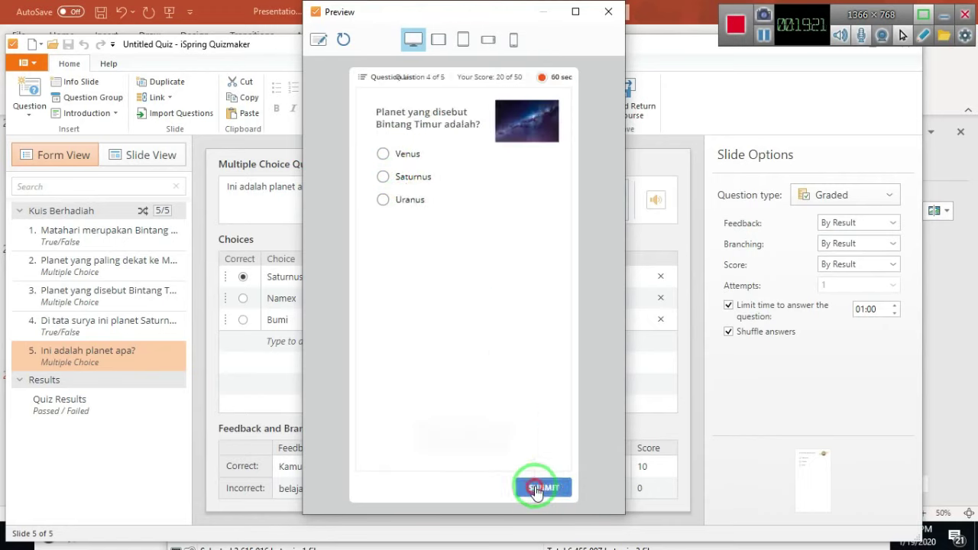
click(386, 153)
click(543, 488)
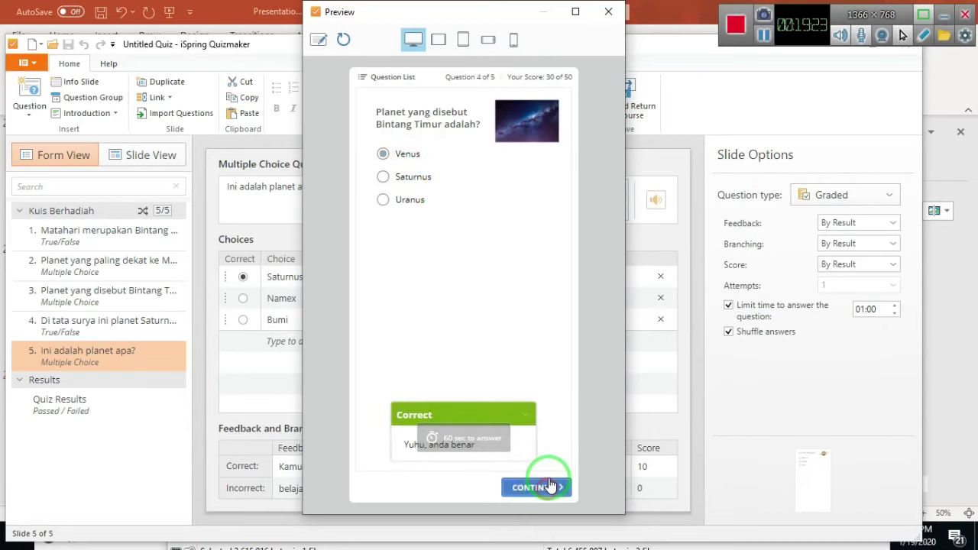
click(548, 486)
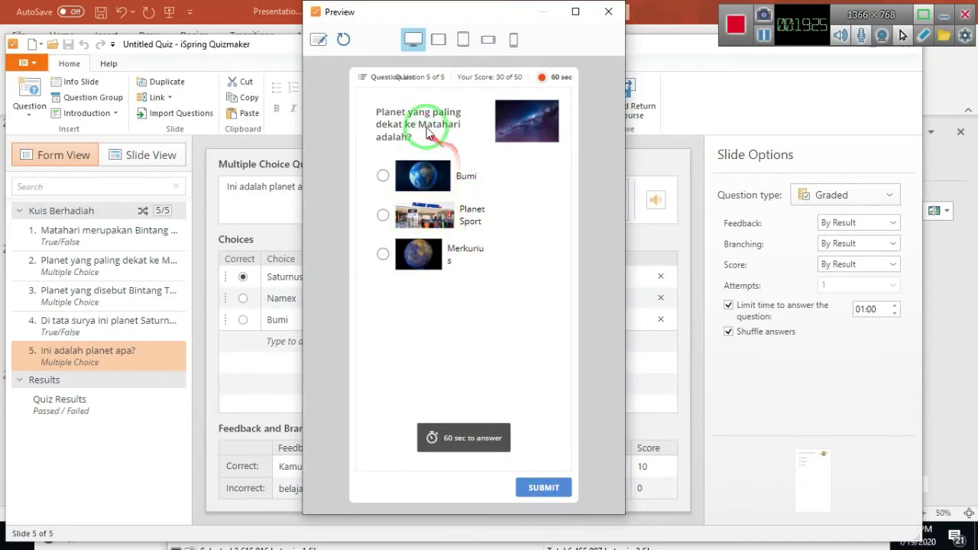
click(419, 254)
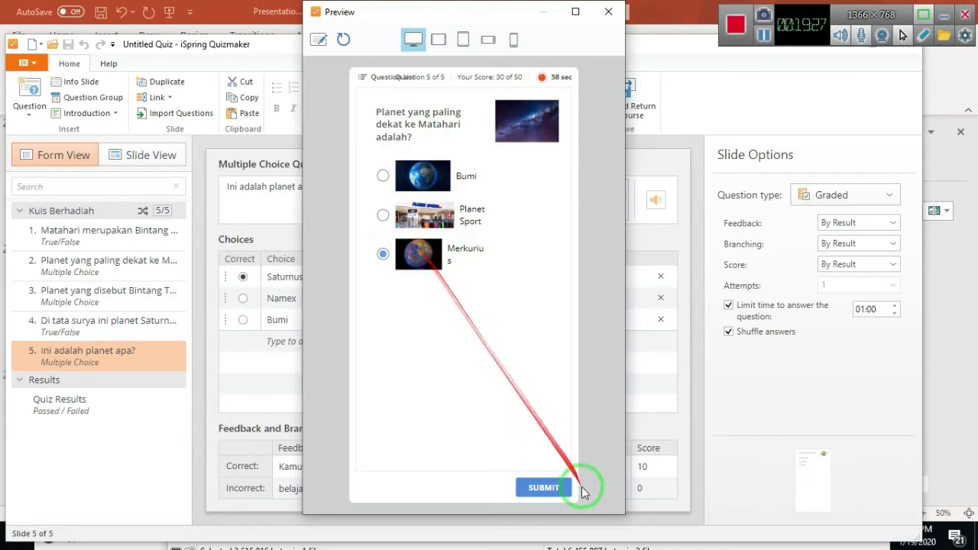
click(556, 487)
click(547, 486)
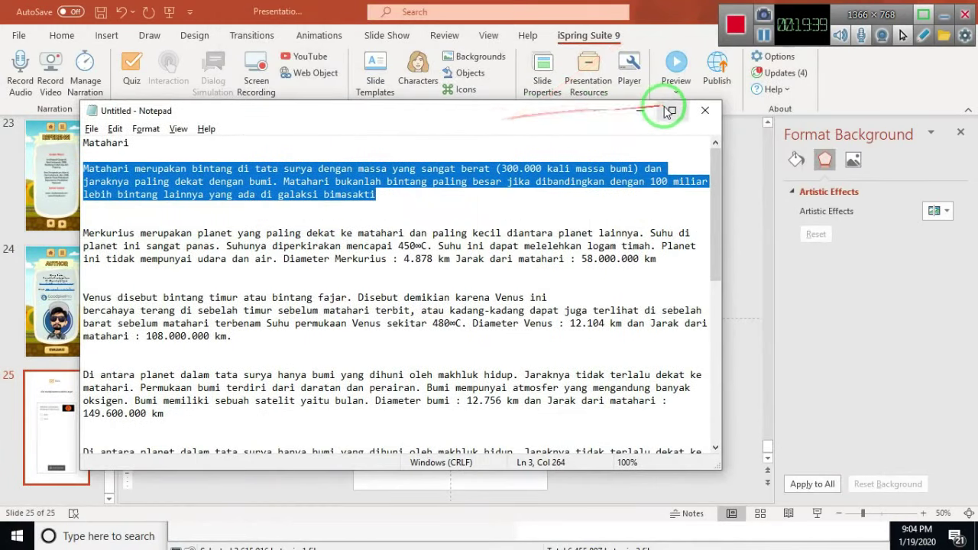
Minimize Notepad's planet descriptions so slide 25's Matahari quiz shows.
click(661, 103)
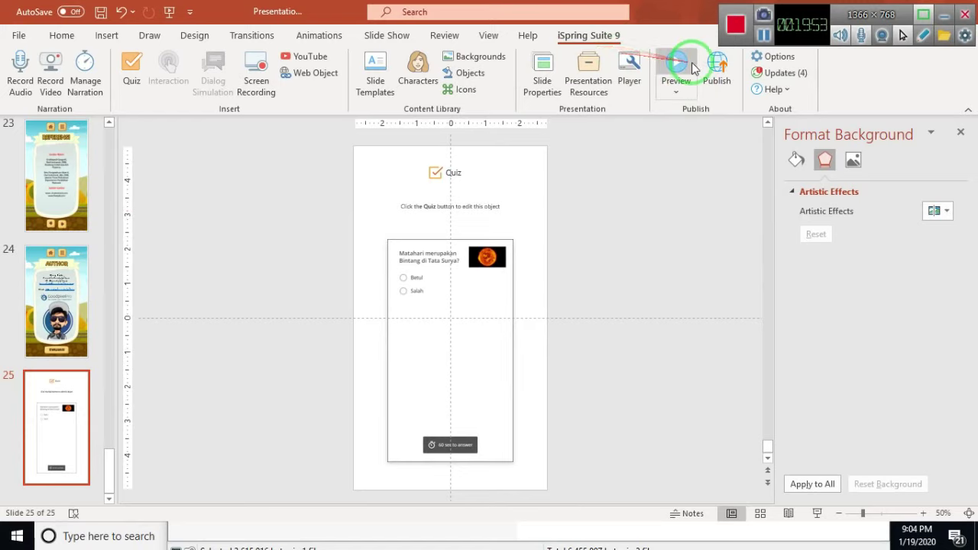
Bring up the Windows task switcher over the slide 25 quiz.
drag(619, 38, 709, 77)
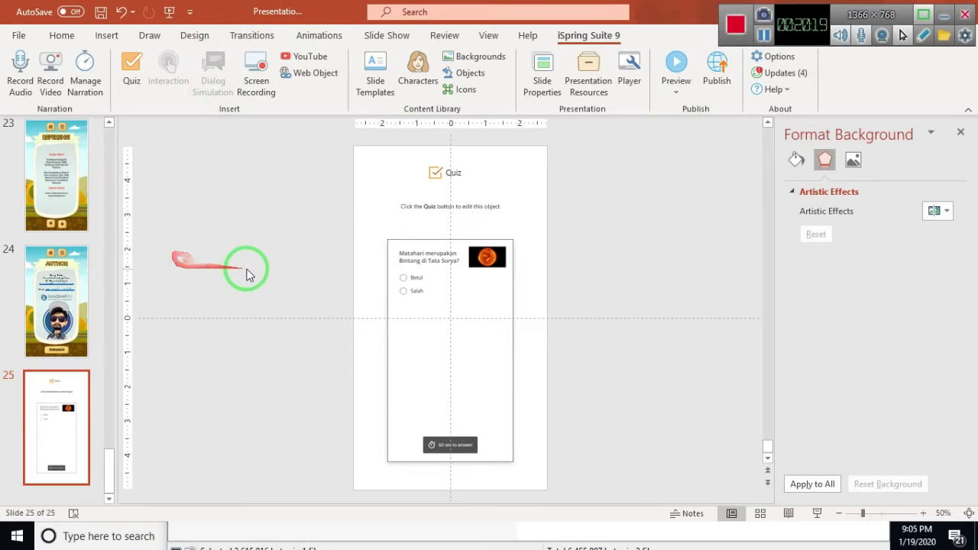
key(alt+Tab)
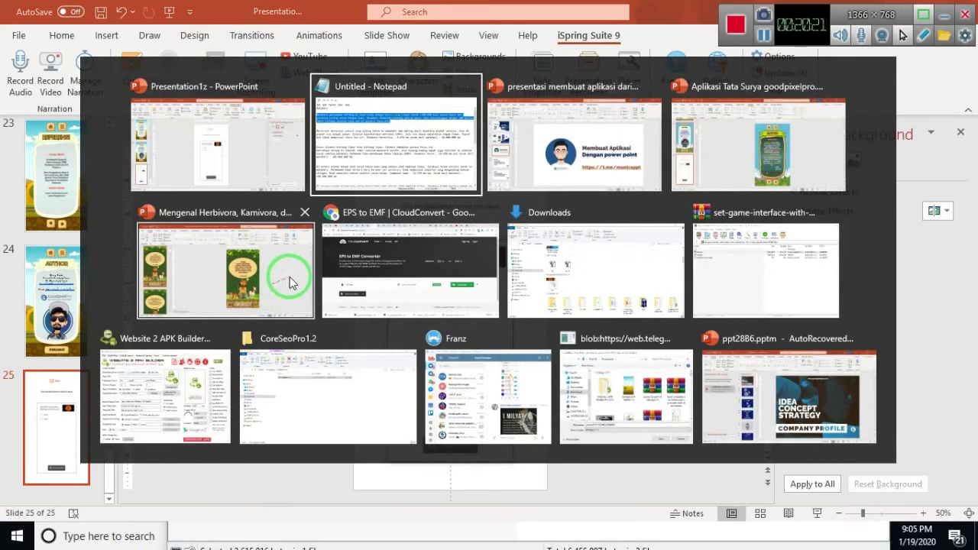
click(486, 378)
key(alt+Tab)
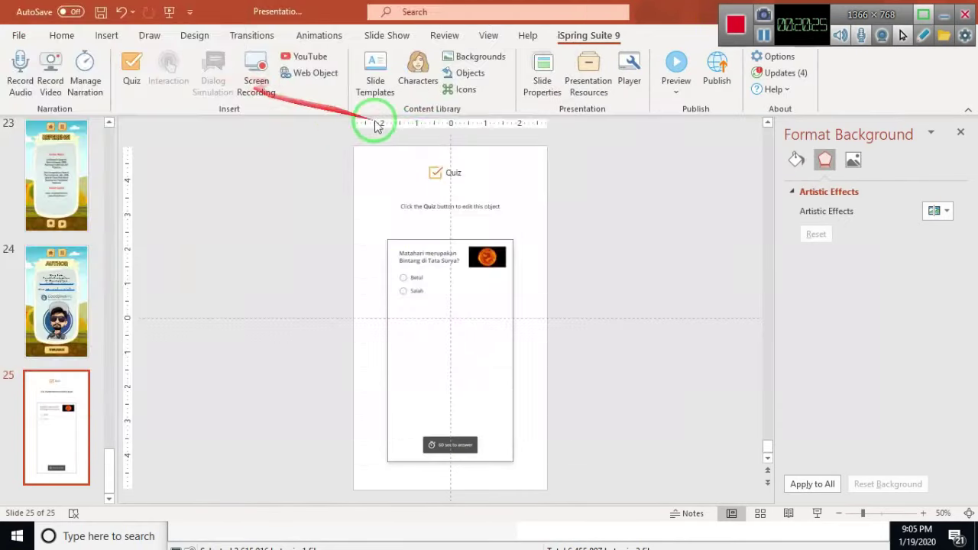
key(alt+Tab)
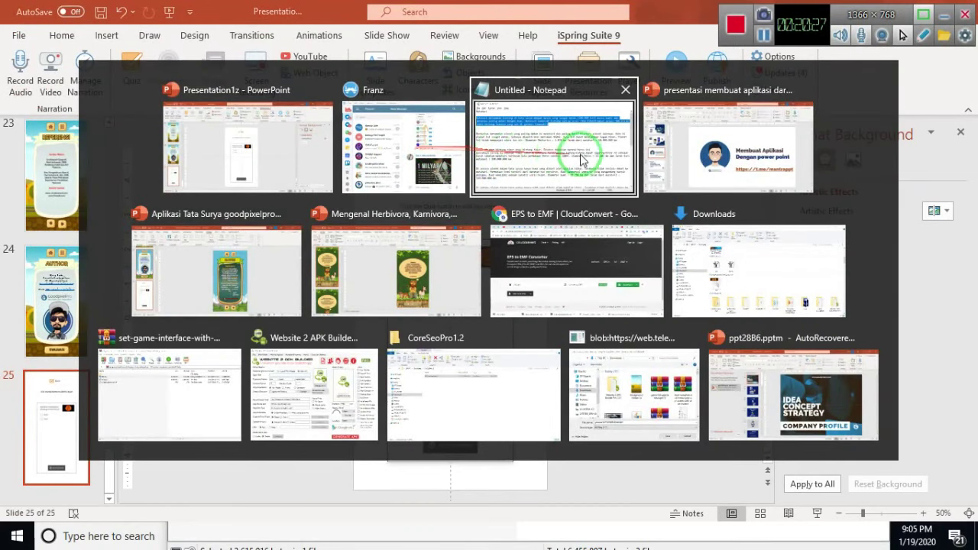
click(719, 145)
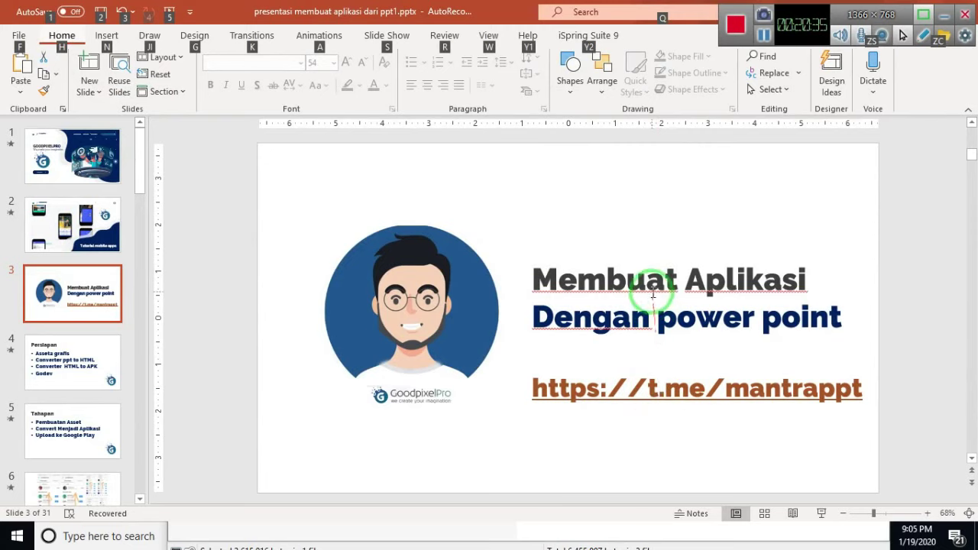
key(alt+Tab)
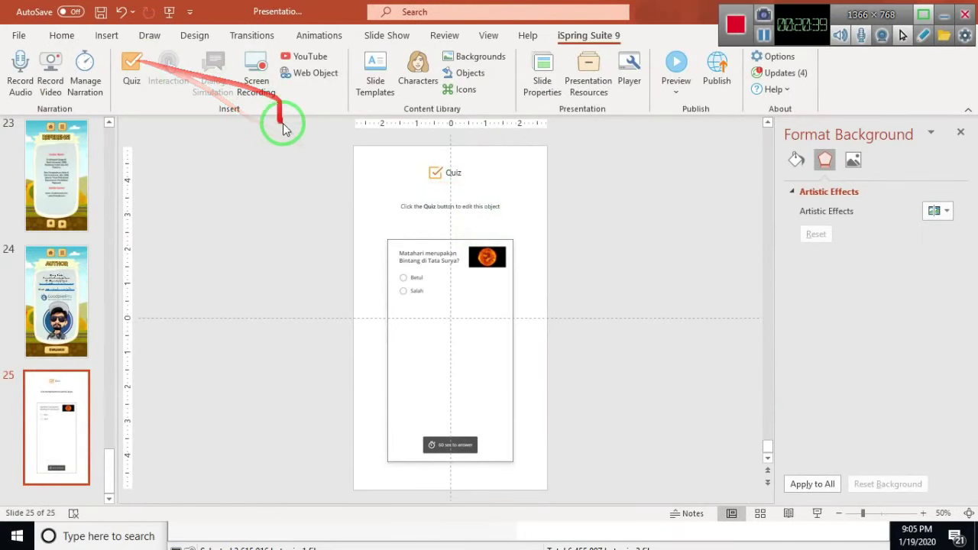
Start iSpring publishing, dismiss the usage statistics prompt, and browse for a destination folder.
click(719, 66)
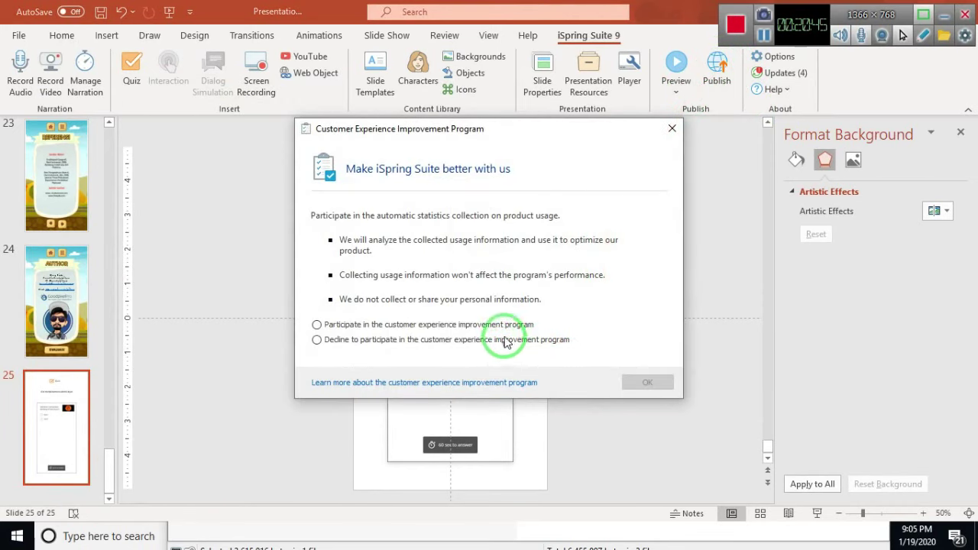
click(671, 129)
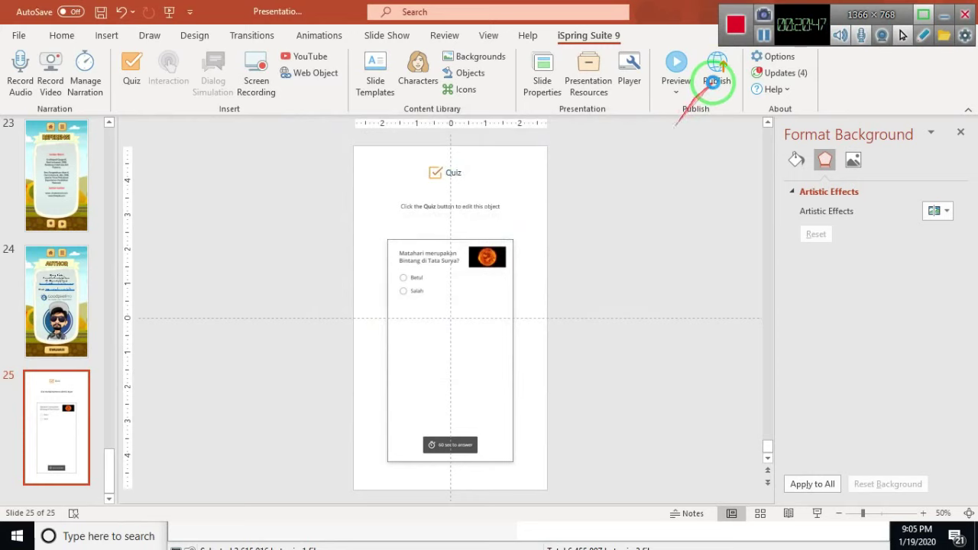
click(716, 71)
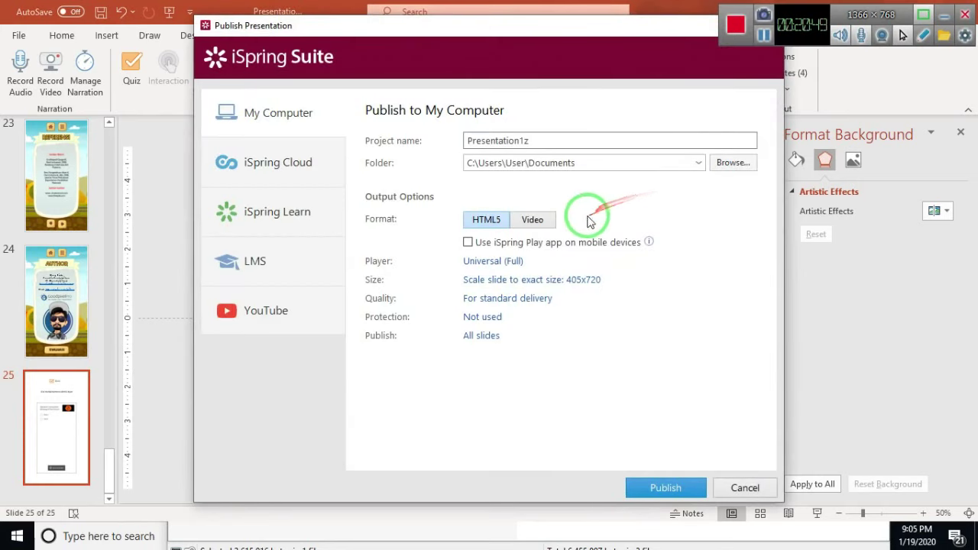
click(732, 163)
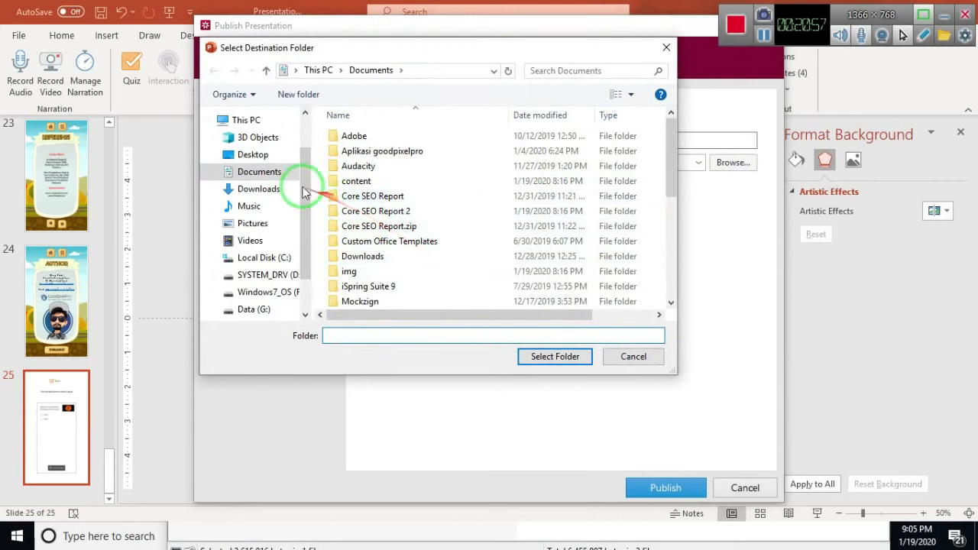
Publish as HTML5 into a new Documents folder and run its index page in Chrome.
click(283, 174)
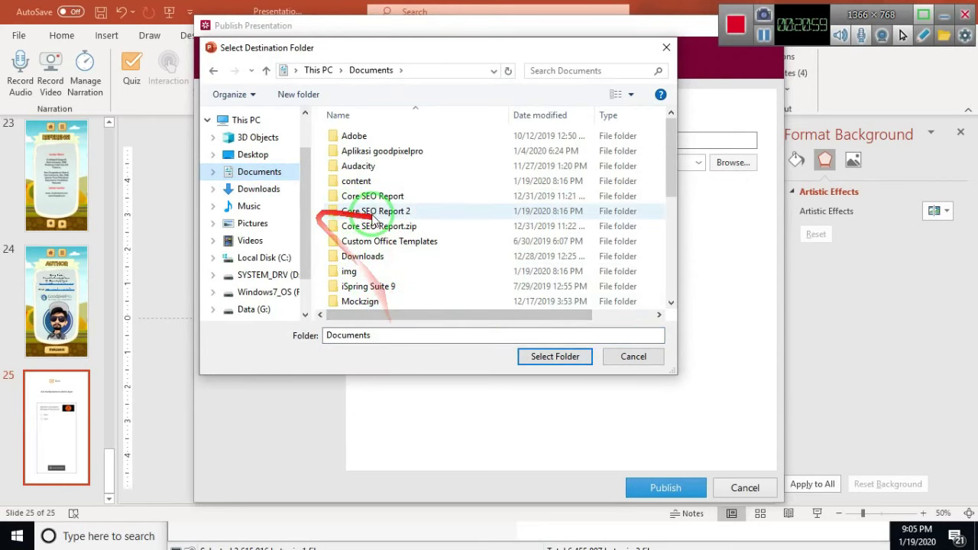
click(309, 95)
text(Latihan aplikasi 3)
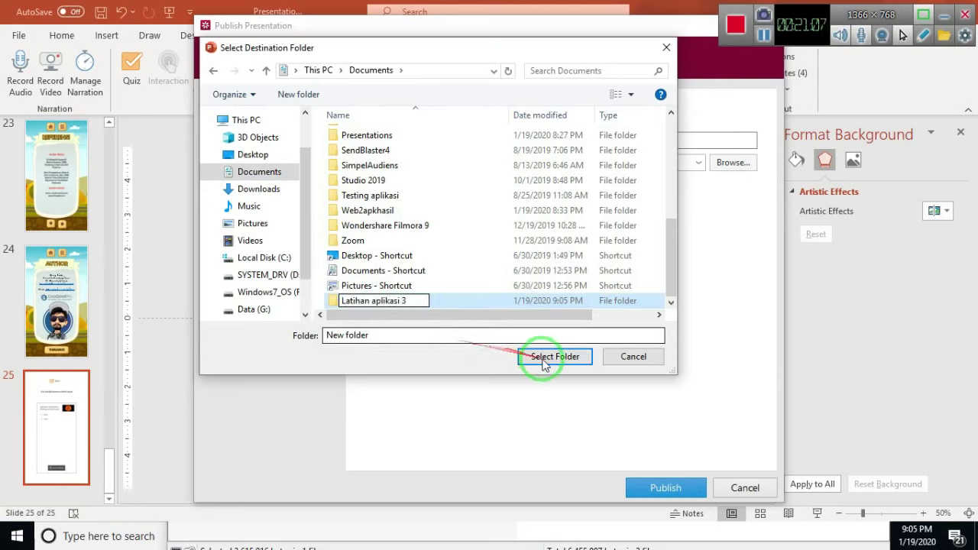
click(547, 361)
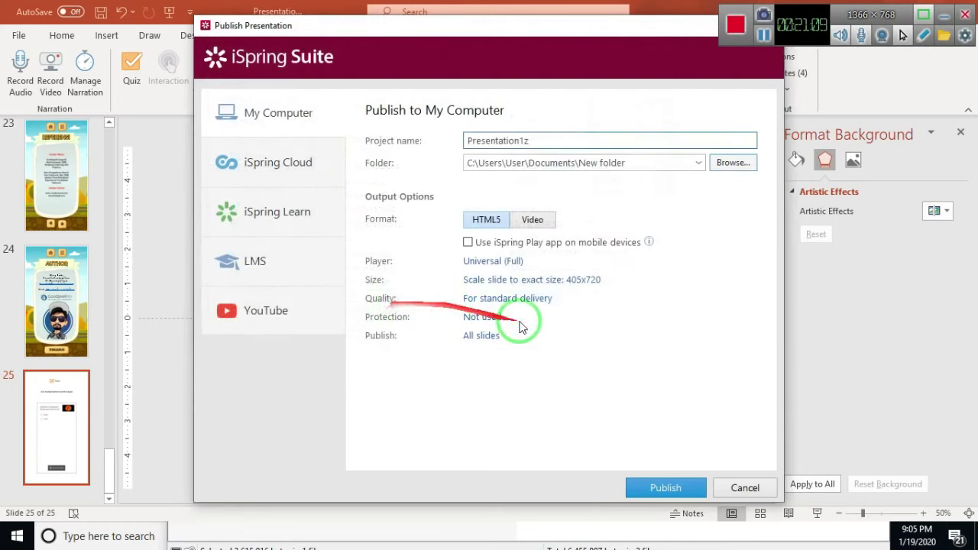
click(665, 487)
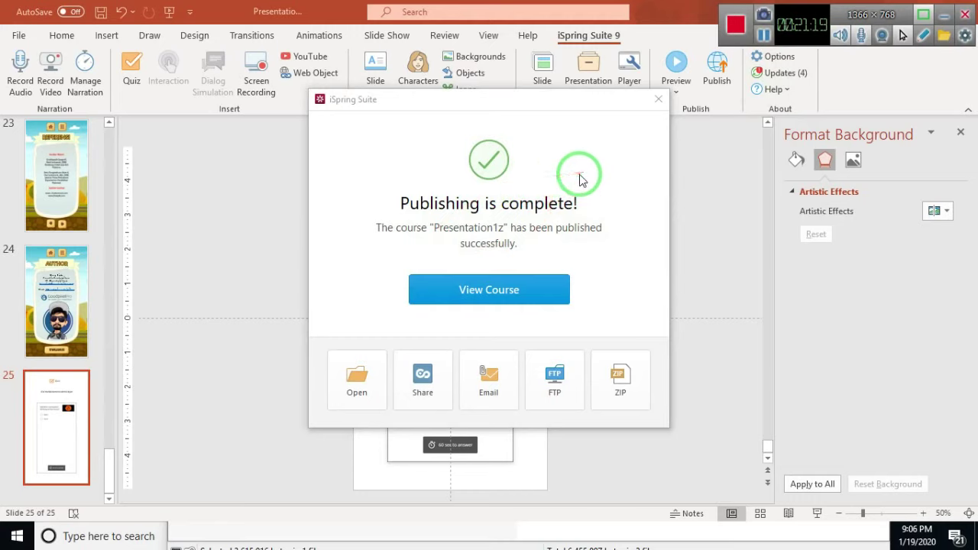
click(357, 384)
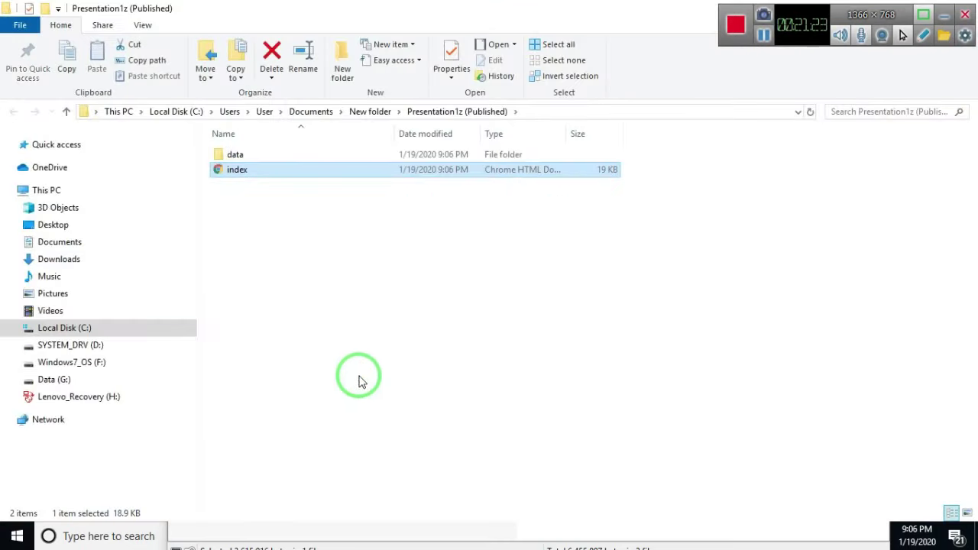
double_click(244, 175)
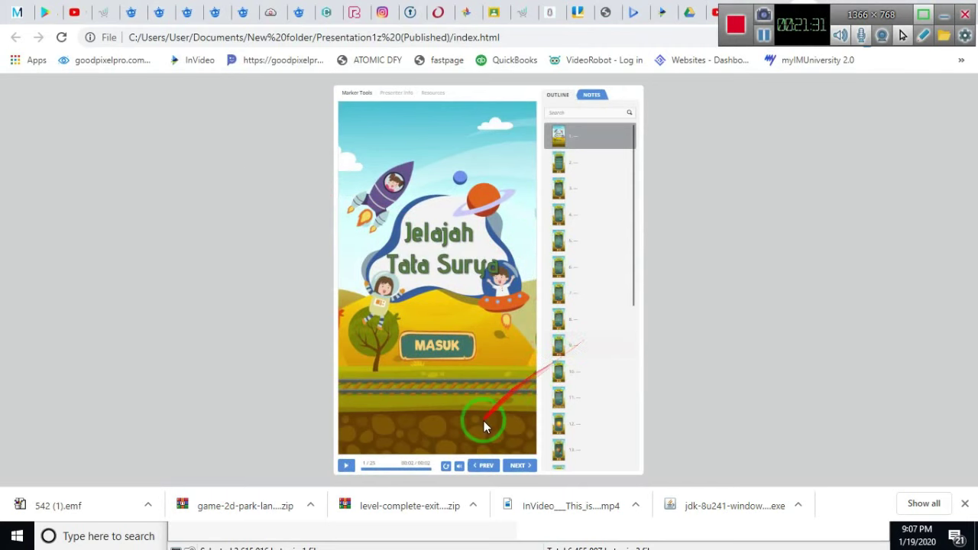
Page through the app to the Matahari, Merkurius, Venus and Bumi material slides.
click(515, 467)
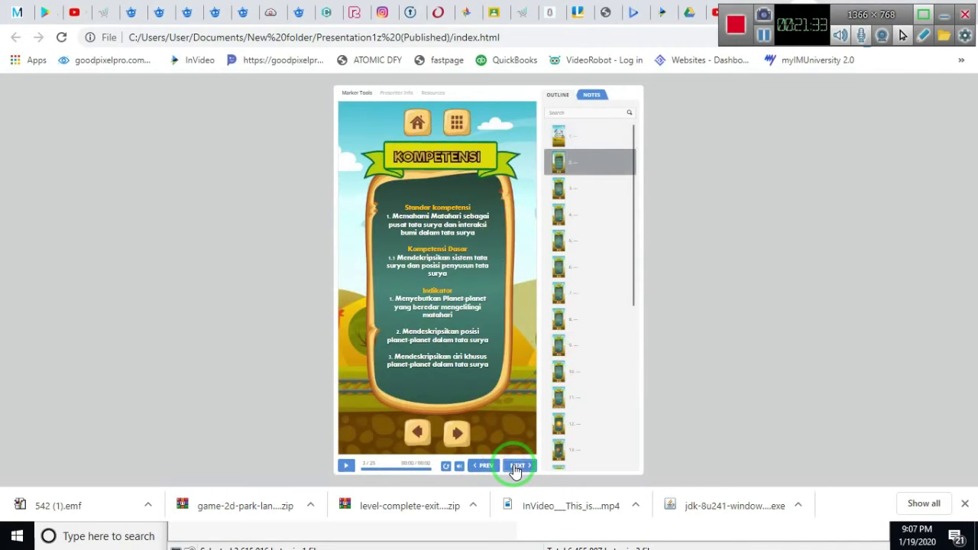
click(461, 434)
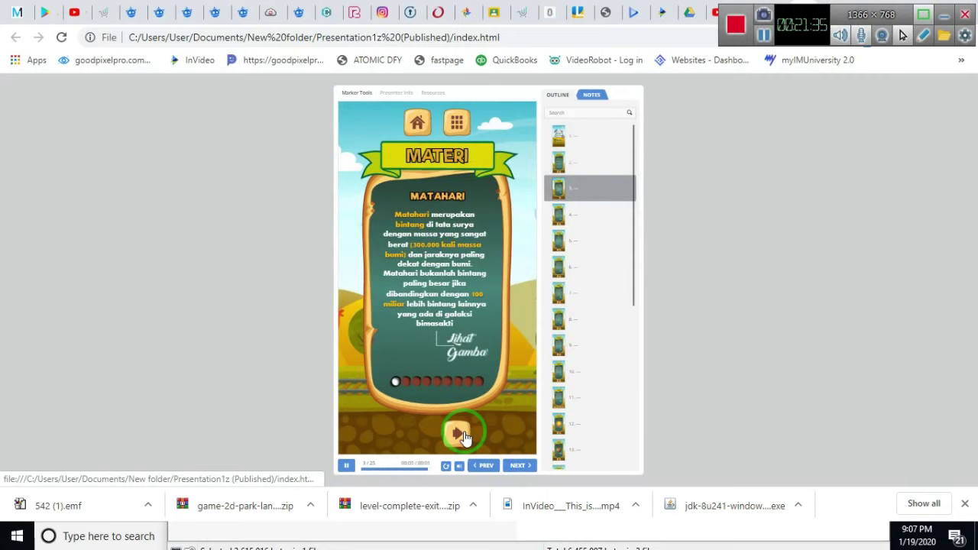
click(460, 434)
click(461, 434)
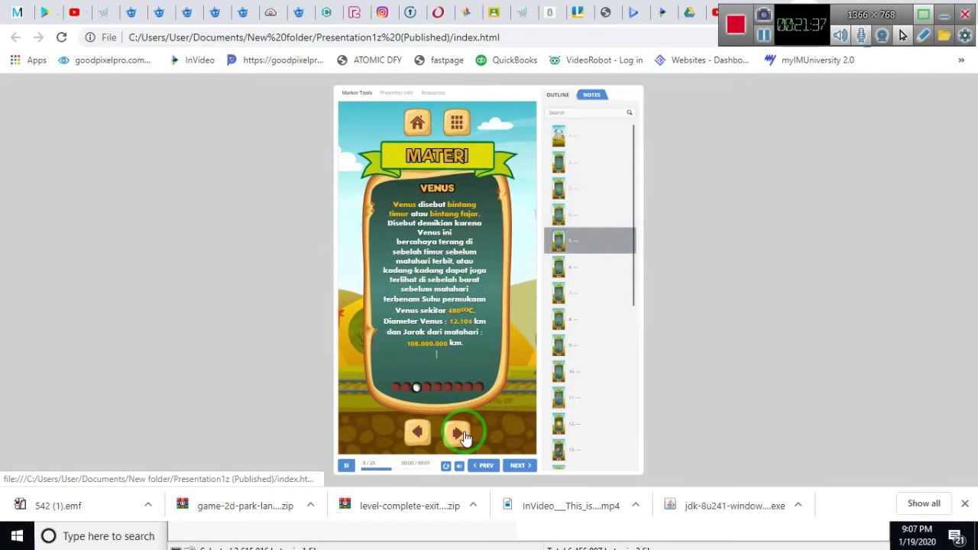
click(461, 434)
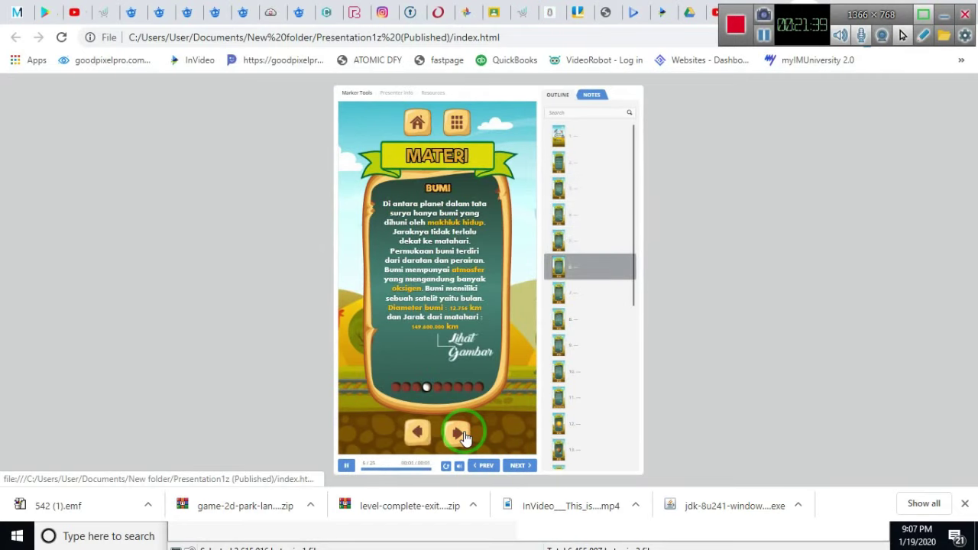
Close the browser, switch to the Downloads folder and play the InVideo video file.
key(alt+F4)
key(alt+Tab)
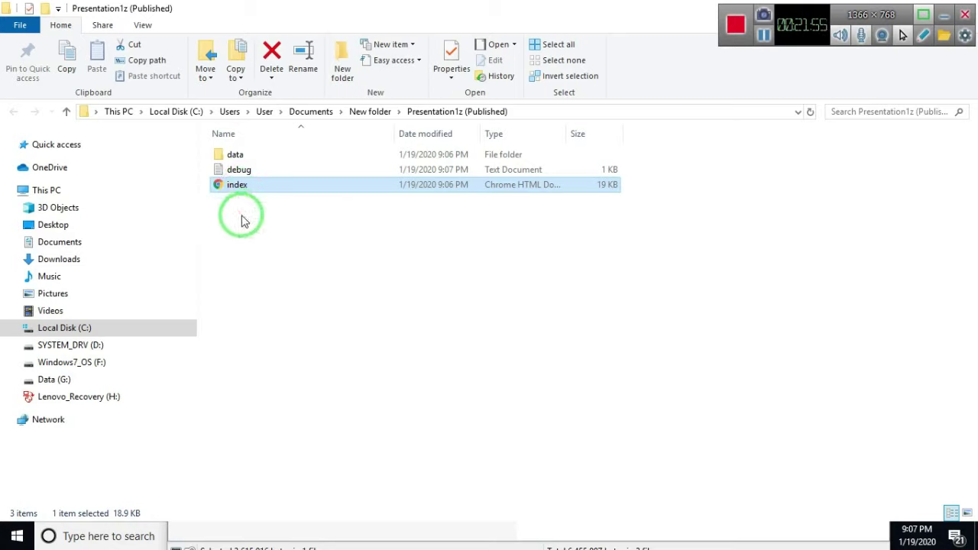
key(alt+Tab)
key(alt+Tab)
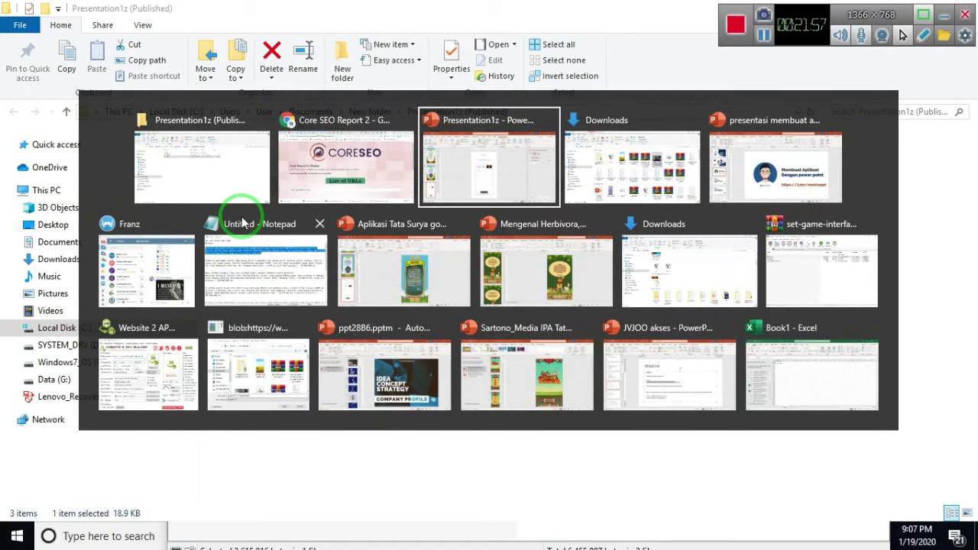
key(alt+Tab)
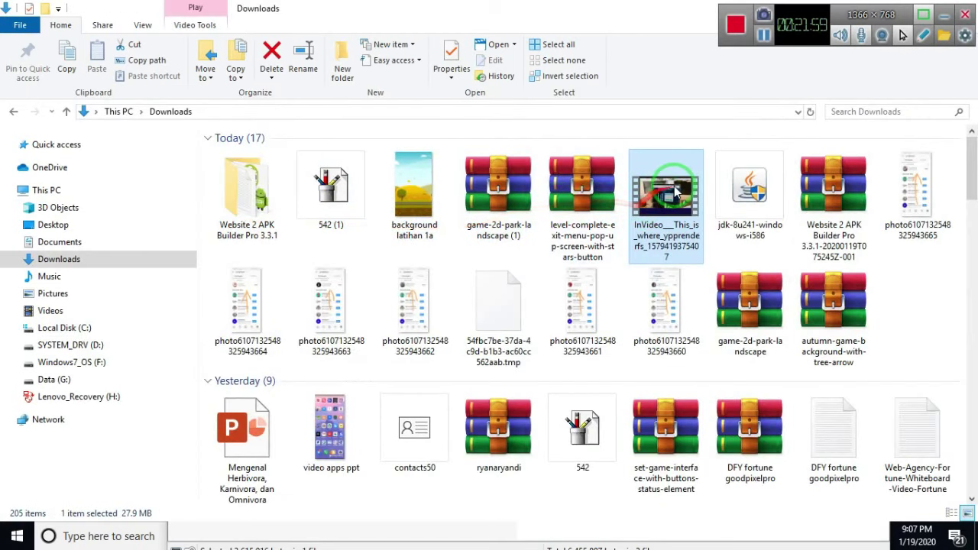
double_click(675, 192)
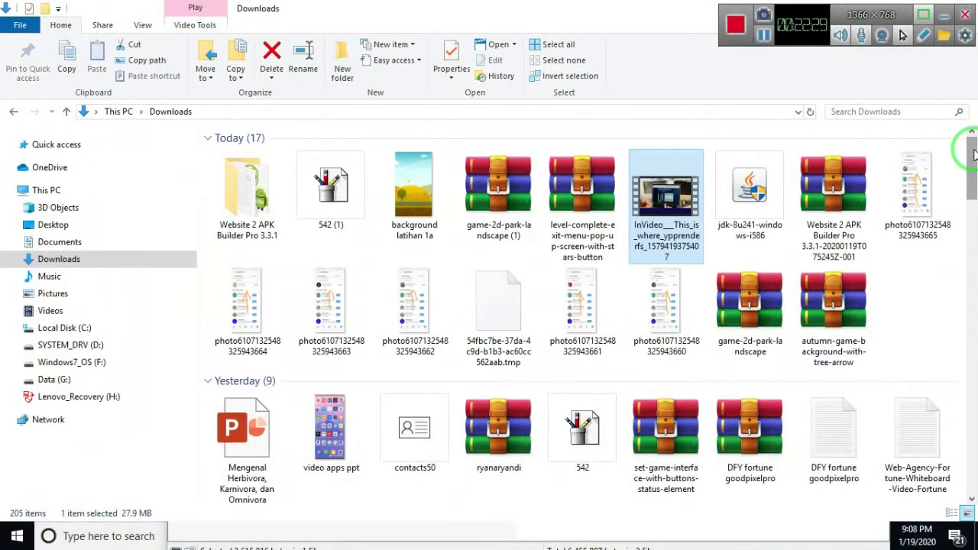
Return to PowerPoint, dismiss iSpring's publishing-complete message, and bring up the window switcher.
key(alt+Tab)
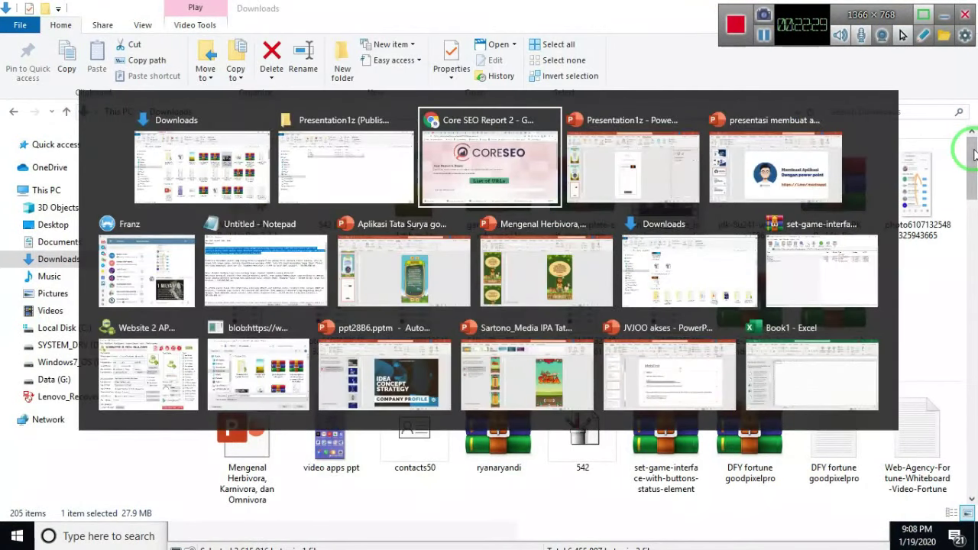
key(alt+Tab)
click(660, 168)
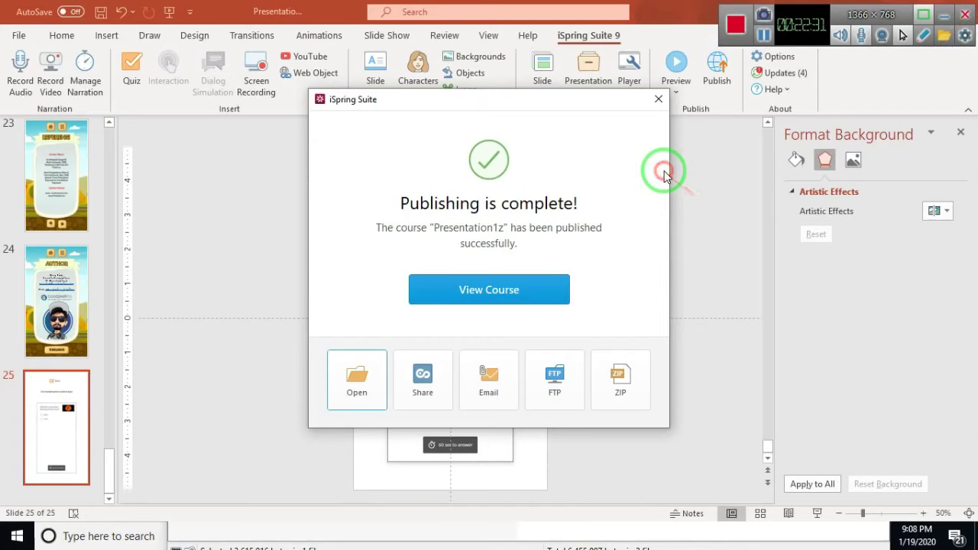
click(656, 99)
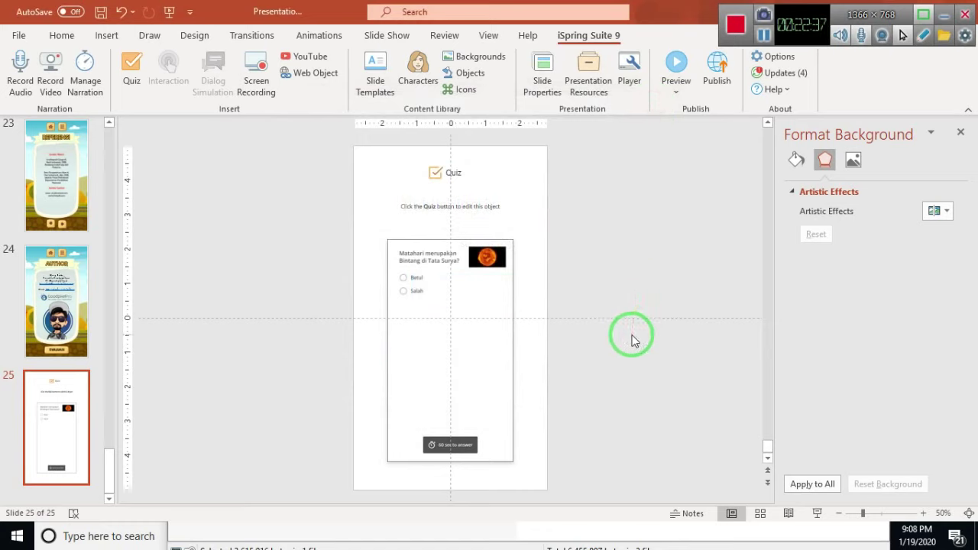
key(alt+Tab)
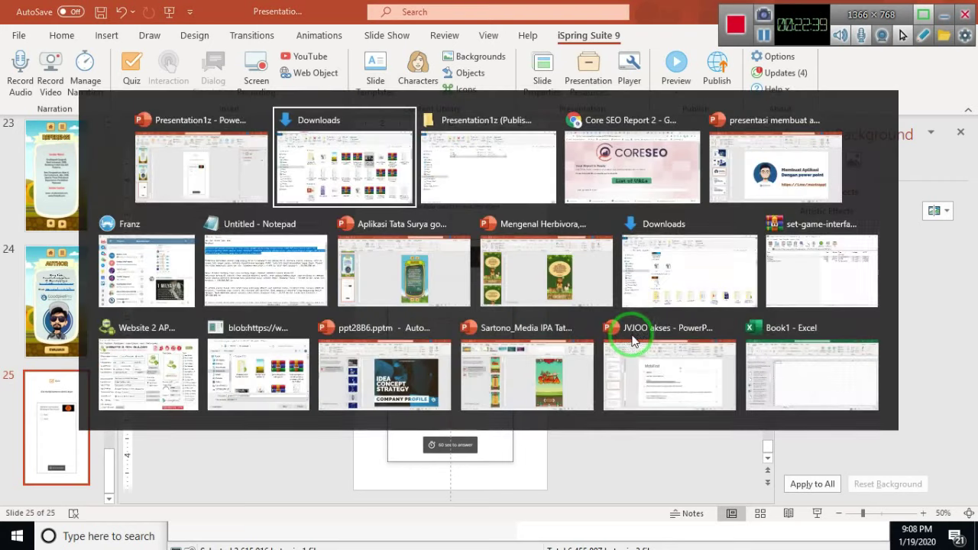
click(131, 273)
scroll(148, 153, up, 5)
scroll(180, 172, up, 10)
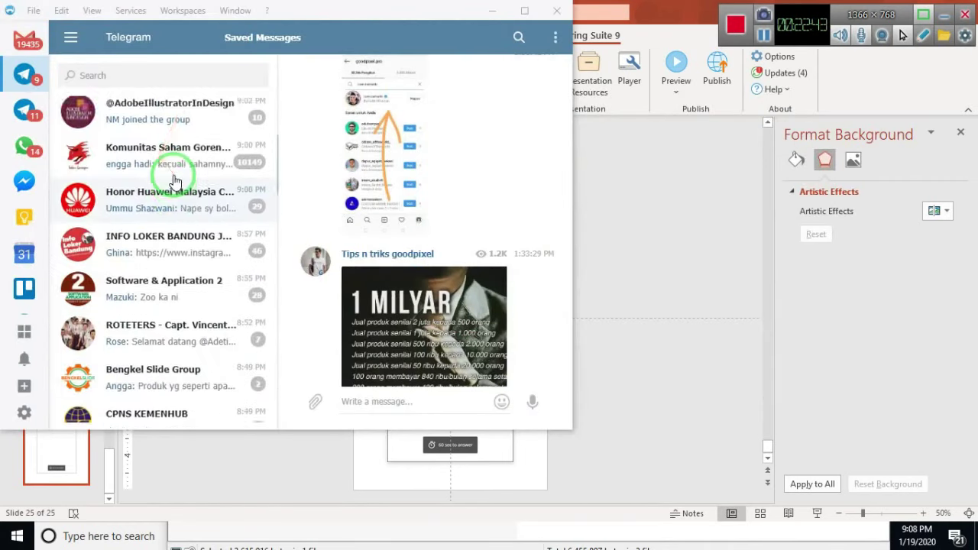
scroll(175, 180, up, 10)
click(153, 116)
click(290, 37)
scroll(366, 245, down, 1)
scroll(366, 247, down, 1)
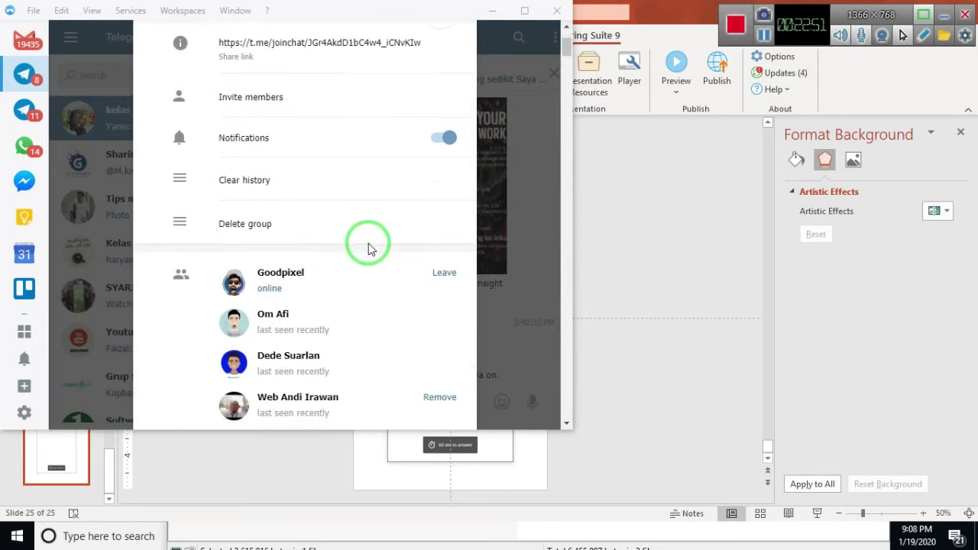
scroll(367, 247, down, 3)
scroll(369, 248, down, 3)
scroll(370, 248, down, 4)
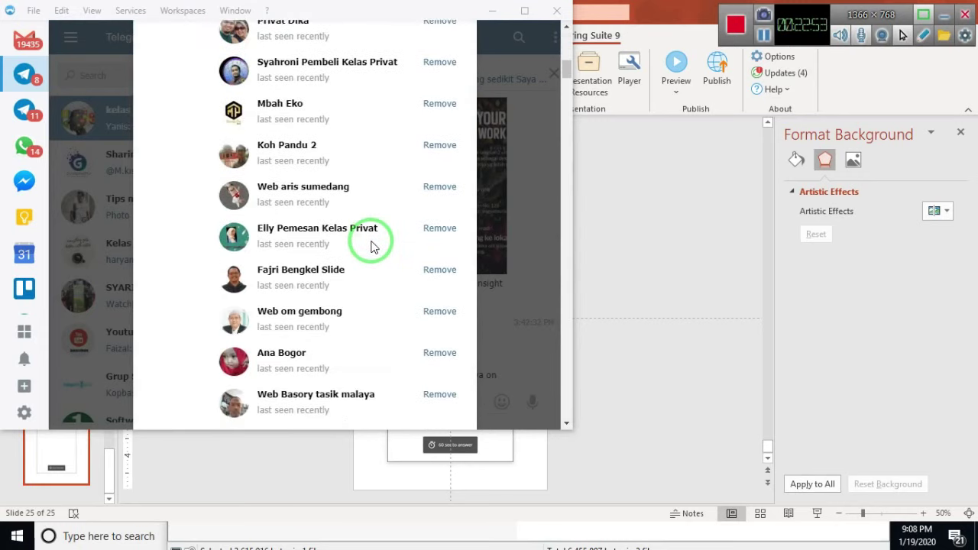
scroll(371, 247, down, 3)
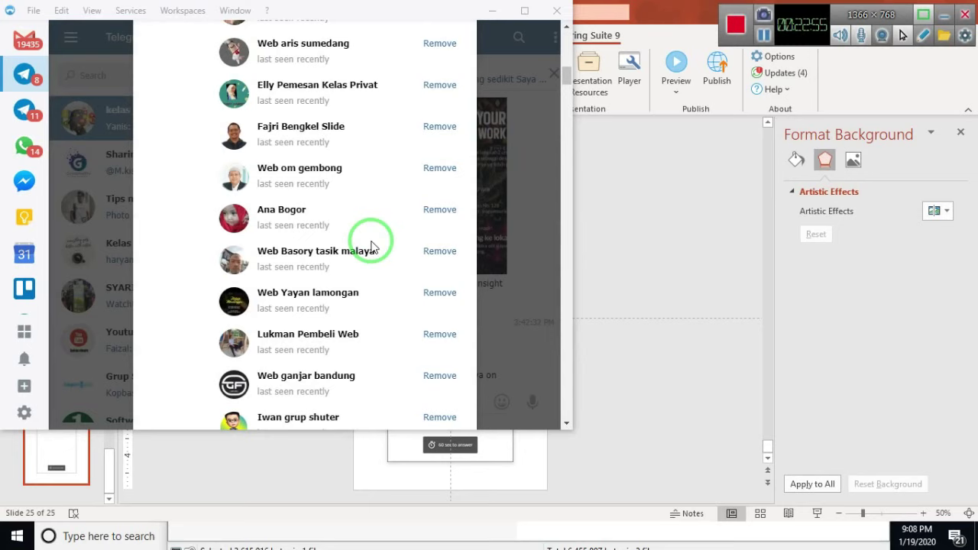
scroll(373, 246, down, 2)
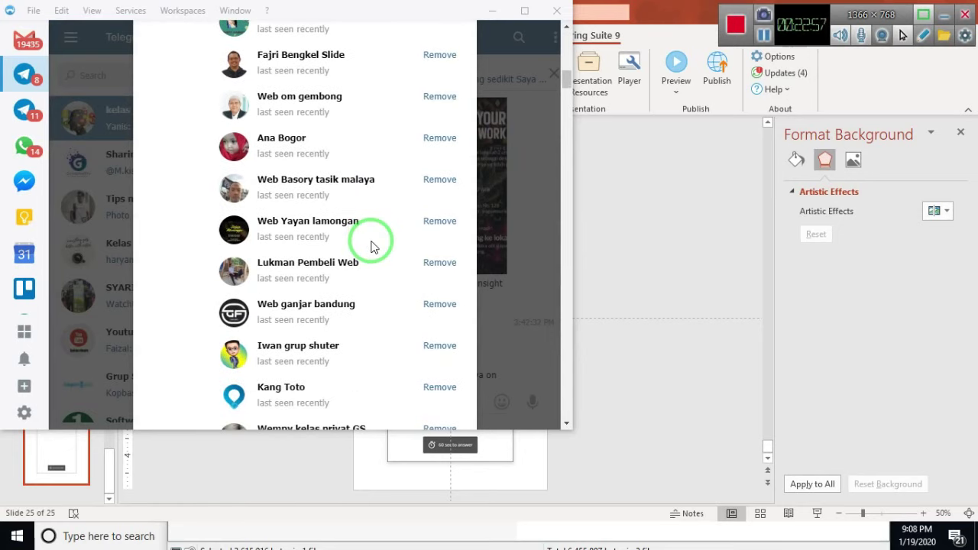
scroll(374, 245, down, 2)
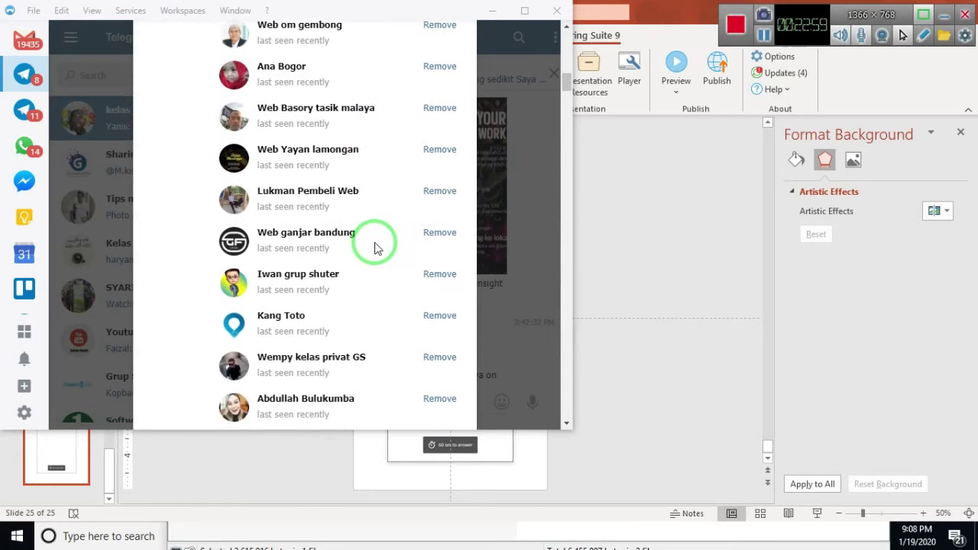
scroll(375, 245, down, 1)
scroll(375, 245, down, 1)
scroll(376, 245, down, 1)
scroll(375, 245, down, 3)
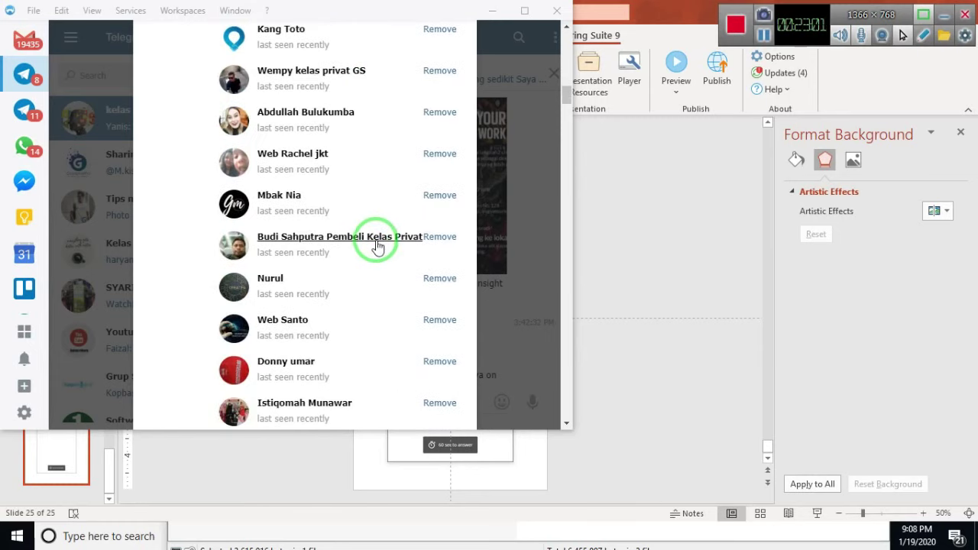
scroll(377, 246, down, 3)
scroll(378, 246, down, 3)
scroll(378, 247, down, 1)
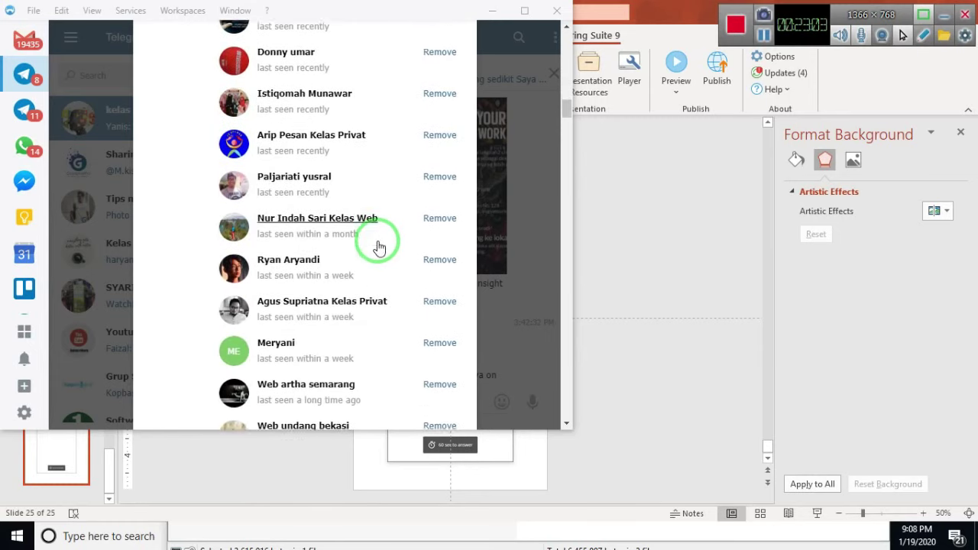
scroll(378, 247, down, 1)
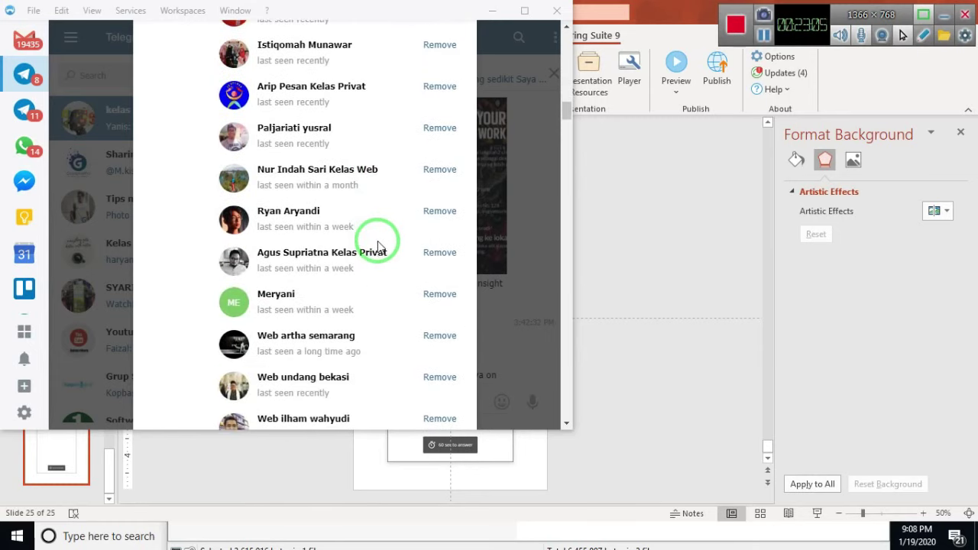
scroll(378, 245, down, 3)
scroll(377, 244, down, 2)
scroll(377, 243, down, 2)
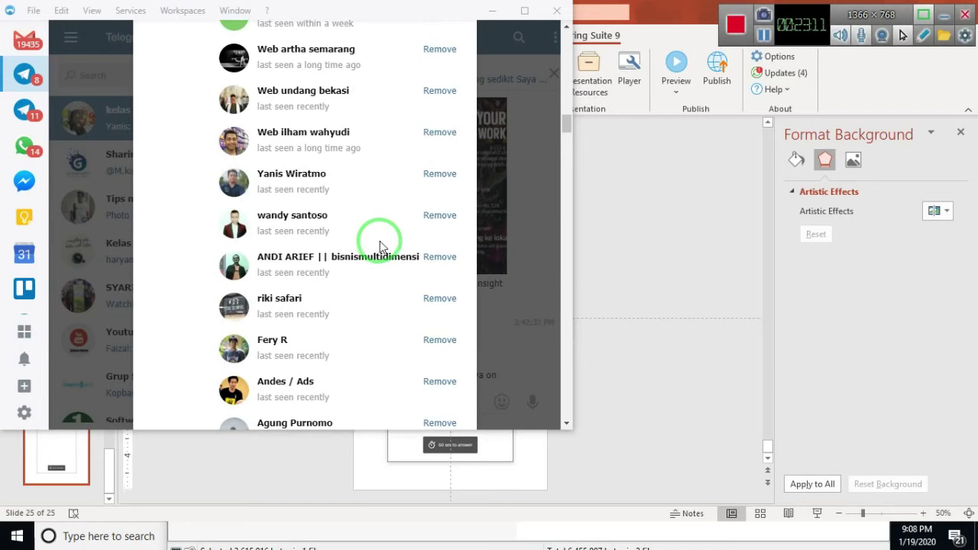
scroll(378, 244, down, 3)
scroll(382, 246, down, 3)
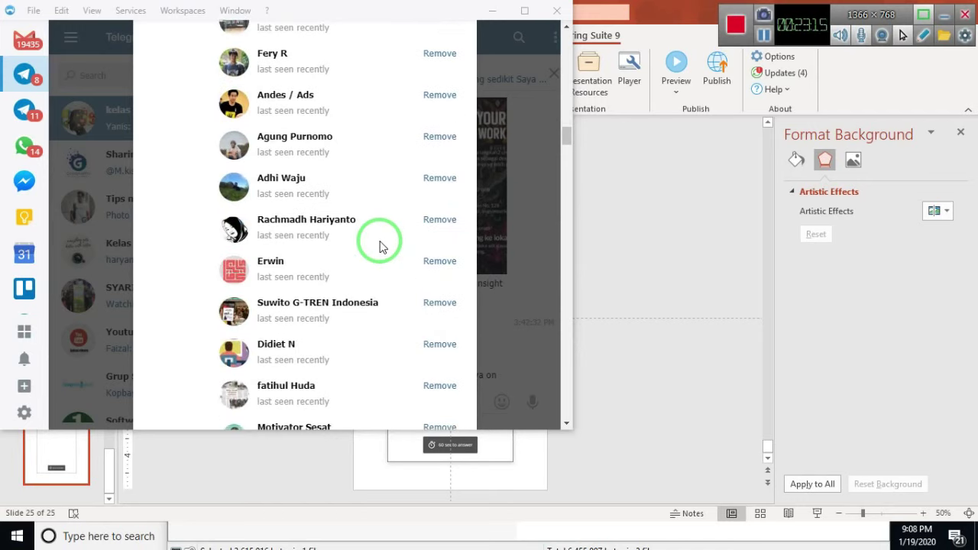
key(alt+Tab)
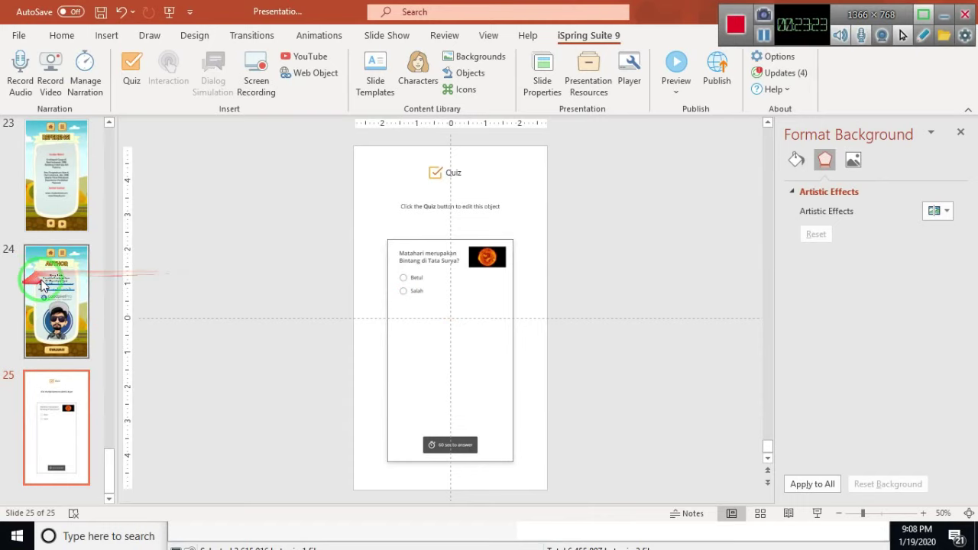
View the AUTHOR and REFERENSI slides, then switch to Website 2 APK Builder.
click(32, 273)
click(66, 214)
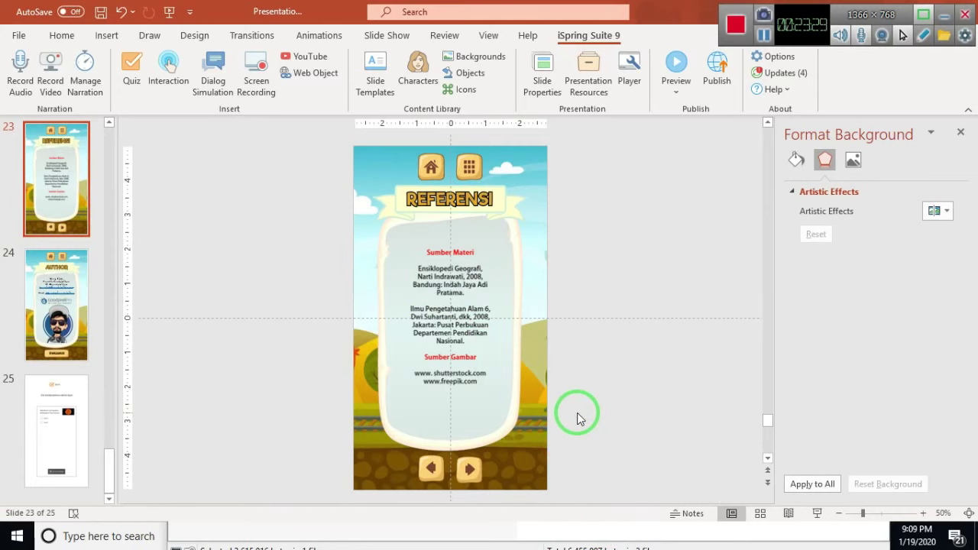
key(alt+Tab)
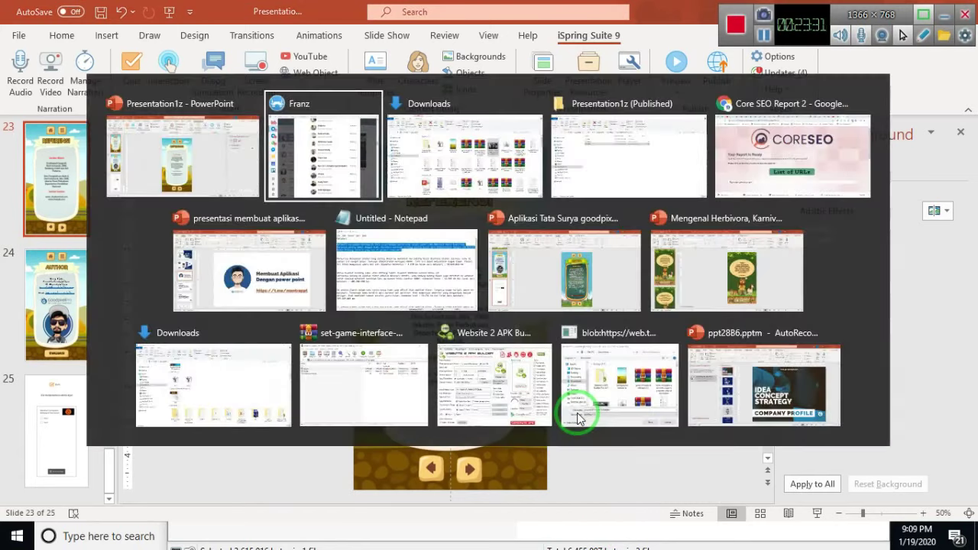
click(510, 411)
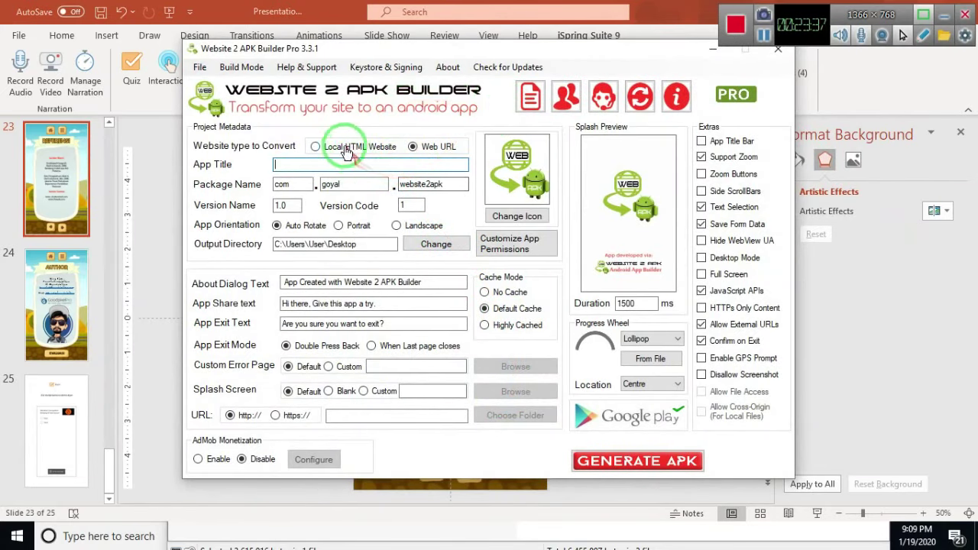
Choose Local HTML Website and give the app the title 'aplikasi Tata Surya 2'.
click(315, 147)
text(aplikasi Tata Surya)
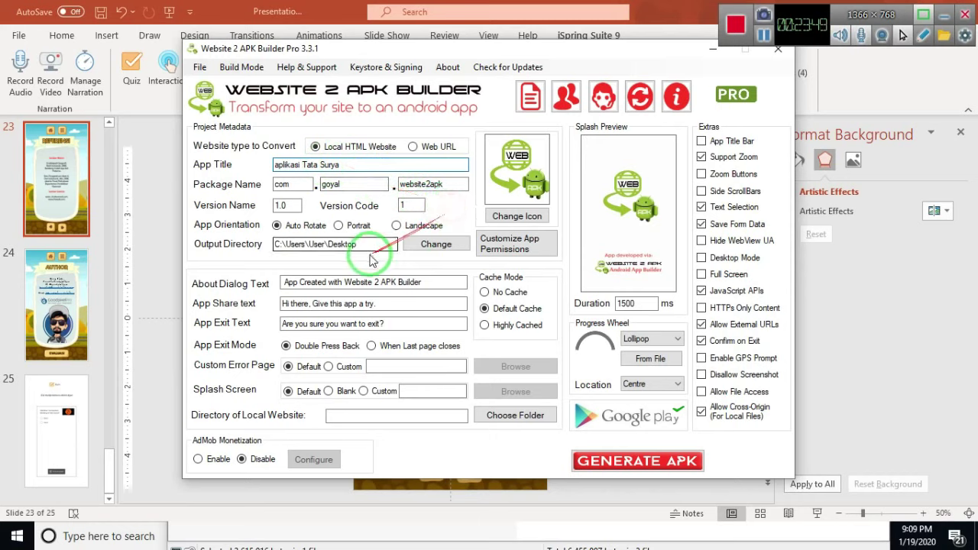
click(286, 250)
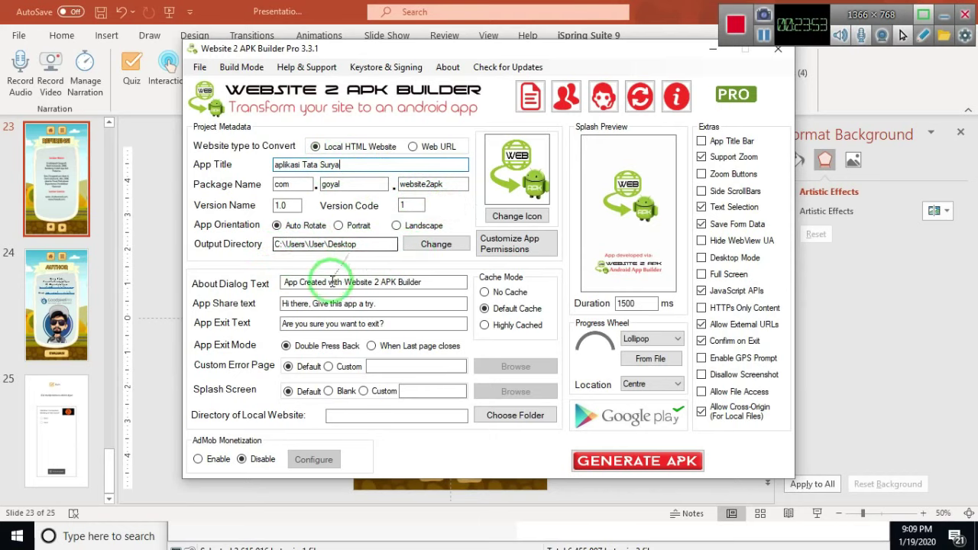
click(309, 302)
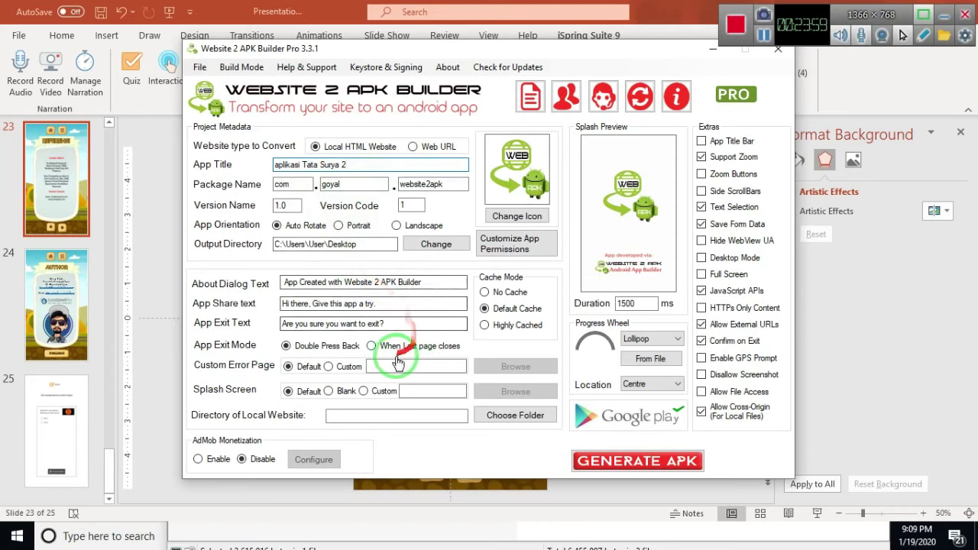
Pick Latihan aplikasi 3 as the website folder and dismiss its missing index.html warning.
click(499, 416)
scroll(449, 309, down, 1)
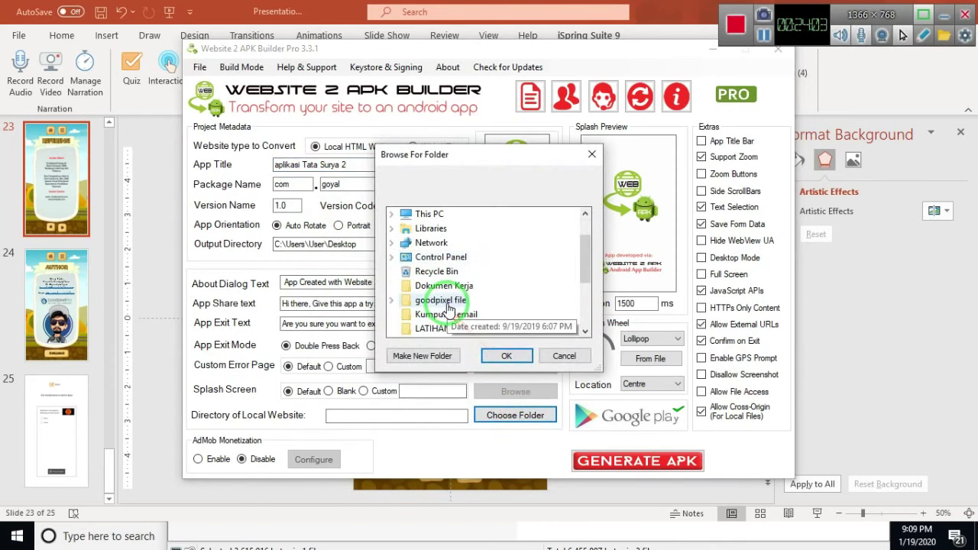
scroll(417, 289, up, 1)
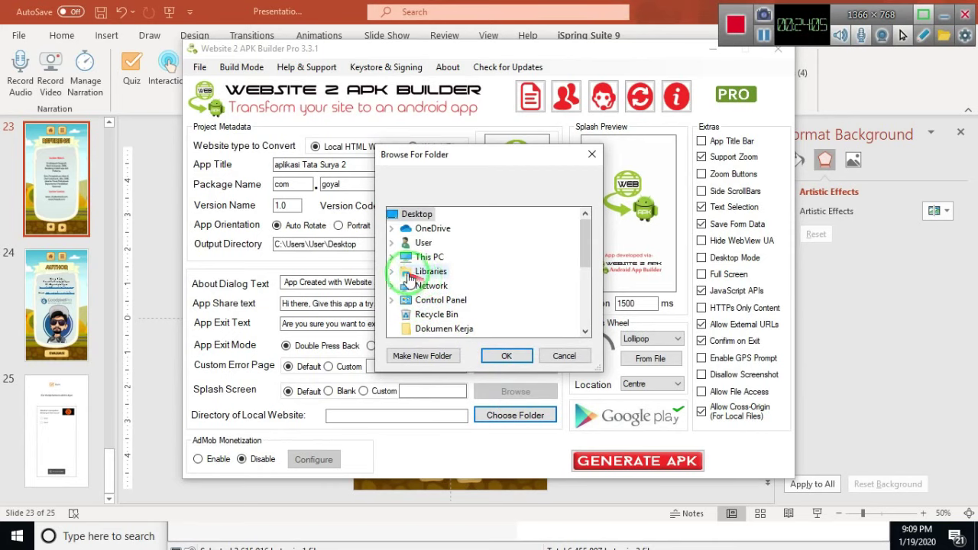
click(392, 271)
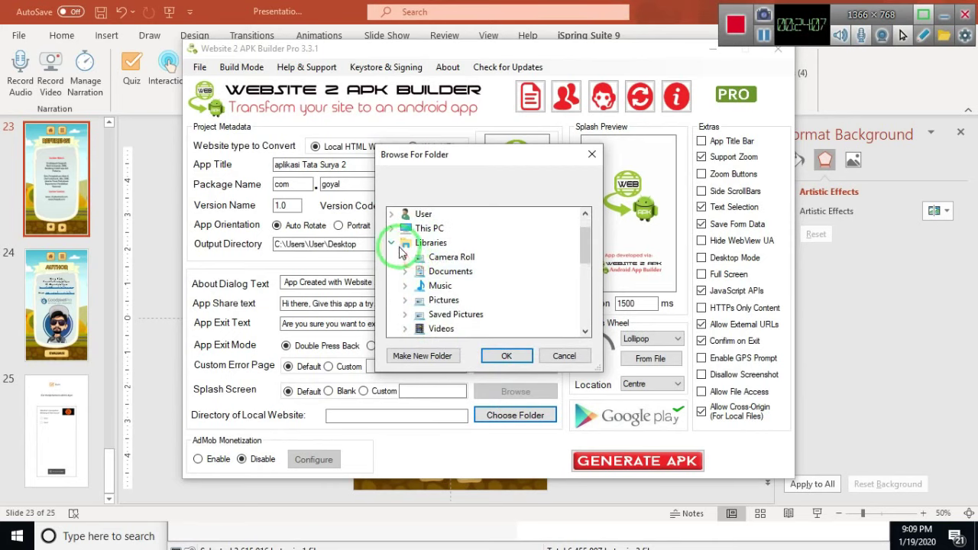
click(406, 271)
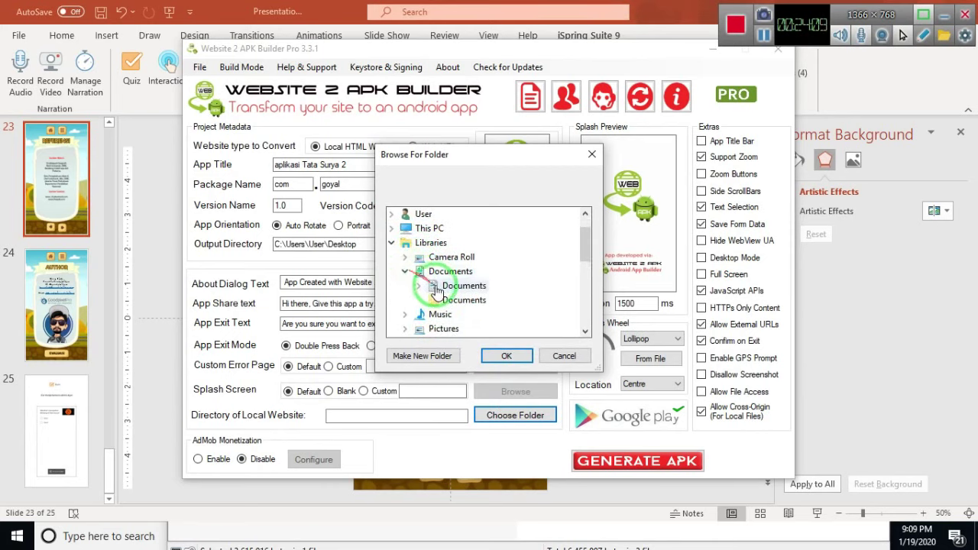
scroll(474, 289, down, 2)
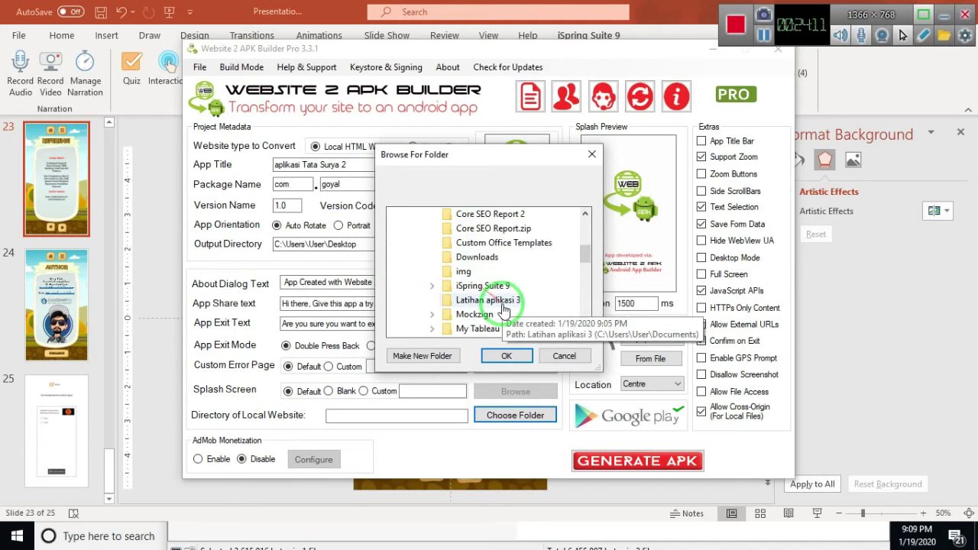
scroll(505, 307, down, 1)
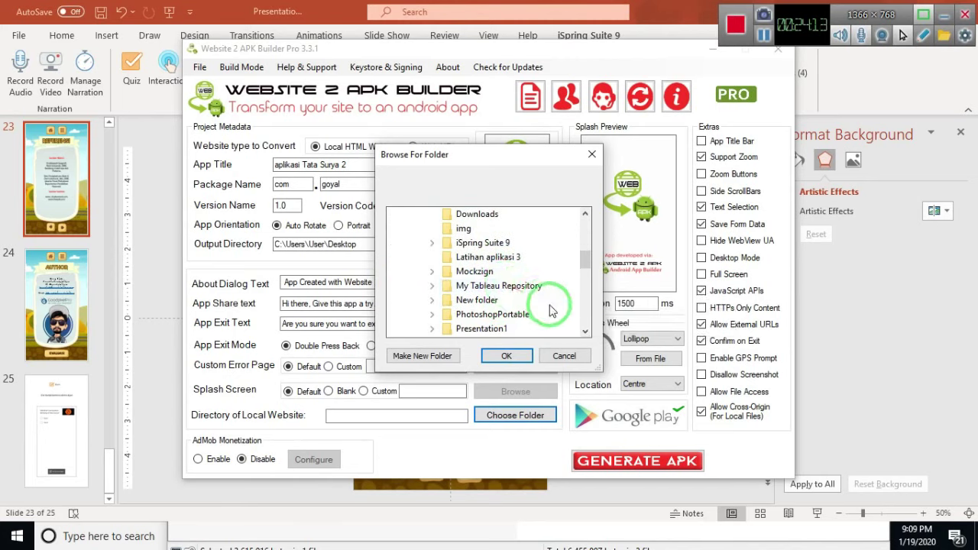
scroll(556, 291, down, 1)
scroll(554, 296, down, 1)
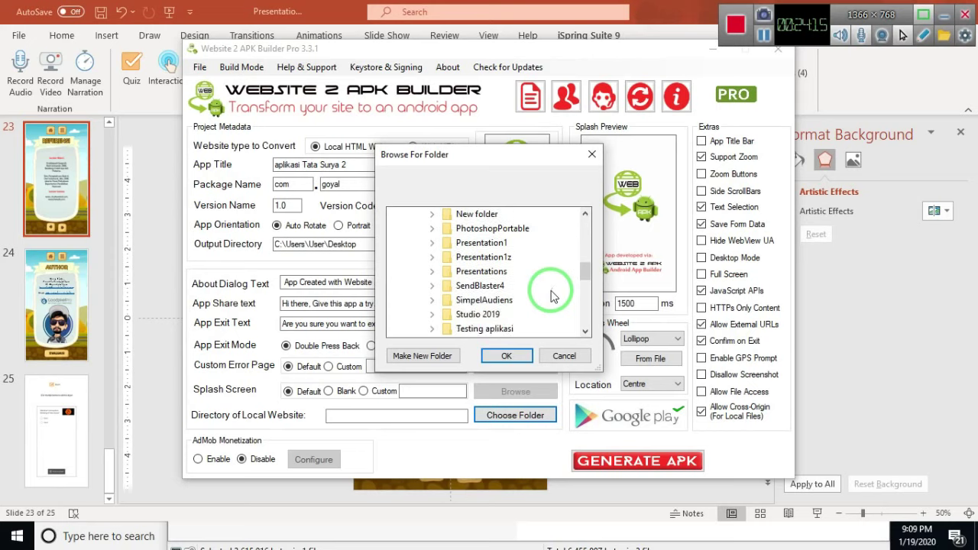
scroll(553, 295, down, 1)
scroll(553, 296, up, 2)
scroll(553, 296, up, 2)
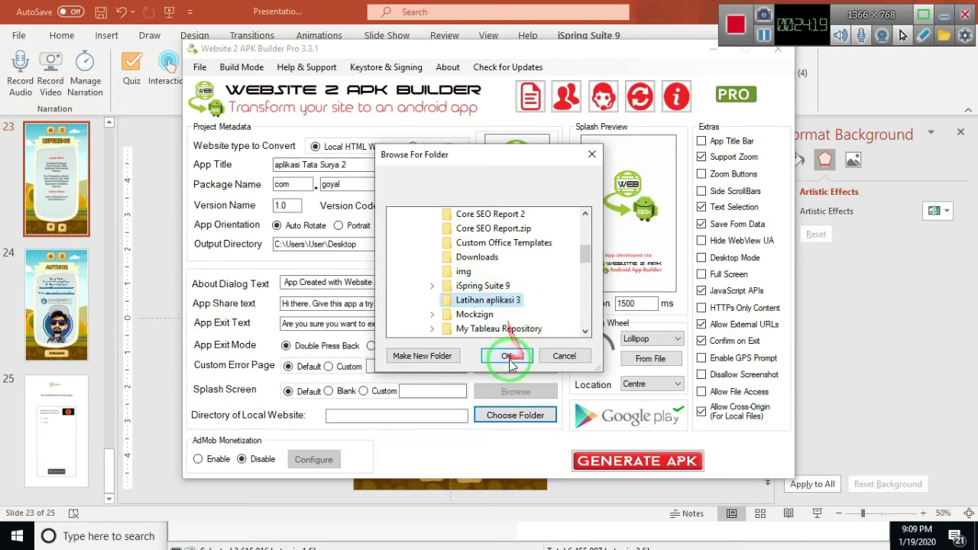
click(506, 355)
click(563, 305)
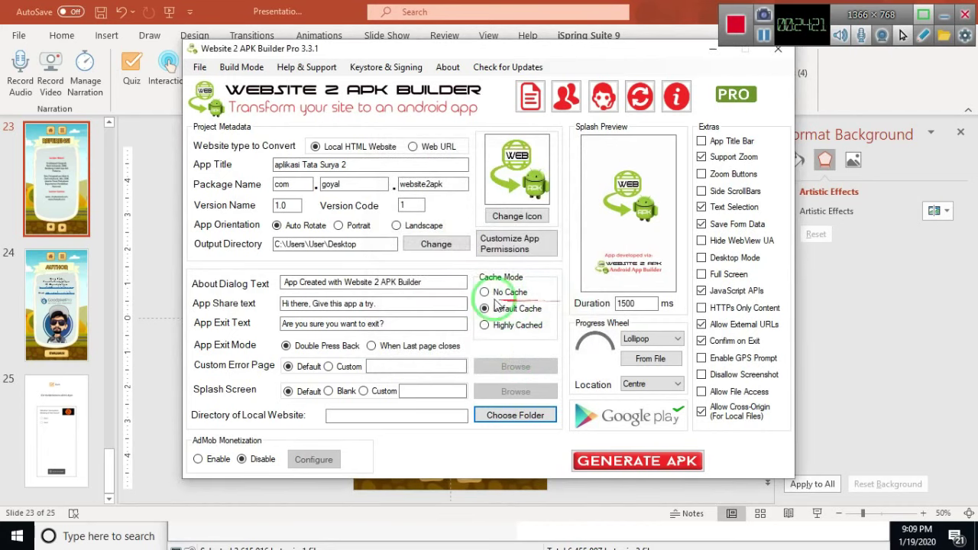
Pick the Presentation1z folder instead and dismiss the same missing index.html warning.
click(508, 415)
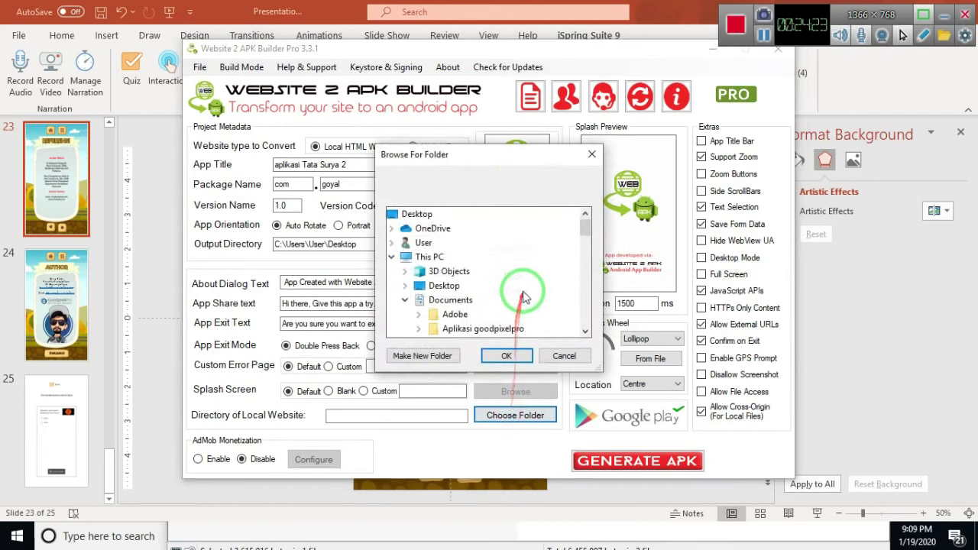
scroll(491, 266, down, 2)
scroll(485, 252, down, 3)
scroll(485, 267, down, 1)
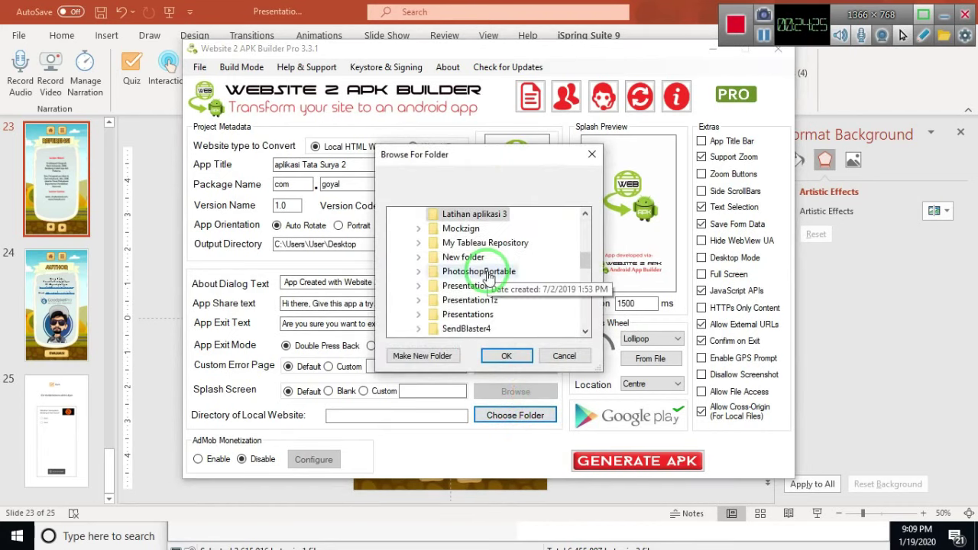
click(418, 285)
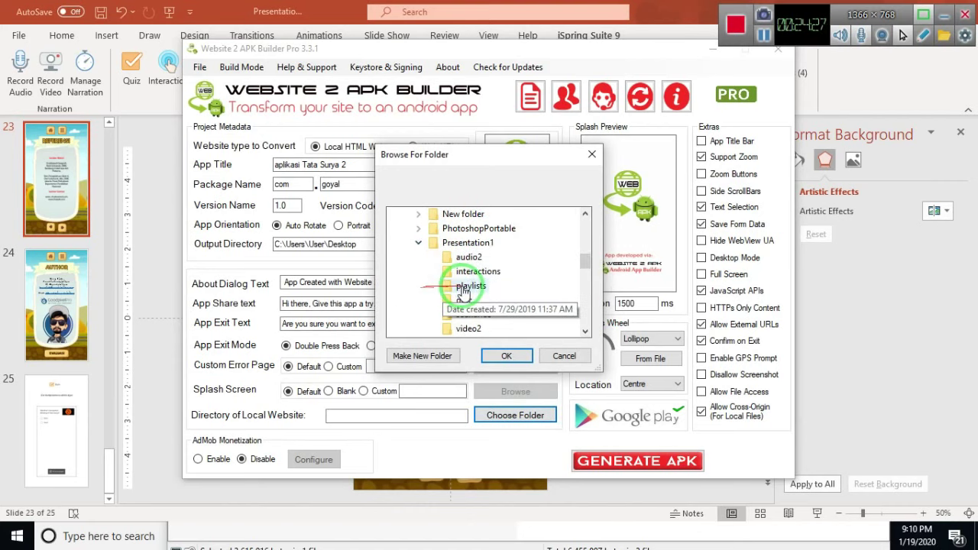
scroll(489, 287, down, 1)
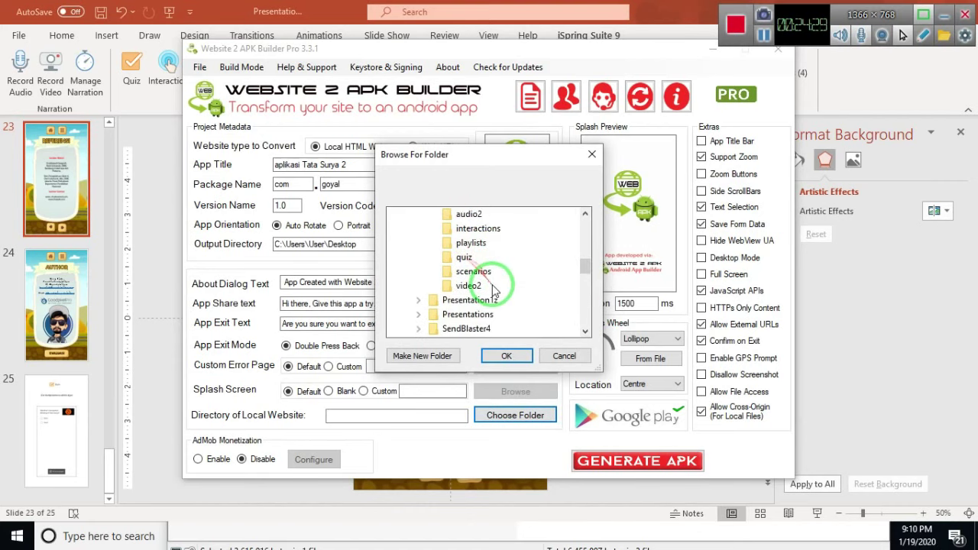
click(456, 302)
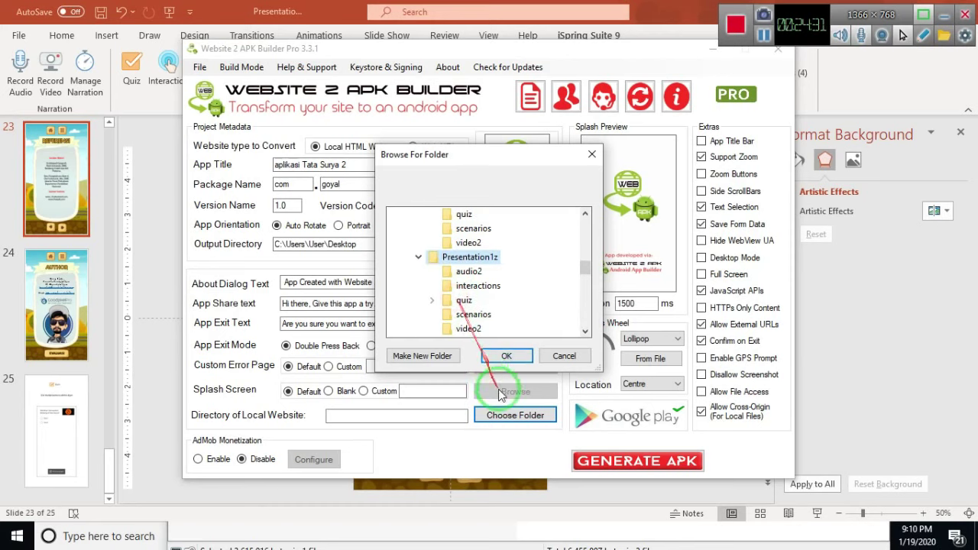
click(507, 355)
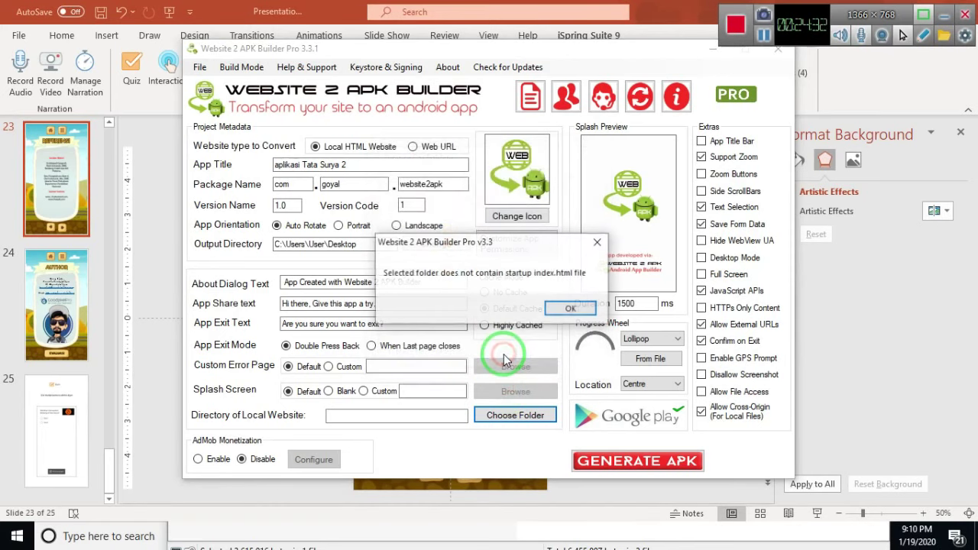
click(574, 307)
Point the local website directory to Documents\Testing aplikasi\Aplikasi tata surya2 (Published).
click(498, 417)
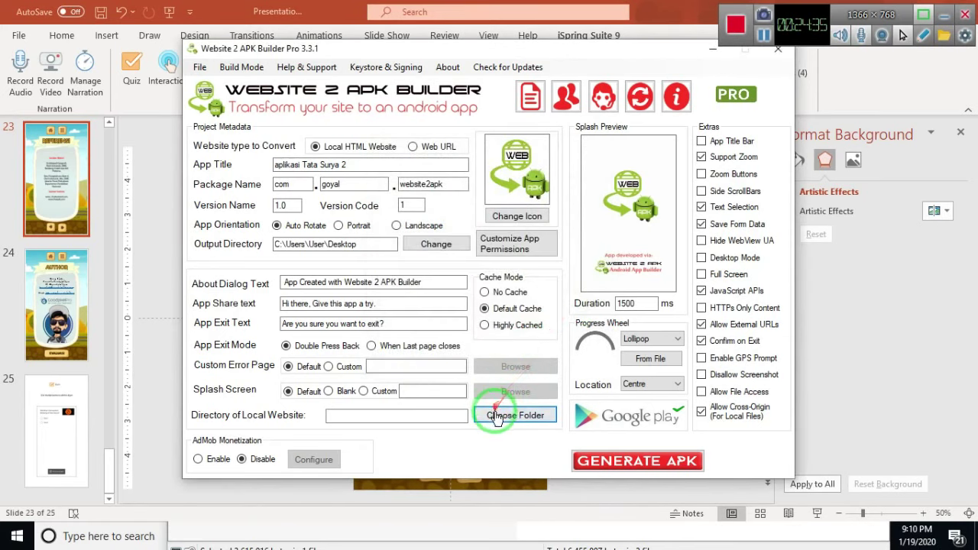
scroll(480, 315, down, 2)
scroll(480, 314, down, 1)
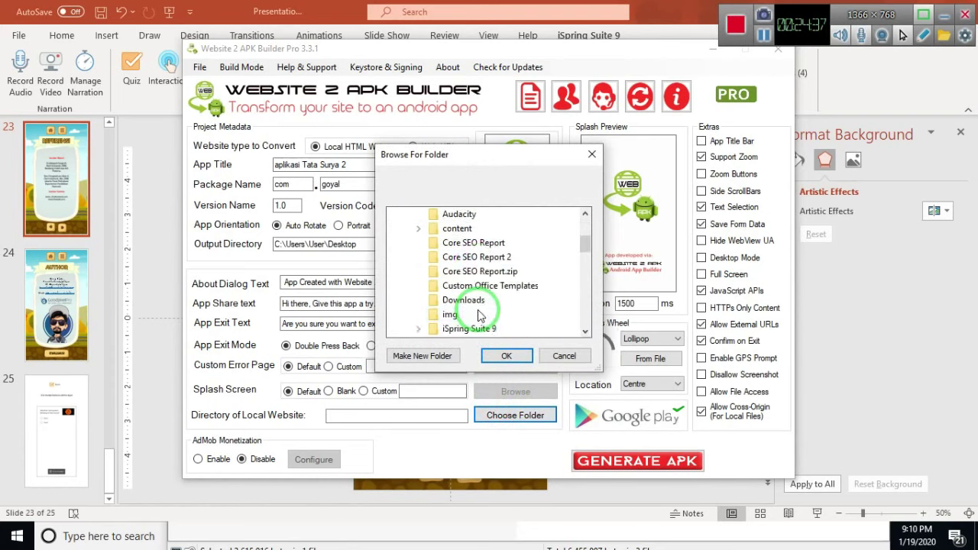
scroll(481, 310, down, 1)
scroll(500, 288, down, 1)
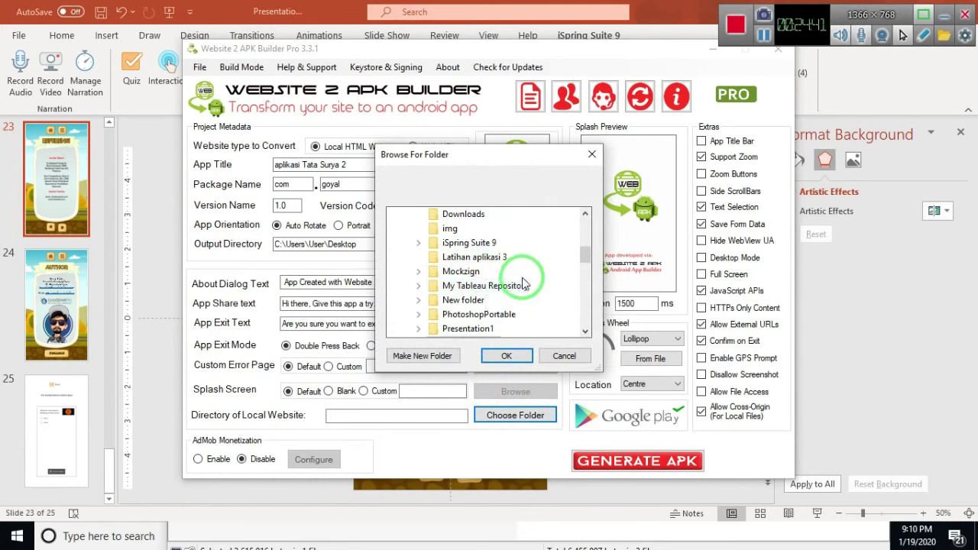
scroll(520, 287, down, 1)
scroll(522, 285, down, 1)
scroll(523, 284, down, 1)
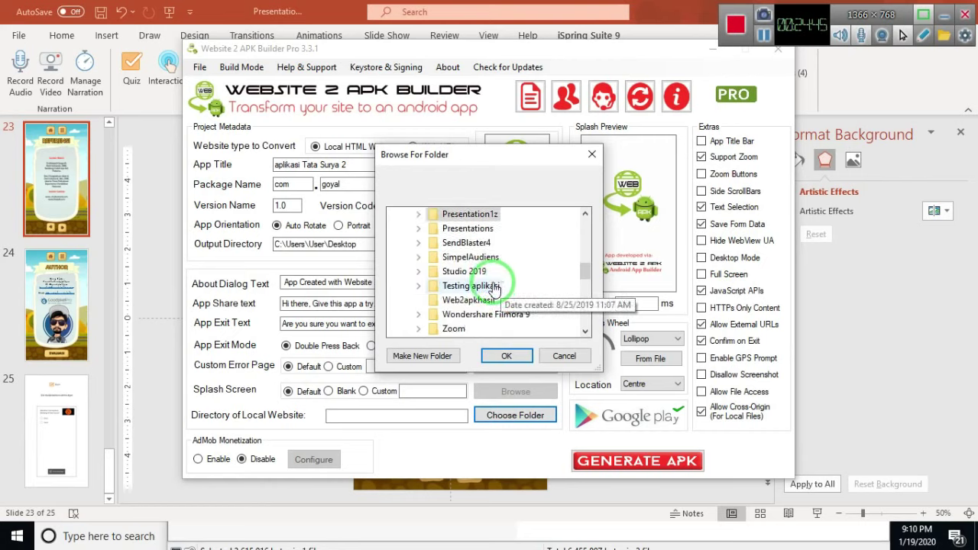
click(493, 287)
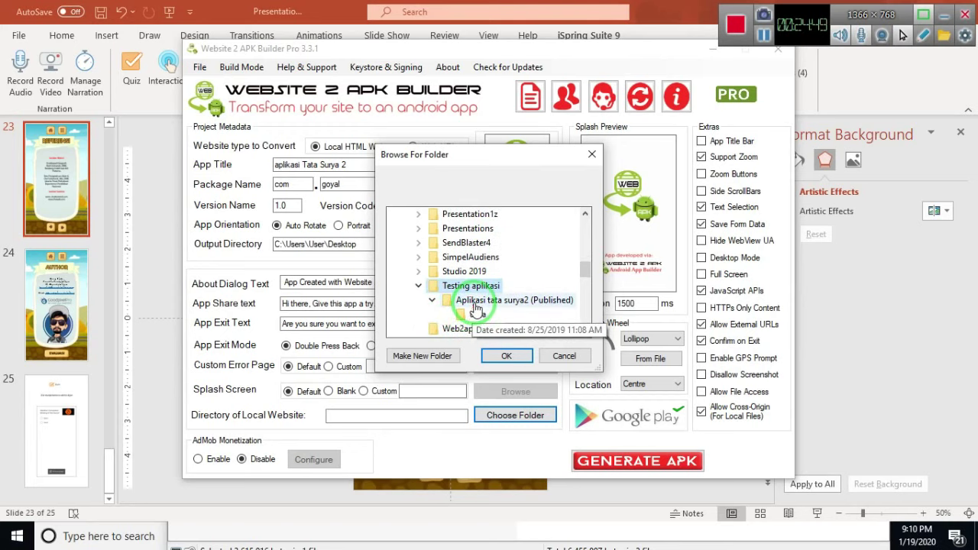
click(475, 304)
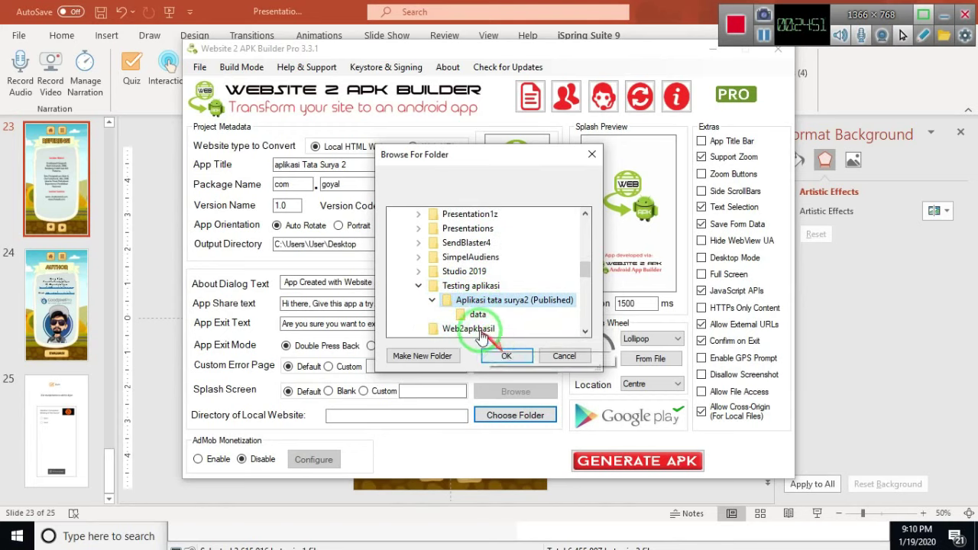
click(505, 360)
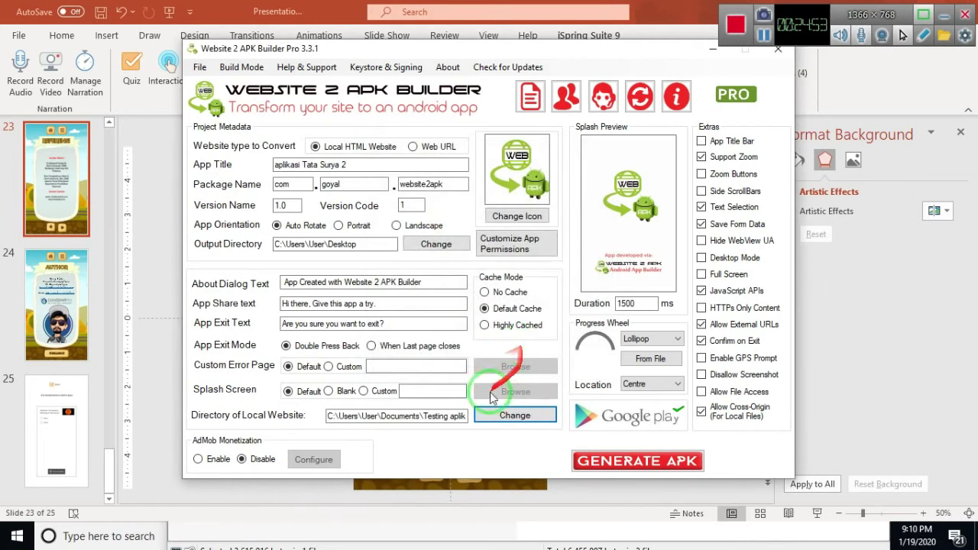
Set the app icon to the 'logo tata surya' image.
click(517, 217)
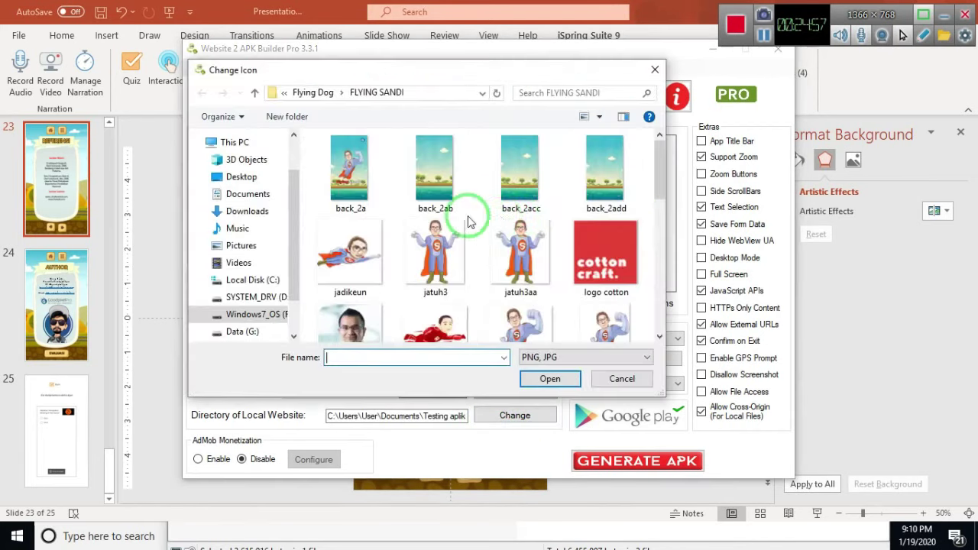
scroll(542, 245, down, 2)
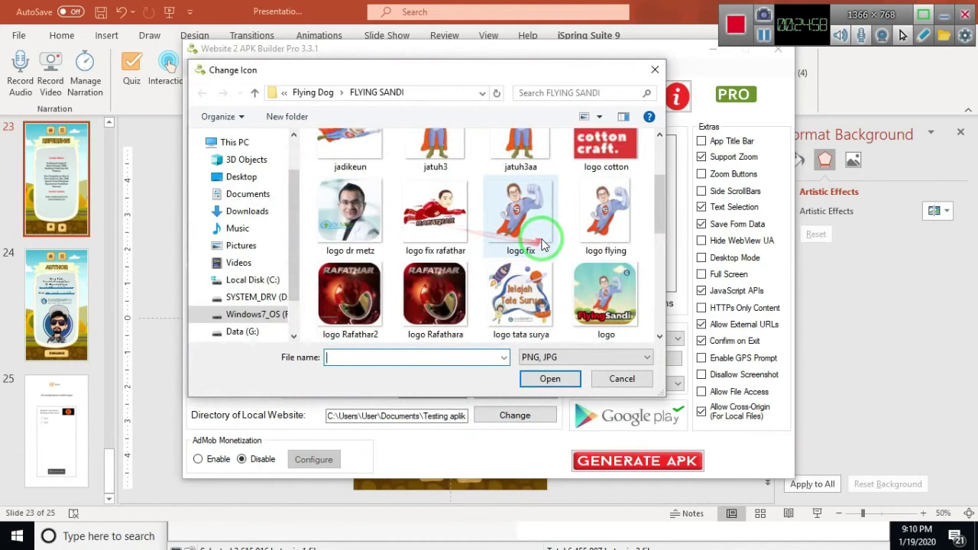
double_click(522, 293)
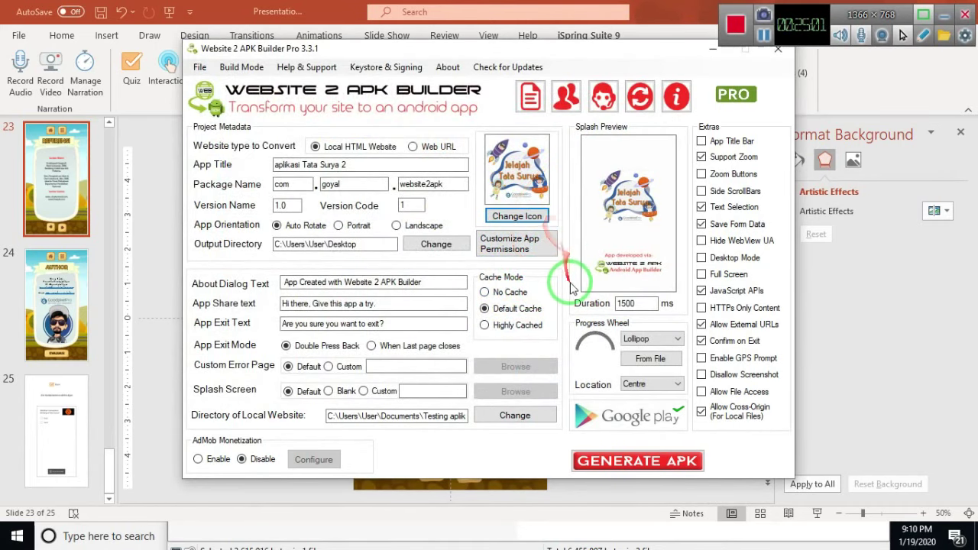
Generate the Android APK and confirm the Be Patient prompt.
click(642, 461)
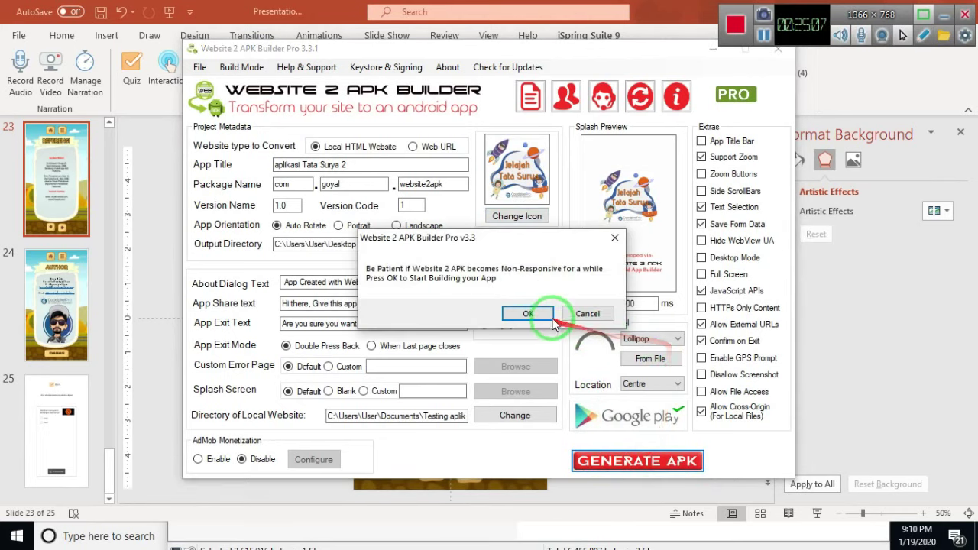
click(533, 311)
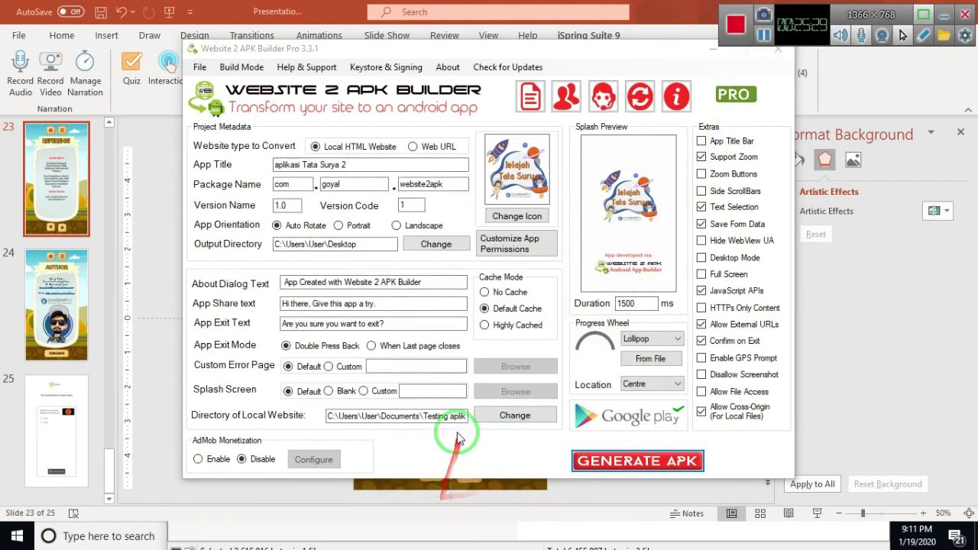
key(alt+Tab)
Find and select the built aplikasi Tata Surya 2_1_1.0.apk (2.59 MB) on the Desktop.
click(628, 161)
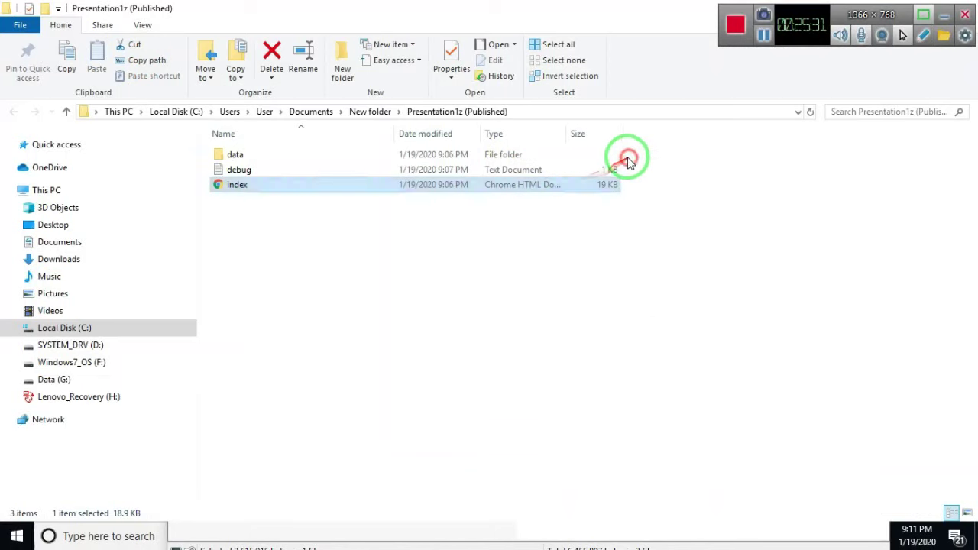
click(55, 225)
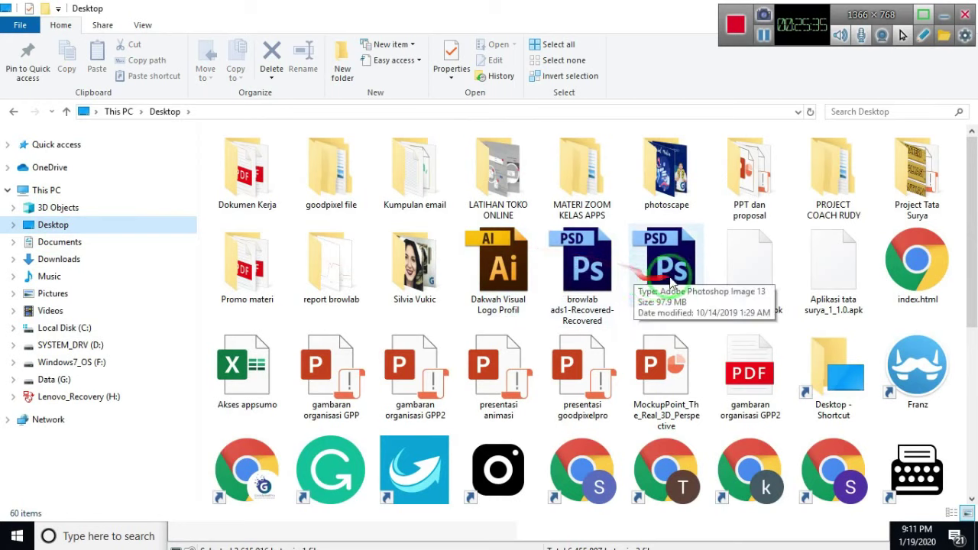
click(753, 306)
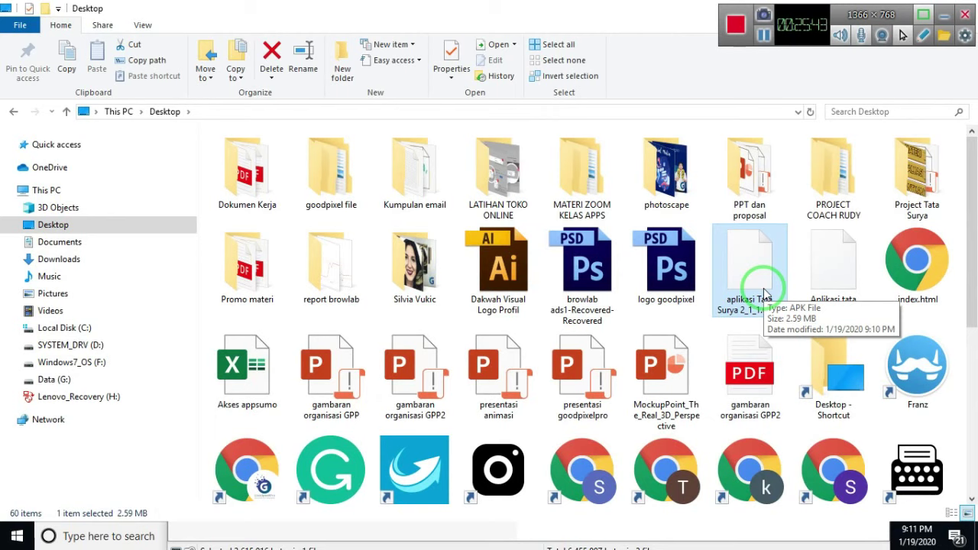
key(alt+Tab)
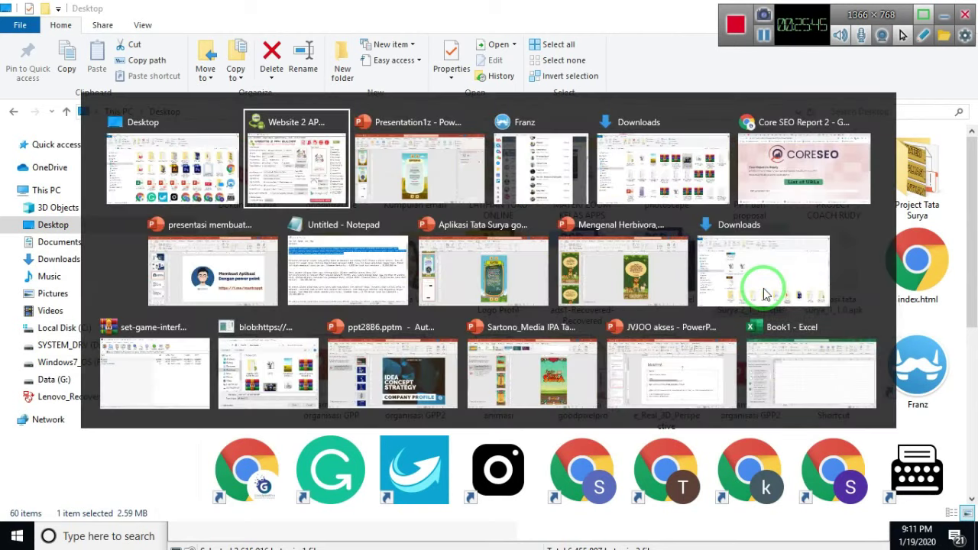
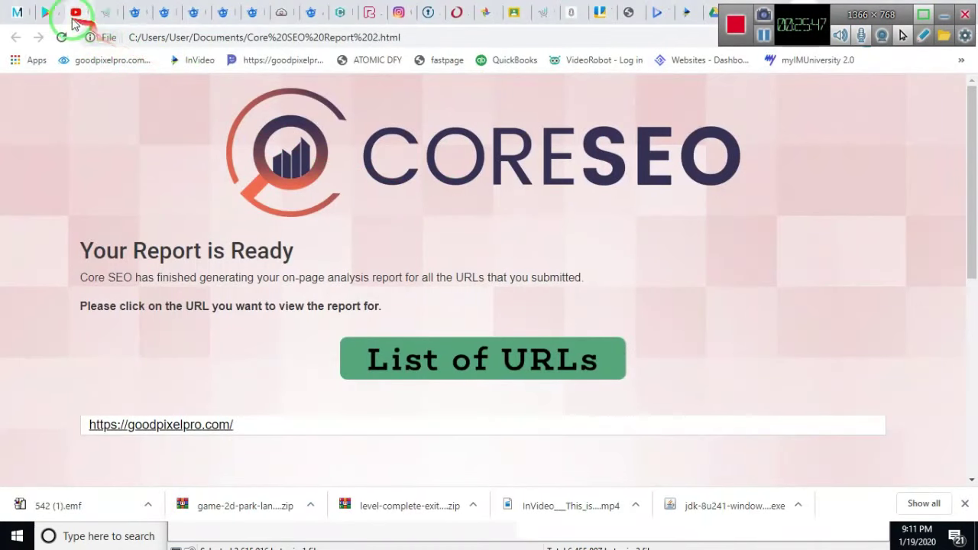
Pass through the orderonline.id dashboard and Play Store page to the goodpixel.pro Instagram profile.
click(104, 14)
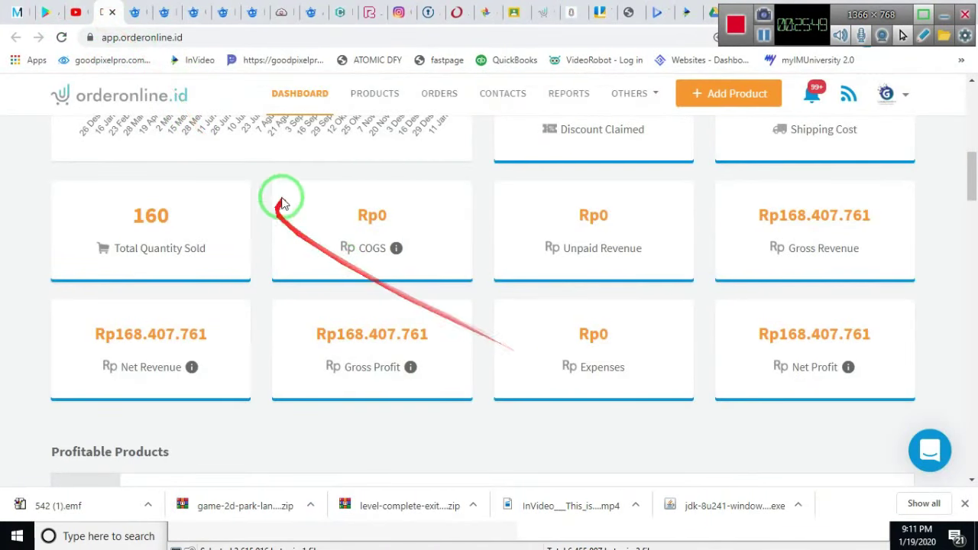
click(46, 13)
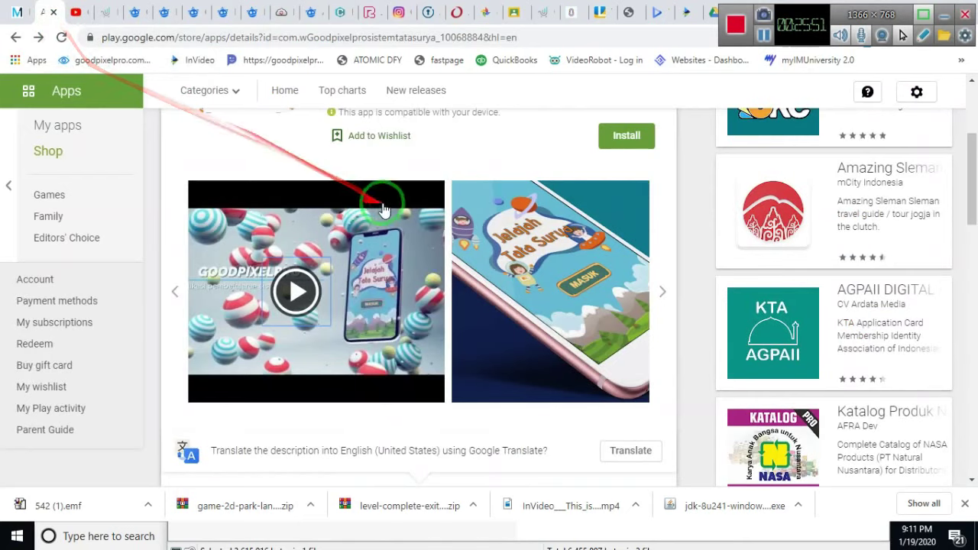
scroll(415, 204, up, 2)
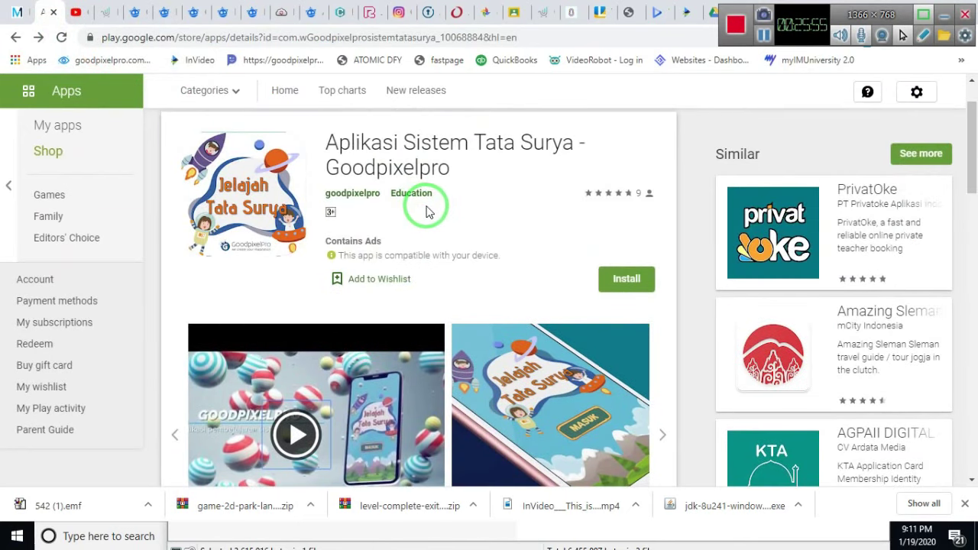
click(399, 12)
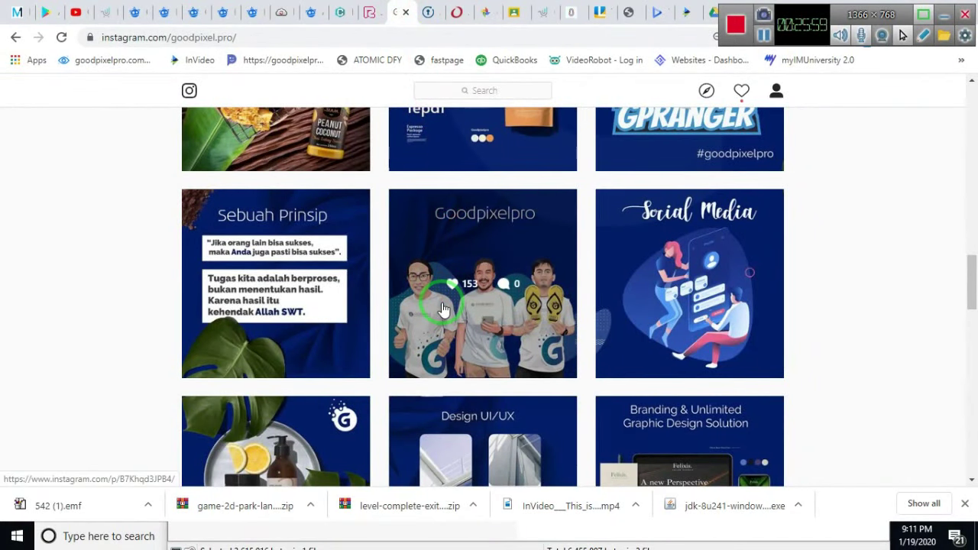
scroll(443, 307, up, 3)
scroll(446, 308, up, 3)
scroll(448, 308, up, 5)
scroll(451, 310, up, 4)
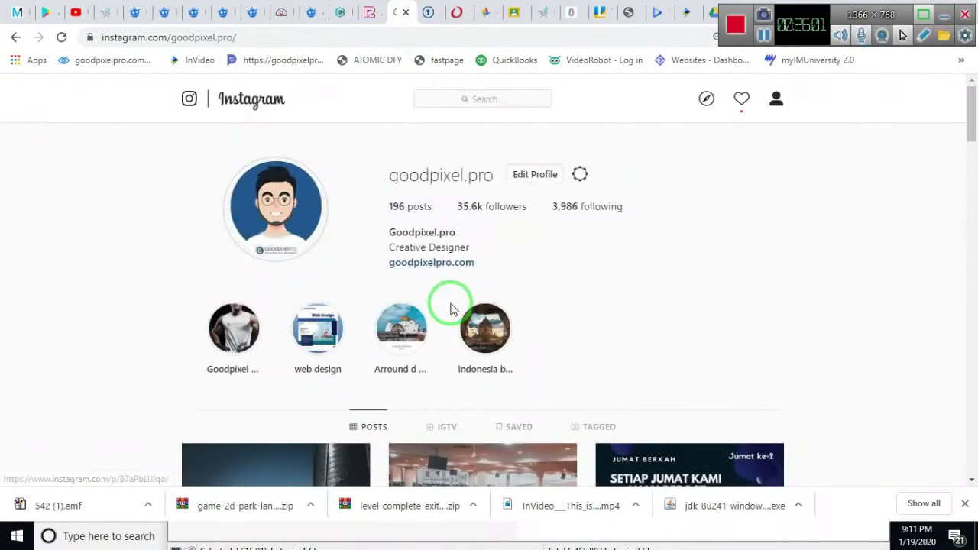
drag(451, 309, 480, 184)
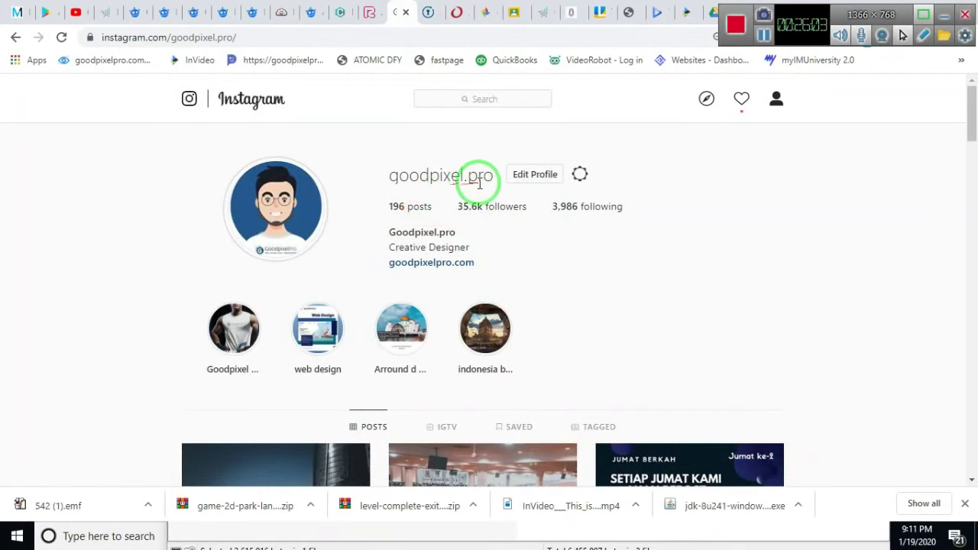
scroll(489, 195, down, 2)
scroll(502, 207, down, 3)
scroll(509, 213, down, 3)
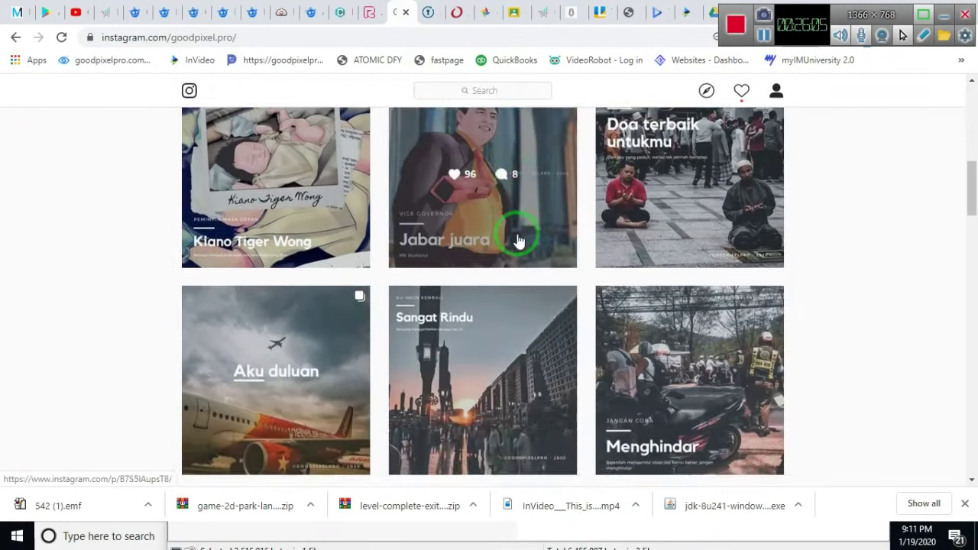
scroll(520, 240, down, 2)
scroll(533, 247, down, 2)
scroll(535, 247, down, 2)
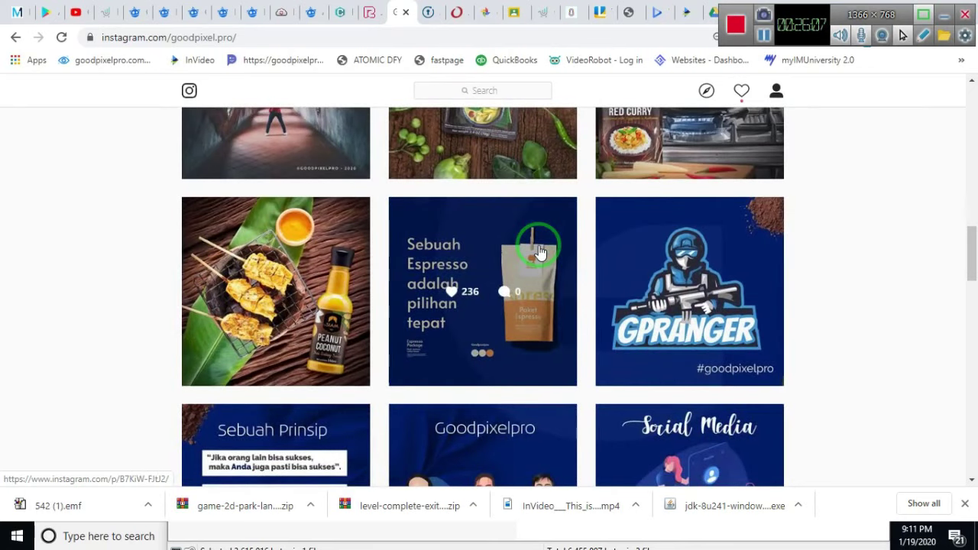
scroll(541, 252, down, 2)
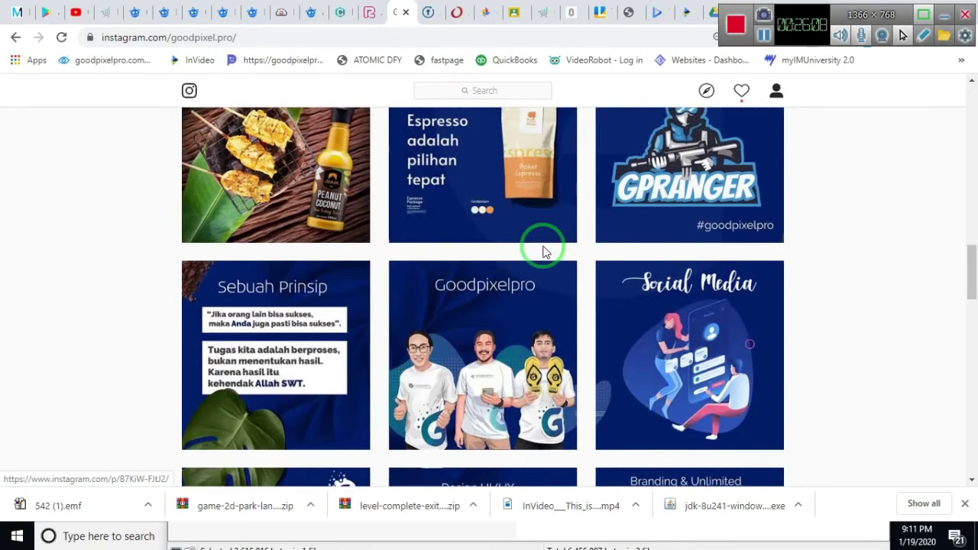
click(301, 318)
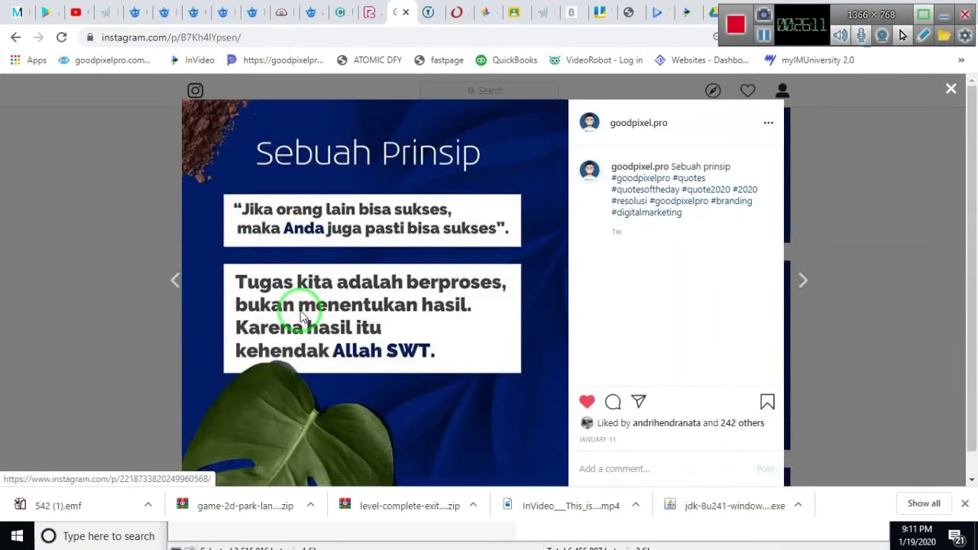
drag(327, 212, 442, 219)
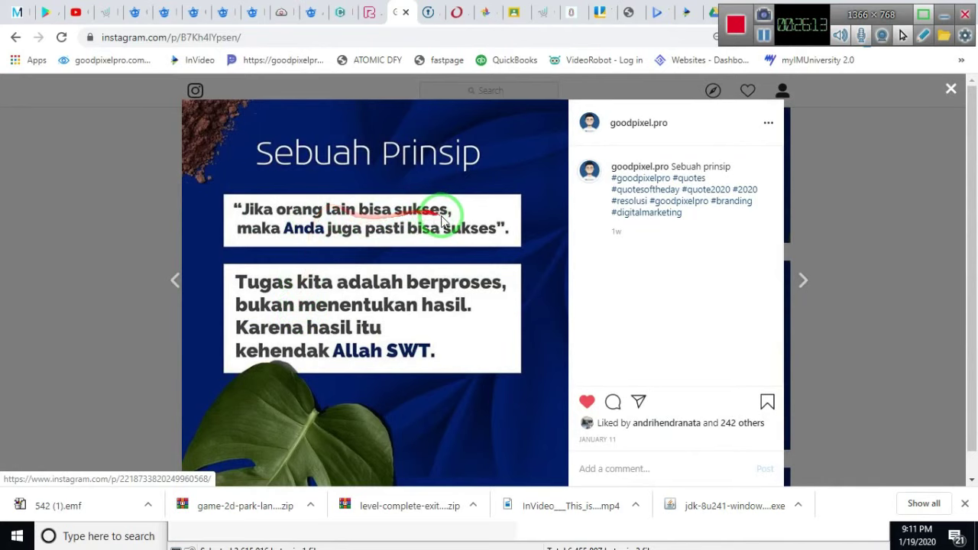
drag(237, 241, 491, 262)
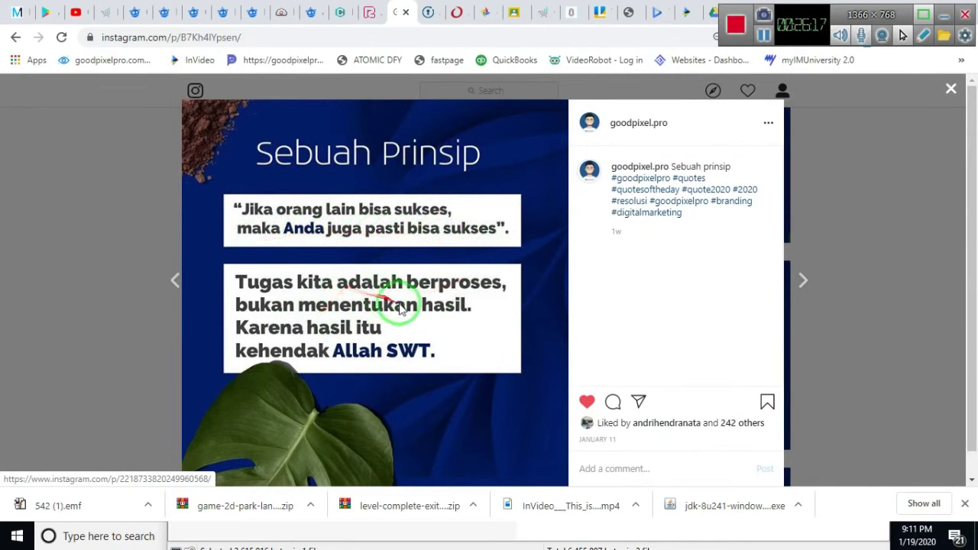
drag(419, 309, 313, 321)
mouse_move(398, 321)
mouse_down()
mouse_move(331, 340)
mouse_move(943, 207)
mouse_up()
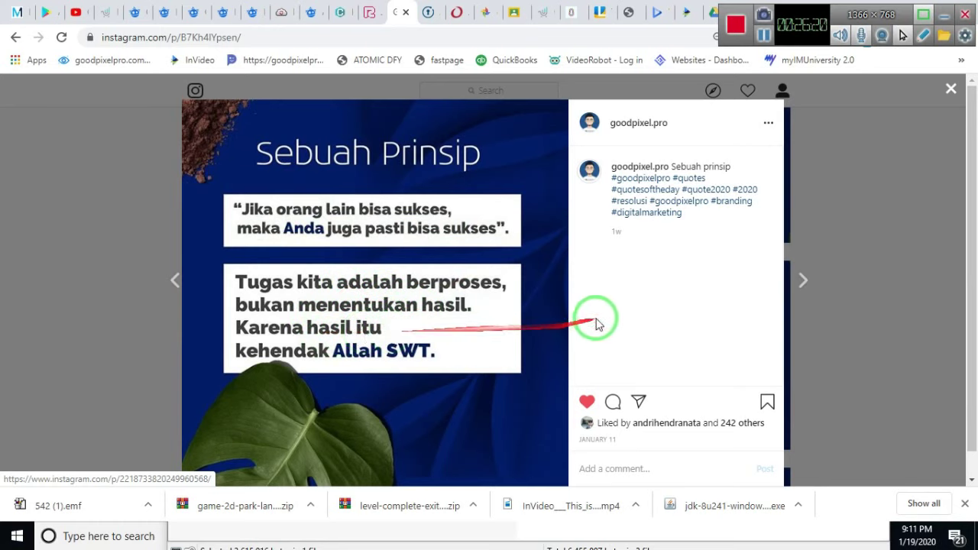
click(913, 205)
scroll(756, 275, up, 5)
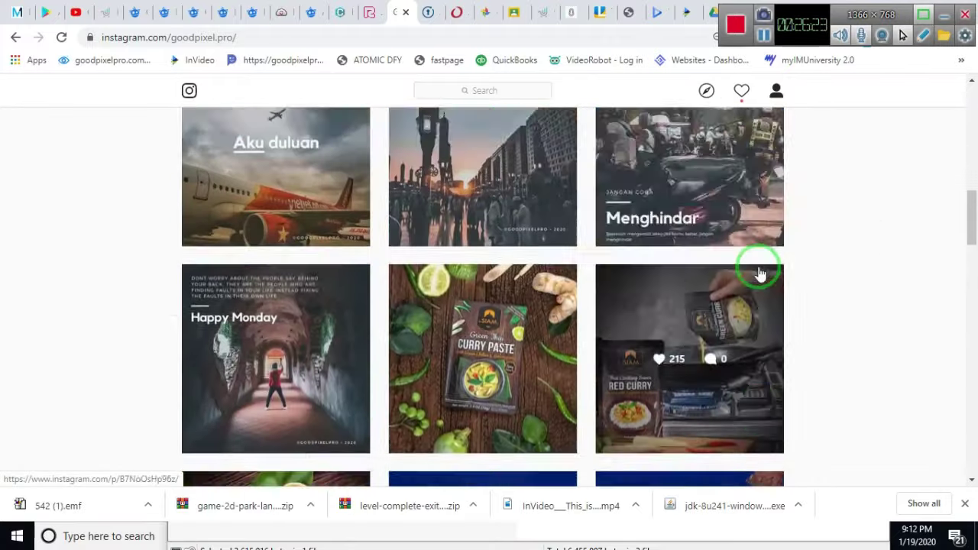
scroll(697, 288, up, 5)
scroll(698, 288, up, 3)
Return to the Aplikasi Sistem Tata Surya Play Store page and bring up the window switcher.
click(46, 12)
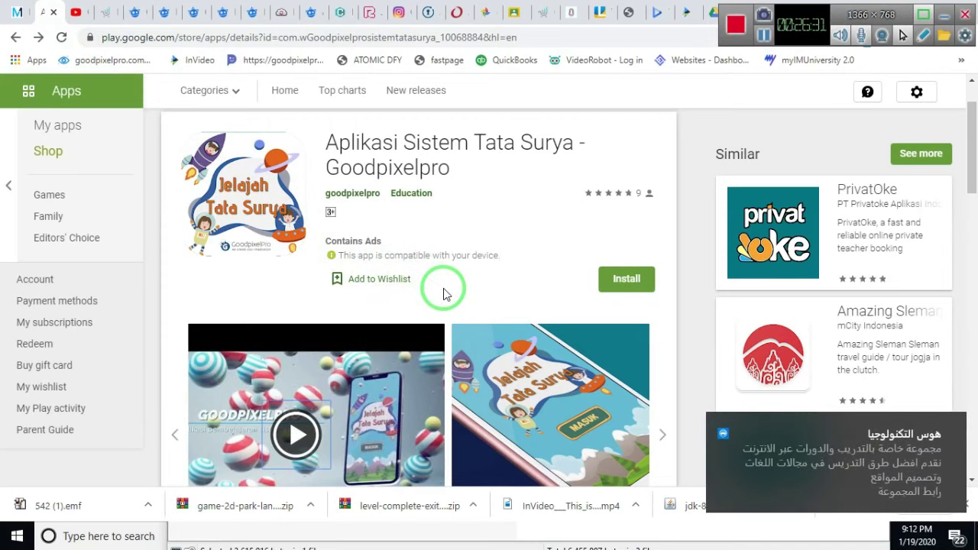
key(alt+Tab)
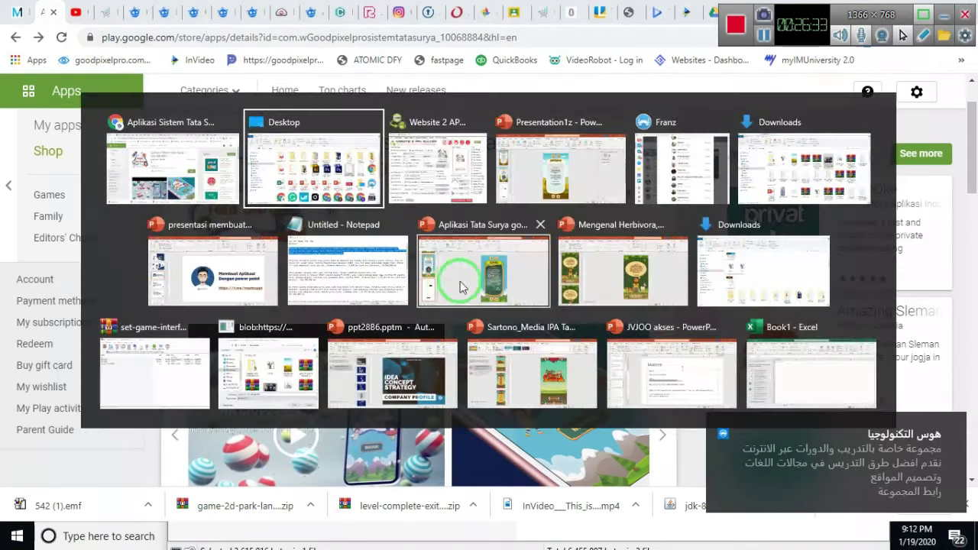
Bring the PowerPoint deck forward, review slides 5 and 6, then land on slide 3.
click(252, 267)
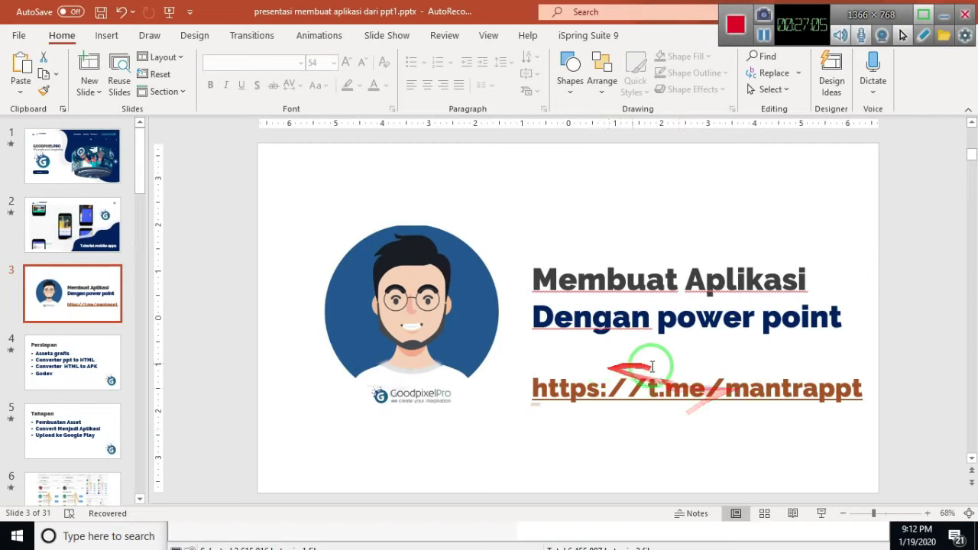
click(81, 434)
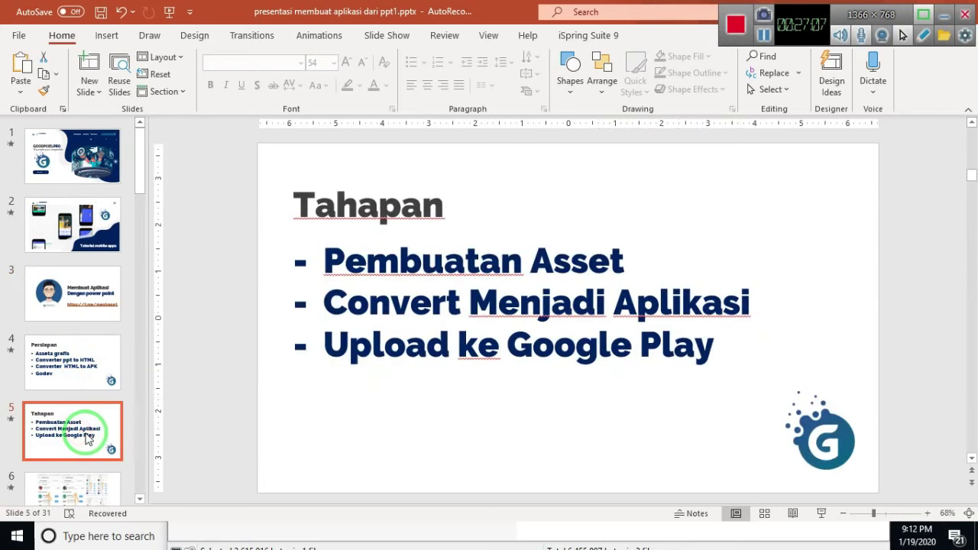
scroll(84, 440, down, 1)
click(90, 462)
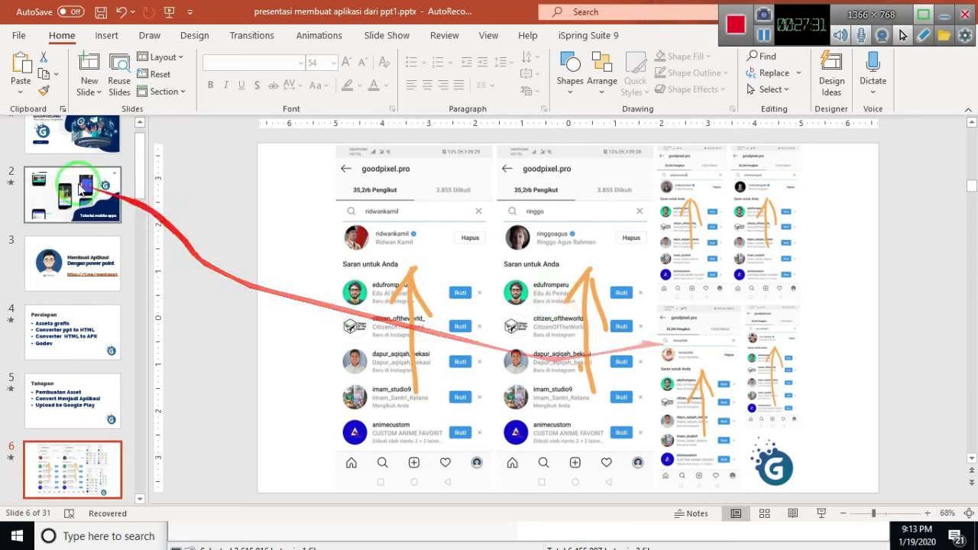
key(Home)
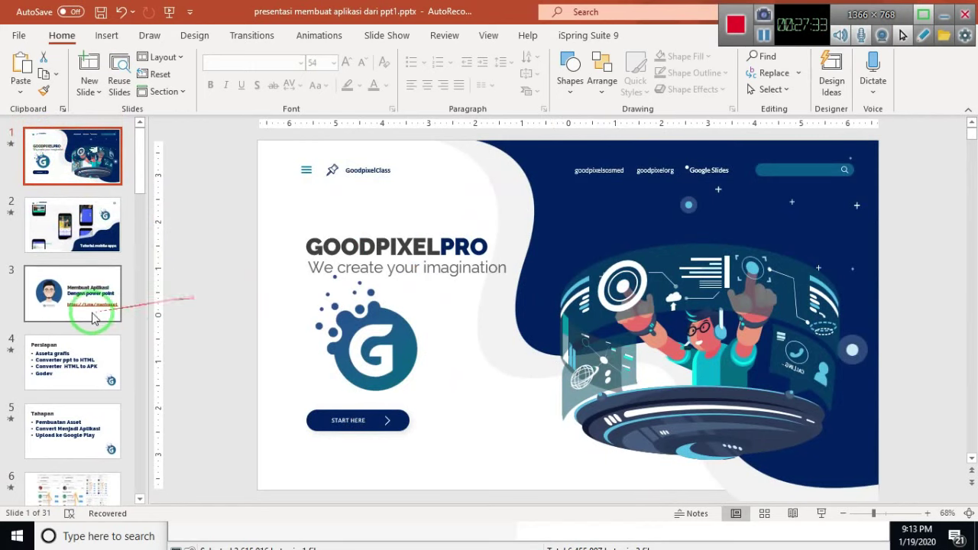
click(80, 316)
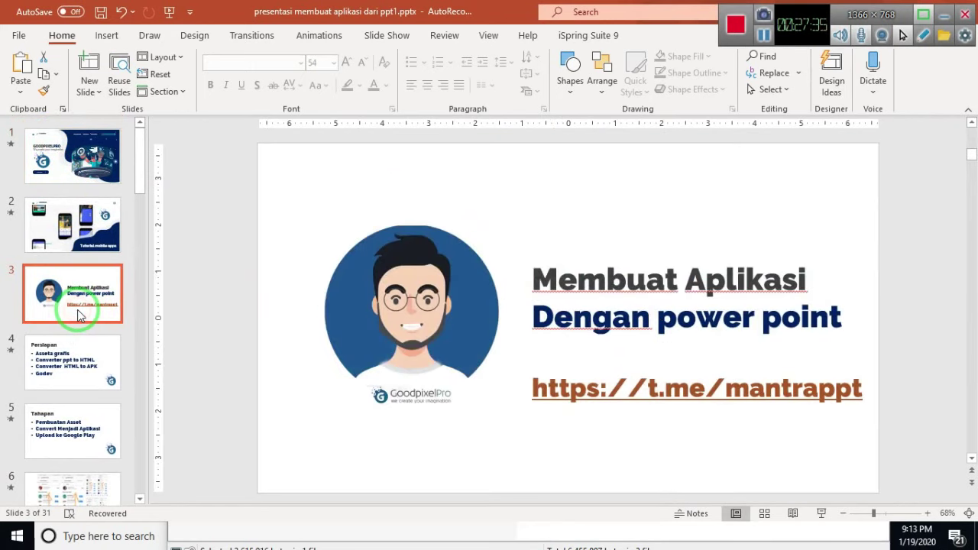